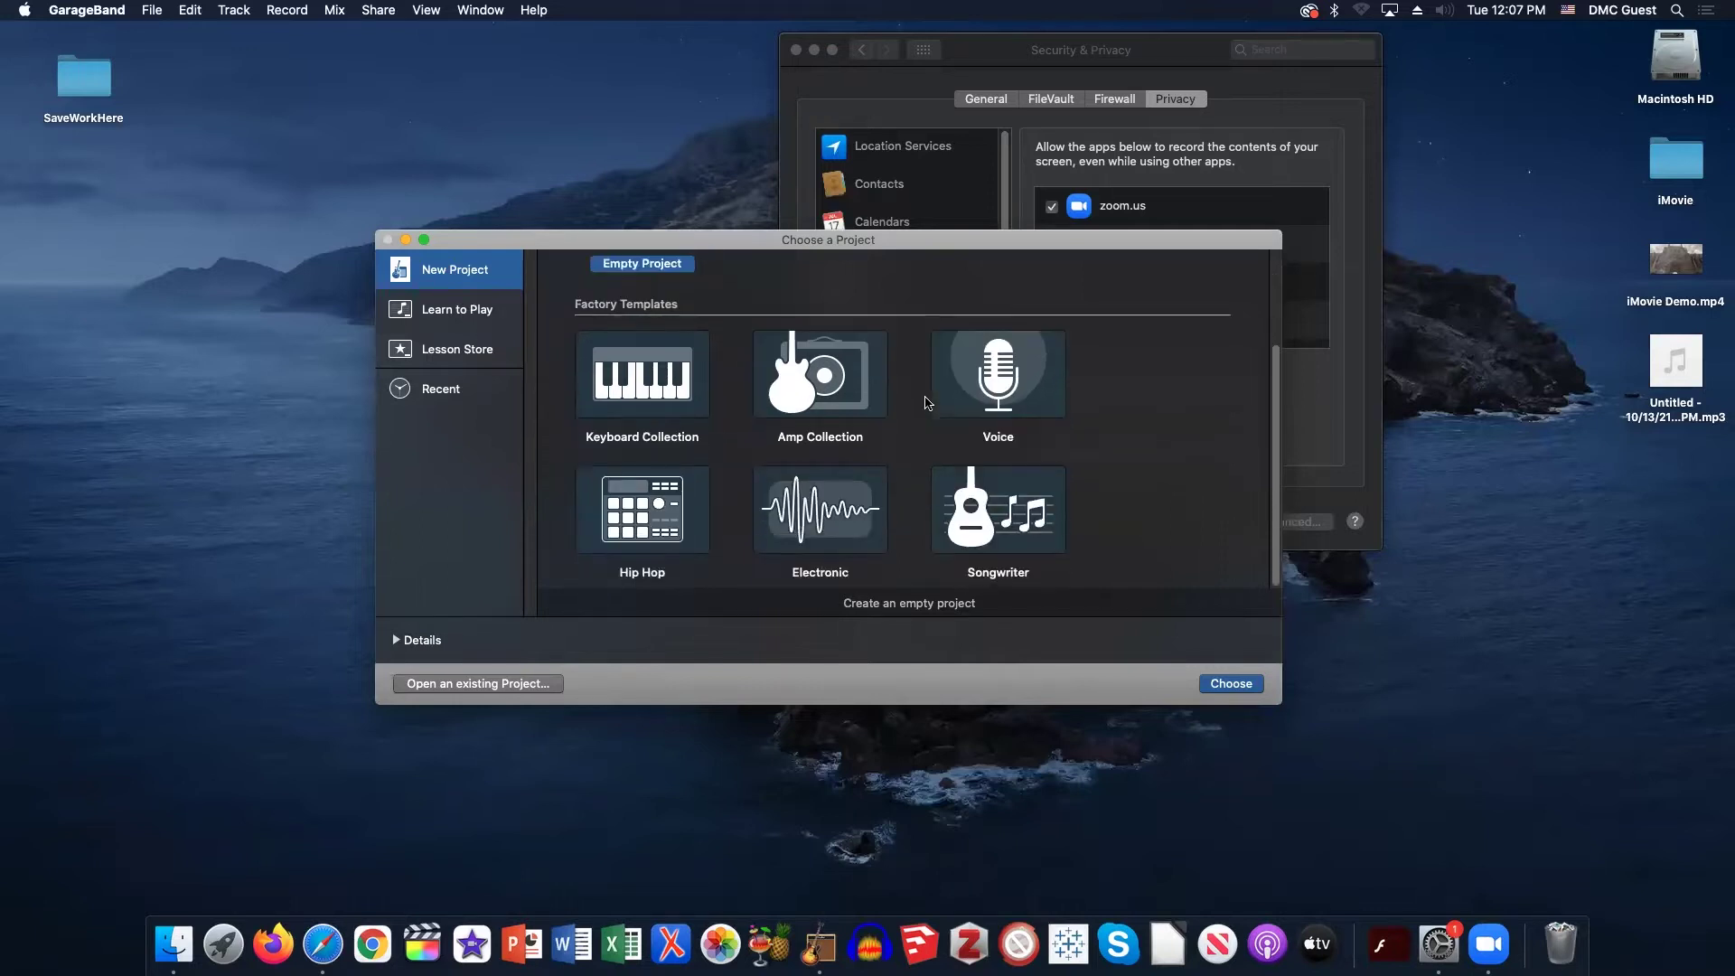
# Look over the factory templates and create a new Empty Project.
pyautogui.scroll(3, 925, 403)
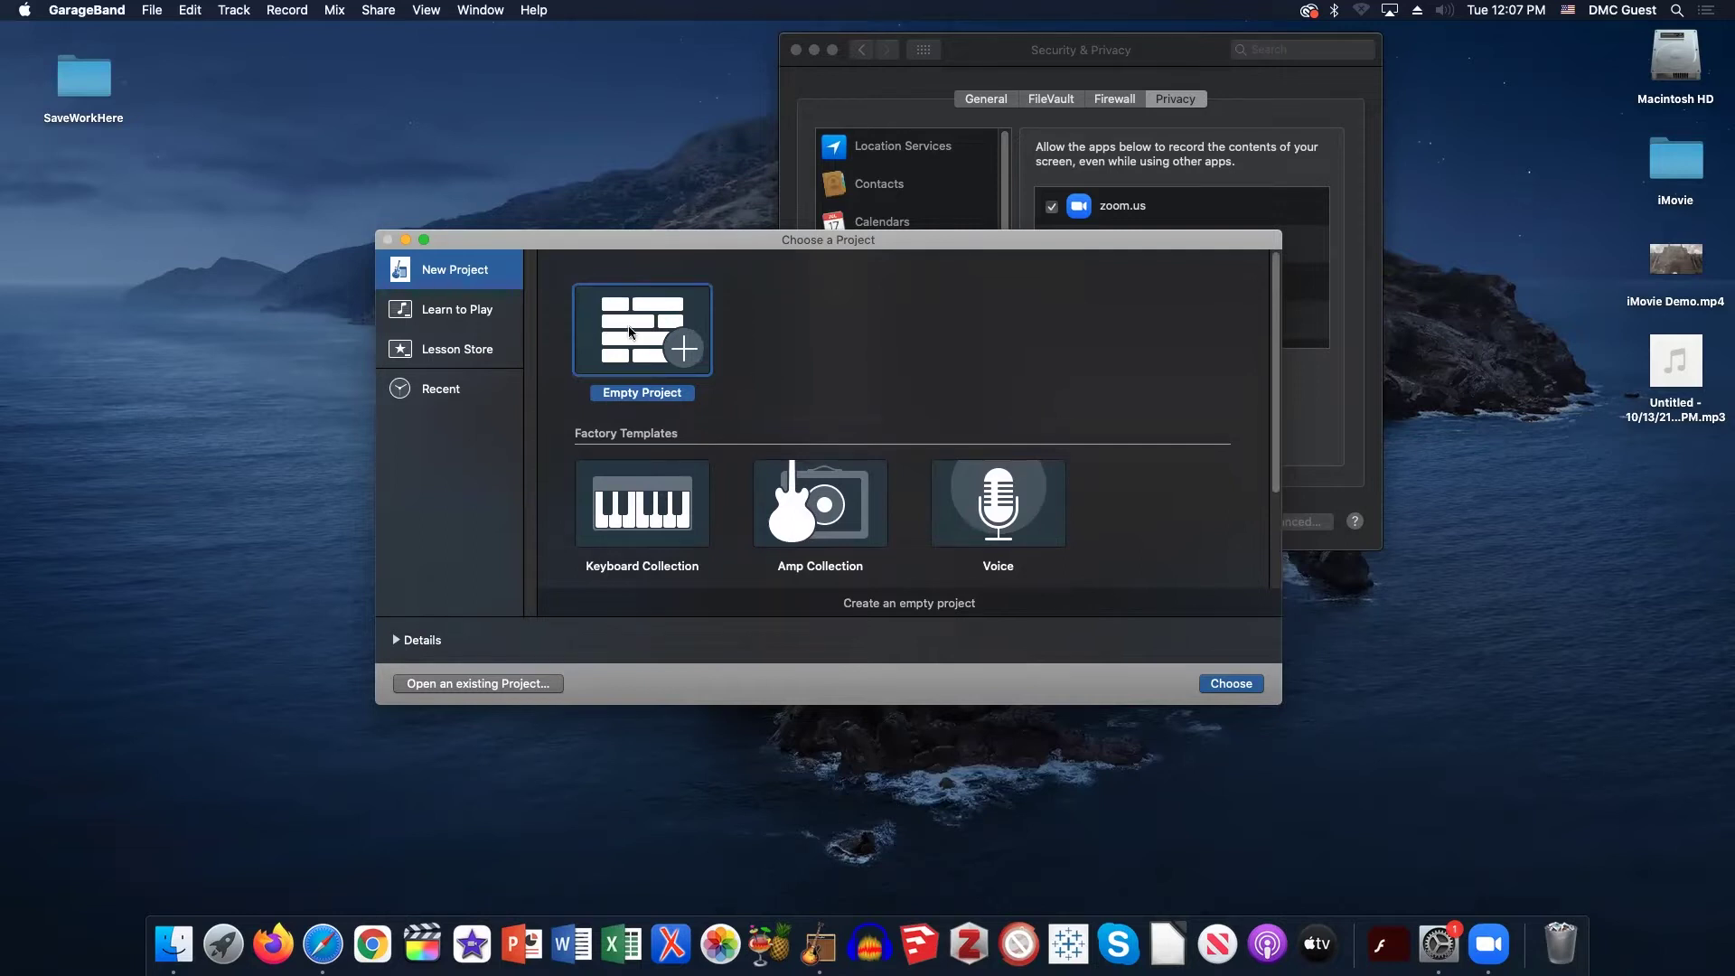
pyautogui.scroll(-3, 802, 407)
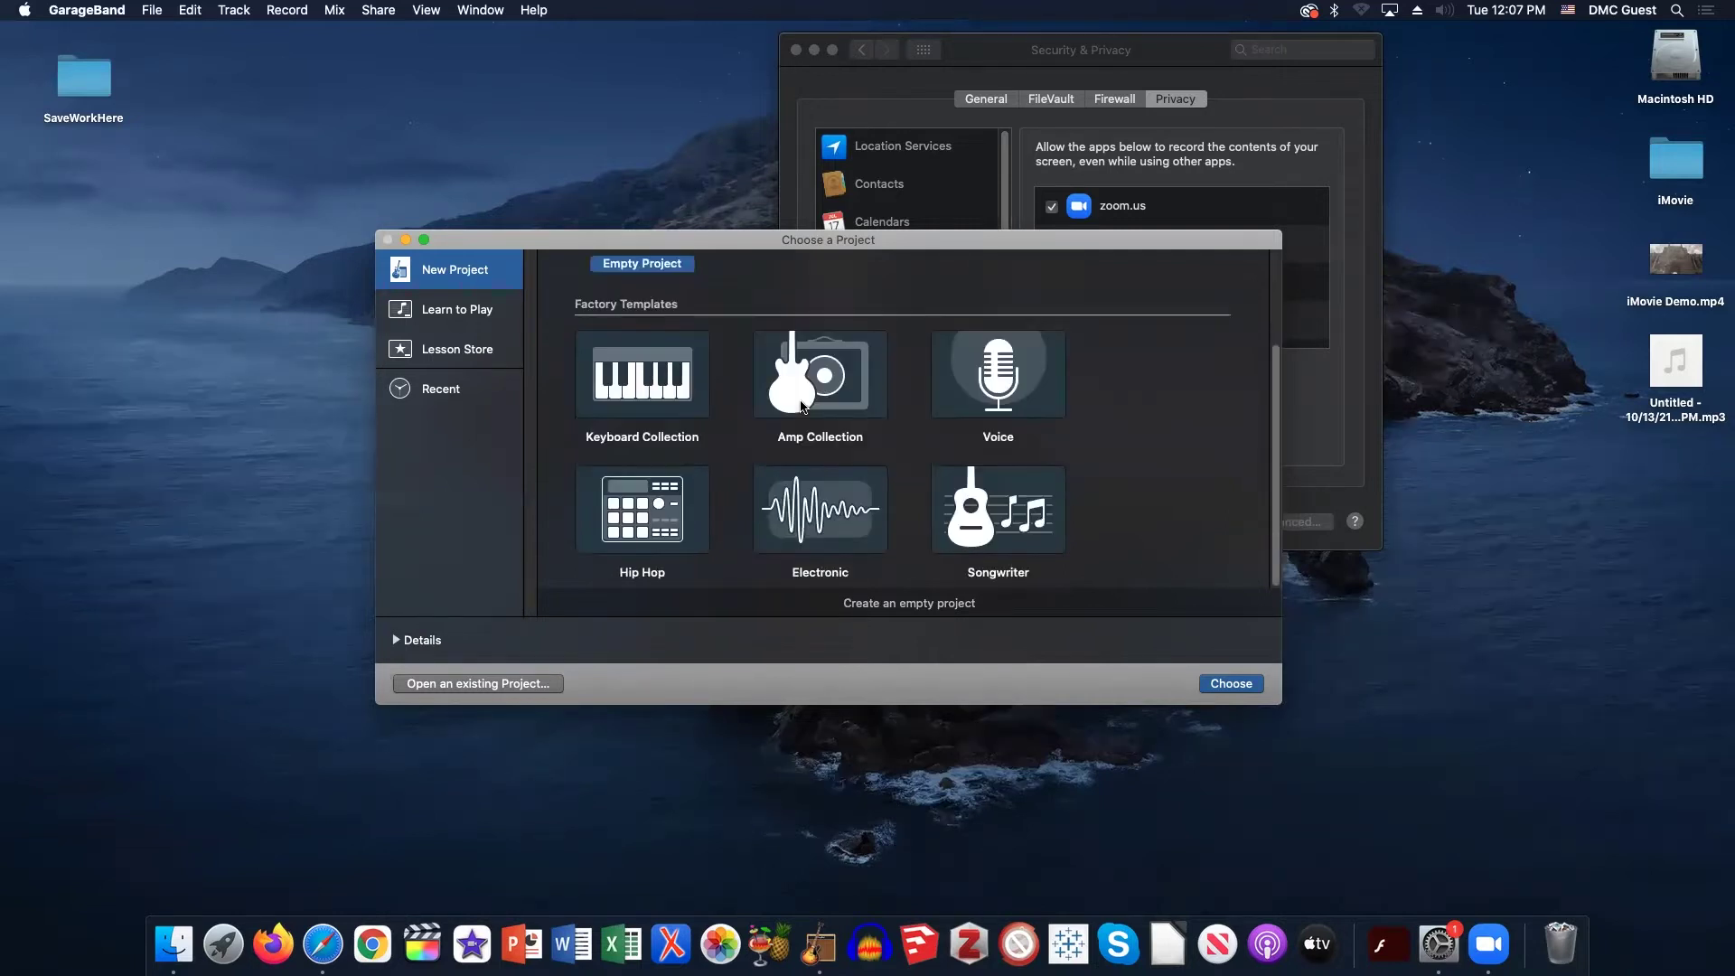
pyautogui.scroll(3, 803, 407)
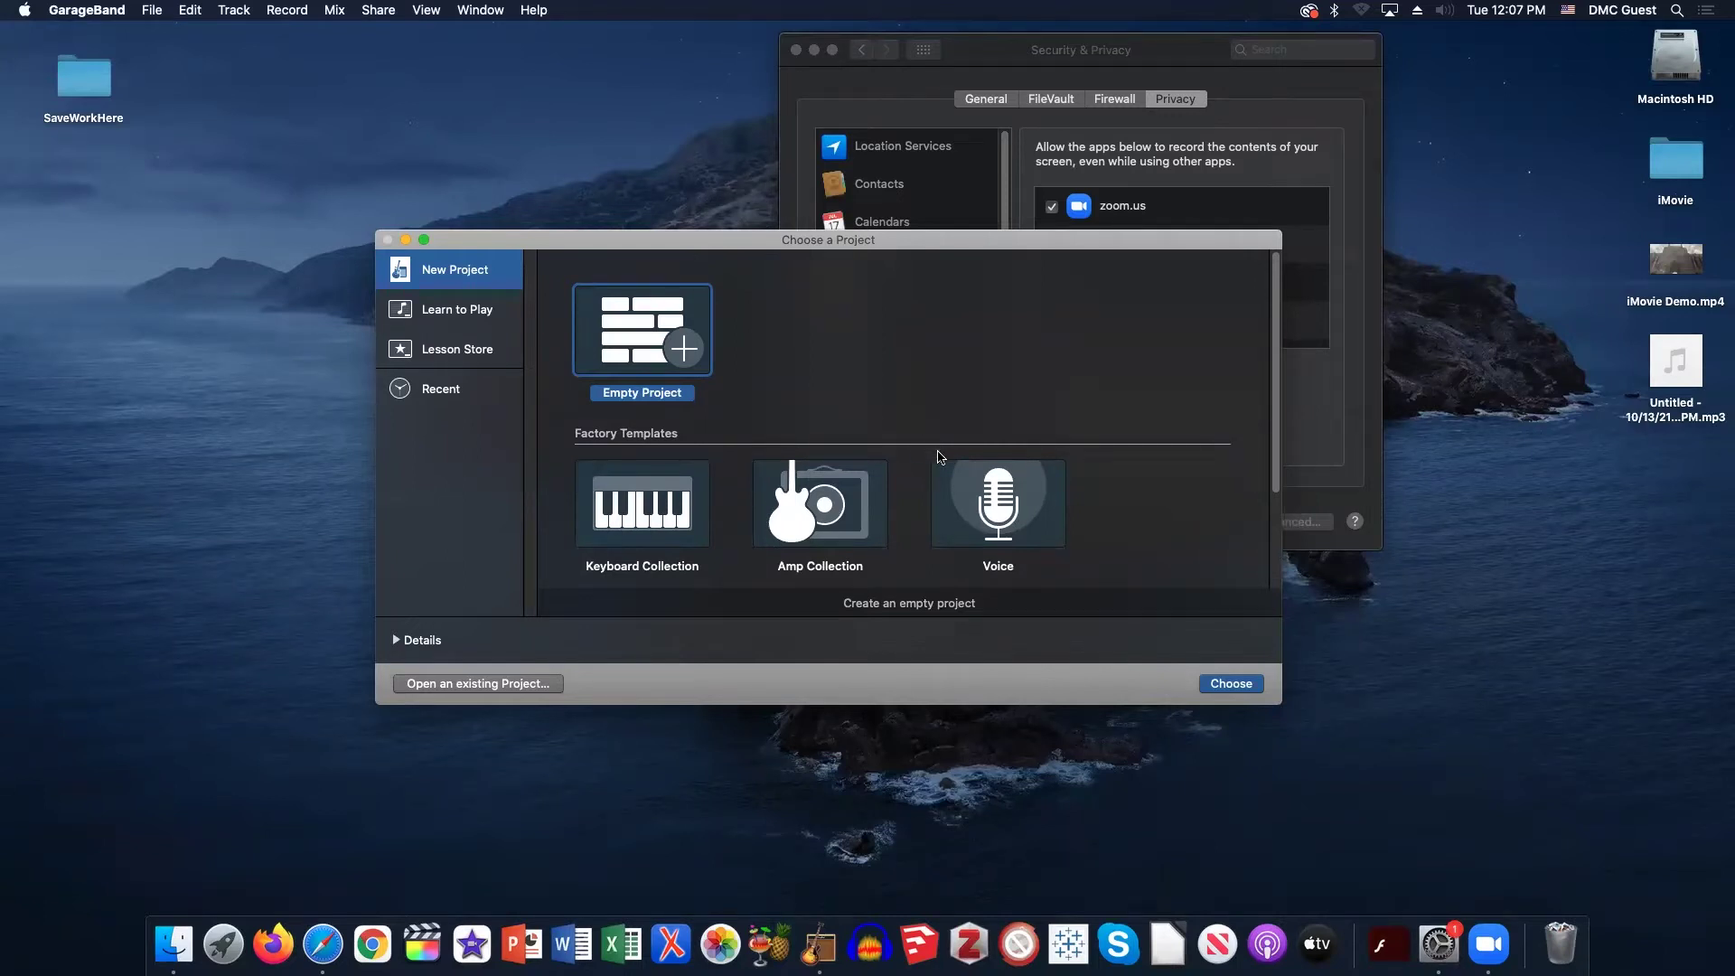
pyautogui.scroll(-3, 967, 448)
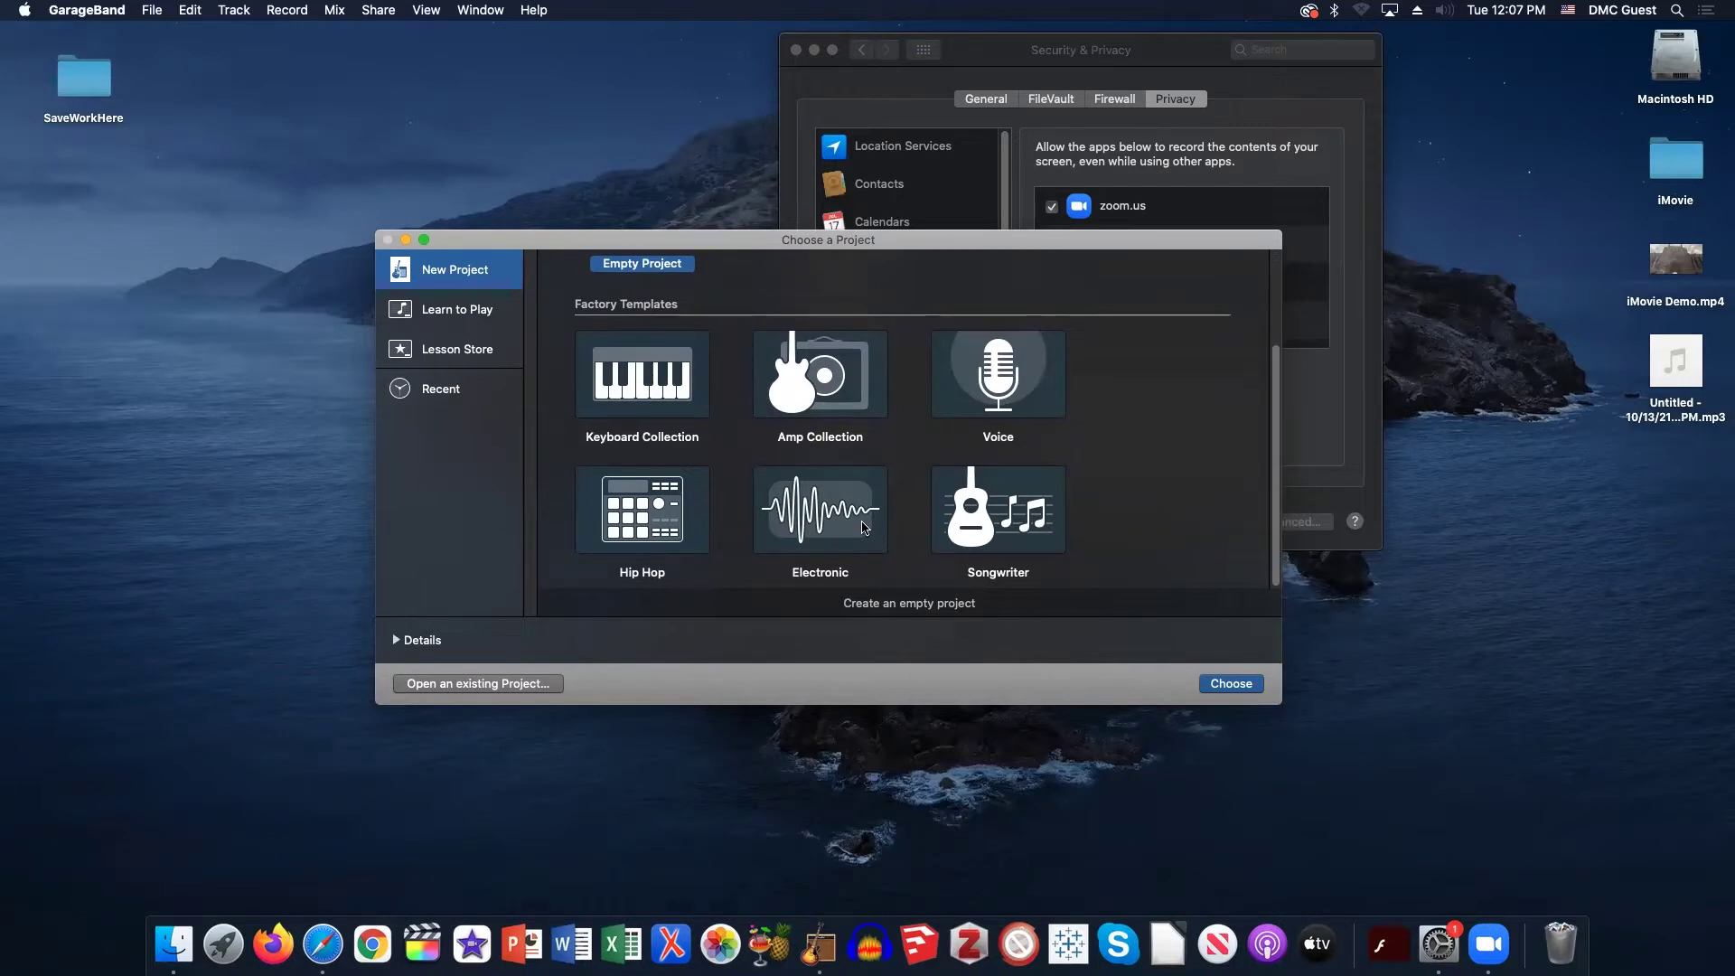
pyautogui.scroll(3, 839, 523)
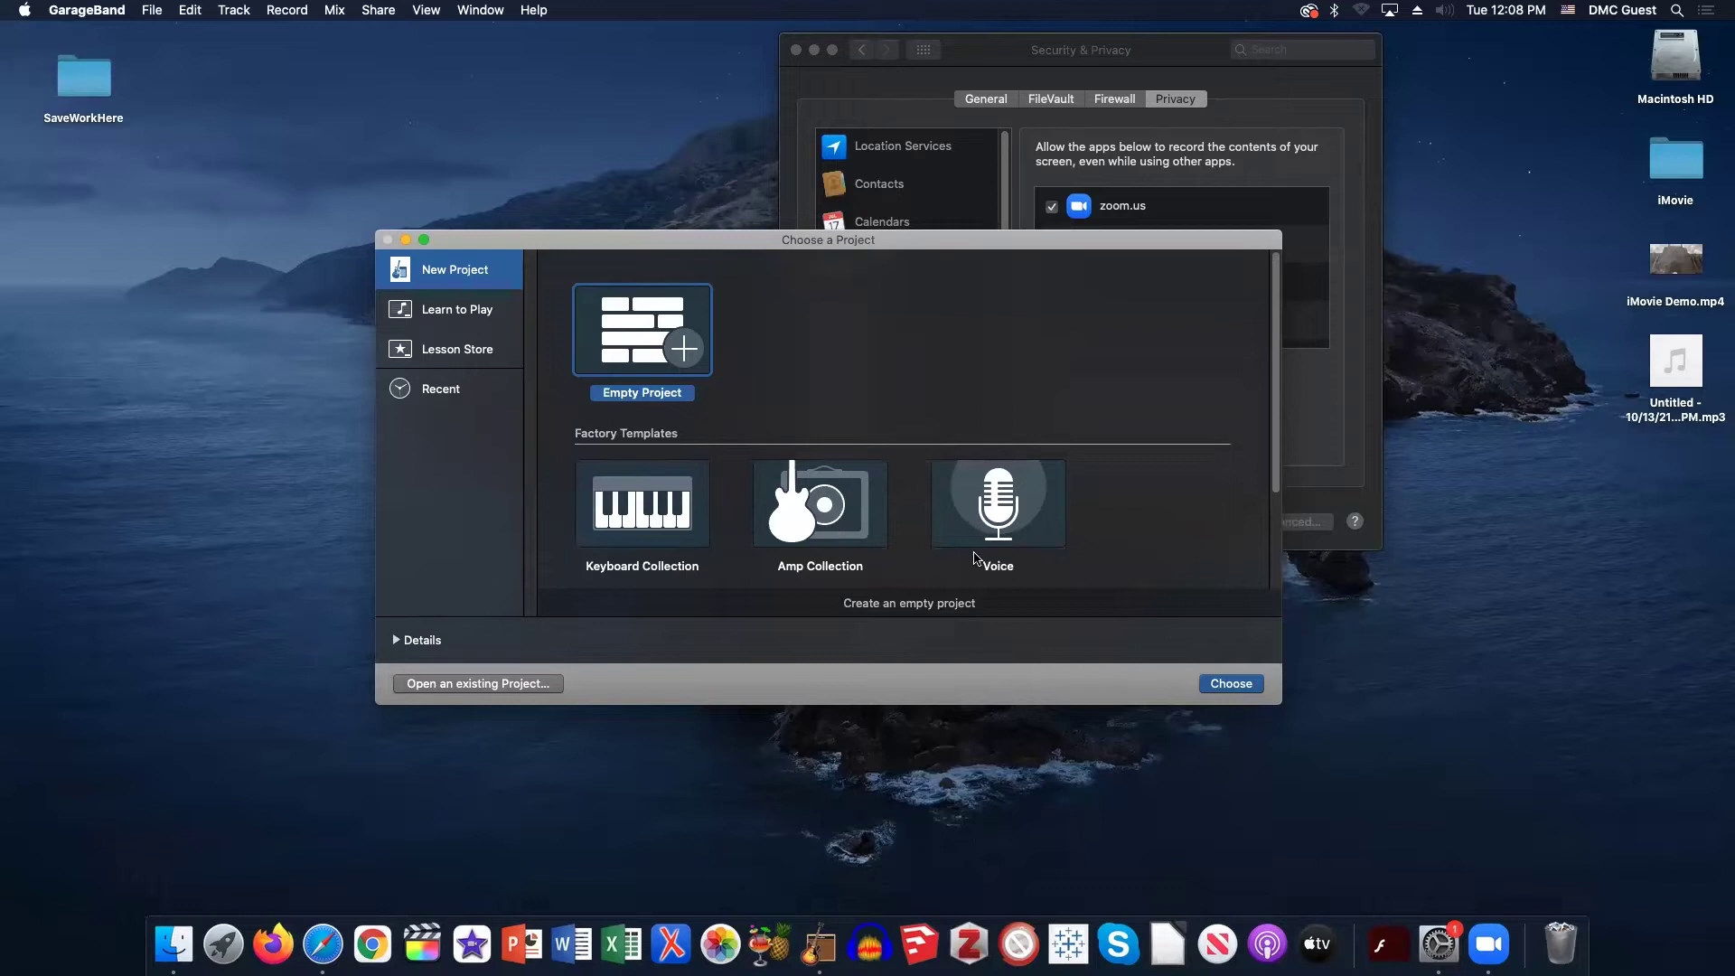
pyautogui.click(1244, 689)
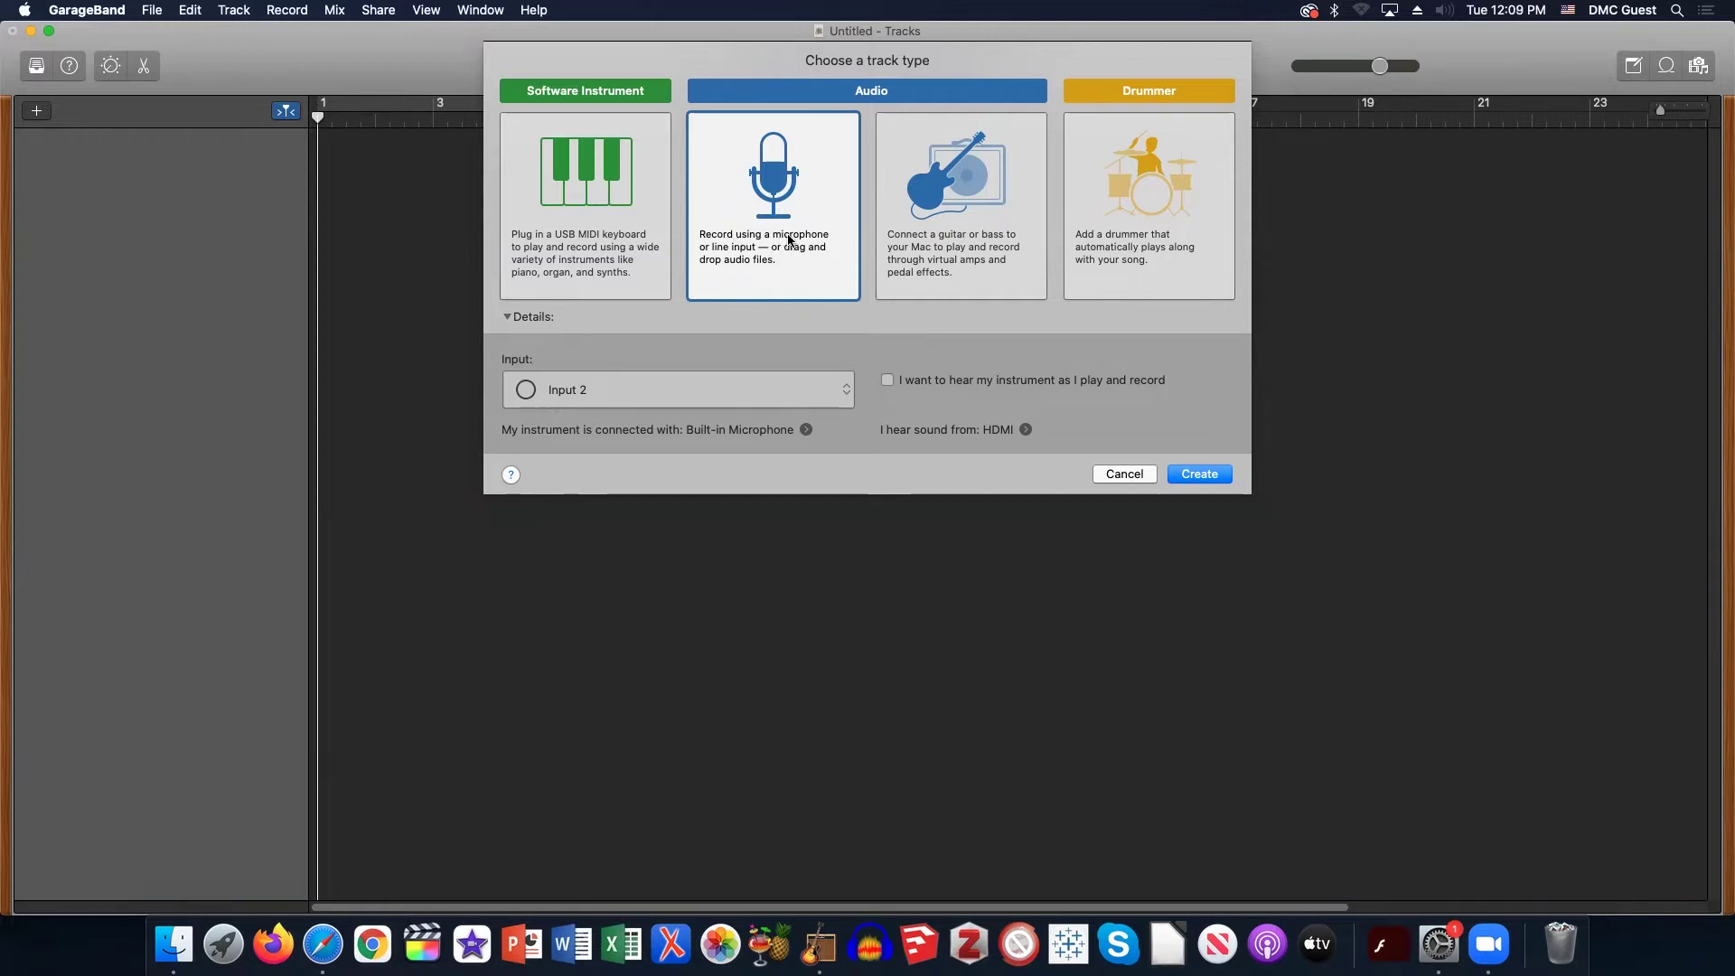
# Review the input choices for the microphone audio track and keep Input 2 selected.
pyautogui.click(768, 398)
pyautogui.click(768, 388)
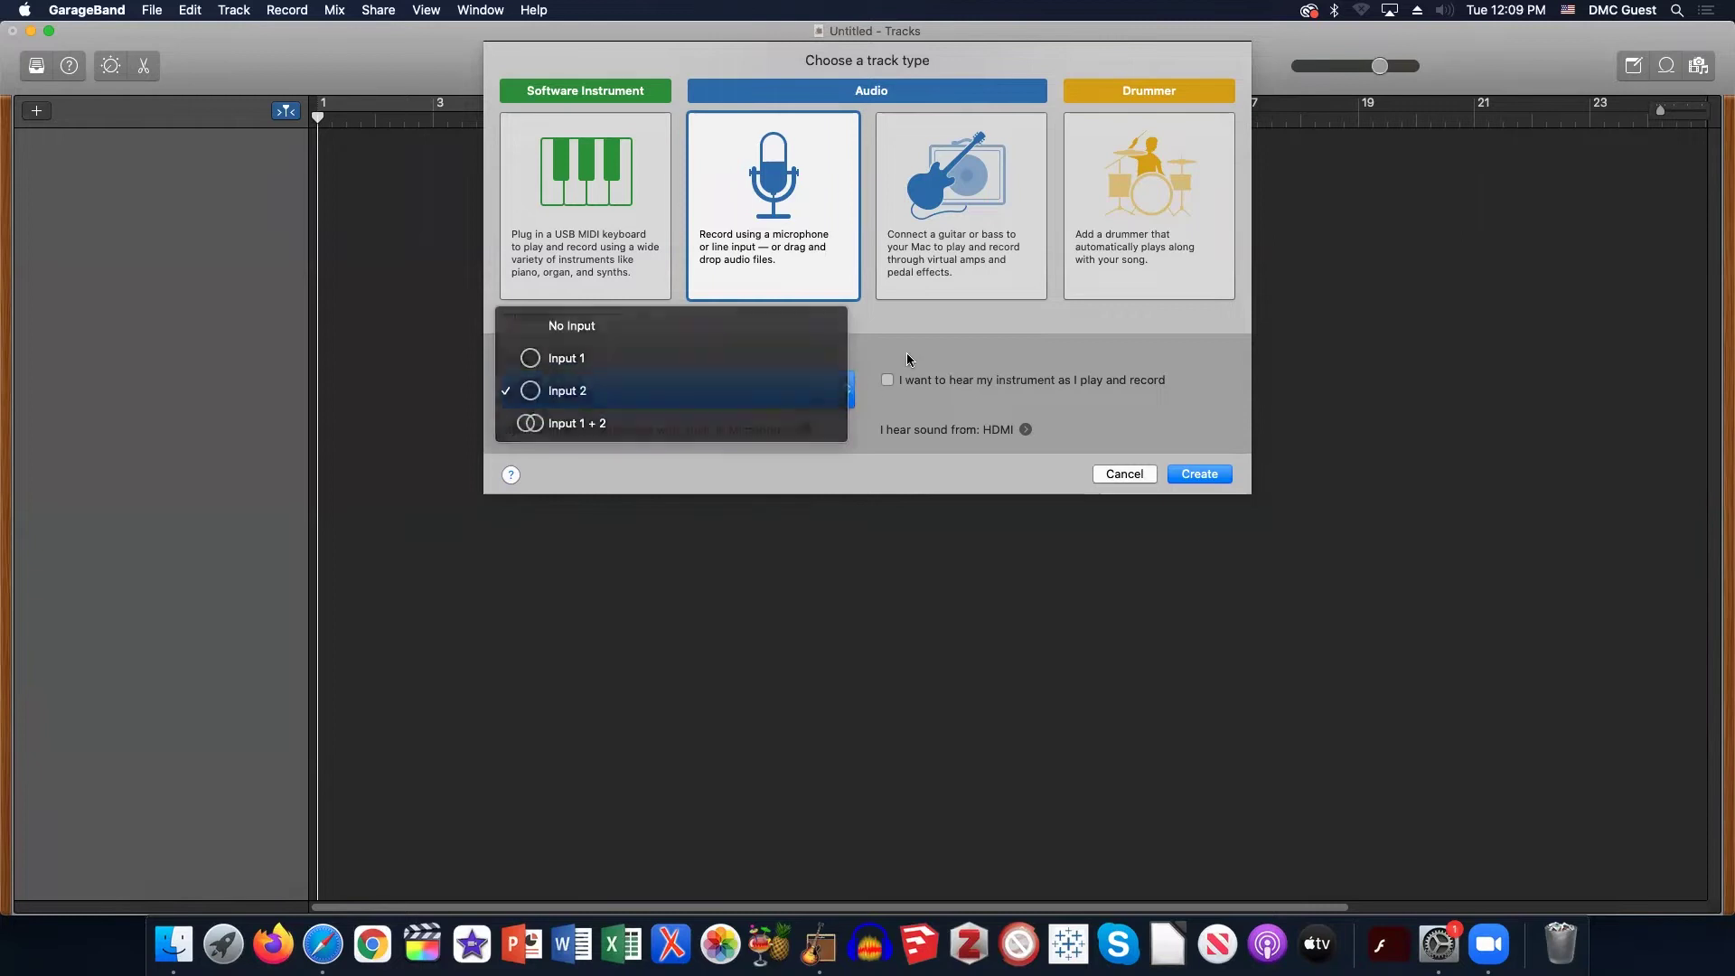
pyautogui.click(772, 399)
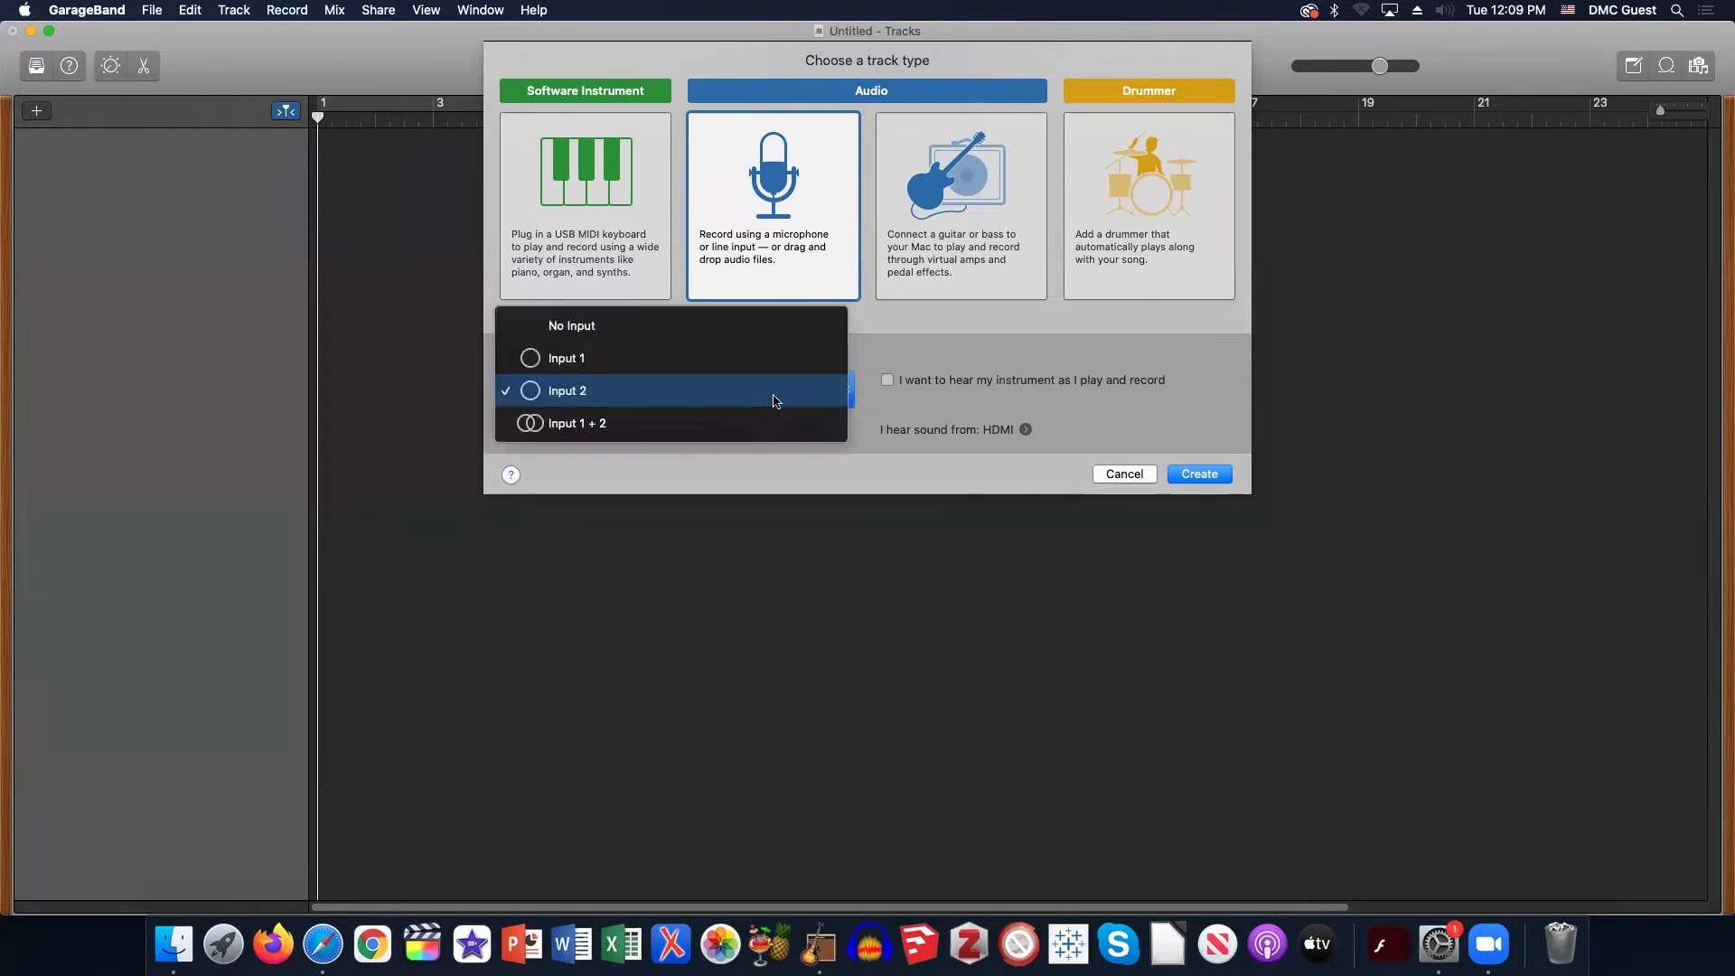
pyautogui.click(926, 352)
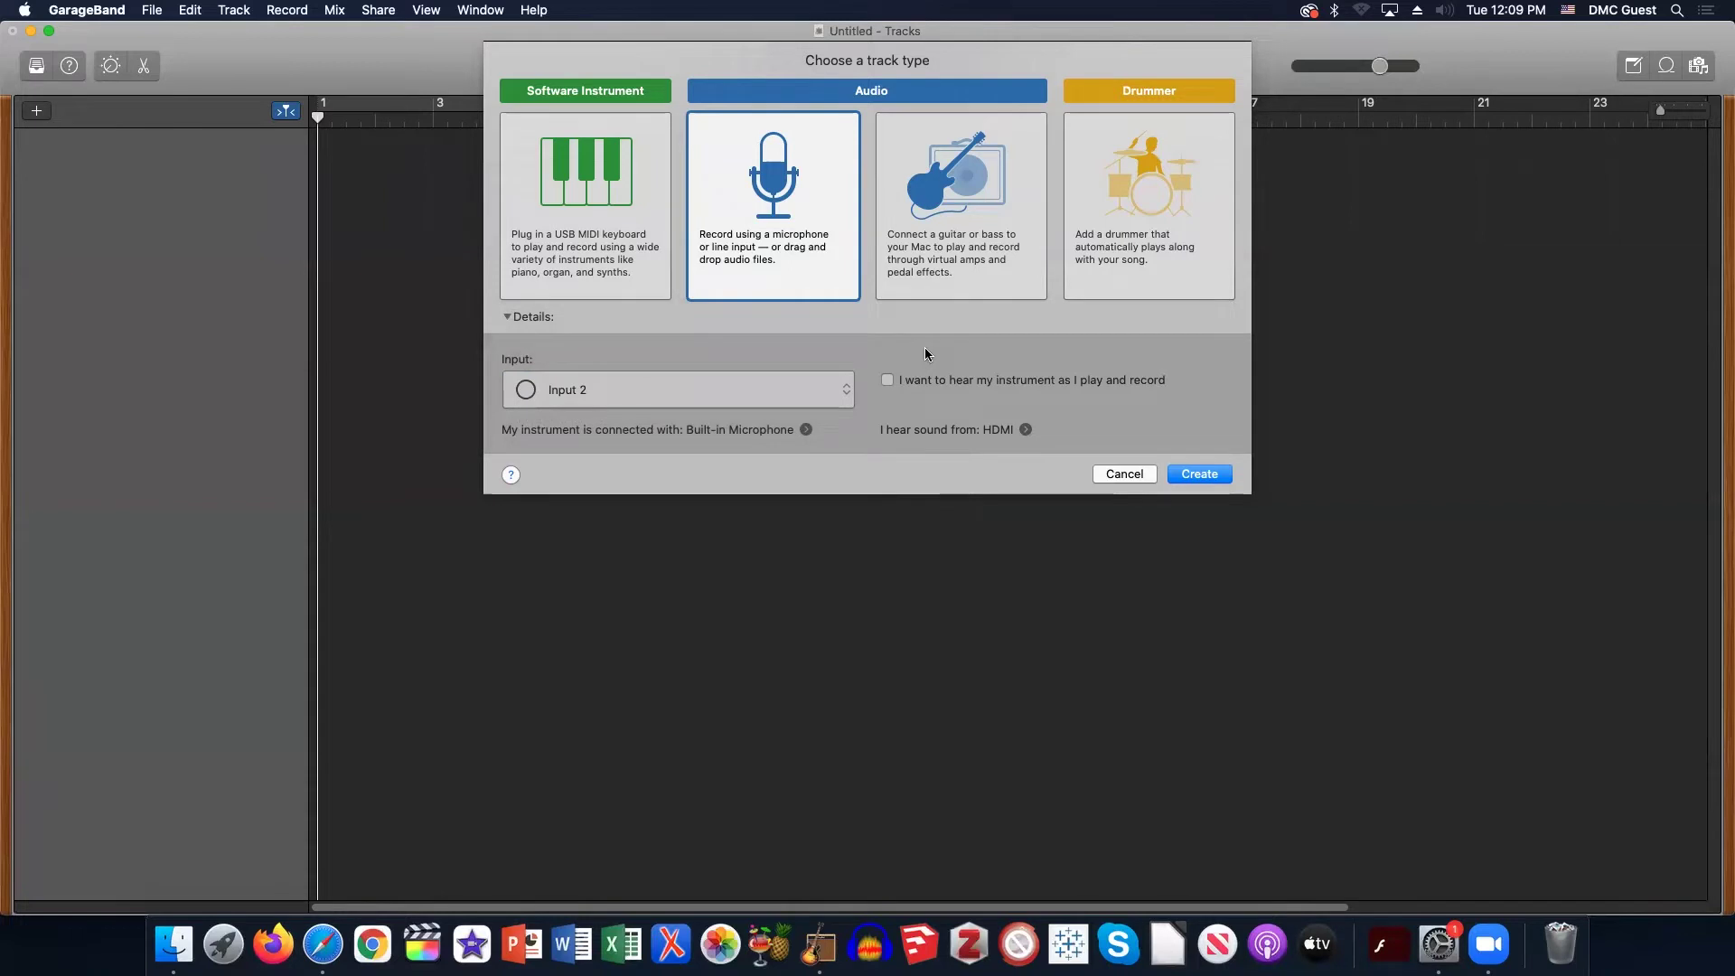
pyautogui.click(794, 390)
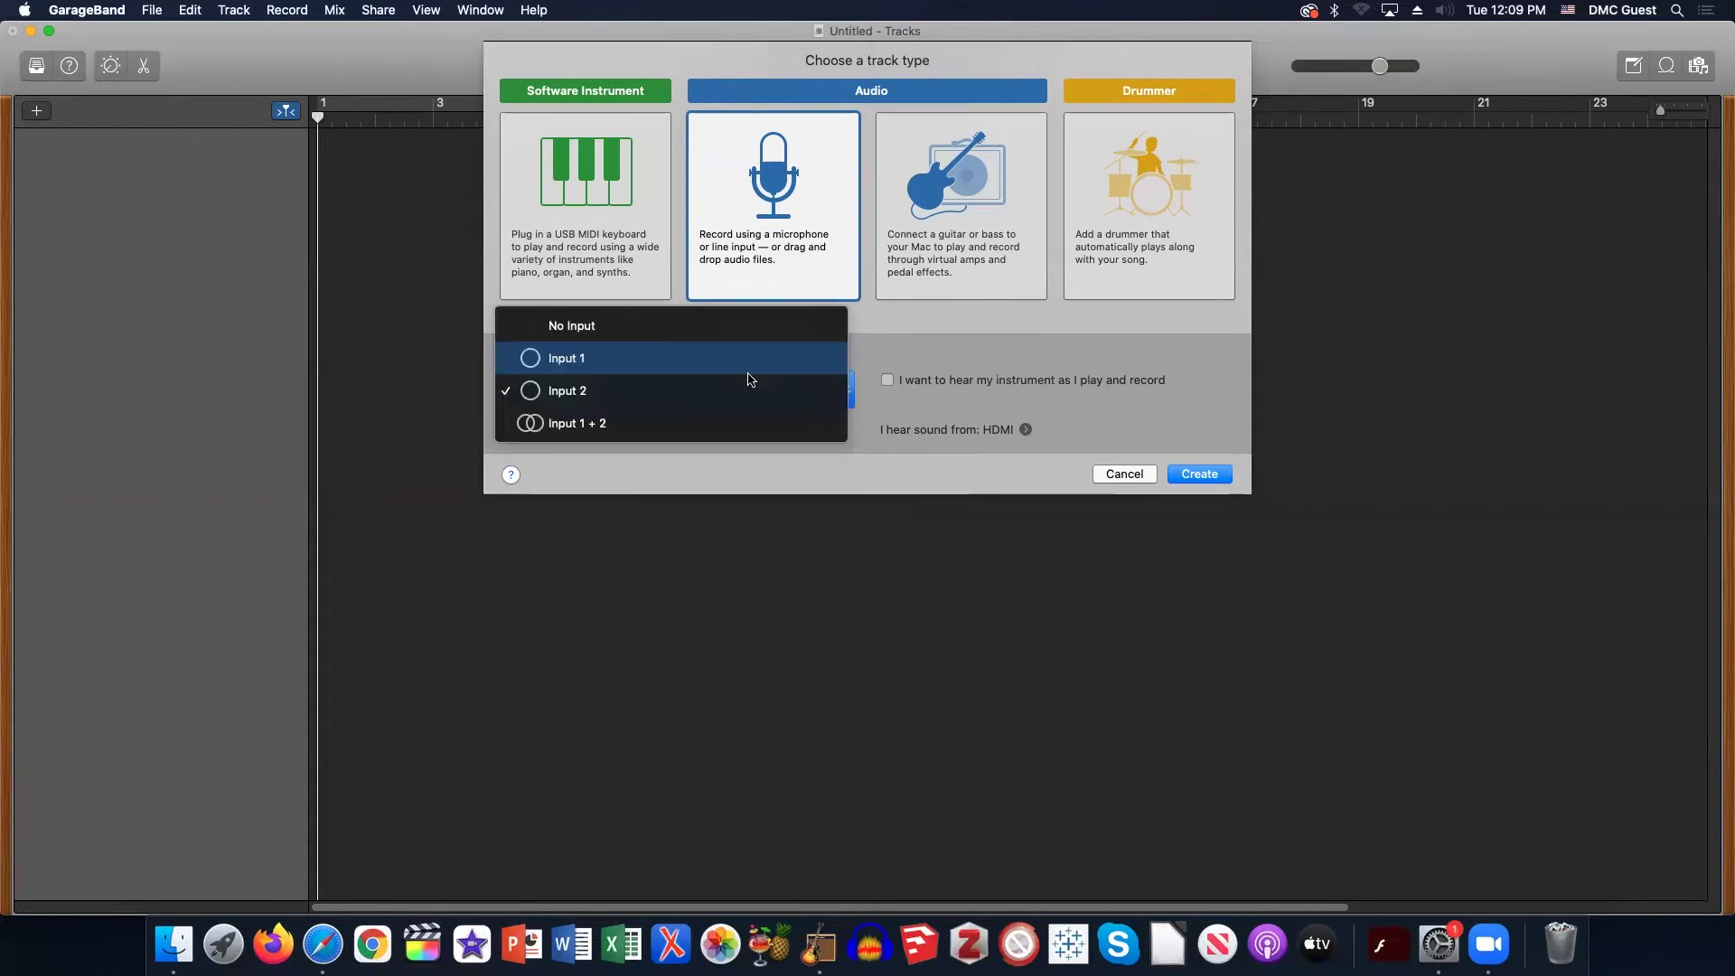
pyautogui.click(673, 400)
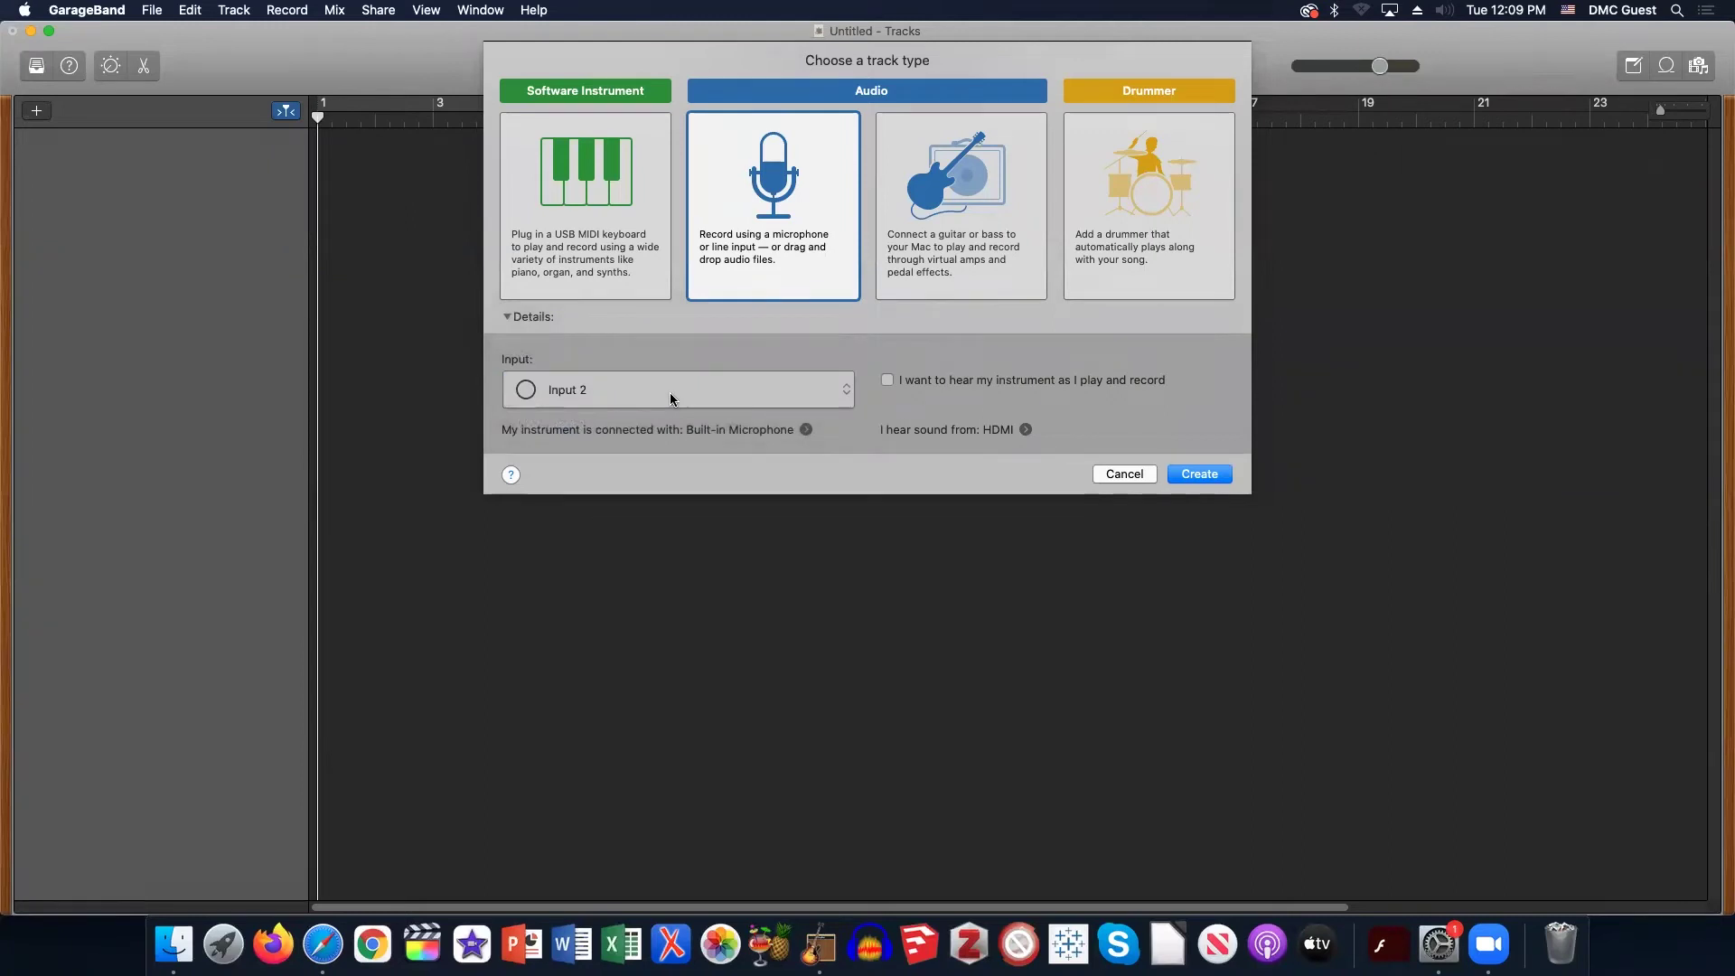
pyautogui.click(673, 399)
pyautogui.click(799, 391)
# Check the input and output devices in the audio preferences, and create the microphone audio track.
pyautogui.click(805, 430)
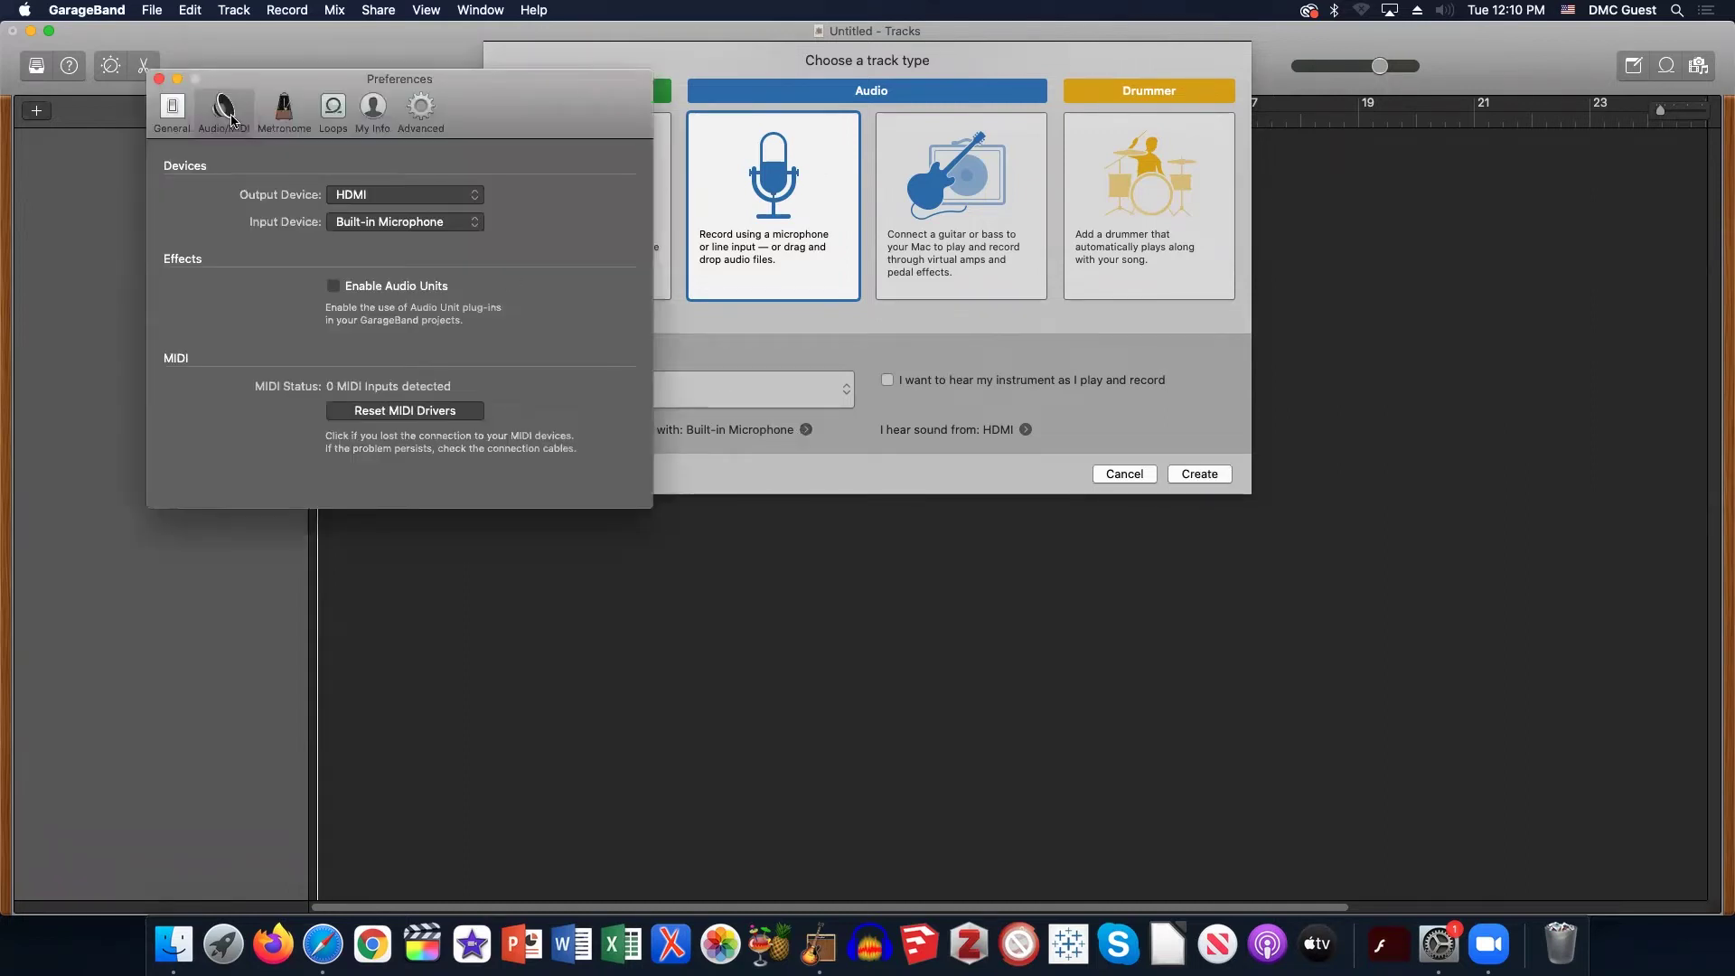
pyautogui.click(152, 77)
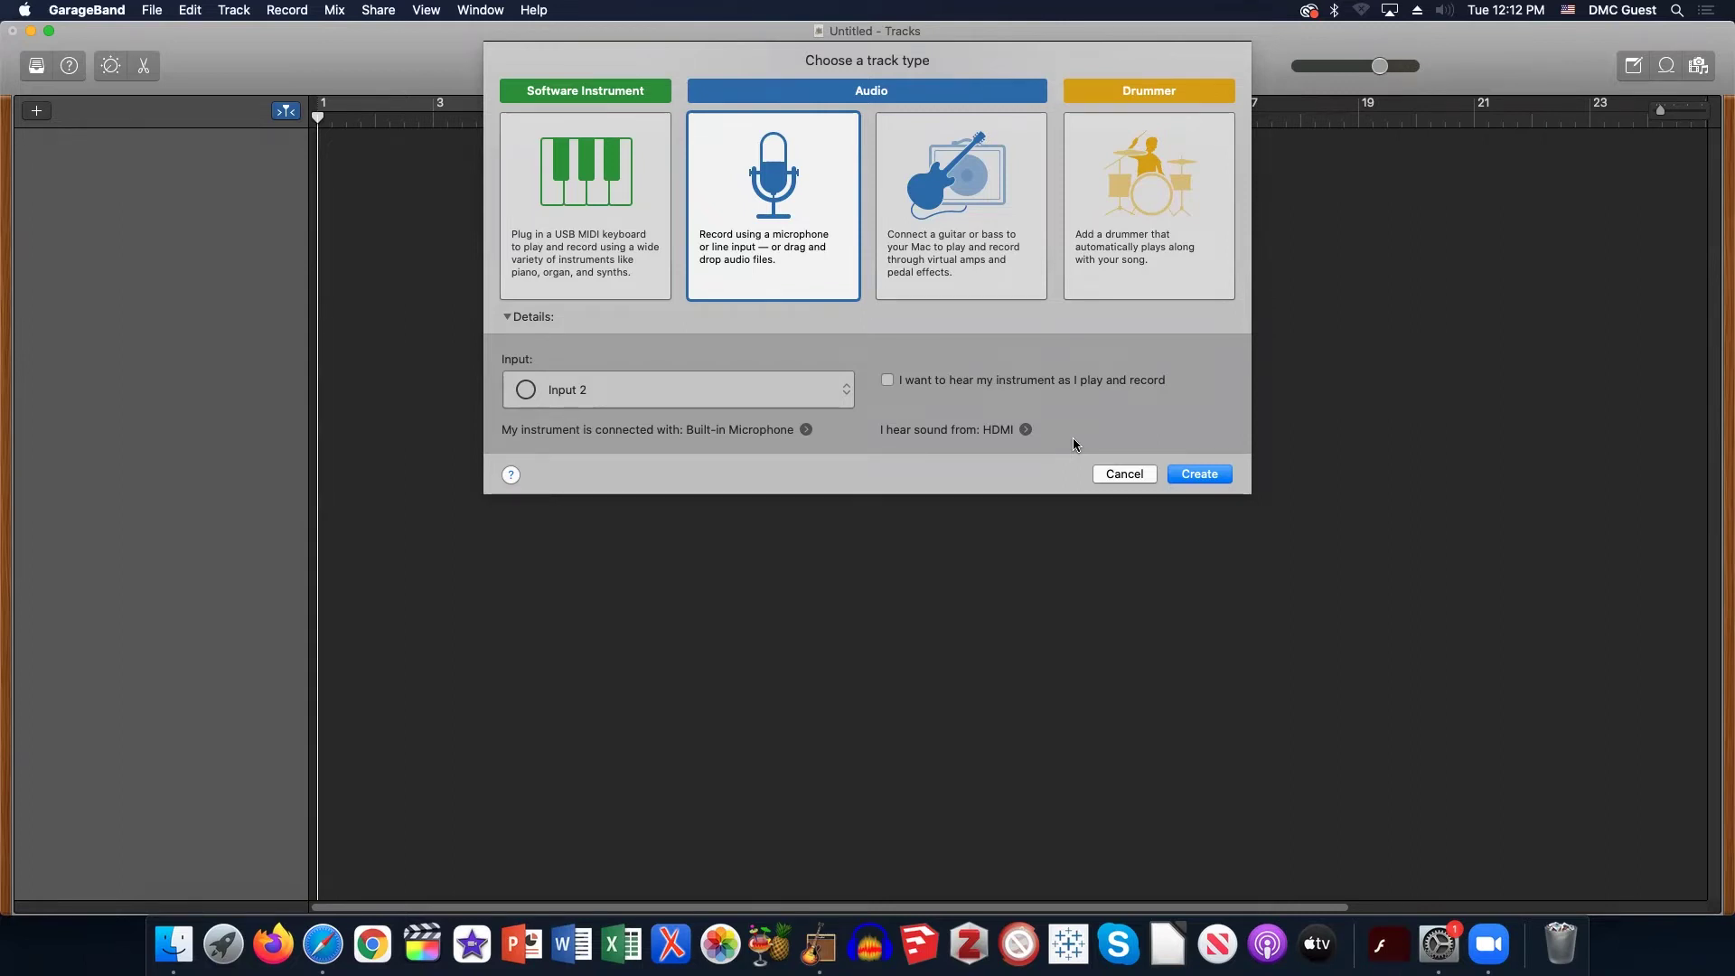
pyautogui.click(1220, 473)
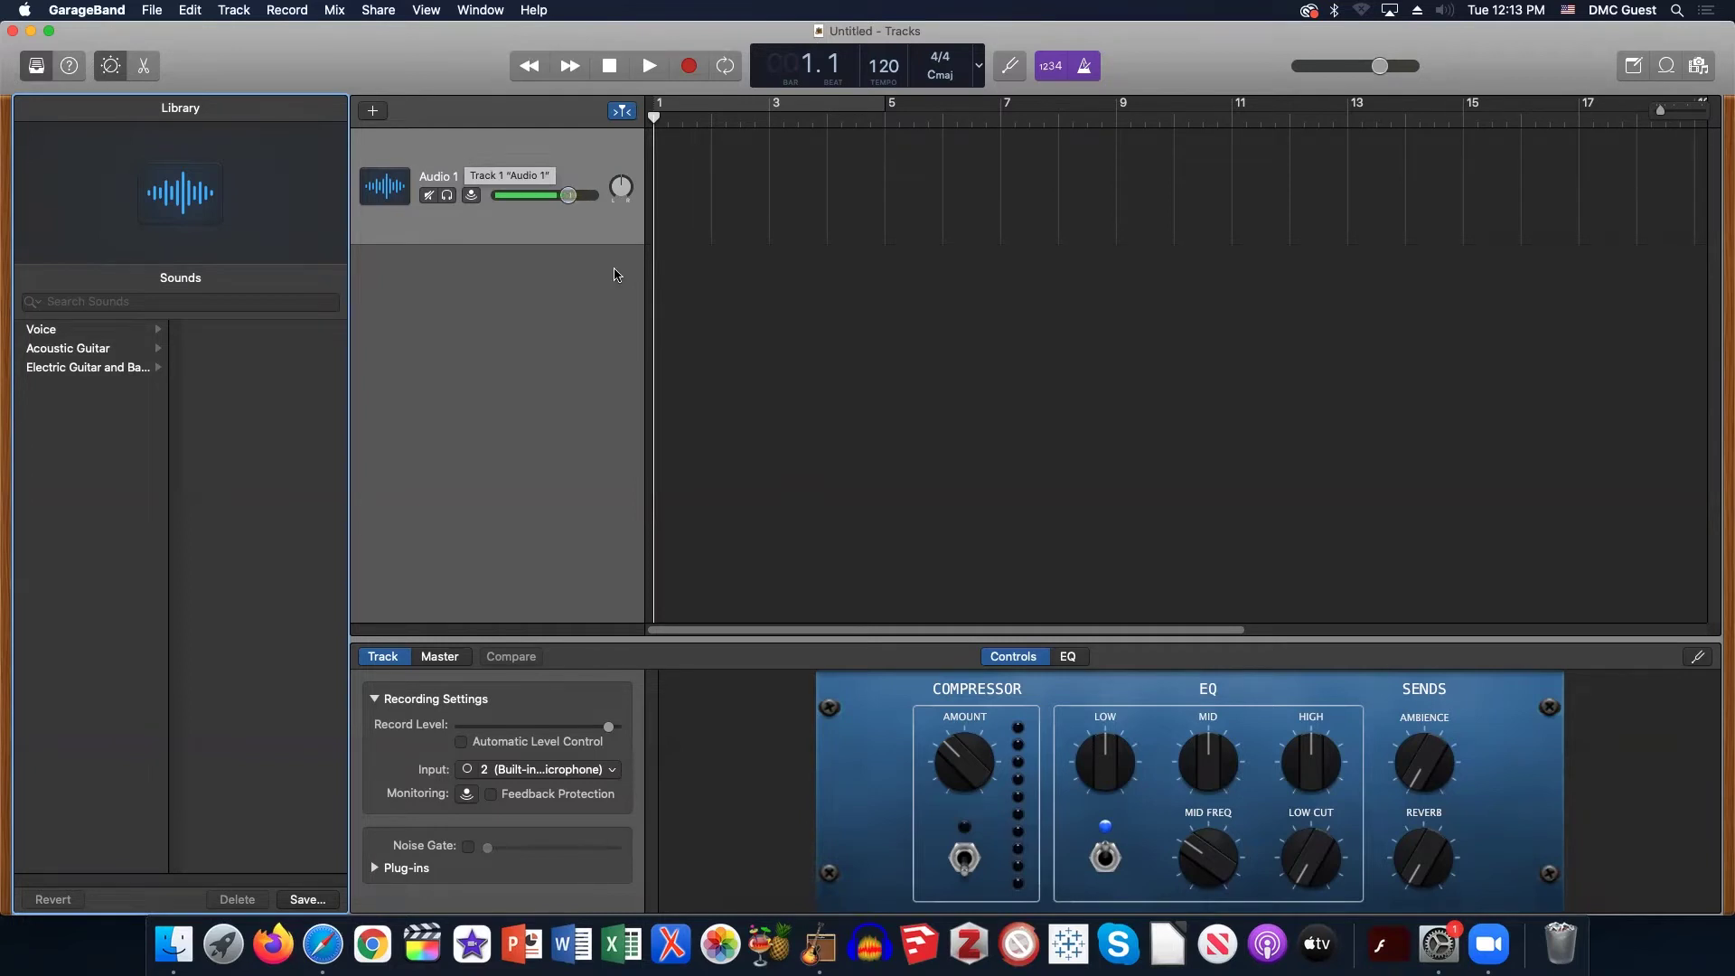
# Lower the Audio 1 track's volume slightly and raise it again.
pyautogui.moveTo(569, 196)
pyautogui.mouseDown()
pyautogui.moveTo(515, 196)
pyautogui.moveTo(570, 198)
pyautogui.mouseUp()
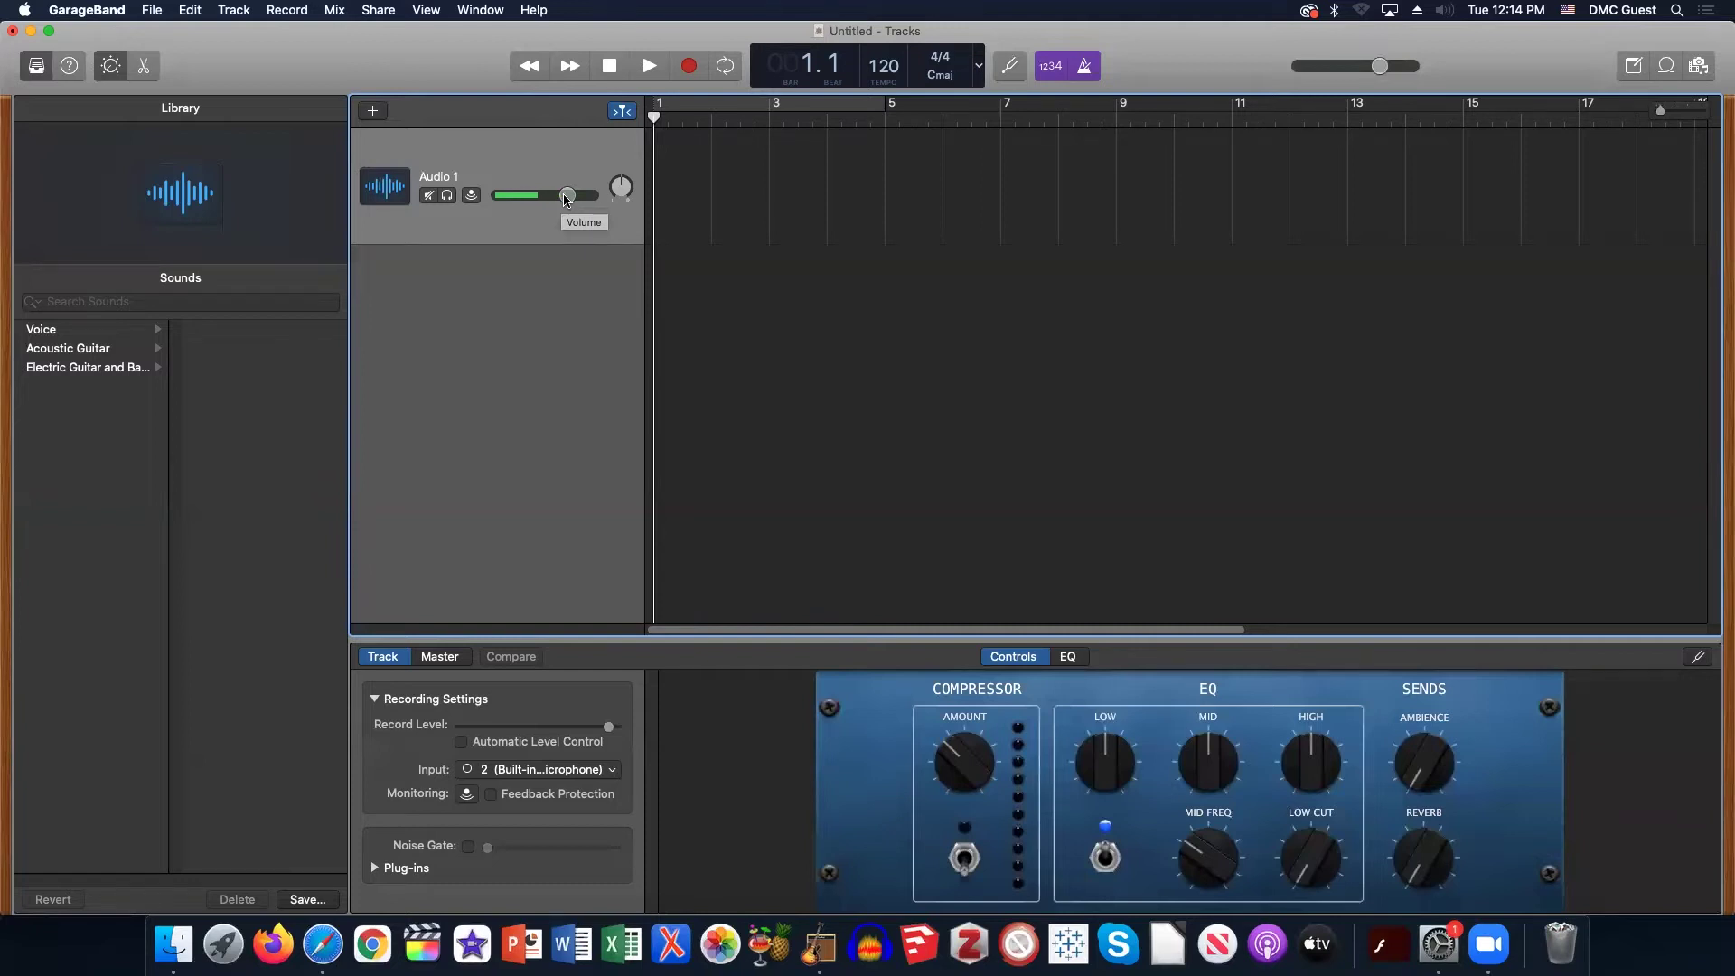
pyautogui.moveTo(564, 196); pyautogui.dragTo(552, 195)
pyautogui.moveTo(551, 195); pyautogui.dragTo(569, 199)
# Look through the application's commands for a normalize option.
pyautogui.click(287, 10)
pyautogui.moveTo(452, 9)
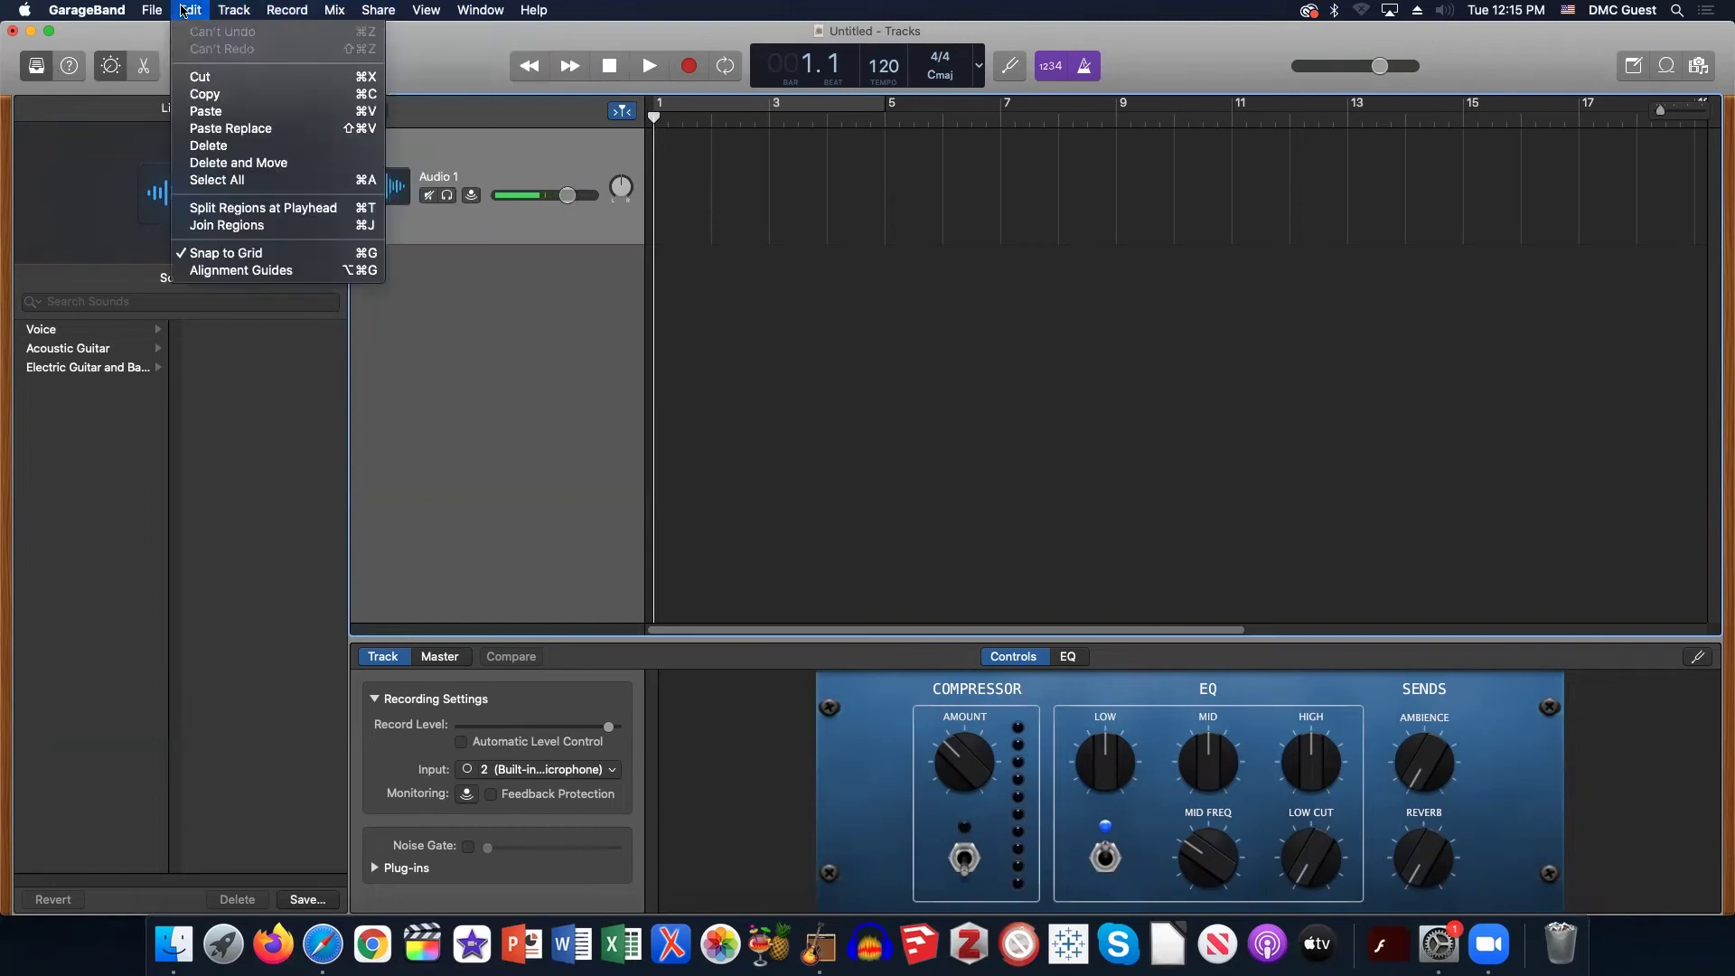
pyautogui.click(227, 10)
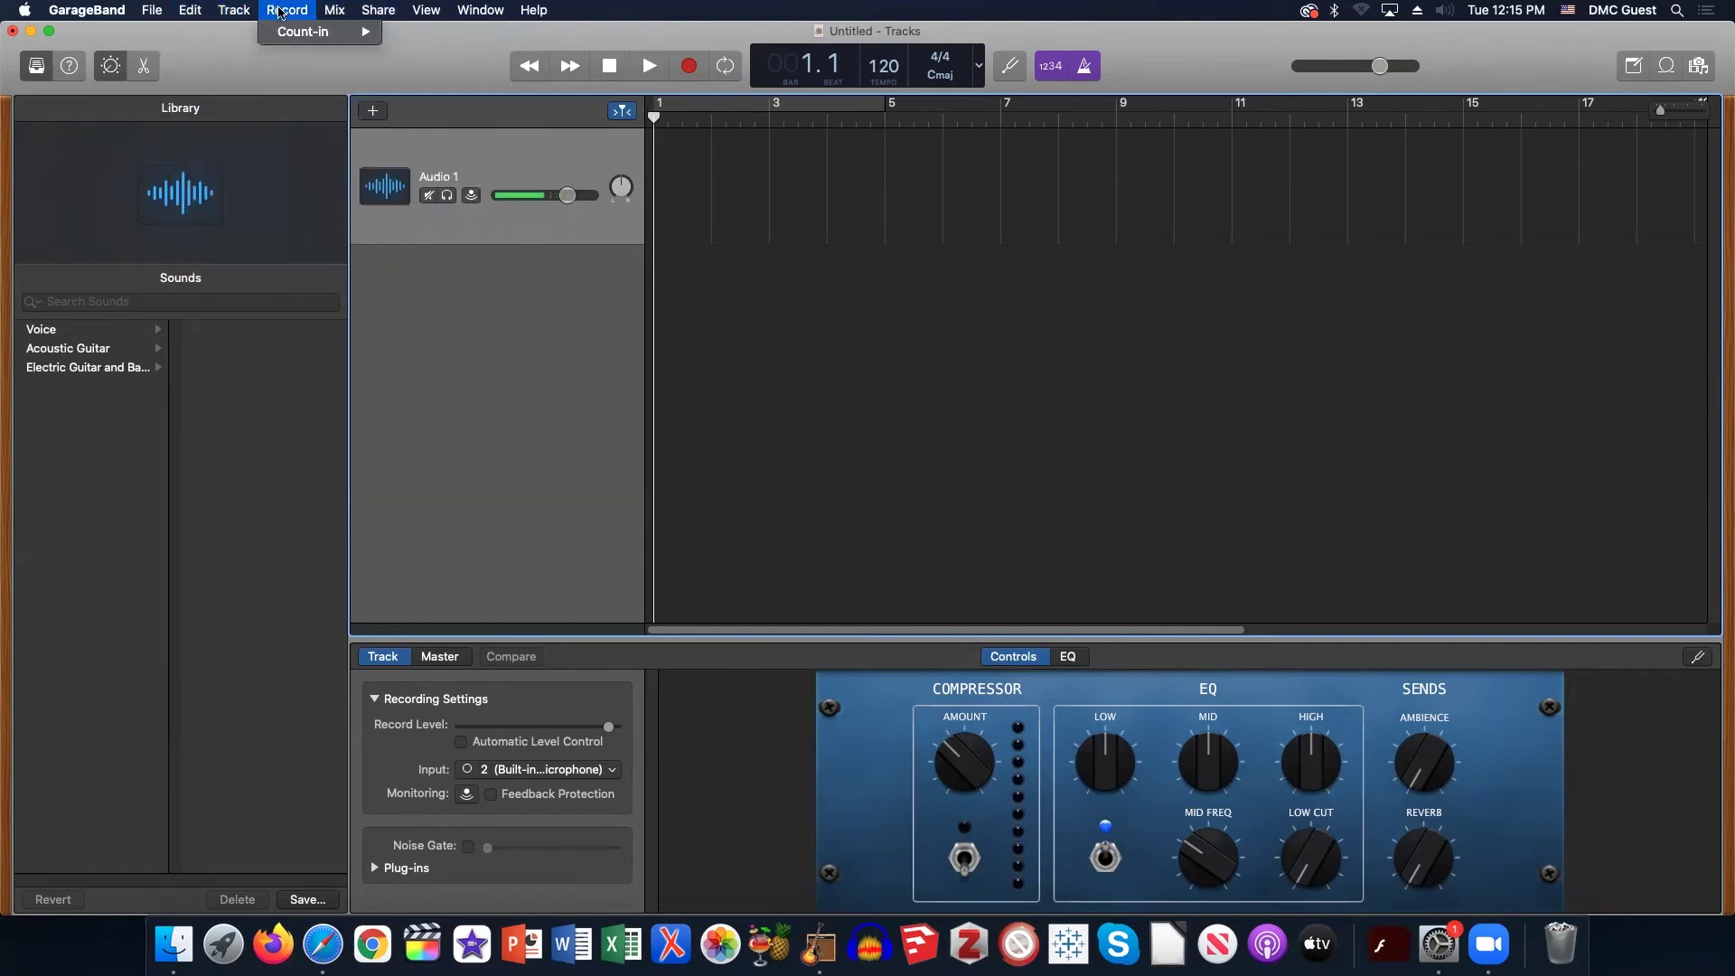
pyautogui.click(327, 10)
pyautogui.moveTo(366, 13)
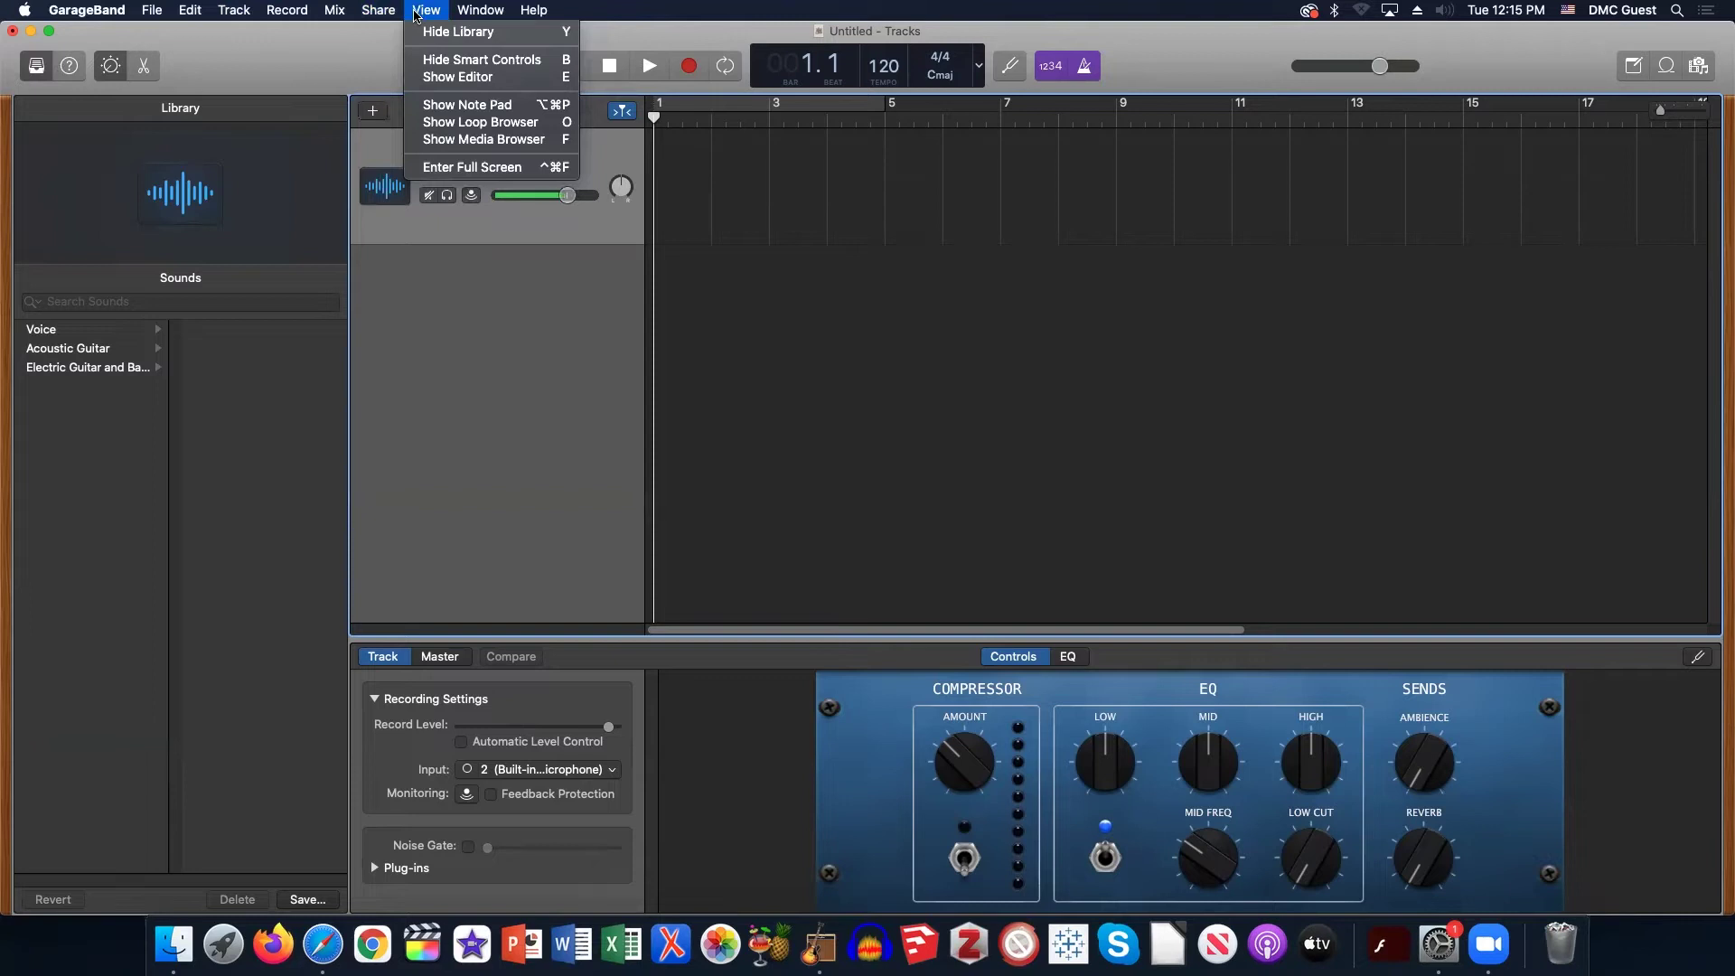
# Search the help for "normalize", read the Advanced preferences topic on Auto Normalize, and close the help window.
pyautogui.moveTo(531, 9)
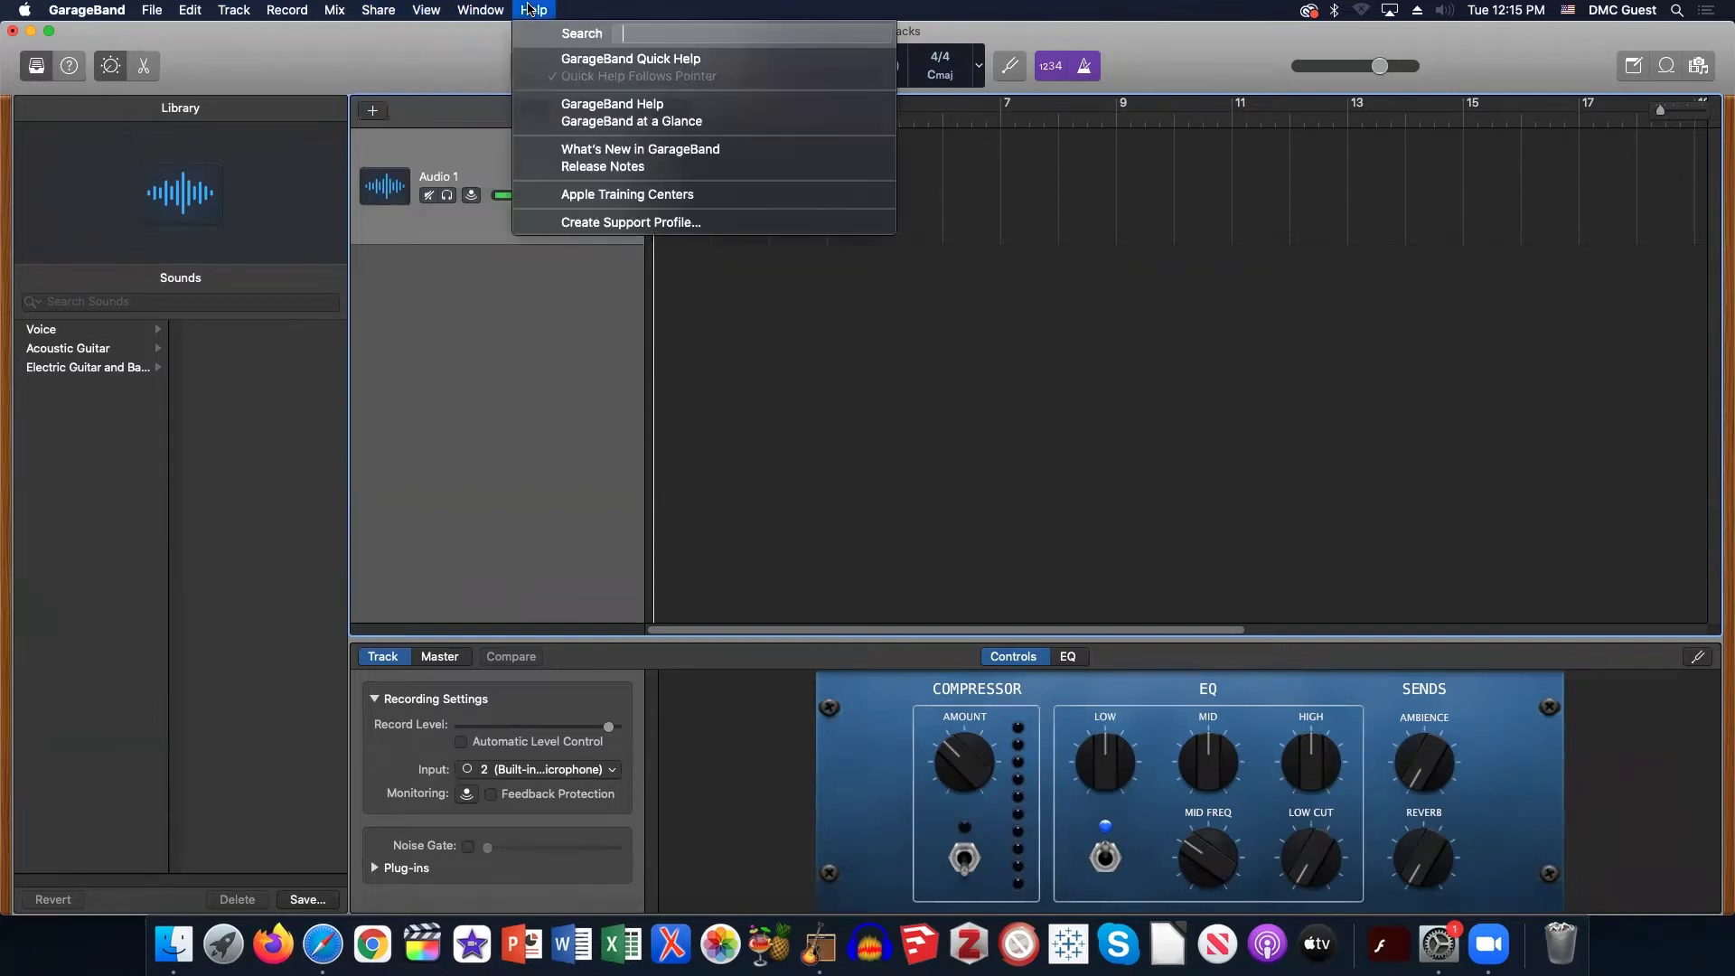
pyautogui.write('normalize')
pyautogui.click(533, 10)
pyautogui.click(533, 10)
pyautogui.click(534, 11)
pyautogui.click(534, 10)
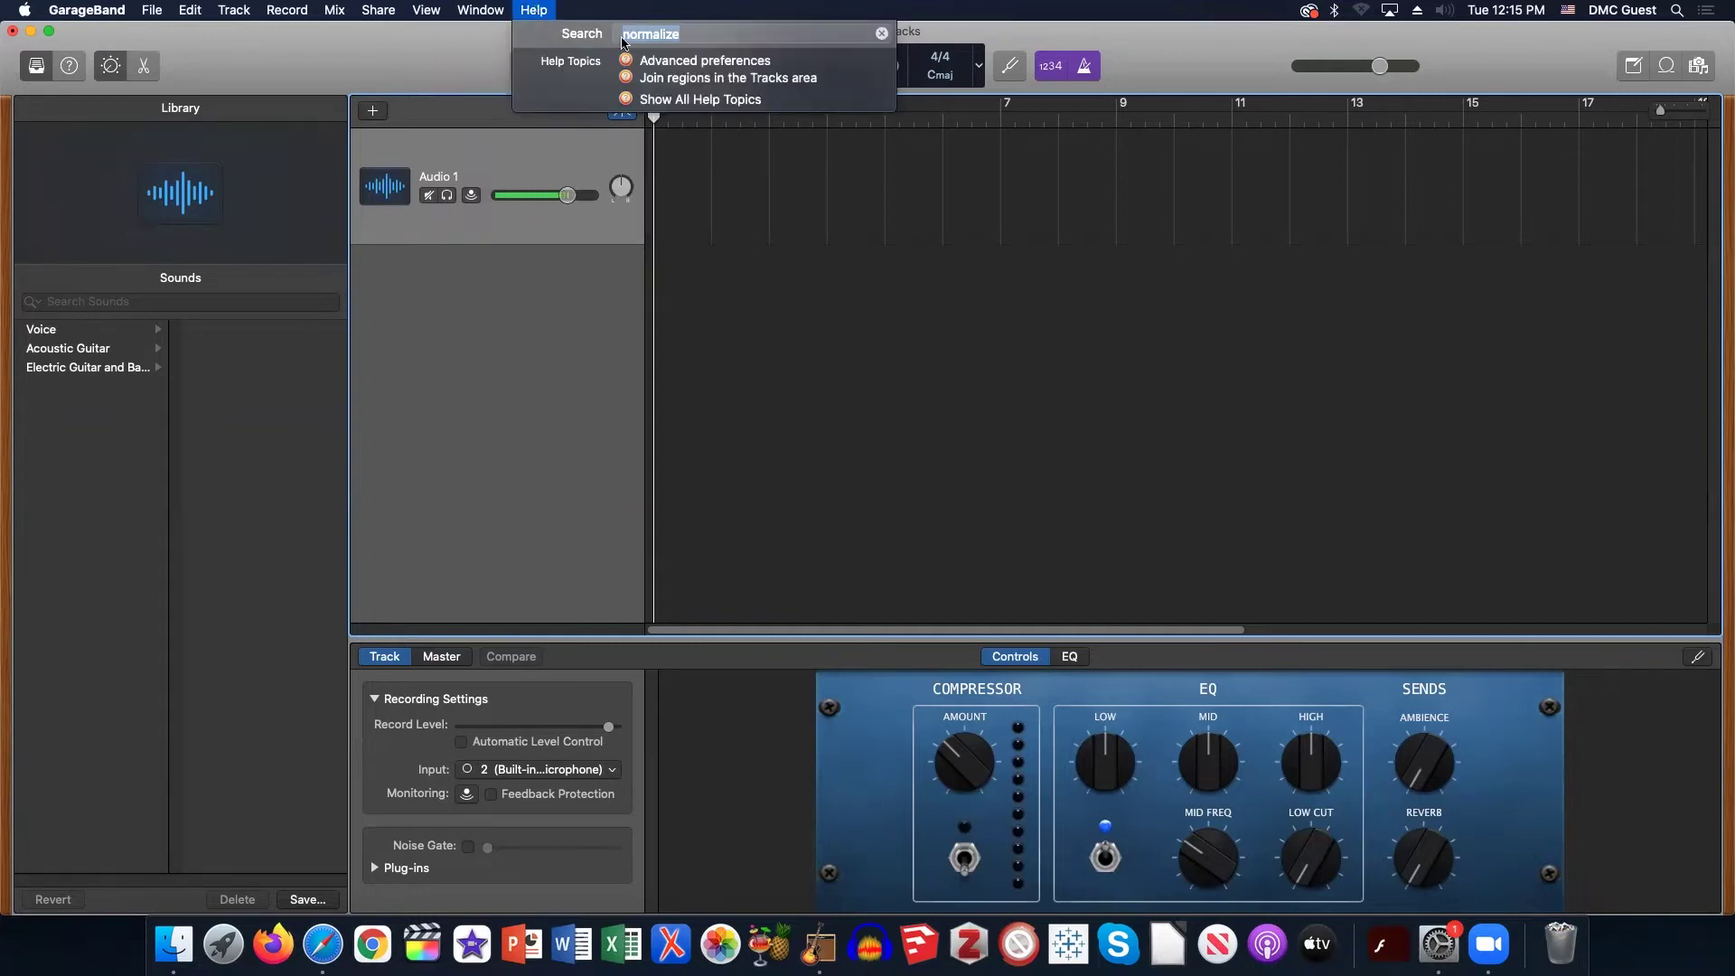
pyautogui.click(672, 60)
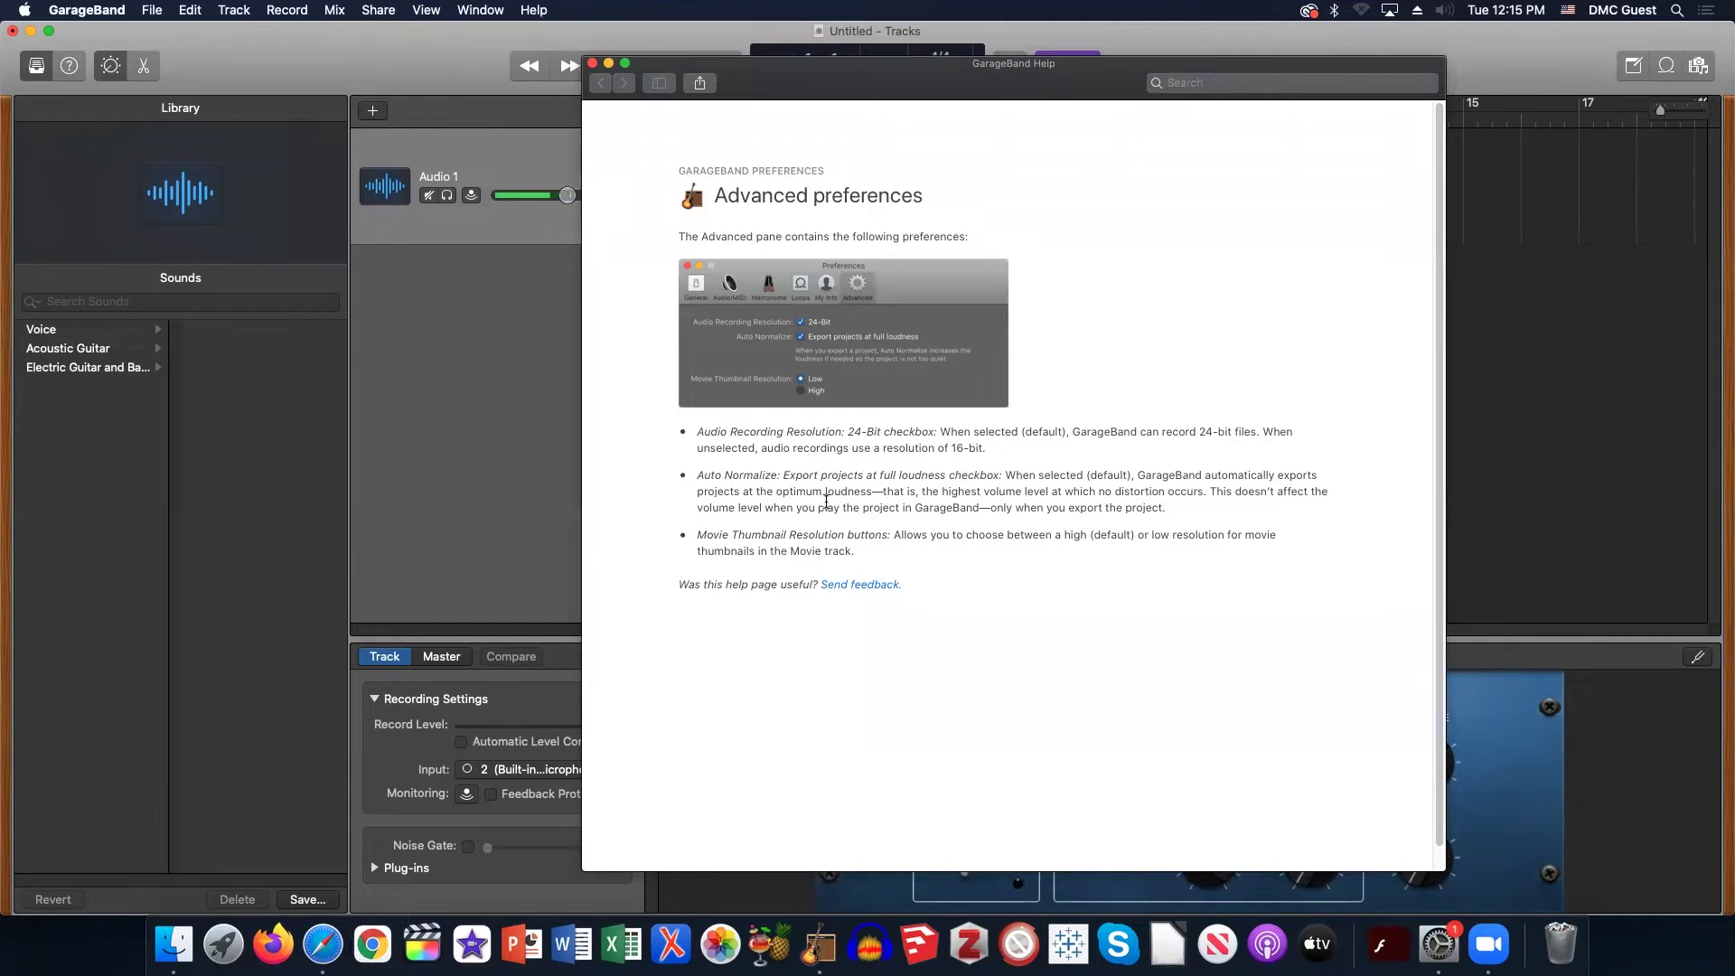
pyautogui.click(592, 64)
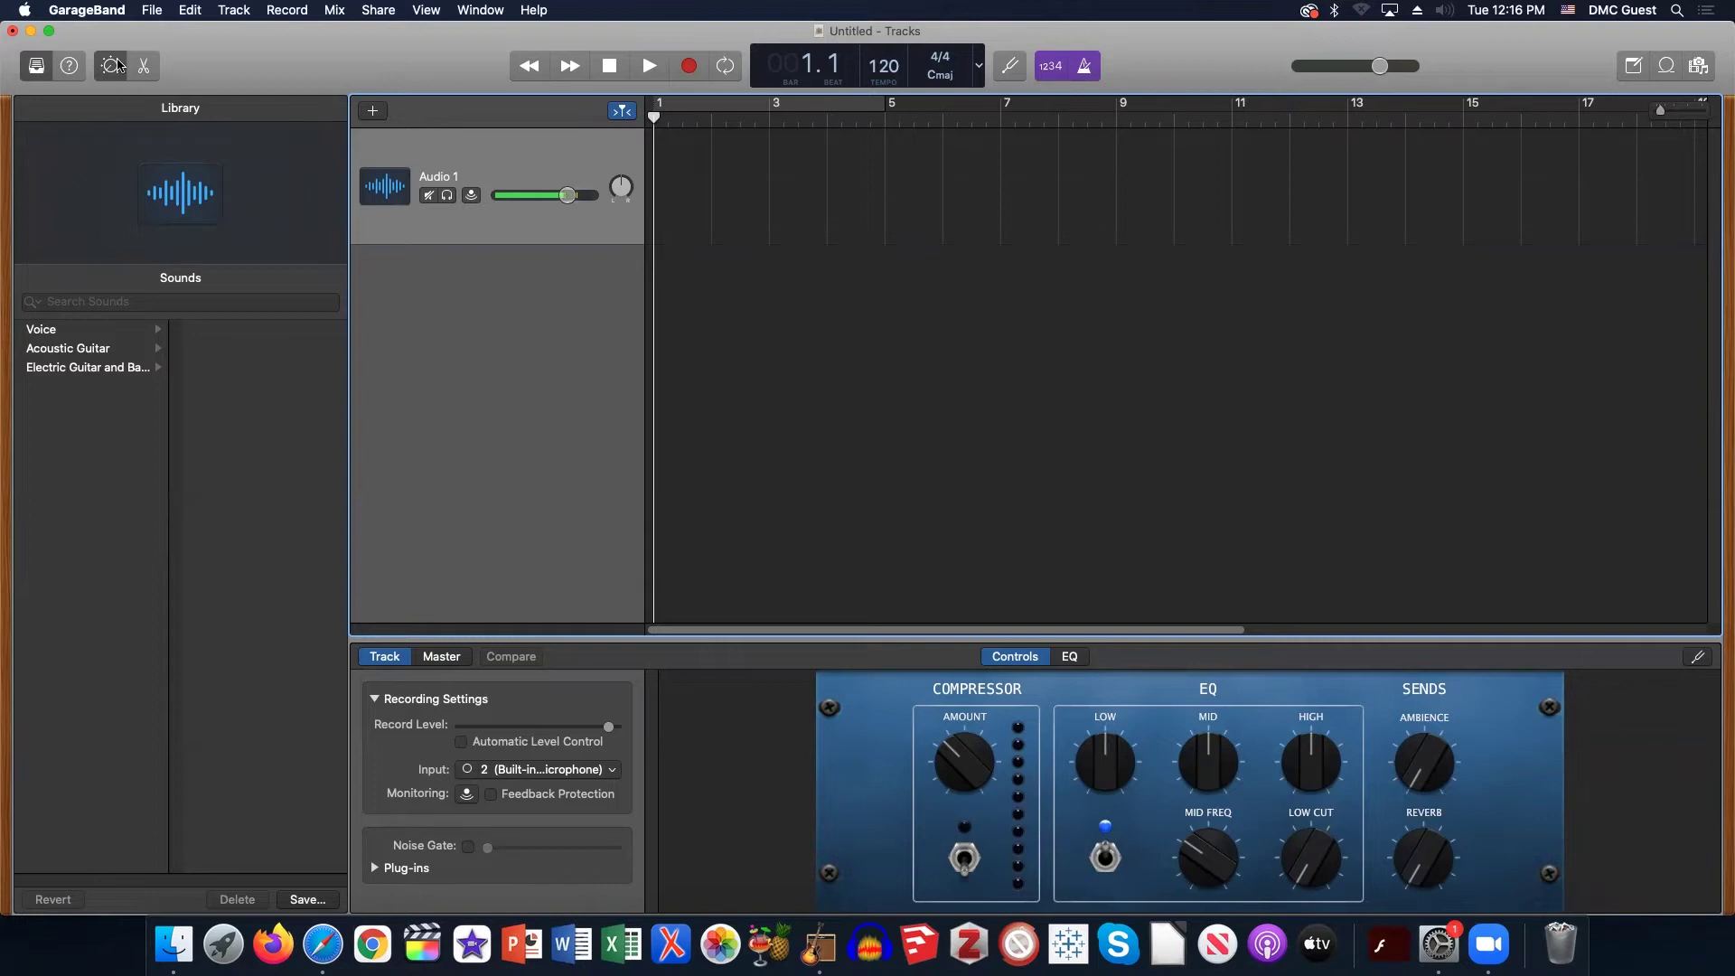
# View the Audio 1 track's editor and switch back to the Smart Controls.
pyautogui.click(143, 67)
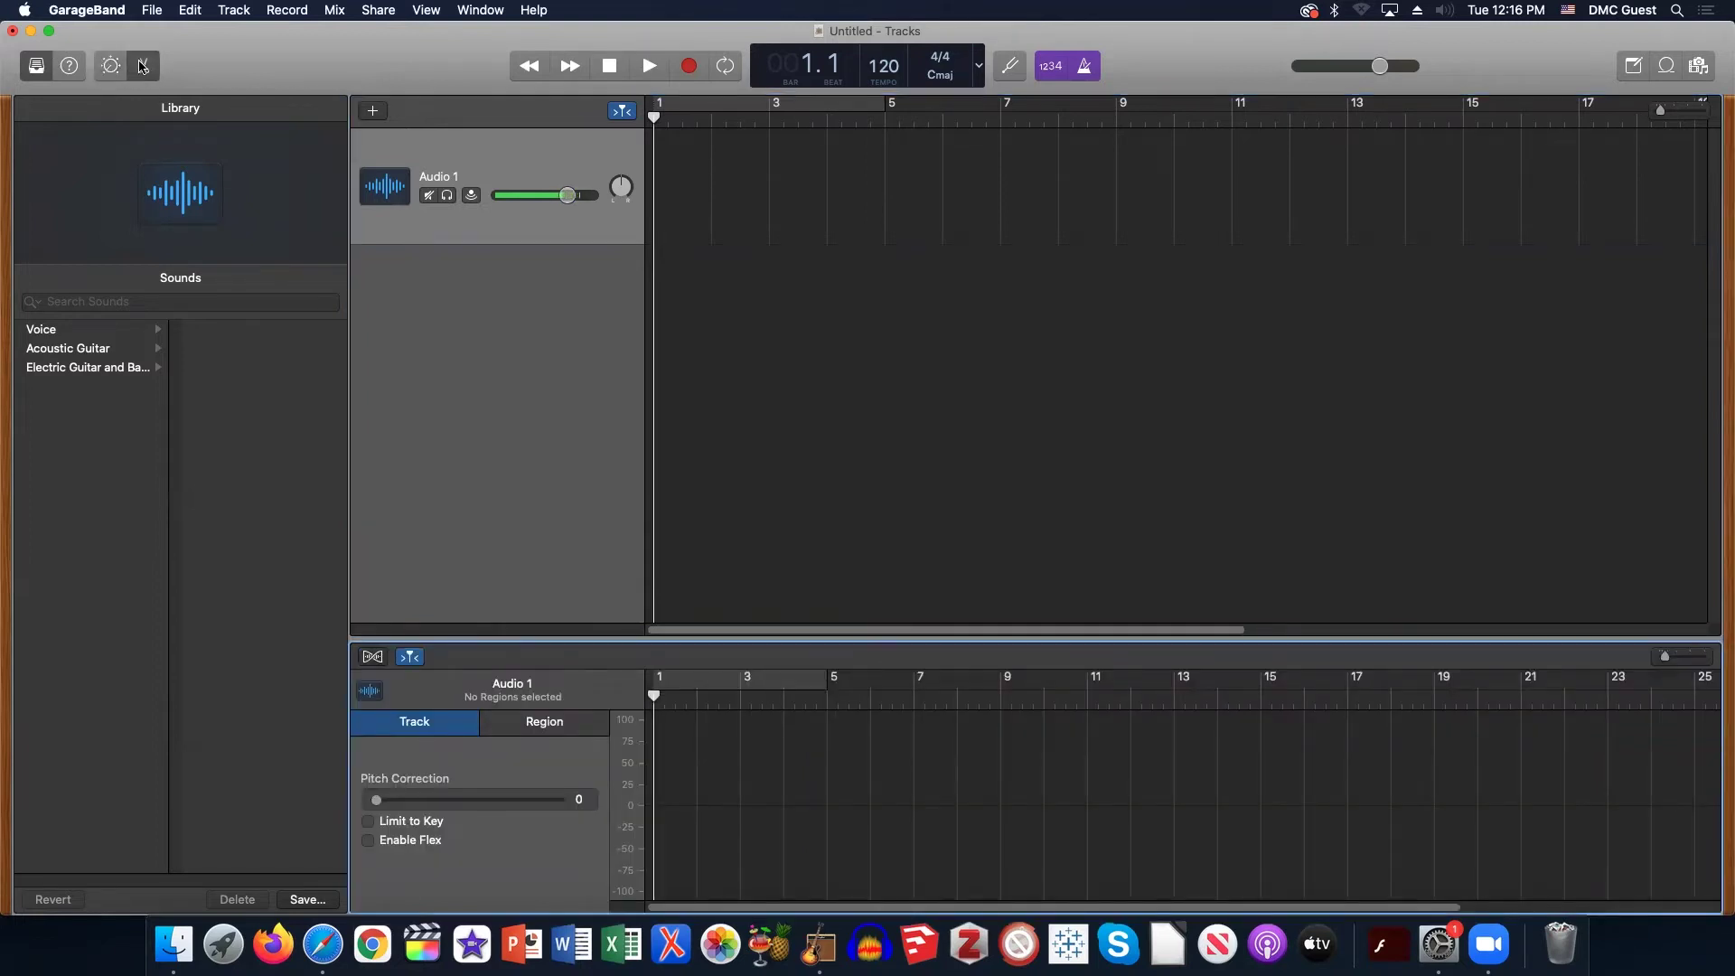
pyautogui.click(121, 69)
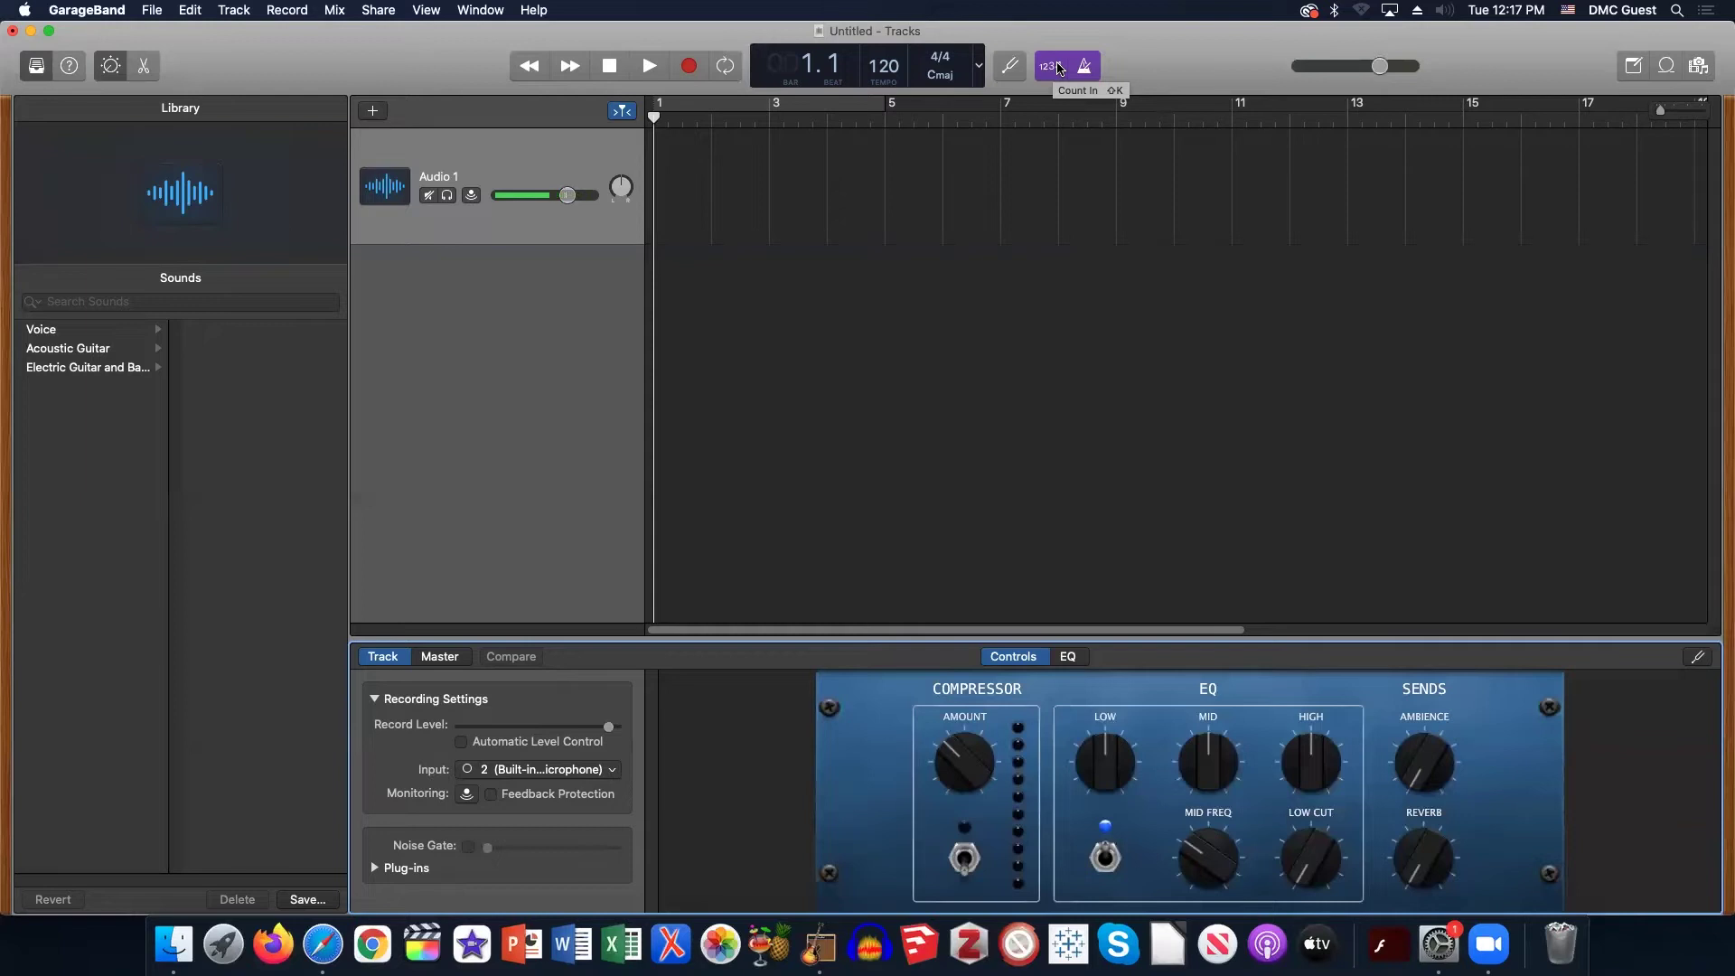
# Turn off both the count-in and the metronome for the project.
pyautogui.click(1059, 68)
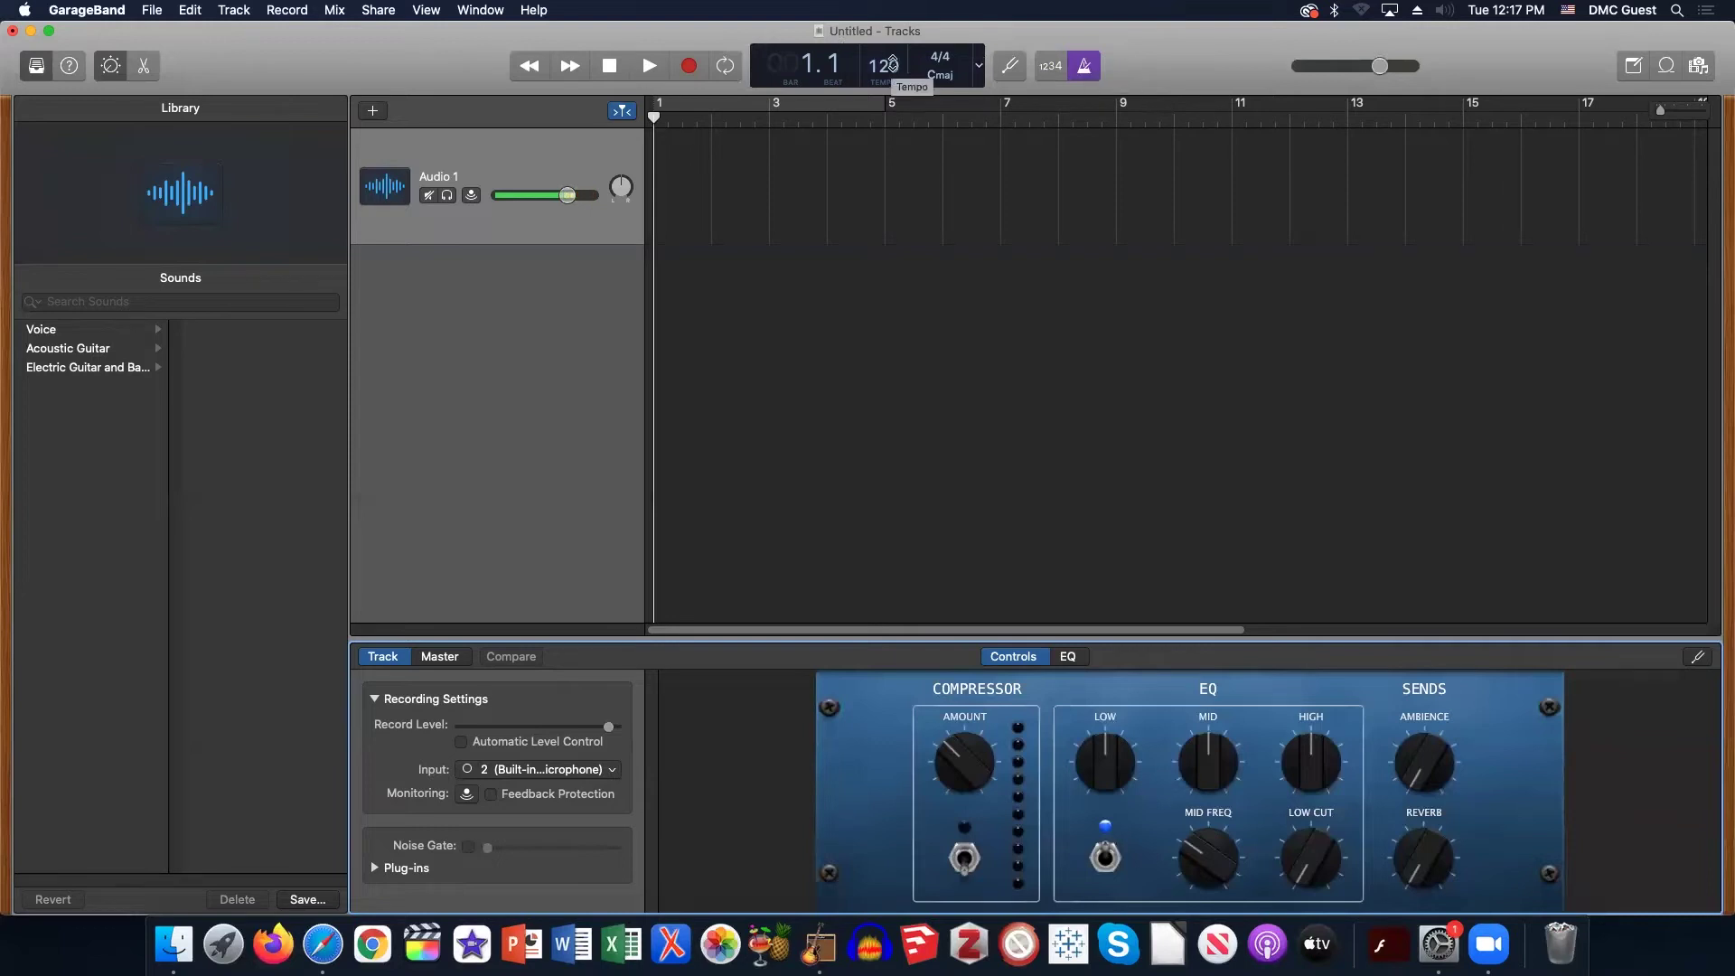
pyautogui.click(1089, 70)
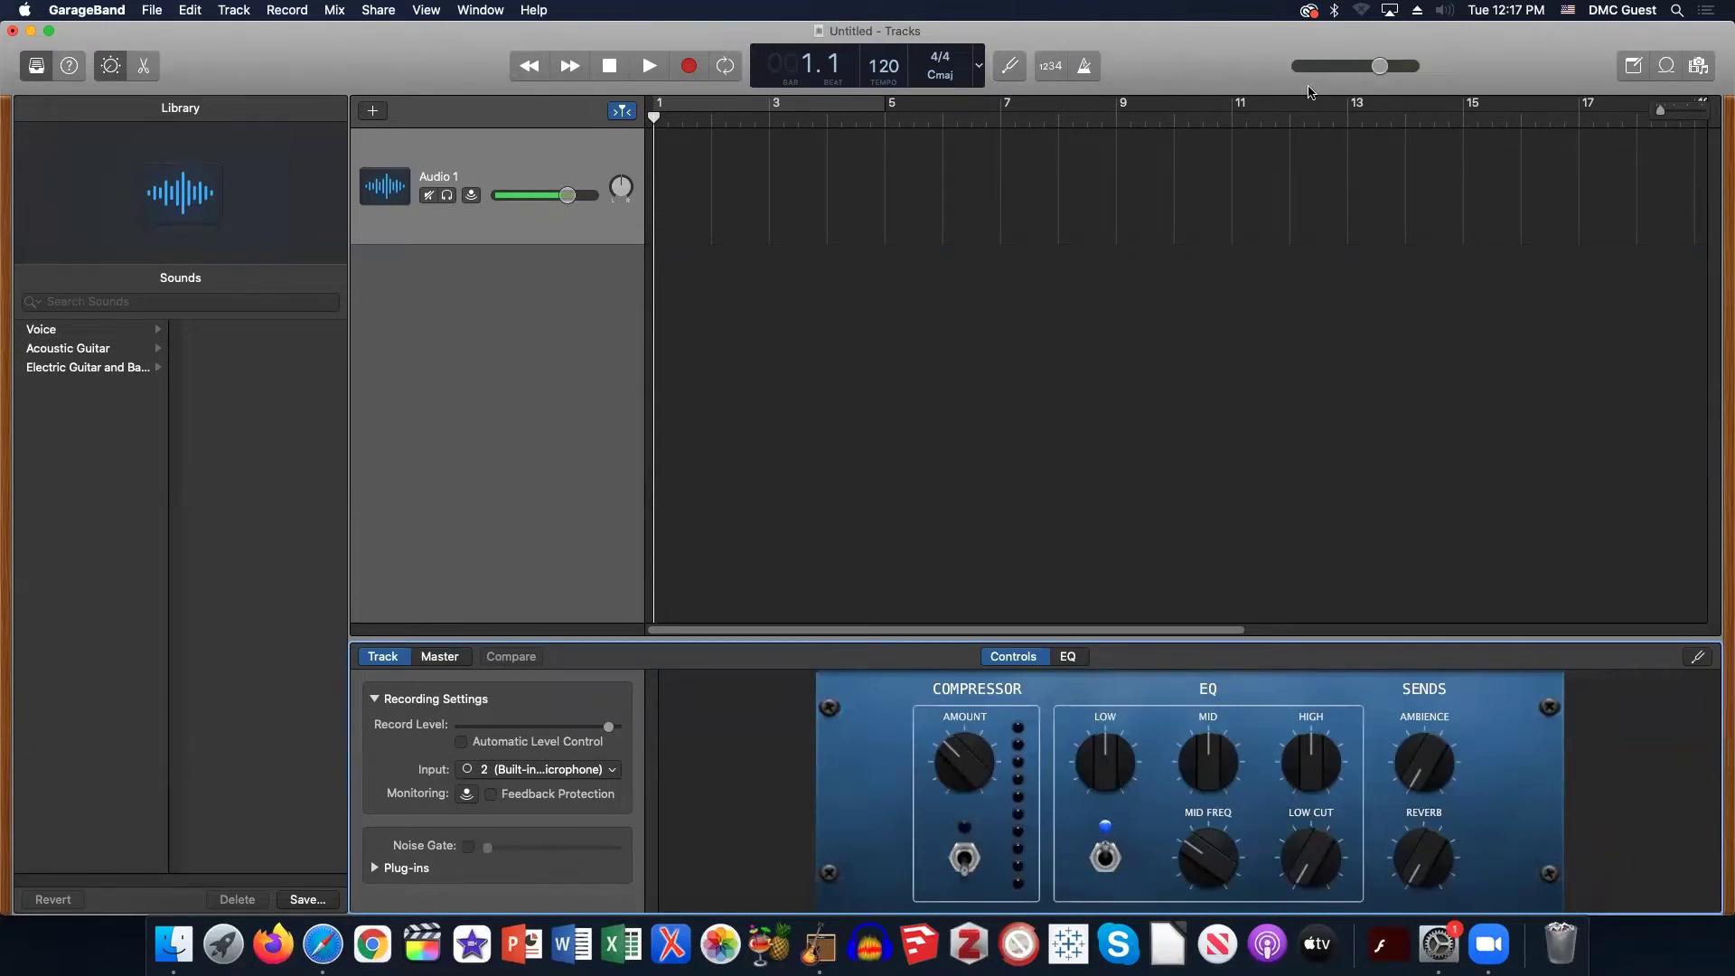
# Show the loop library and browse the available loops across all genres.
pyautogui.click(1668, 67)
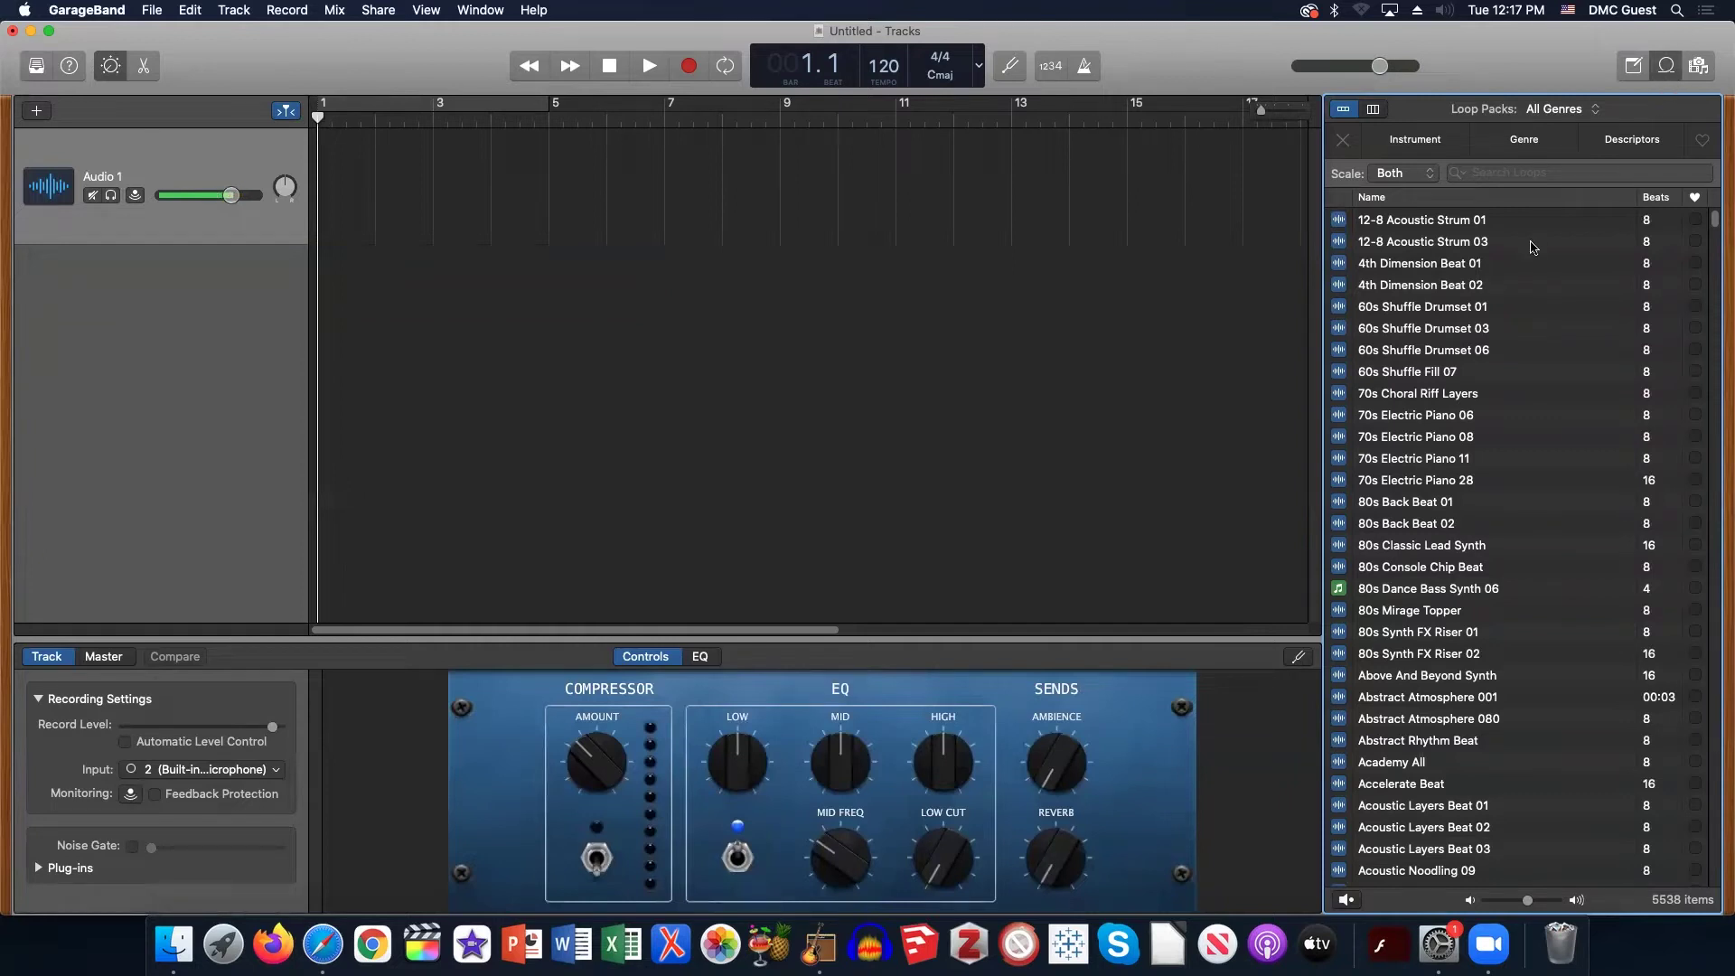
pyautogui.scroll(-5, 1488, 289)
pyautogui.scroll(-10, 1487, 290)
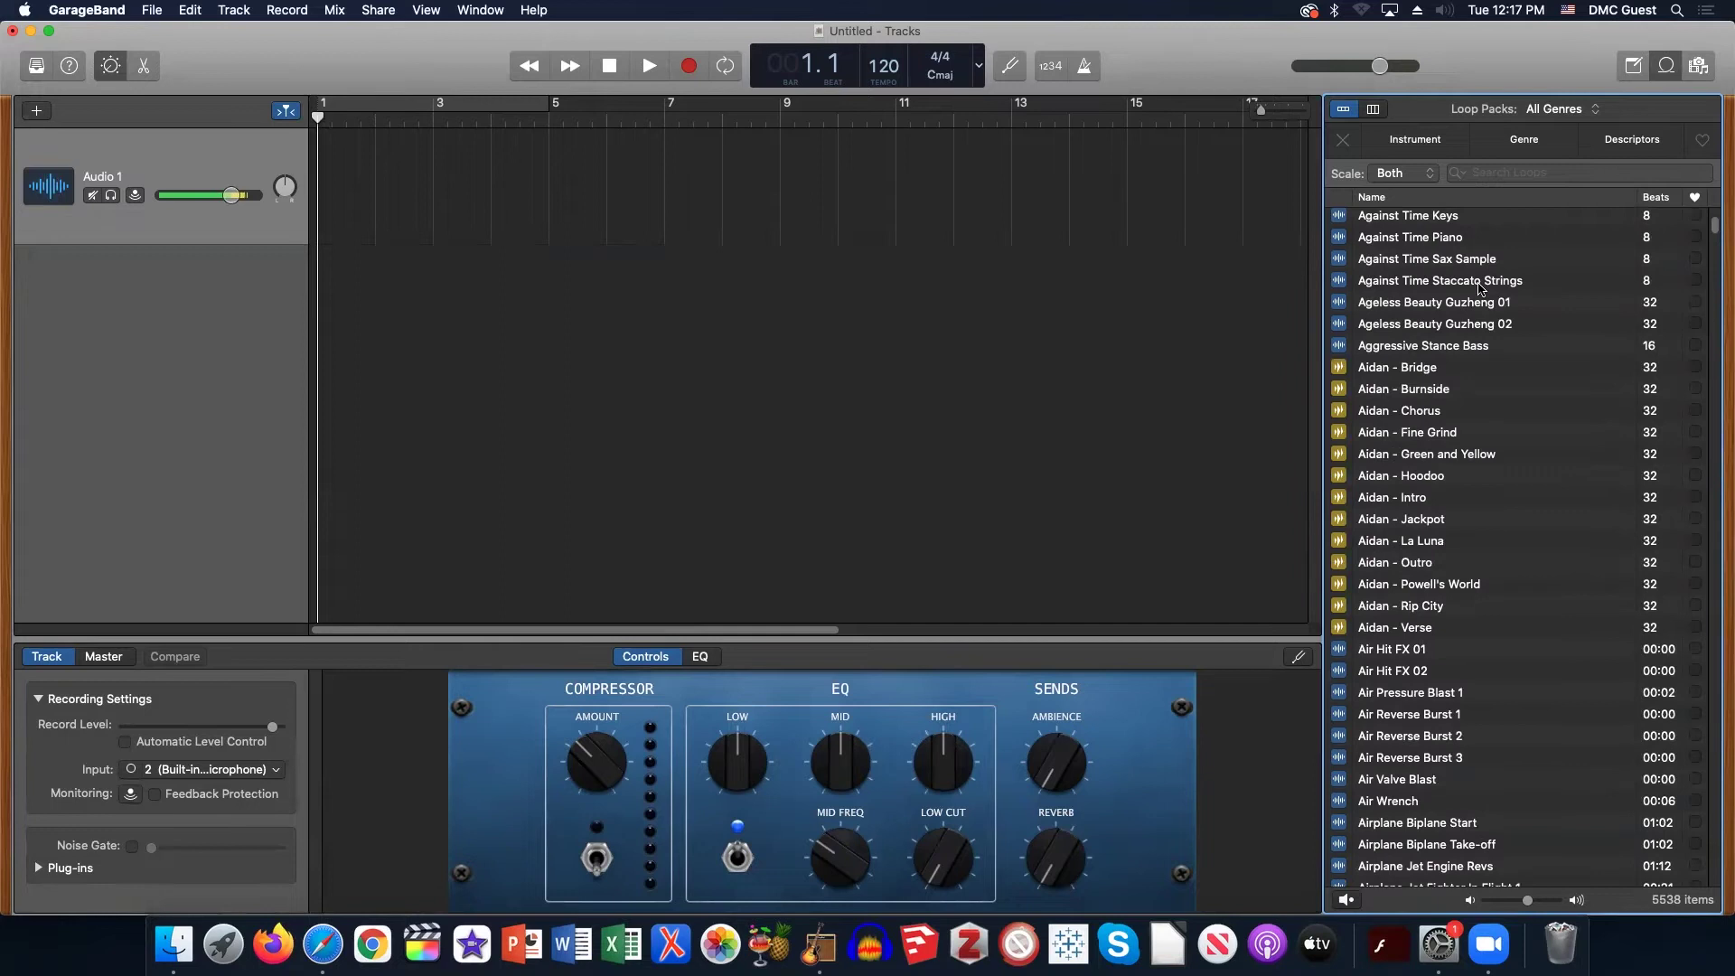
pyautogui.scroll(-12, 1482, 289)
pyautogui.scroll(-20, 1487, 329)
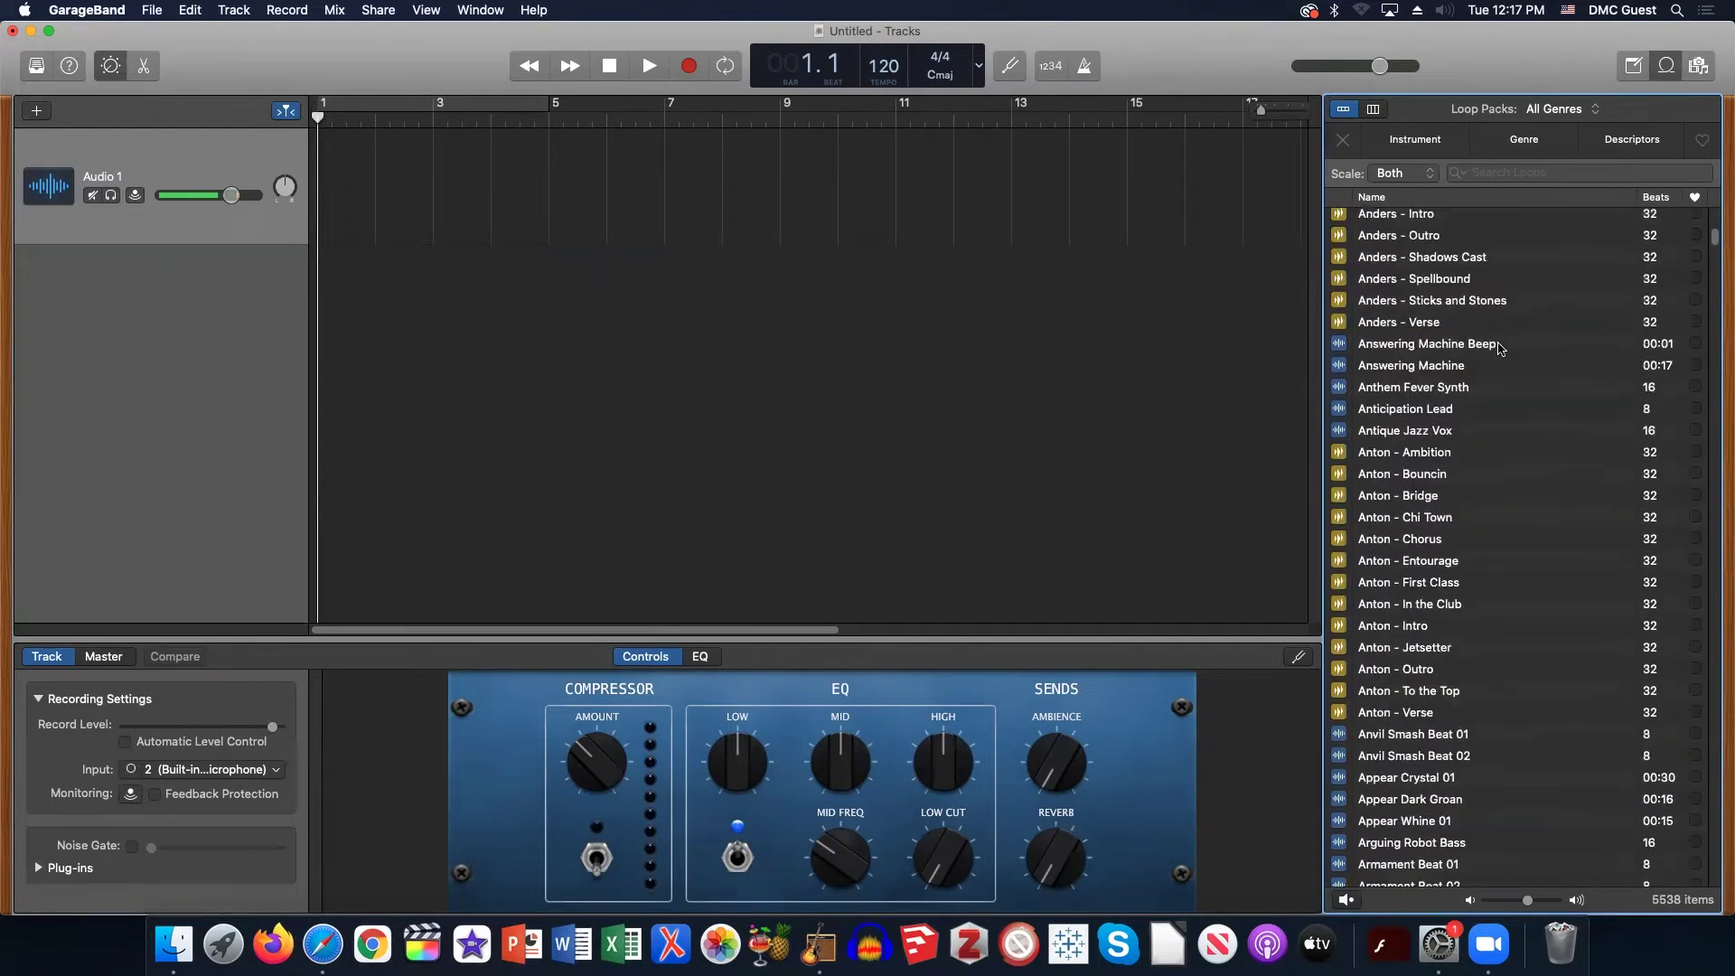
pyautogui.scroll(-10, 1498, 348)
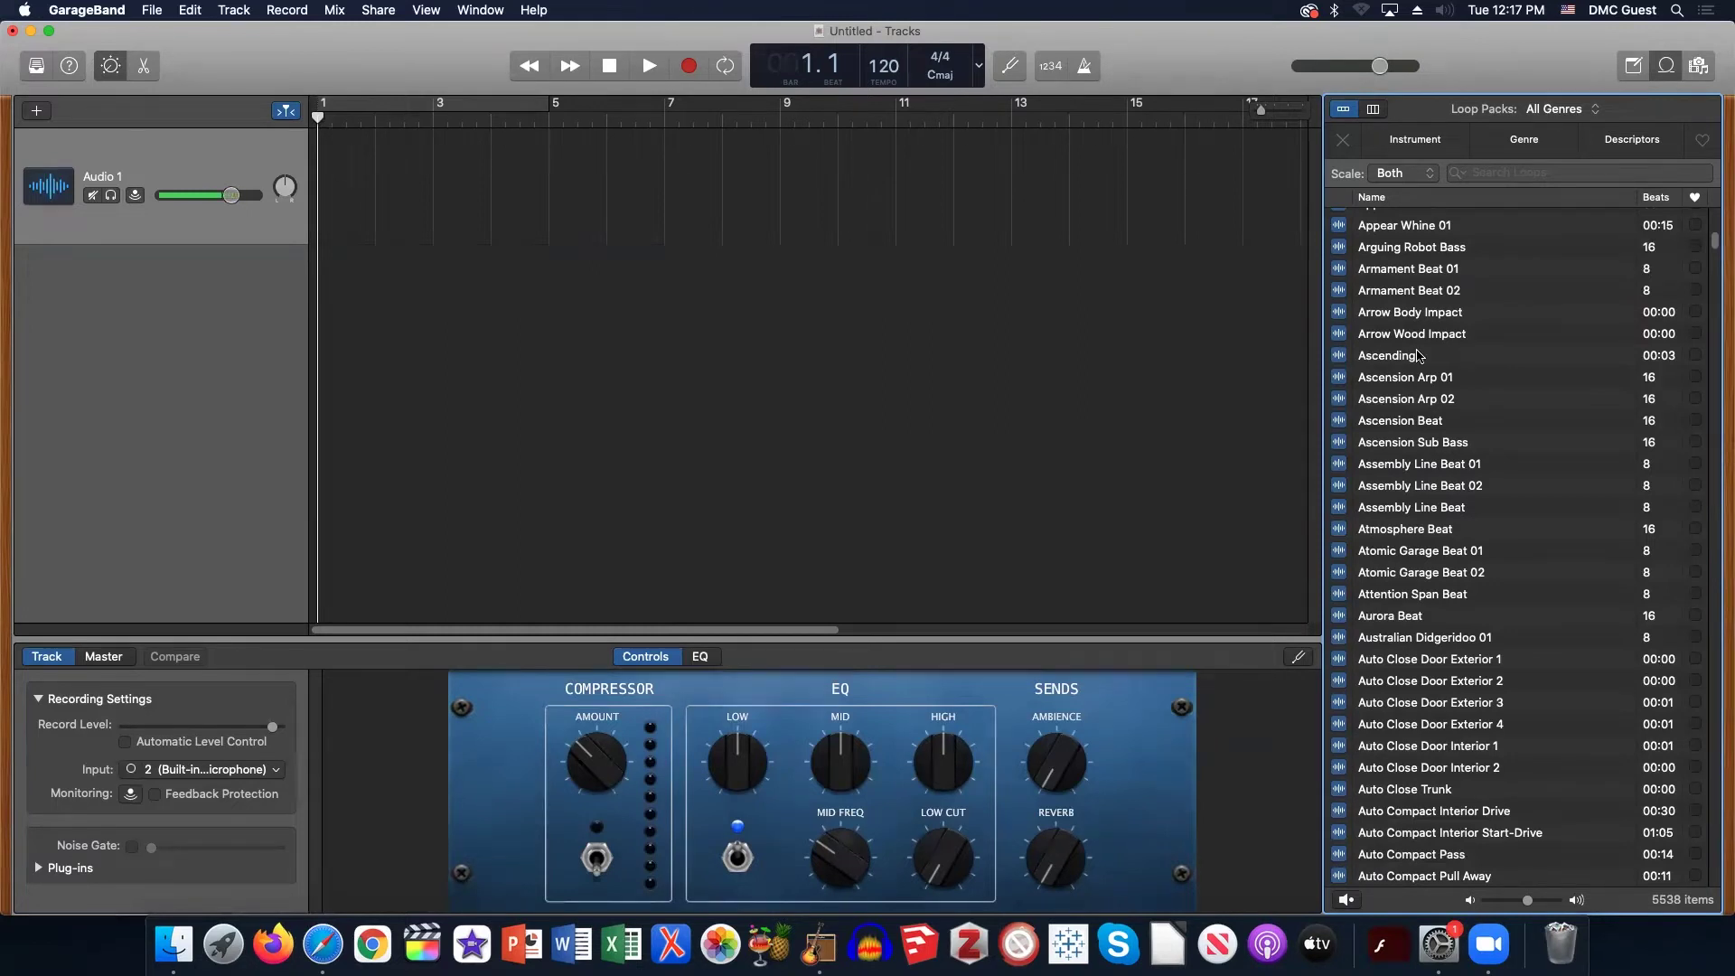
pyautogui.scroll(-18, 1417, 356)
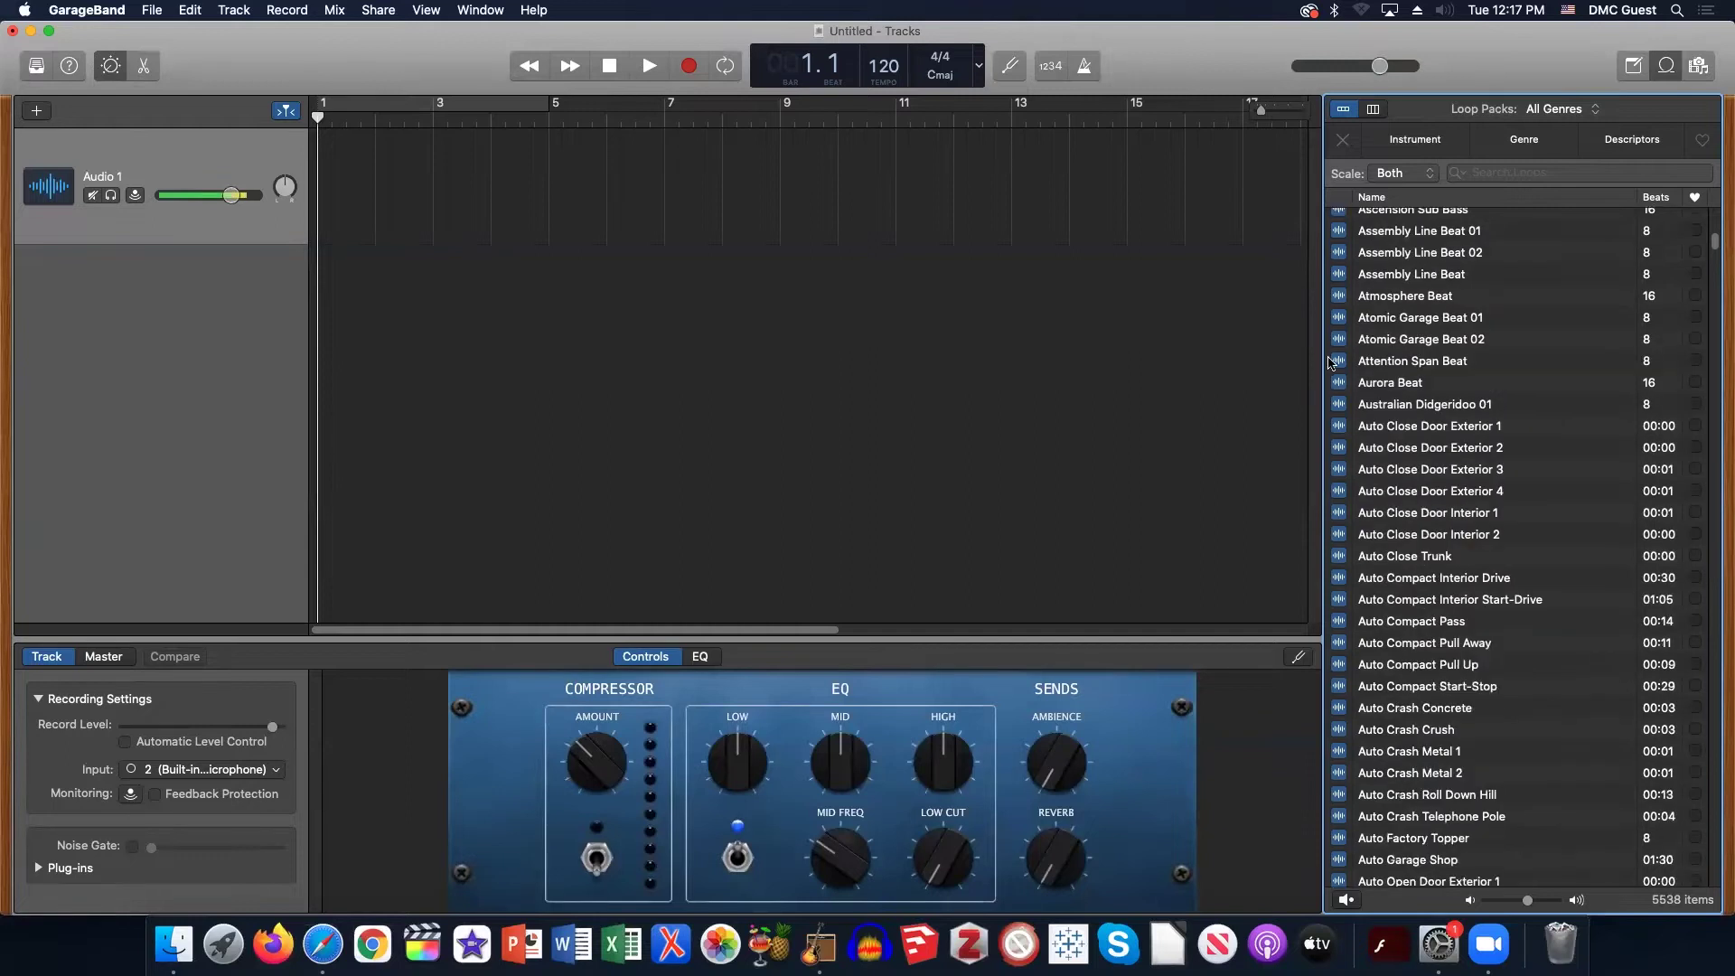
pyautogui.moveTo(1715, 255); pyautogui.dragTo(1701, 693)
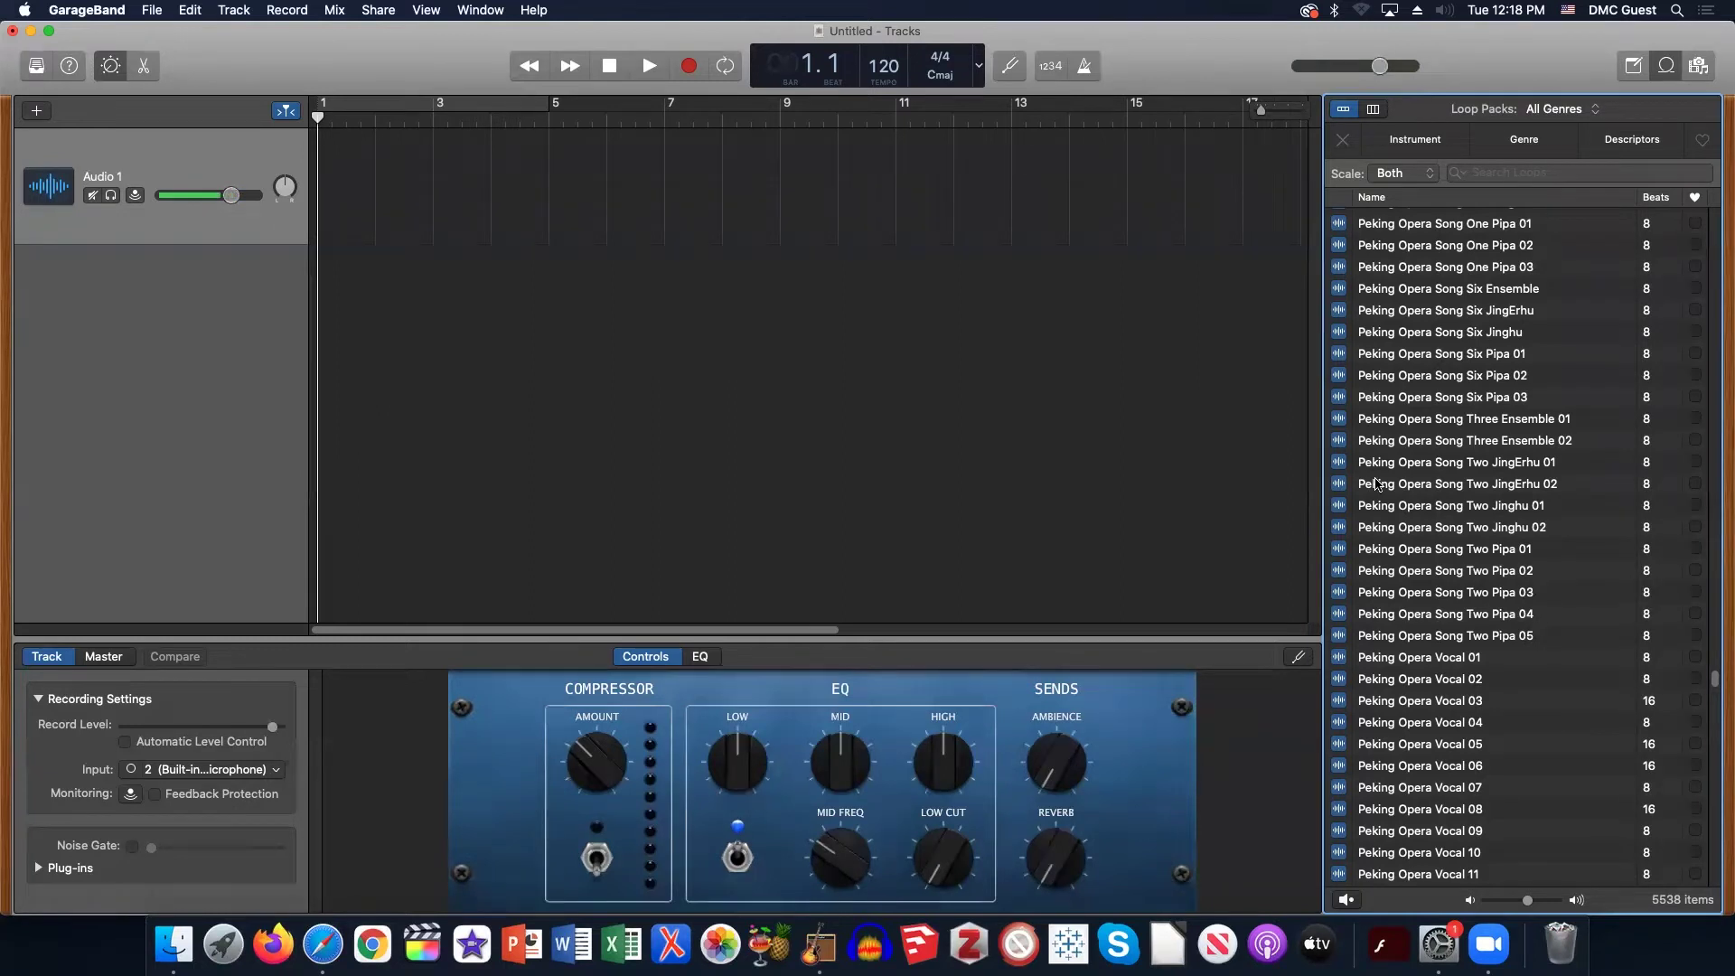
pyautogui.scroll(-10, 1430, 412)
pyautogui.scroll(-15, 1430, 412)
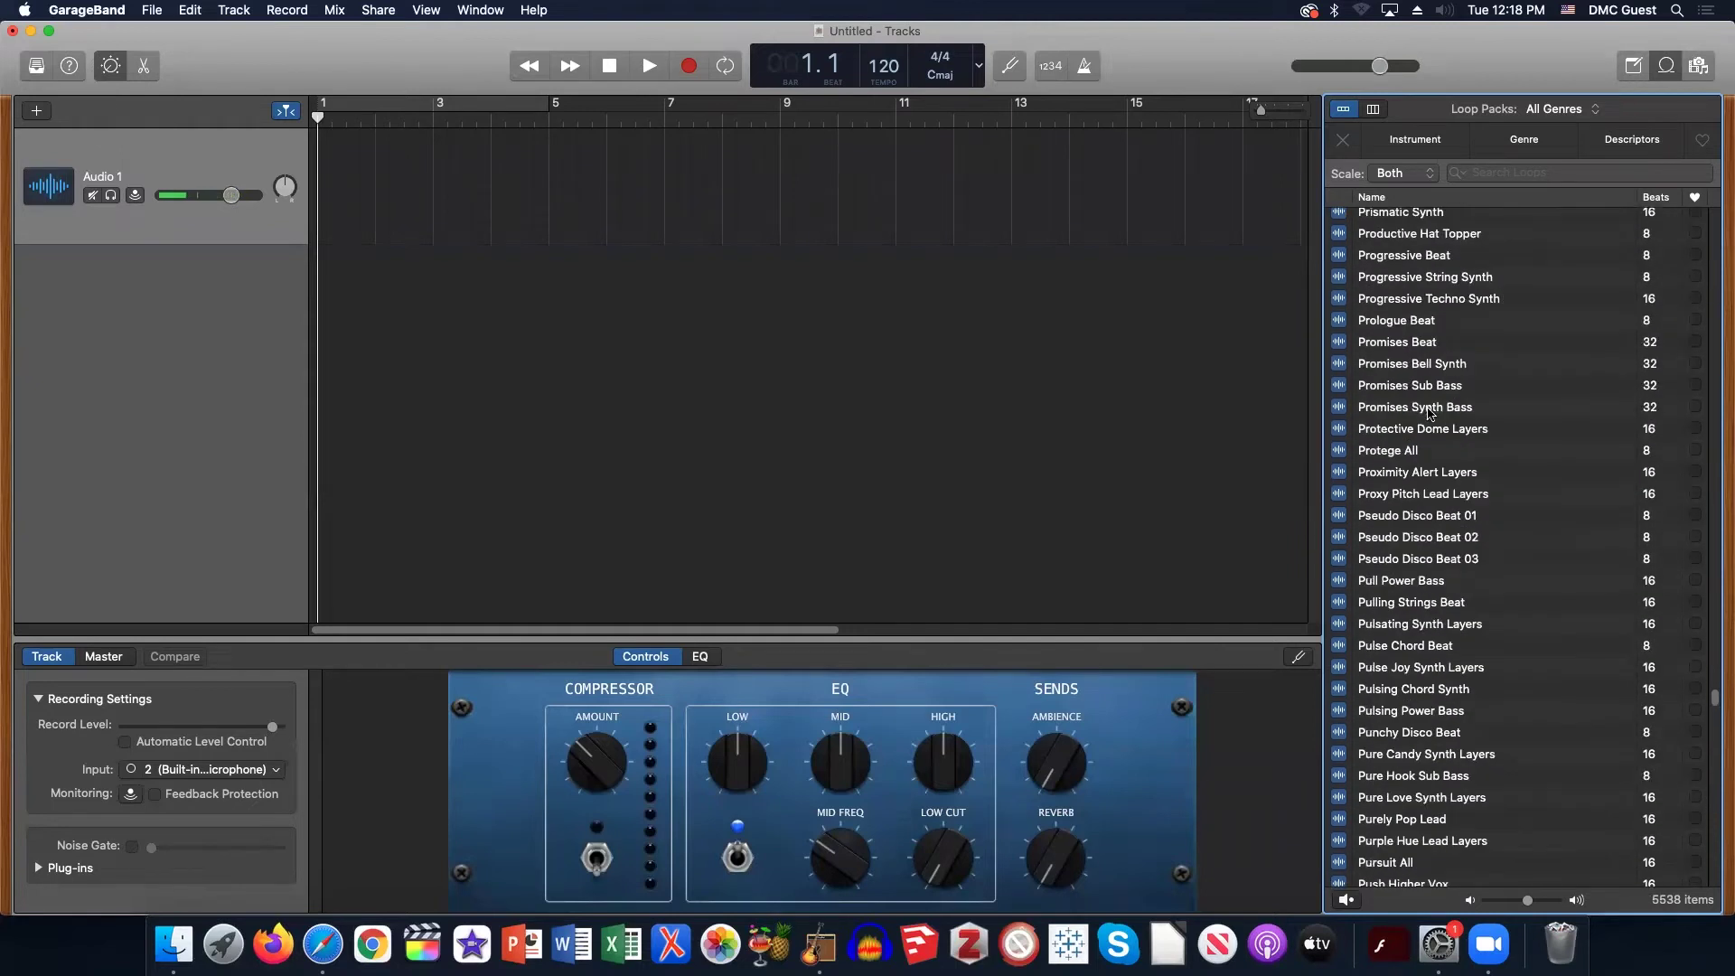
pyautogui.scroll(-10, 1429, 412)
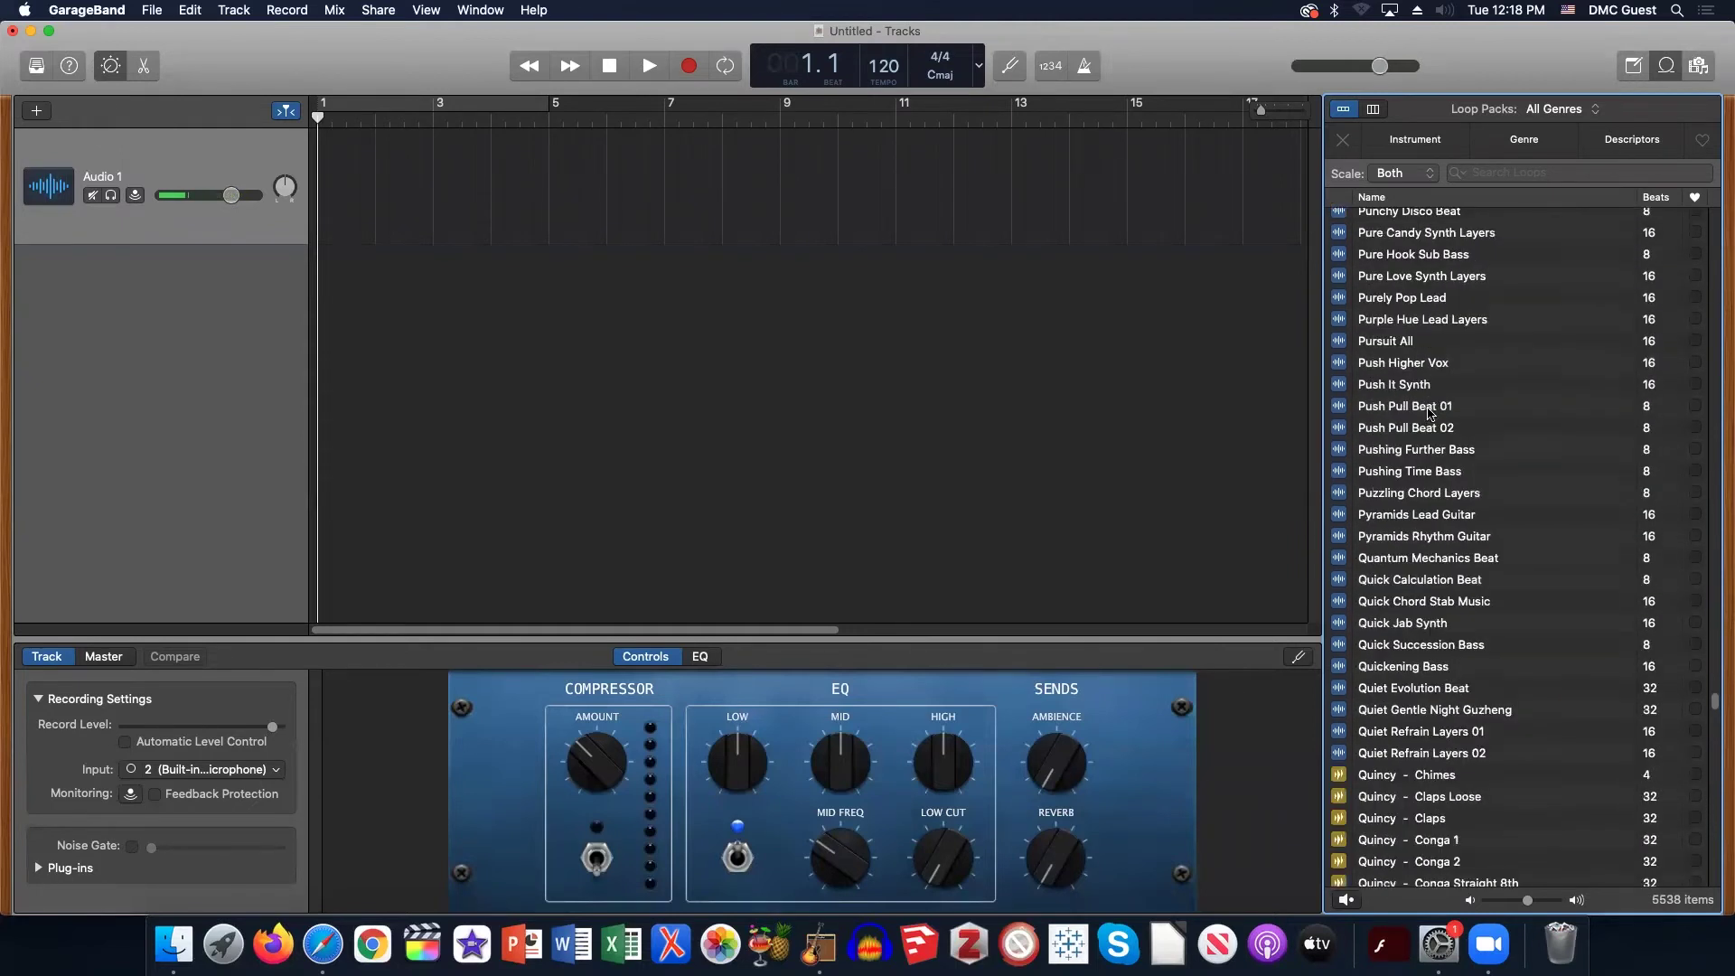
# Show the media browser to view the audio files available for import.
pyautogui.click(1698, 65)
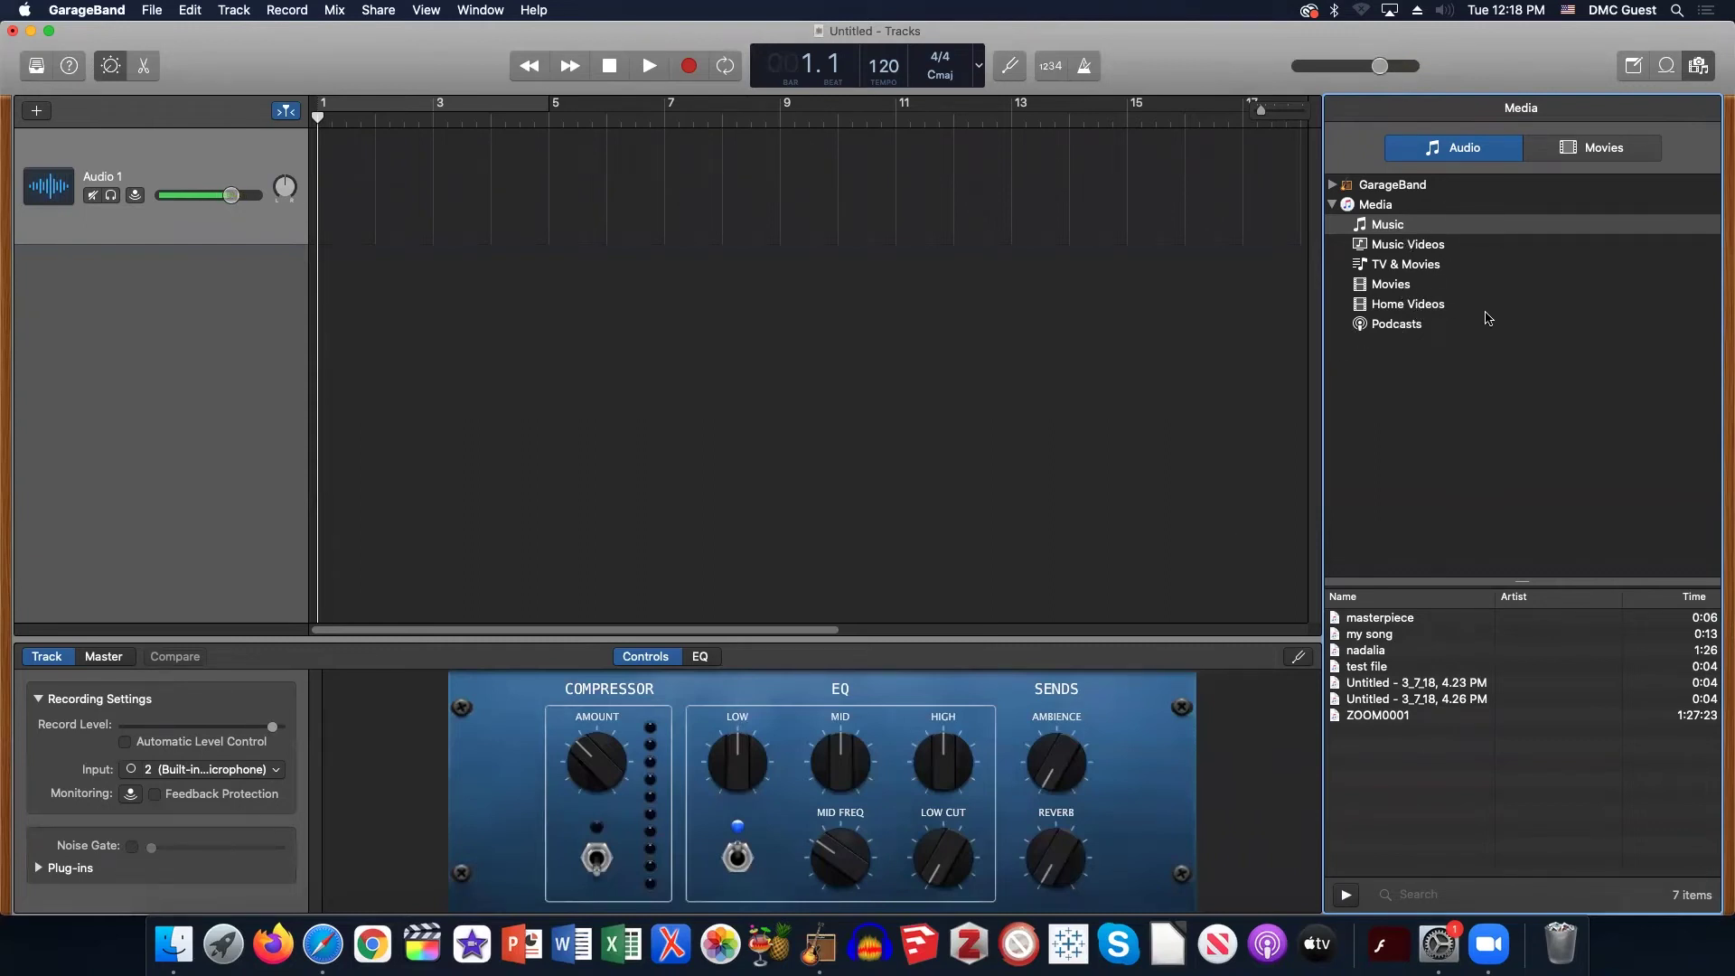
# Switch back and forth between the loop library and the media browser, and leave both hidden.
pyautogui.click(1667, 64)
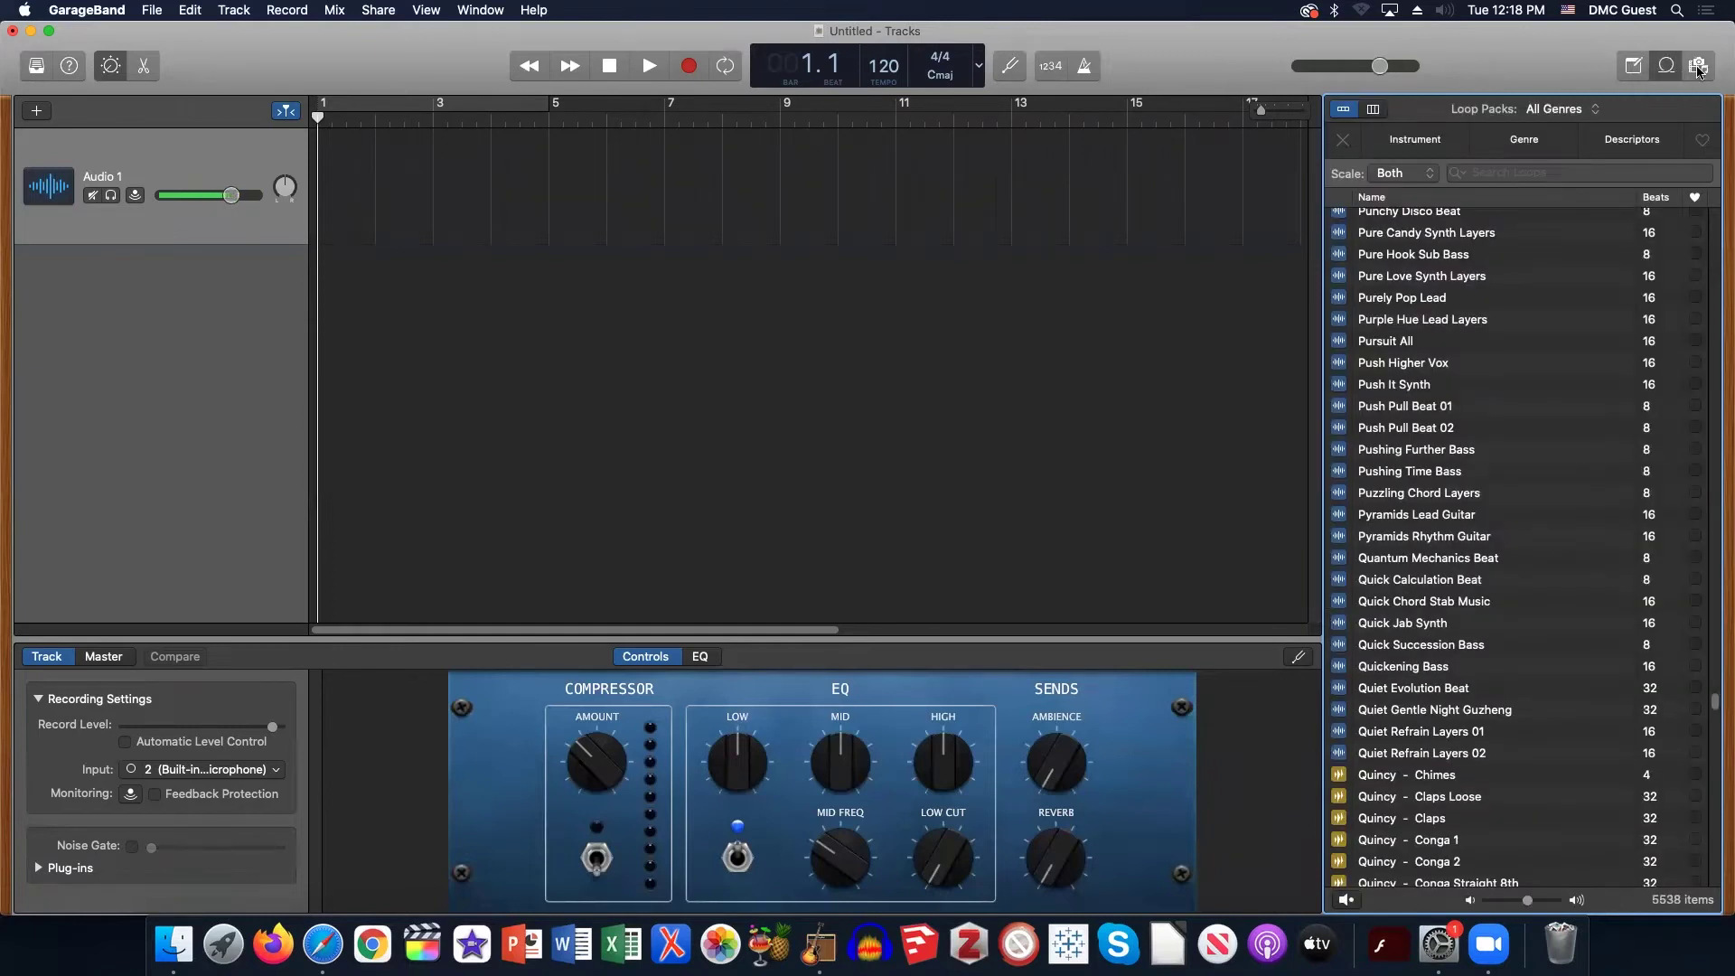
pyautogui.click(1679, 69)
pyautogui.click(1683, 69)
pyautogui.click(1699, 65)
pyautogui.click(1666, 65)
pyautogui.click(1699, 67)
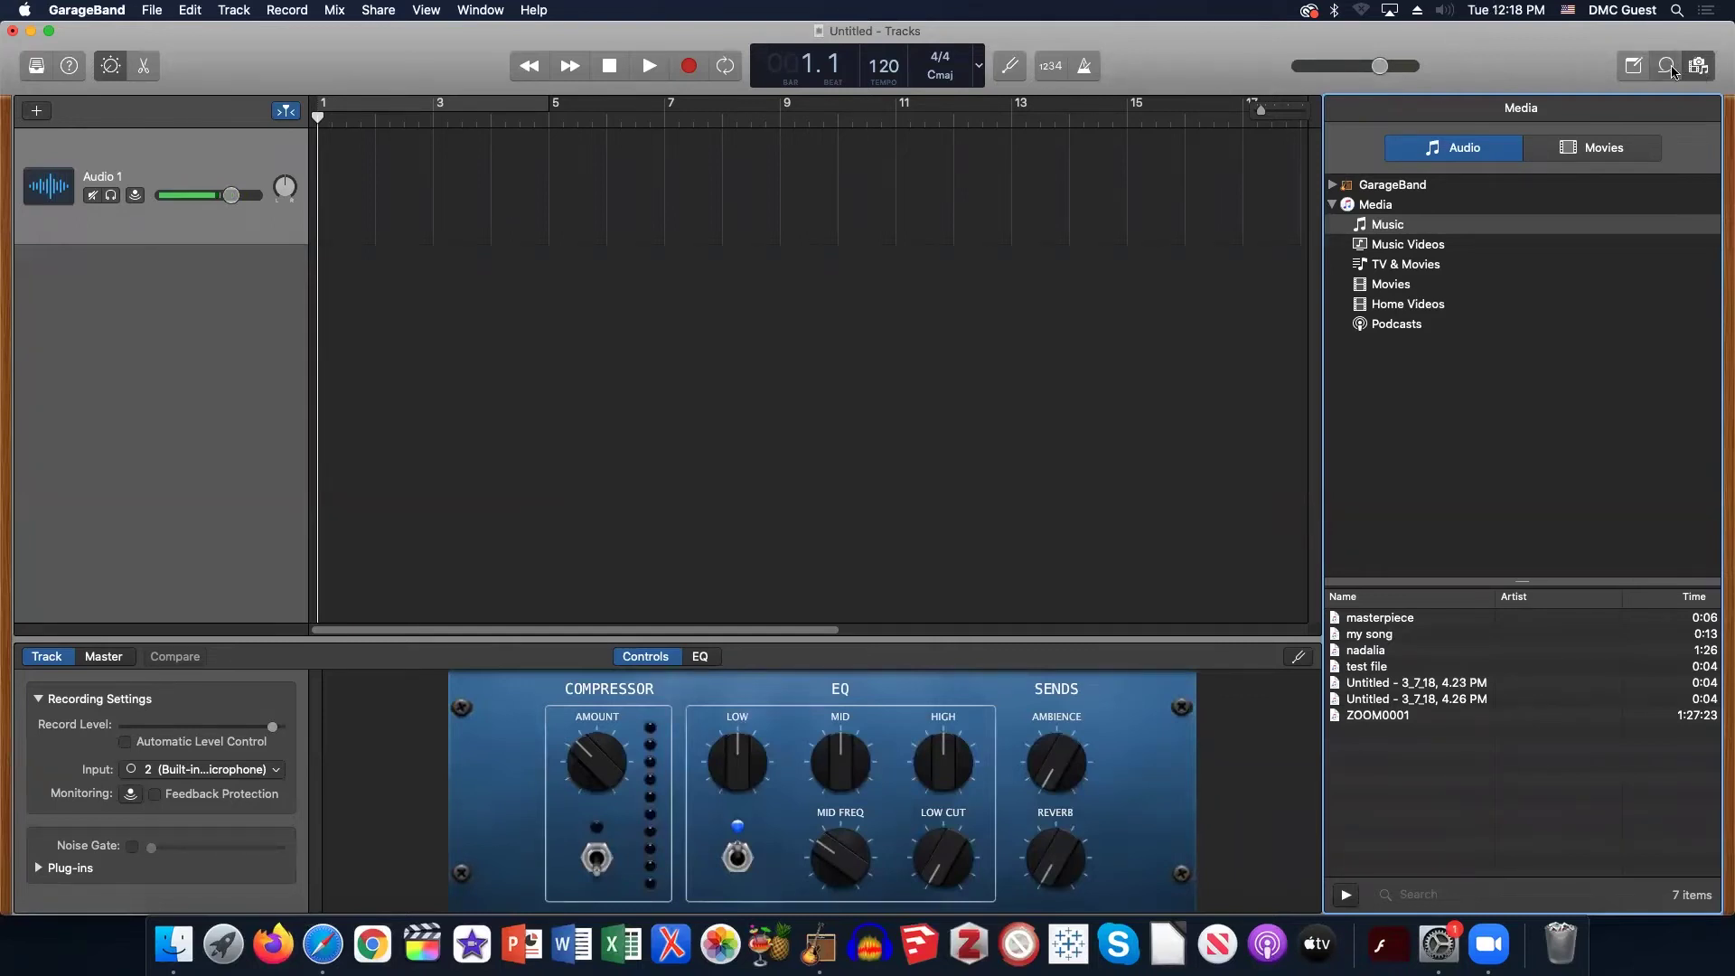
pyautogui.click(1666, 65)
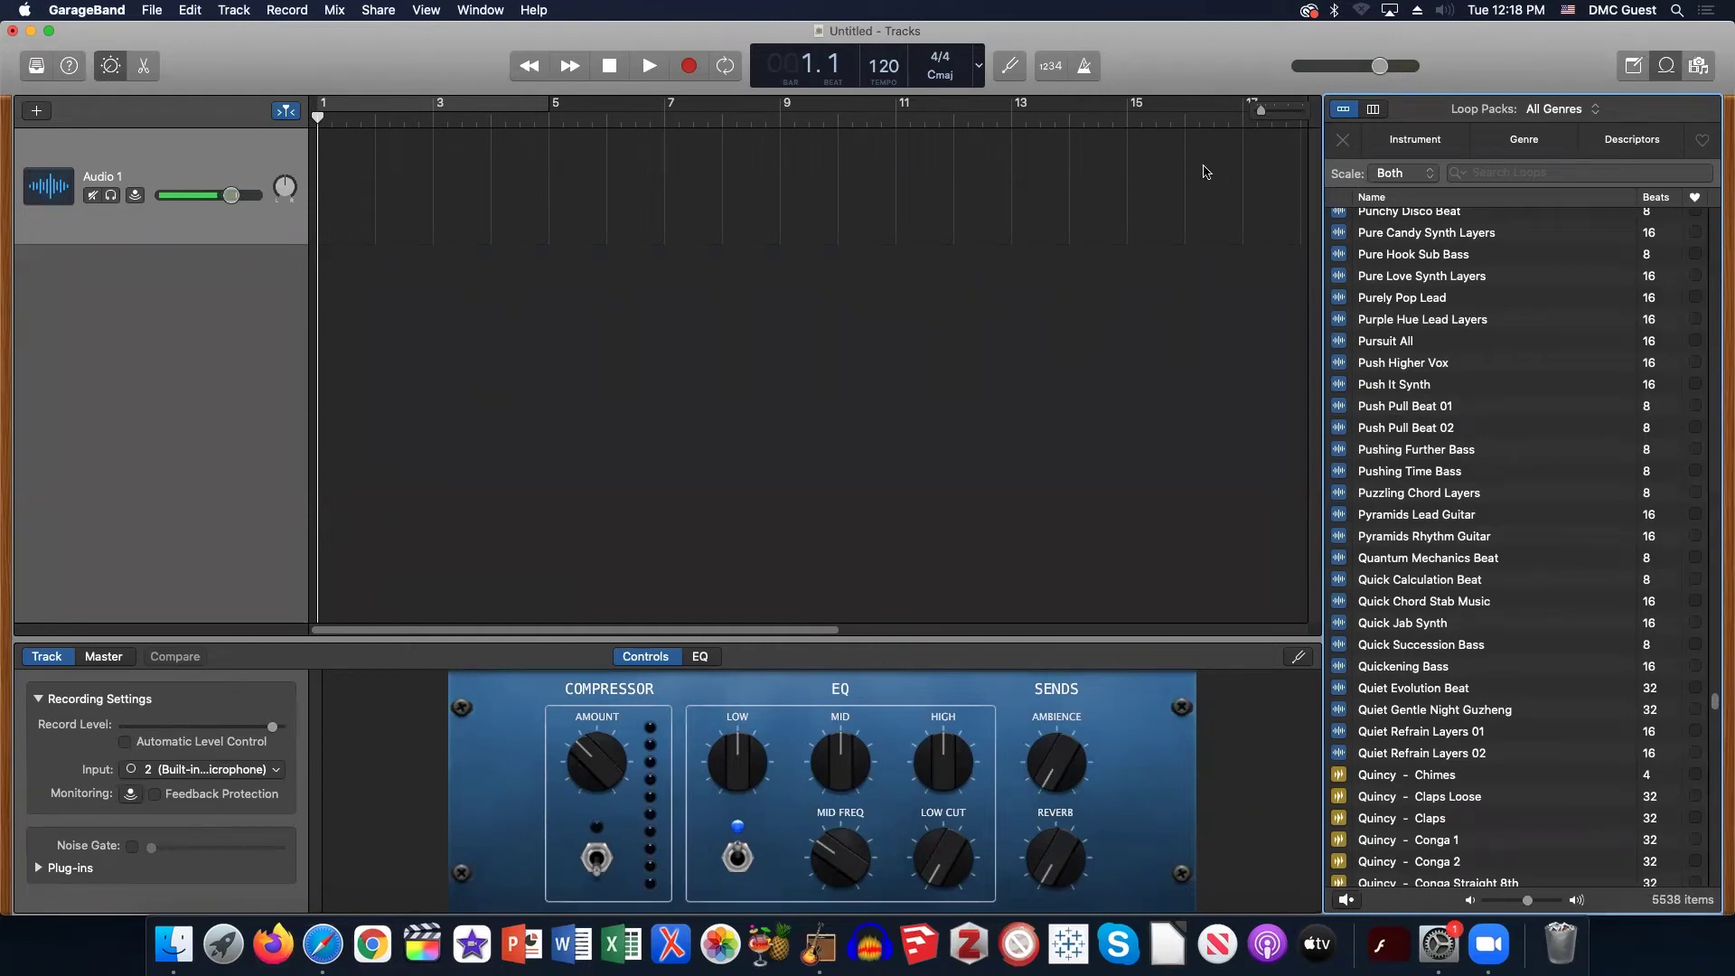
pyautogui.click(1666, 67)
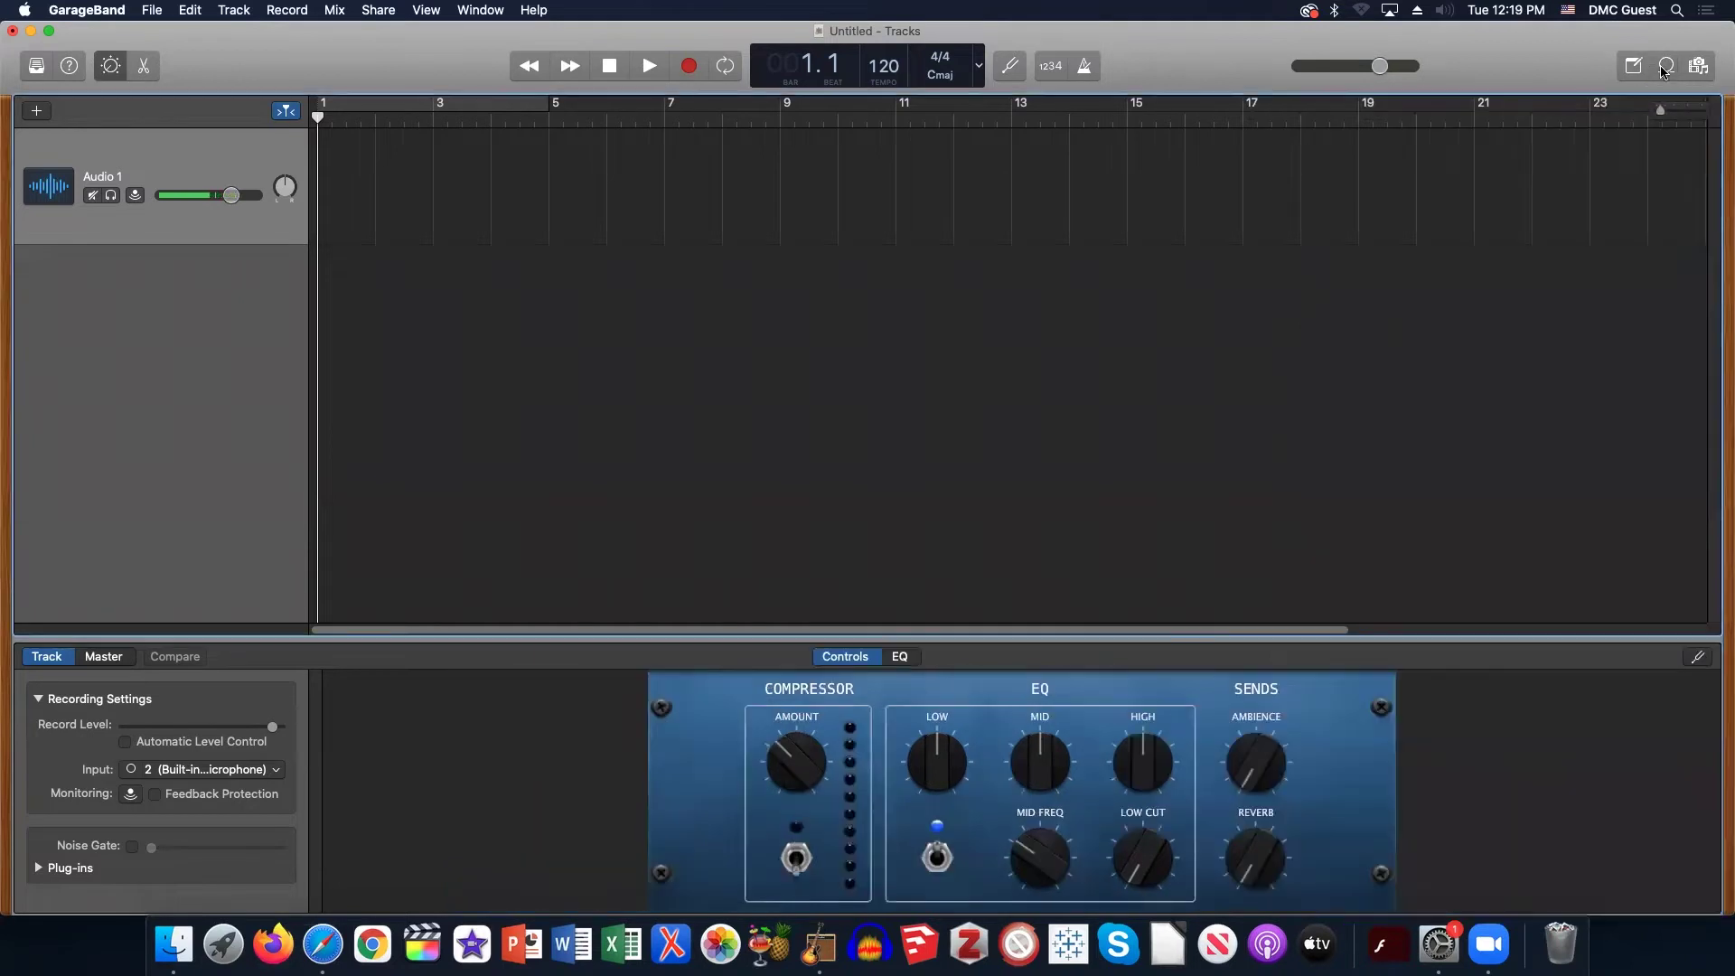
pyautogui.click(1666, 67)
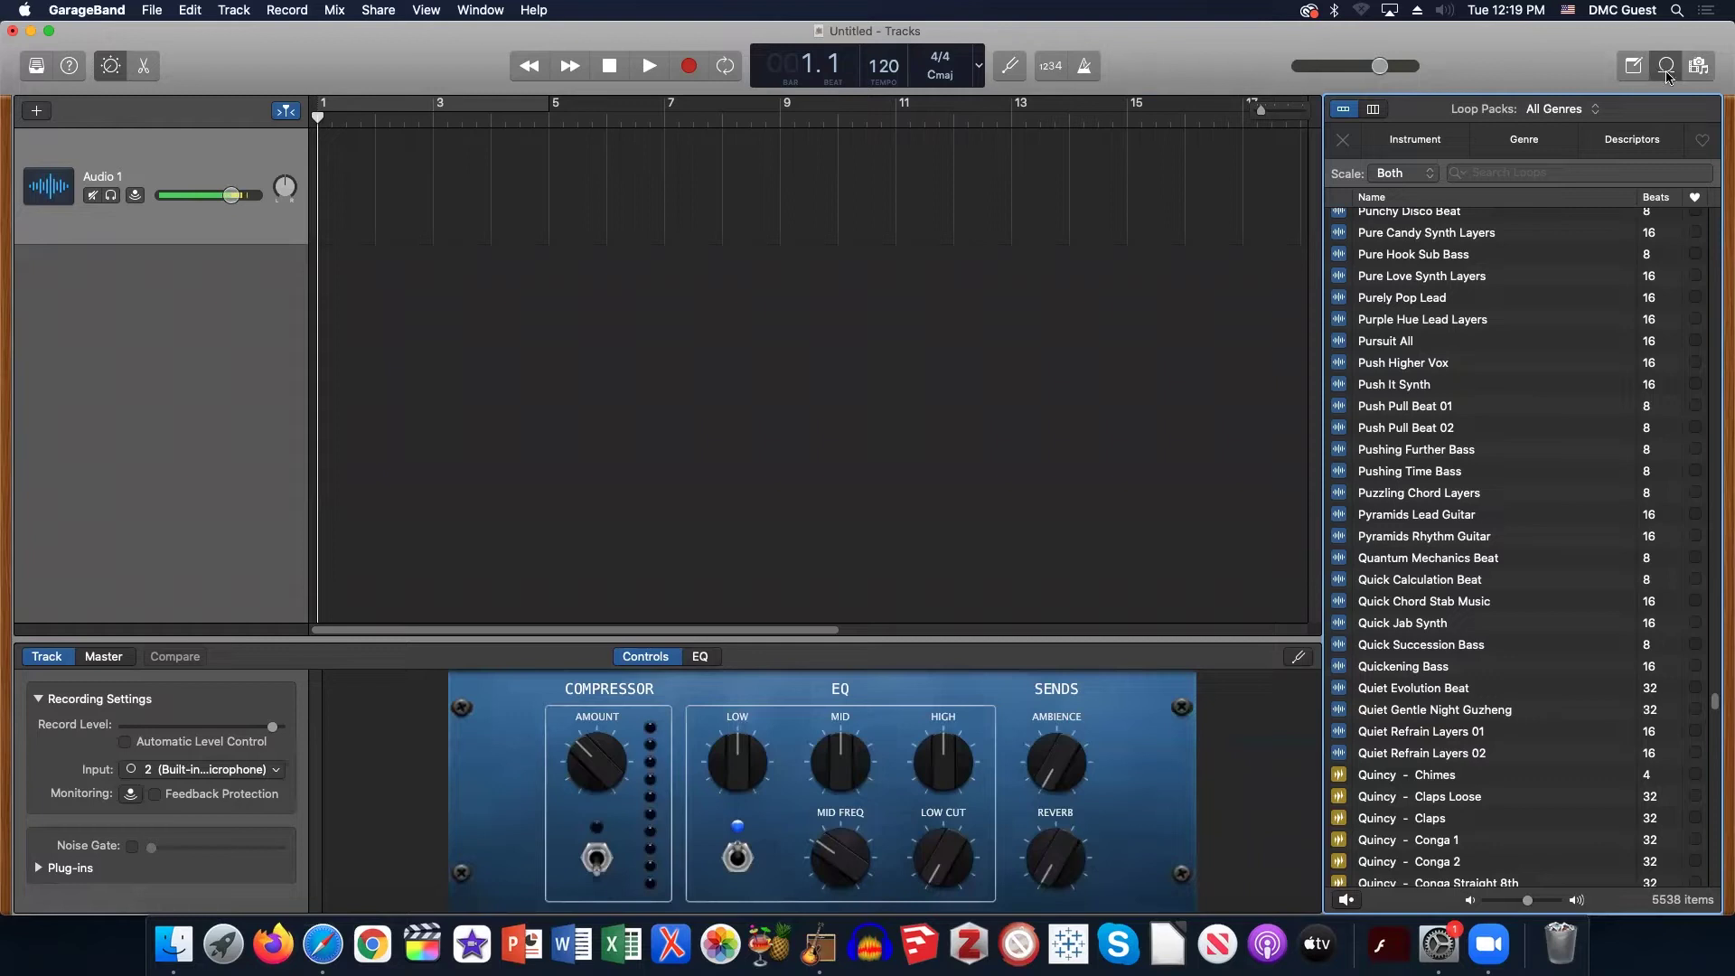
pyautogui.click(1666, 72)
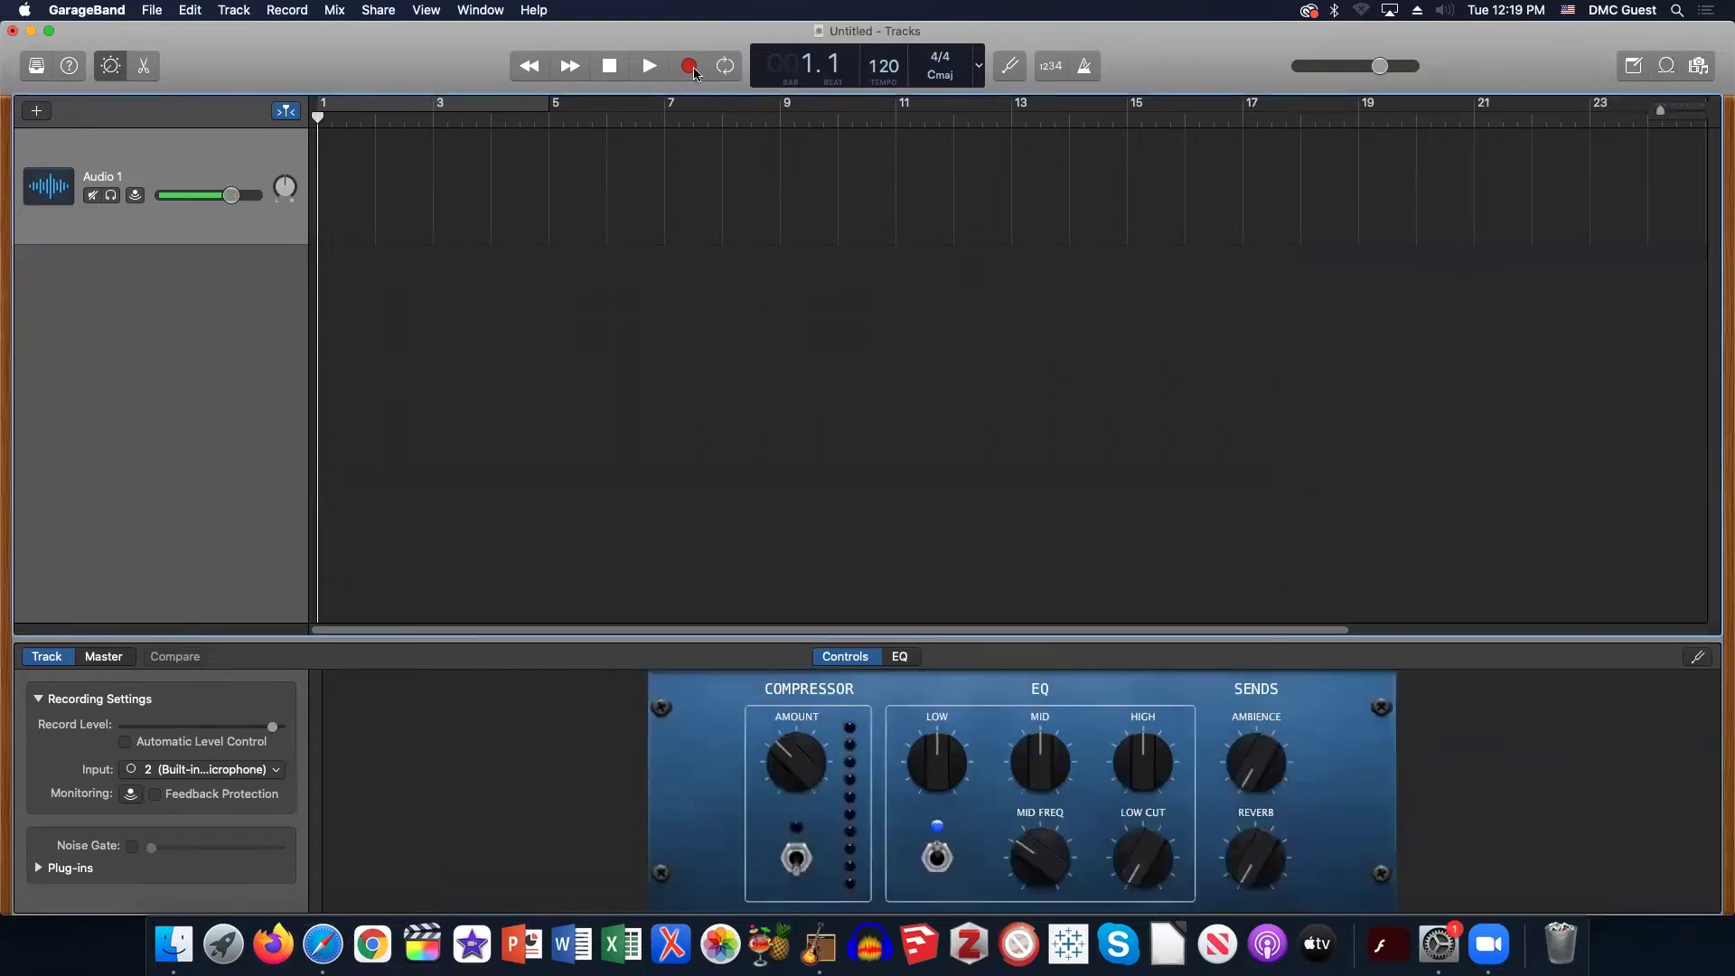
# Check the program's version information and close it.
pyautogui.click(9, 9)
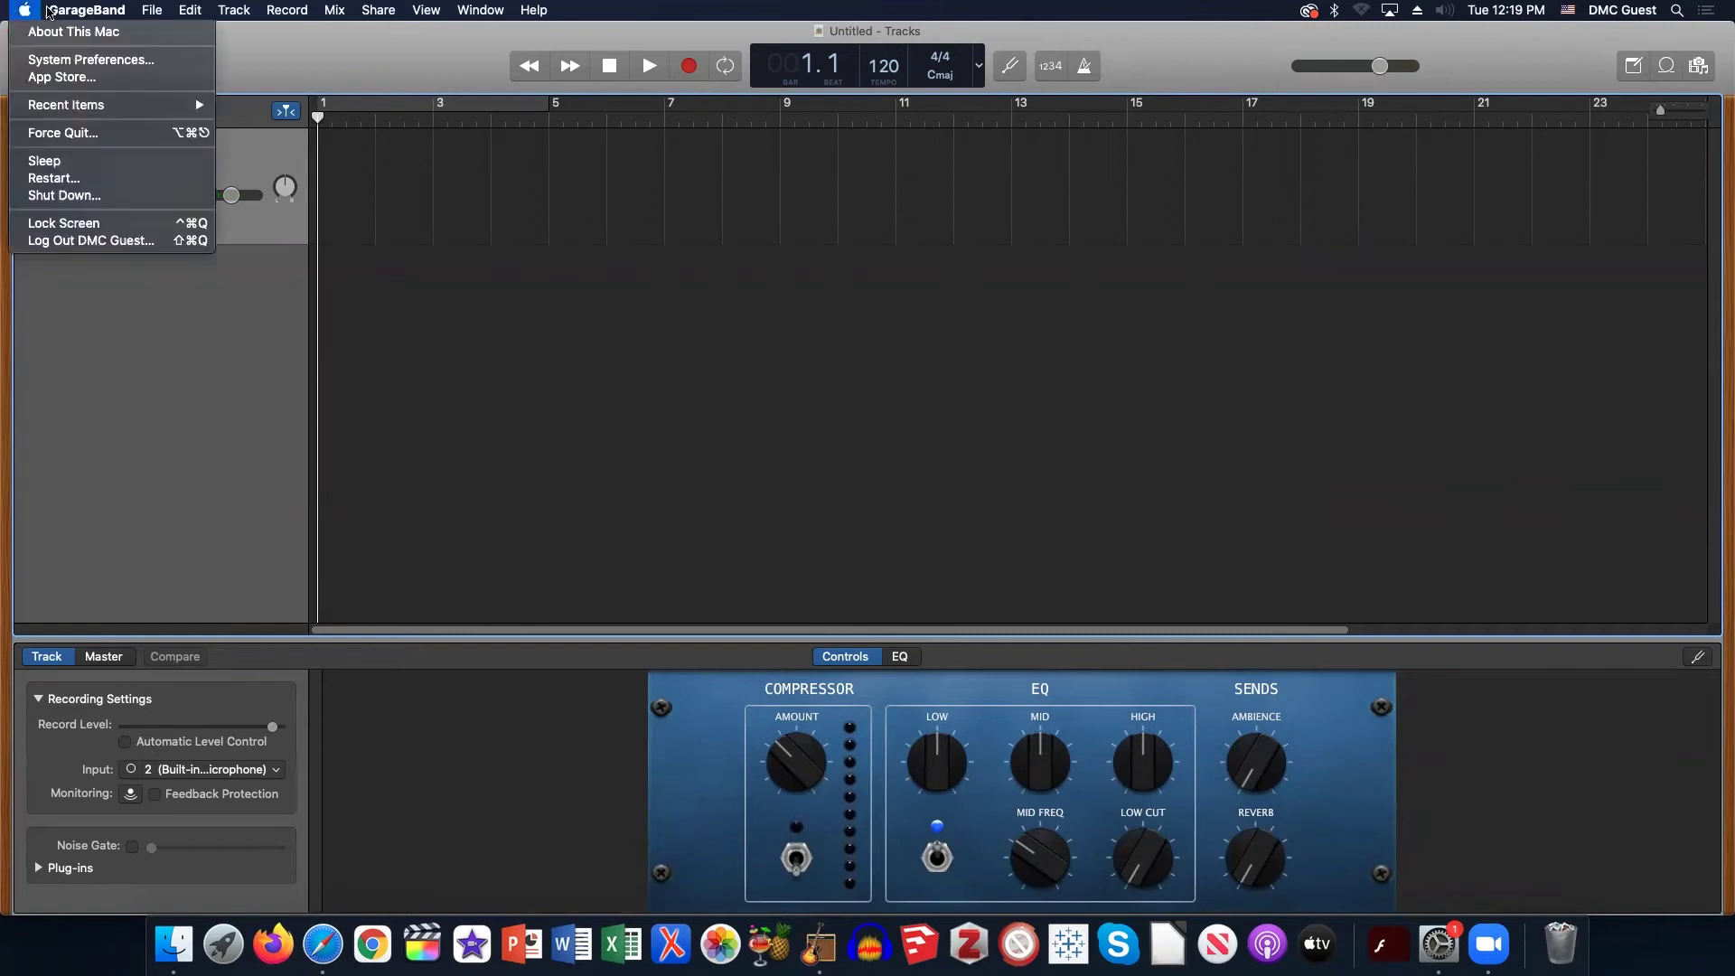
pyautogui.click(102, 40)
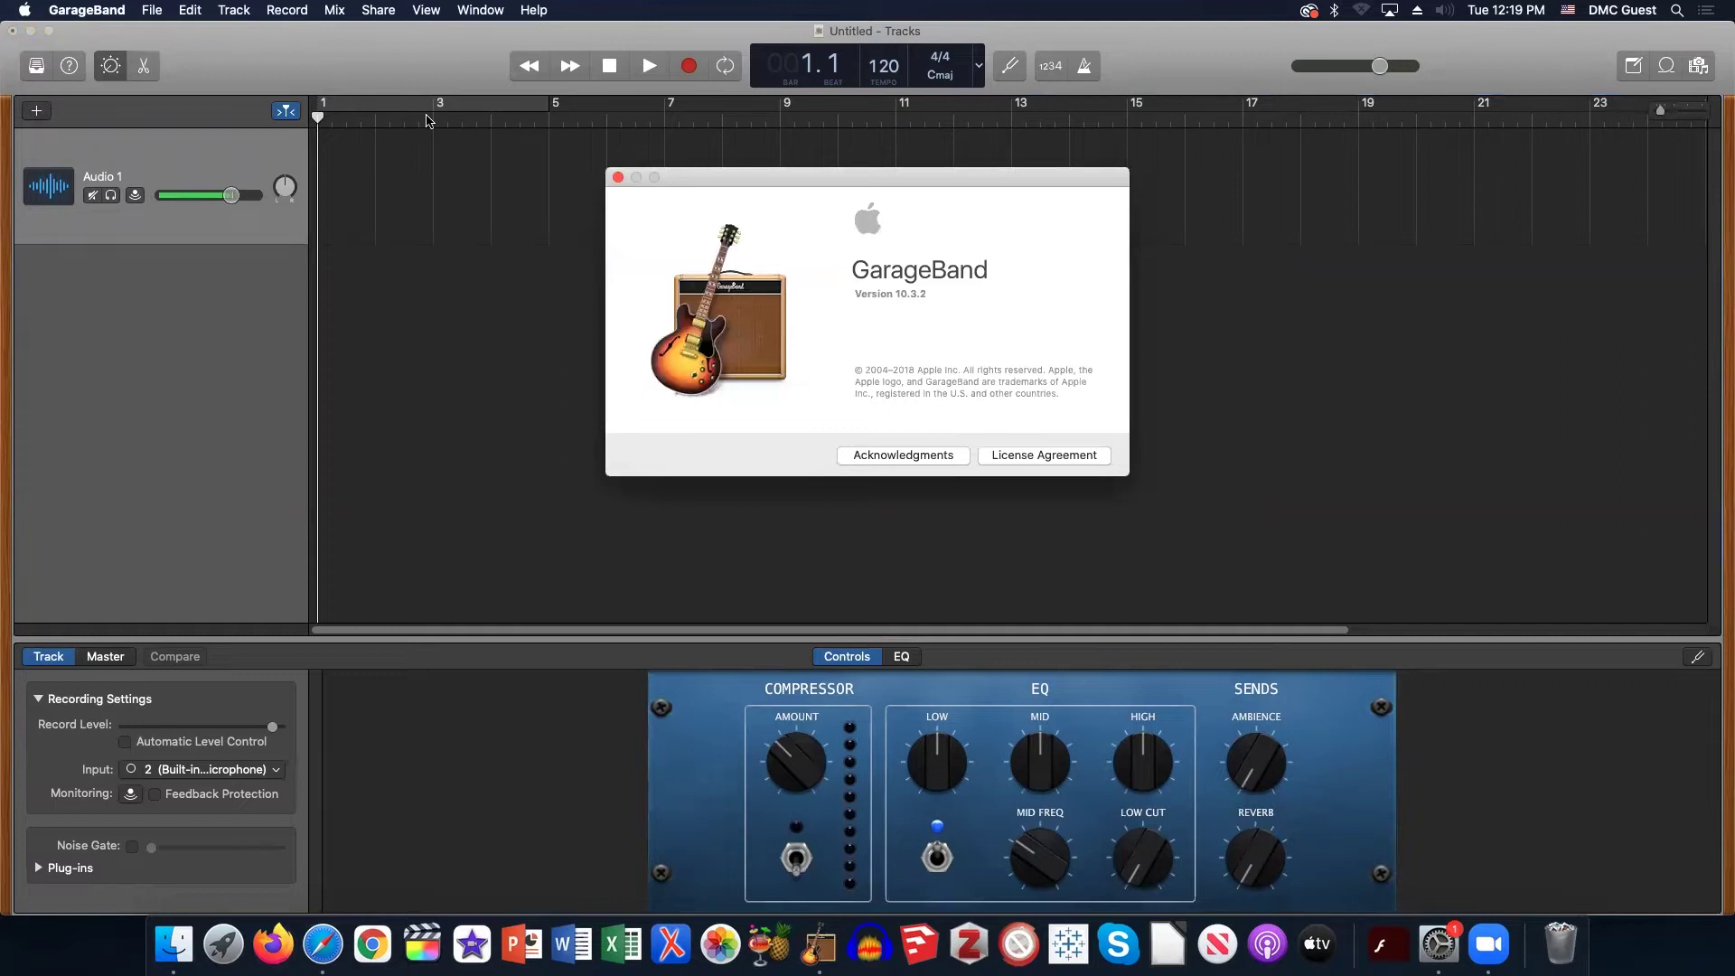
pyautogui.click(618, 179)
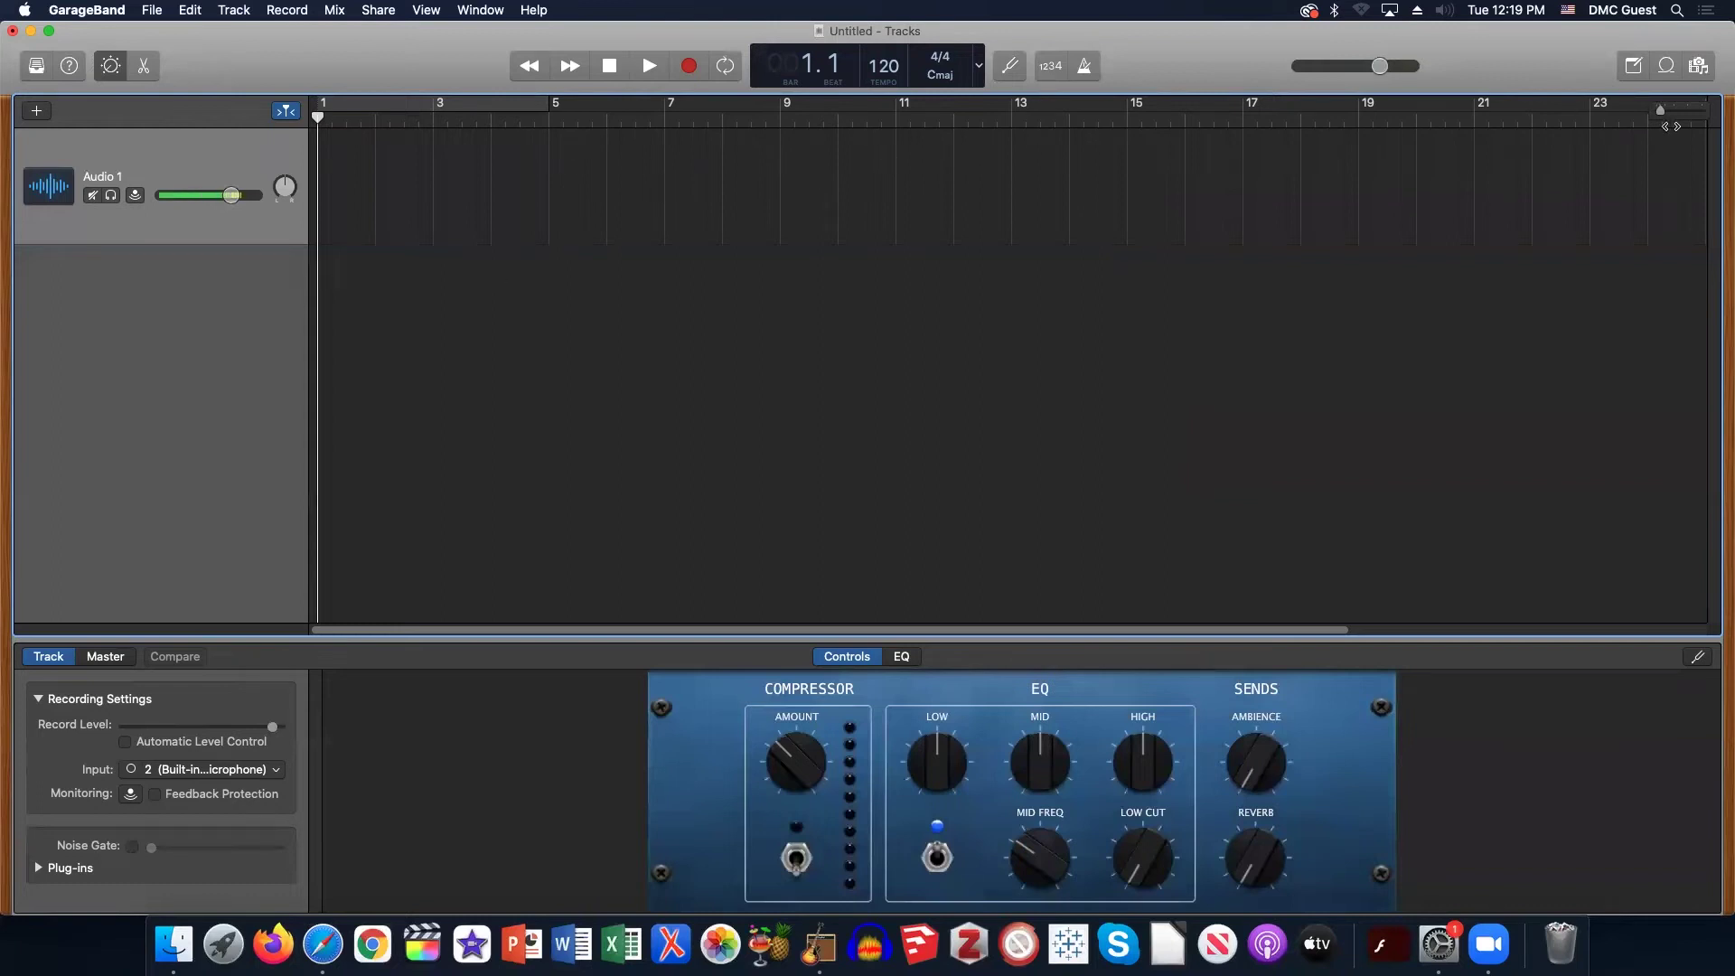
# Browse the loop library again, hide it, and view the track's EQ before returning to its Controls.
pyautogui.click(1666, 65)
pyautogui.scroll(-10, 1545, 198)
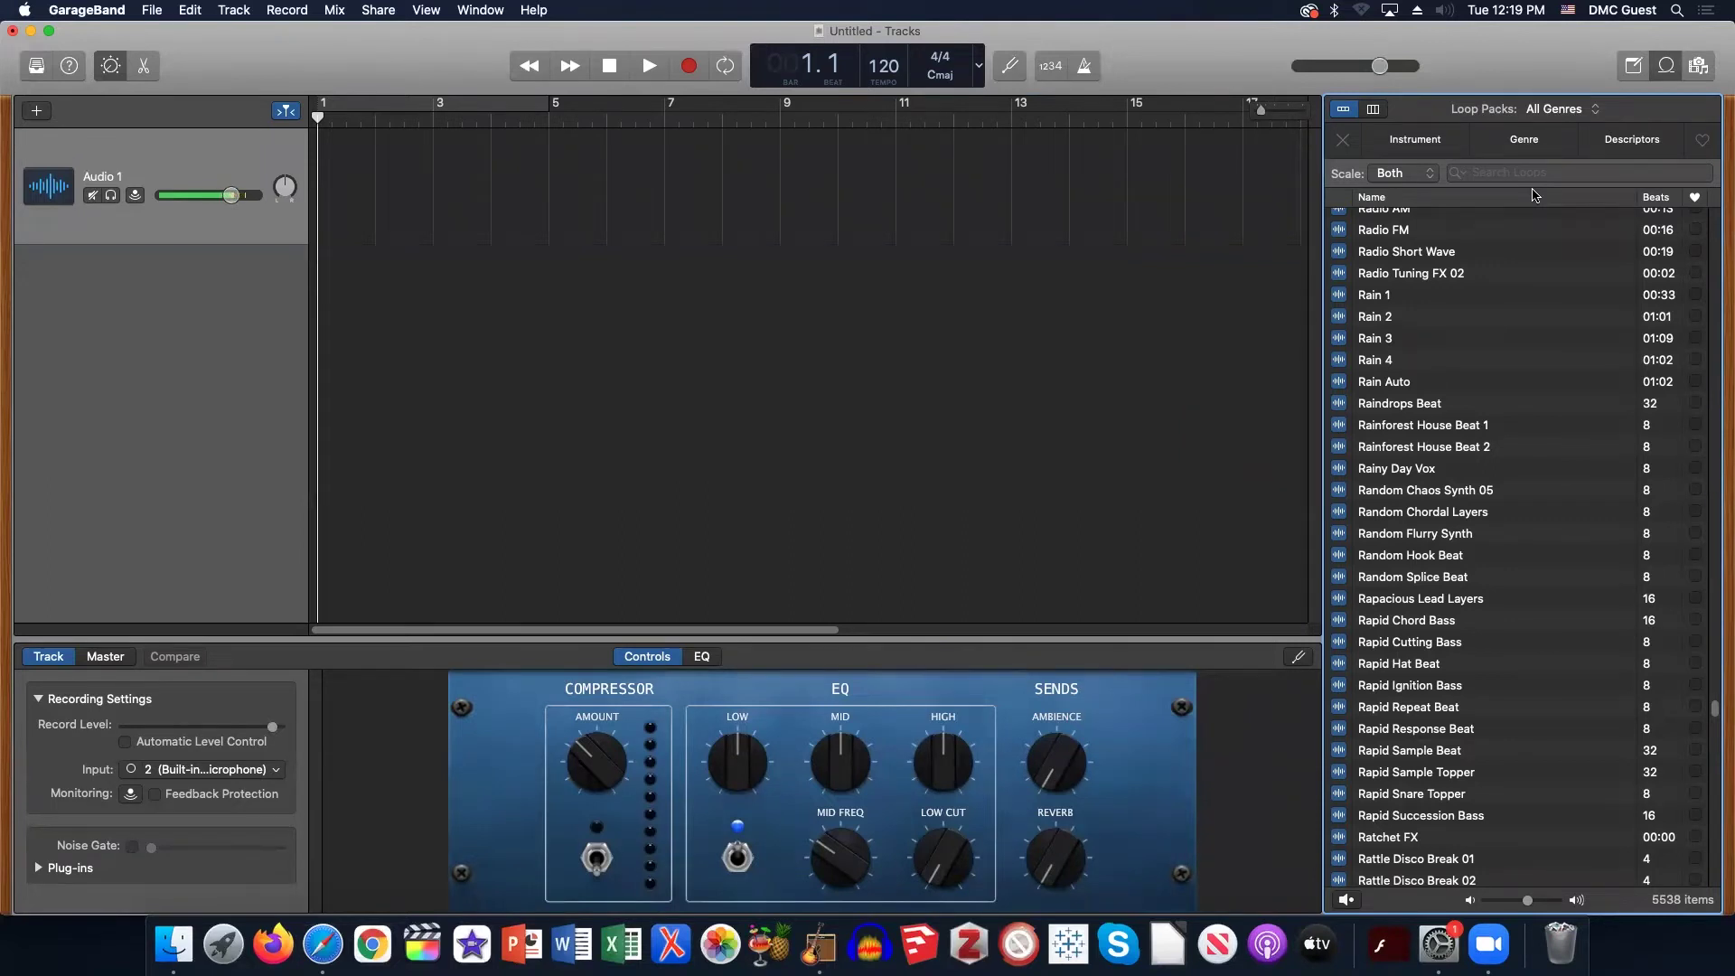
pyautogui.click(1632, 66)
pyautogui.click(1666, 66)
pyautogui.click(1663, 67)
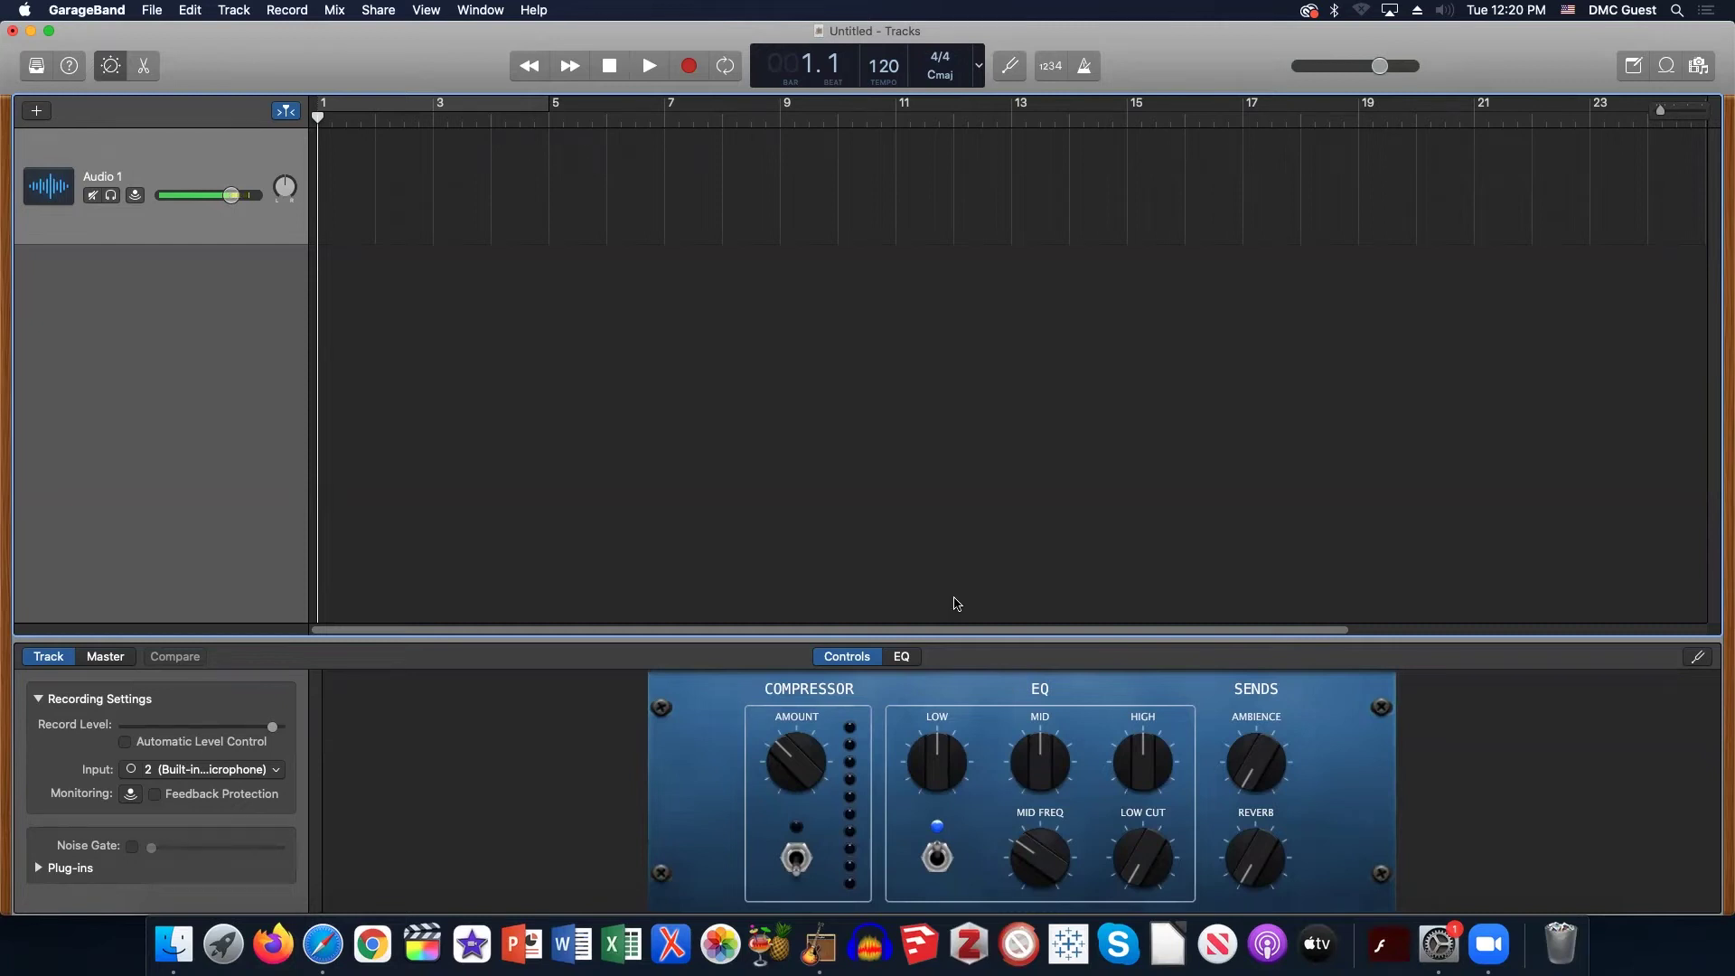
pyautogui.click(901, 657)
pyautogui.click(844, 660)
# Record a short voice clip on the Audio 1 track from the start of the project, stopping at about bar 3, beat 4.
pyautogui.click(692, 65)
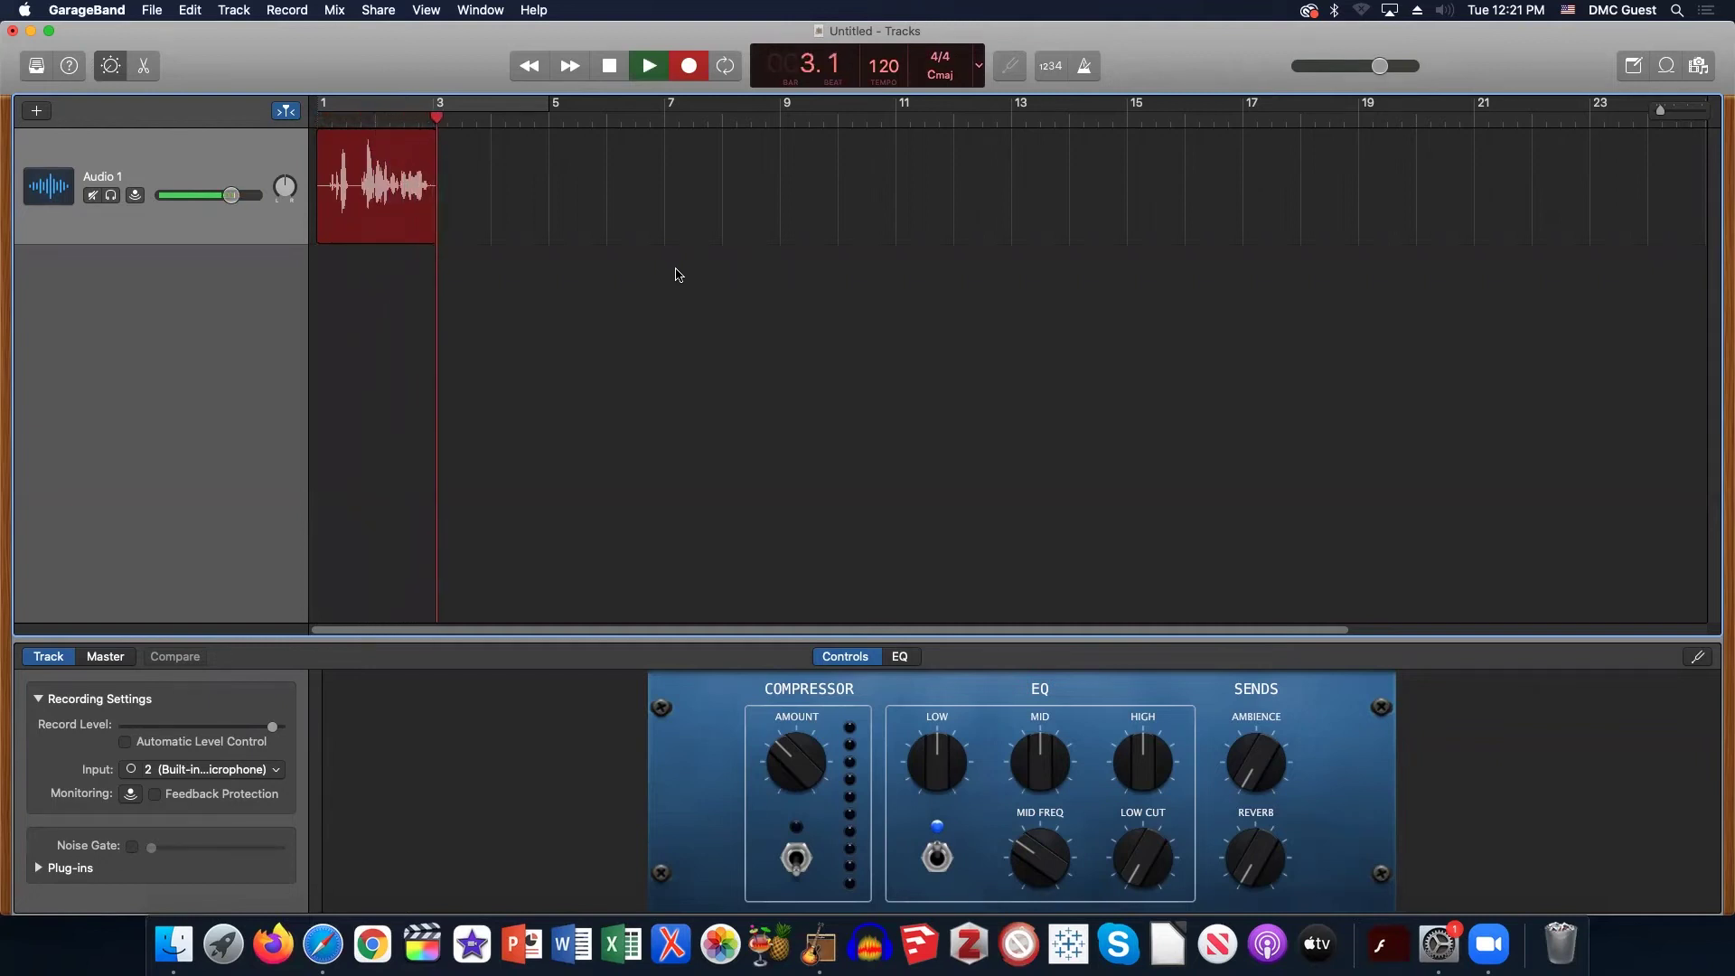
pyautogui.click(612, 65)
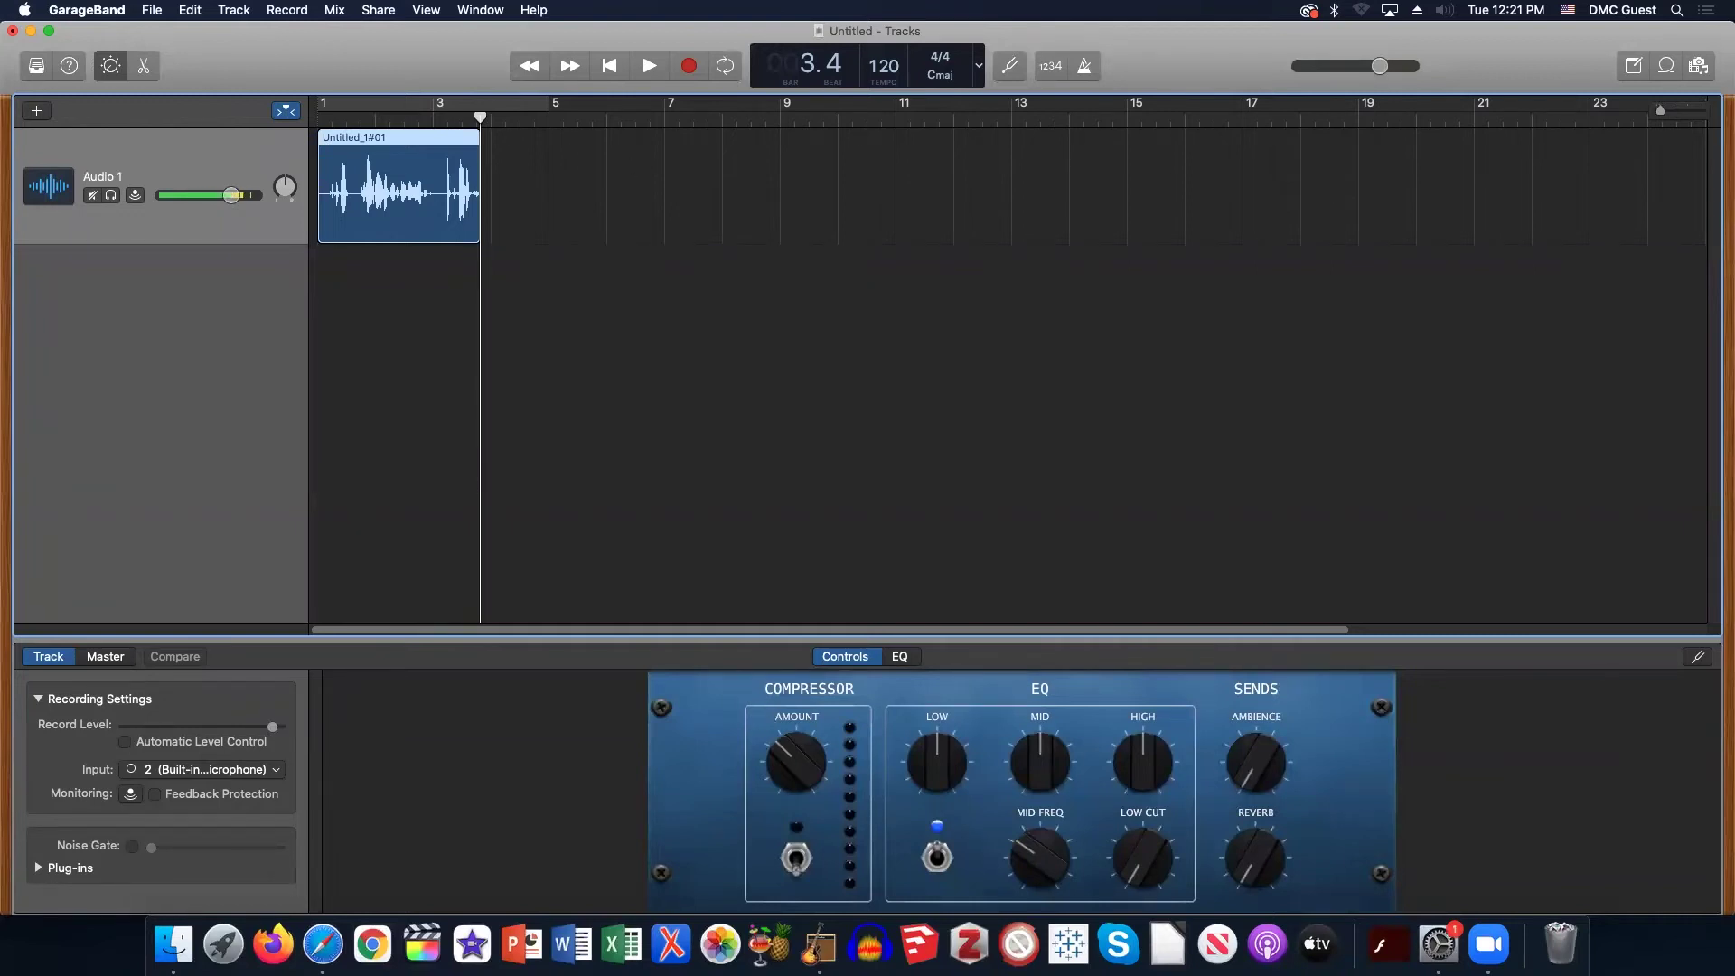
# Import bensound-dreams.mp3 from the Desktop's iMovie folder onto a new track below Audio 1, starting at bar 1.
pyautogui.click(192, 934)
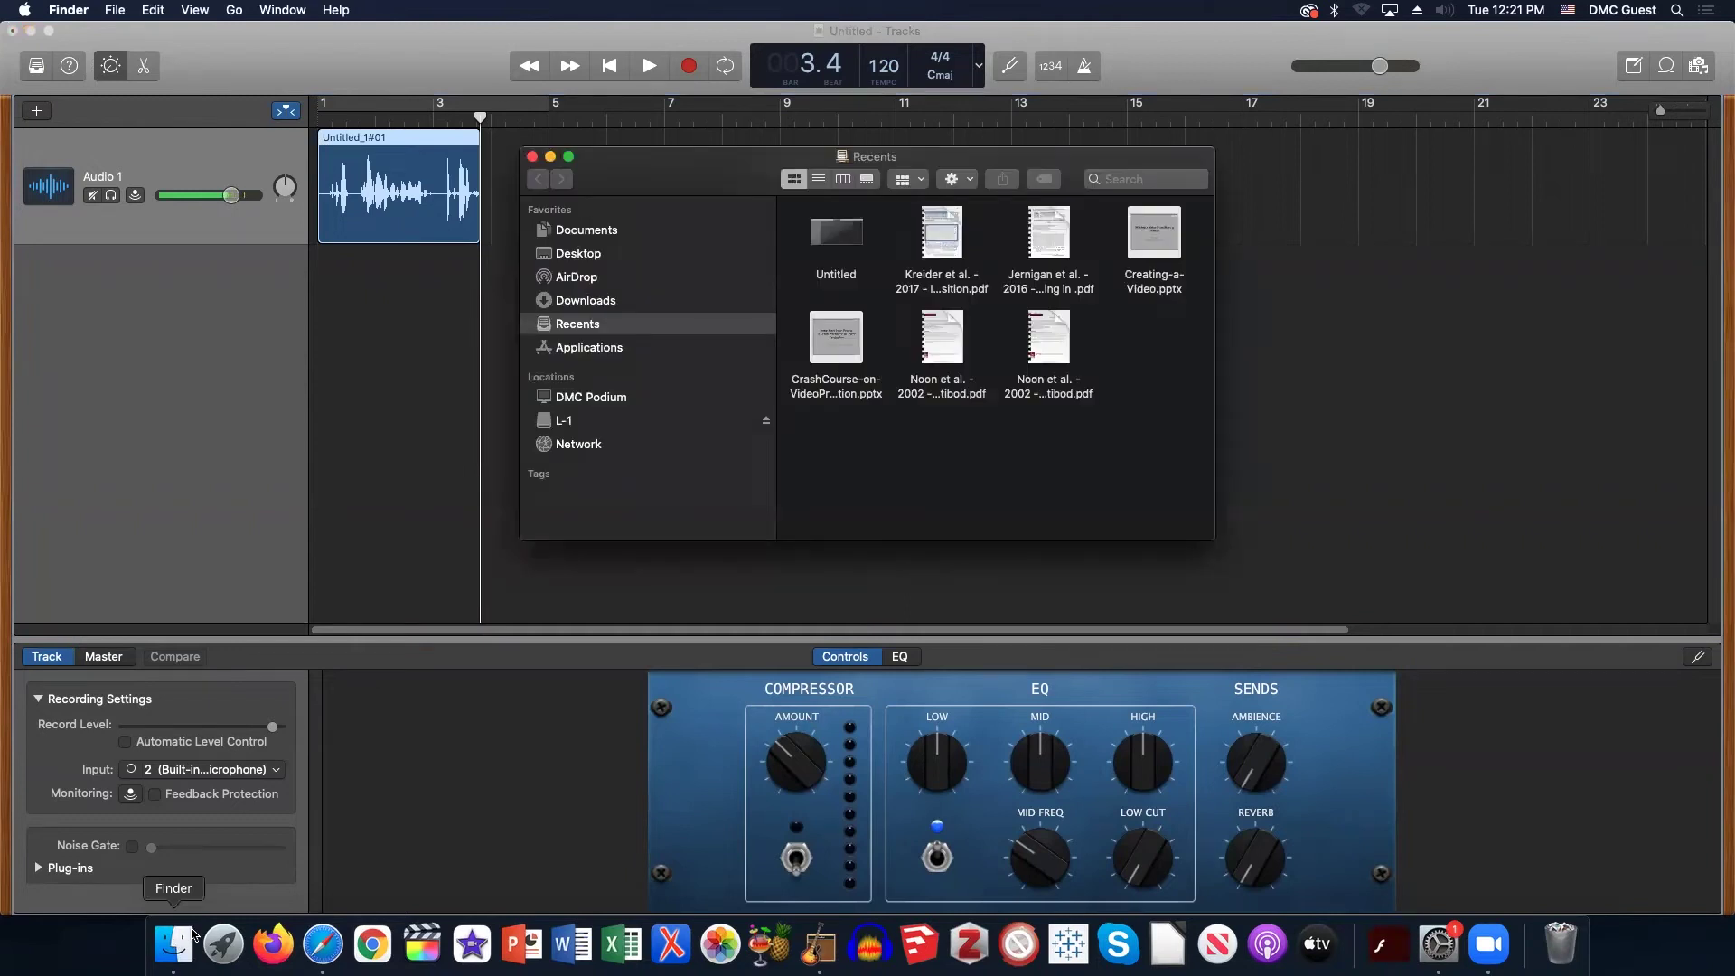
pyautogui.click(610, 256)
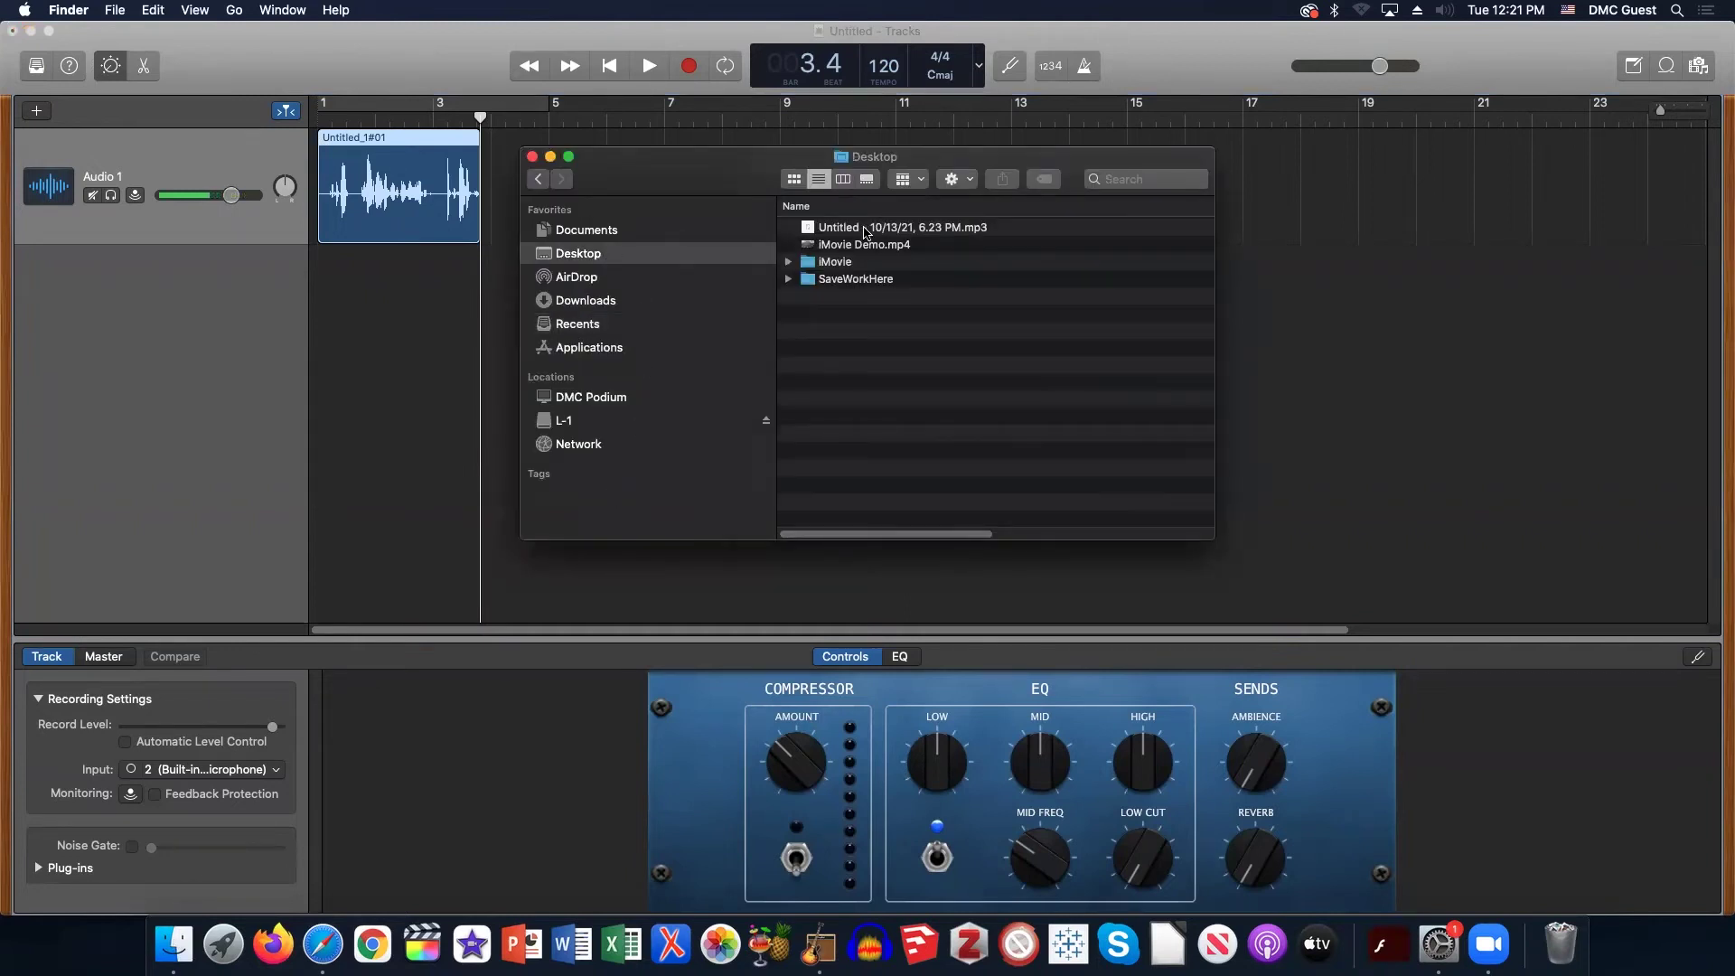
pyautogui.click(865, 233)
pyautogui.doubleClick(849, 264)
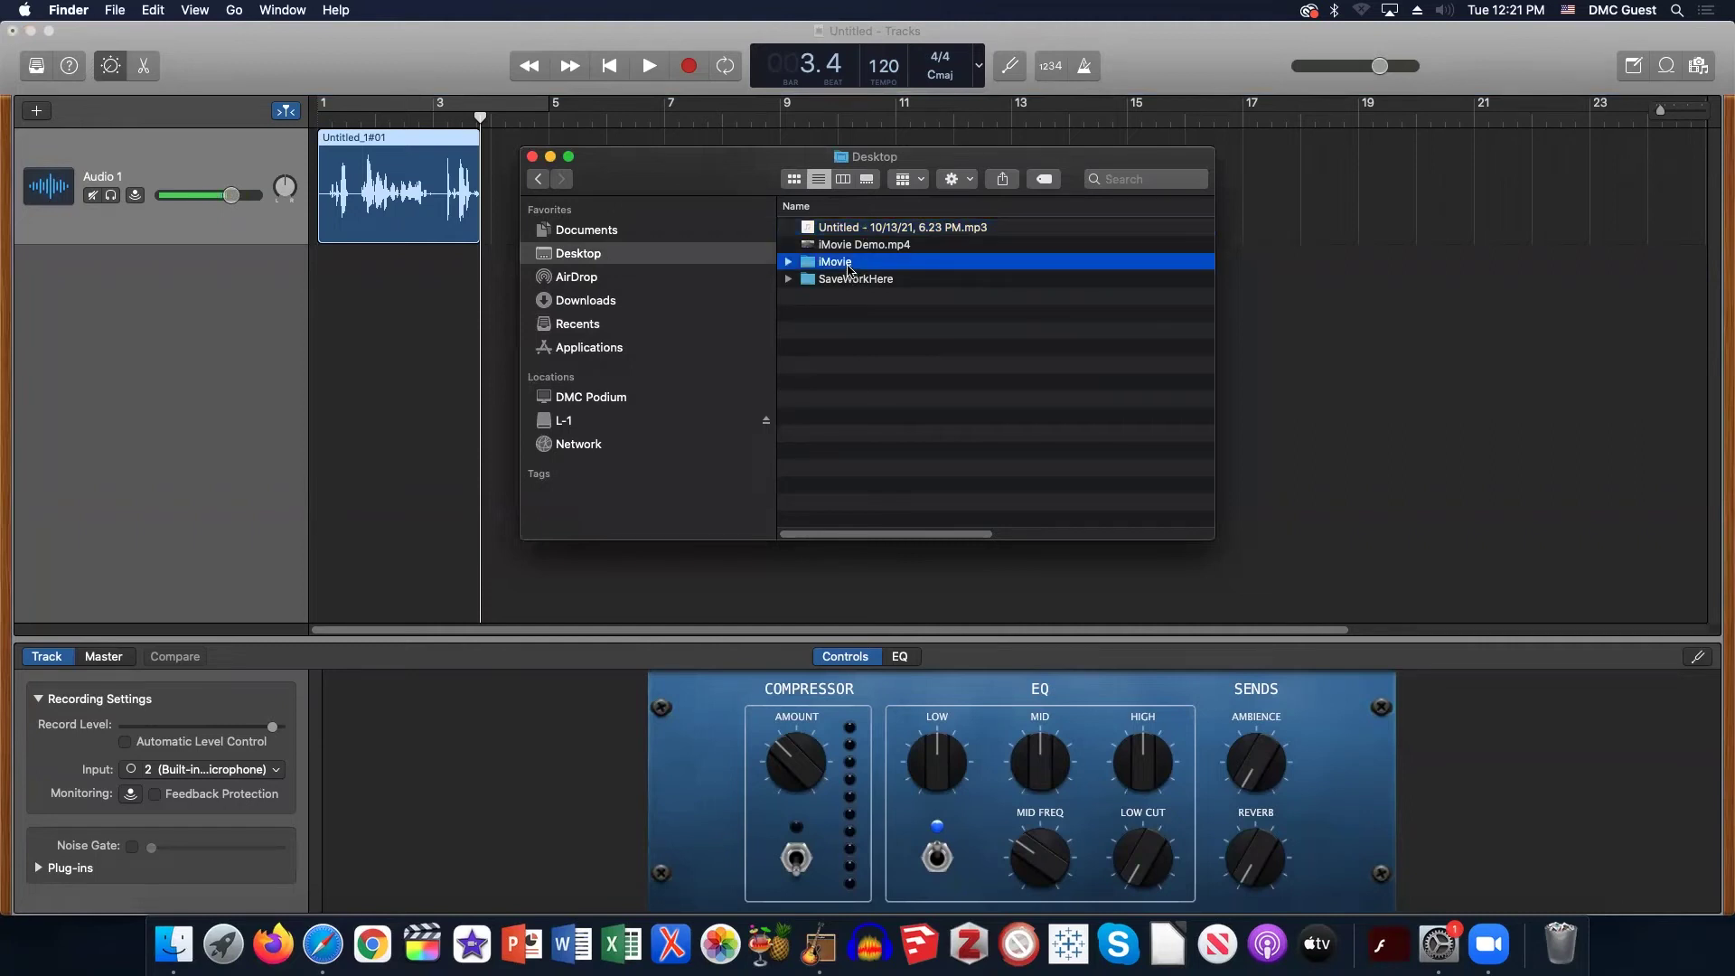
pyautogui.click(881, 364)
pyautogui.moveTo(882, 364); pyautogui.dragTo(1274, 429)
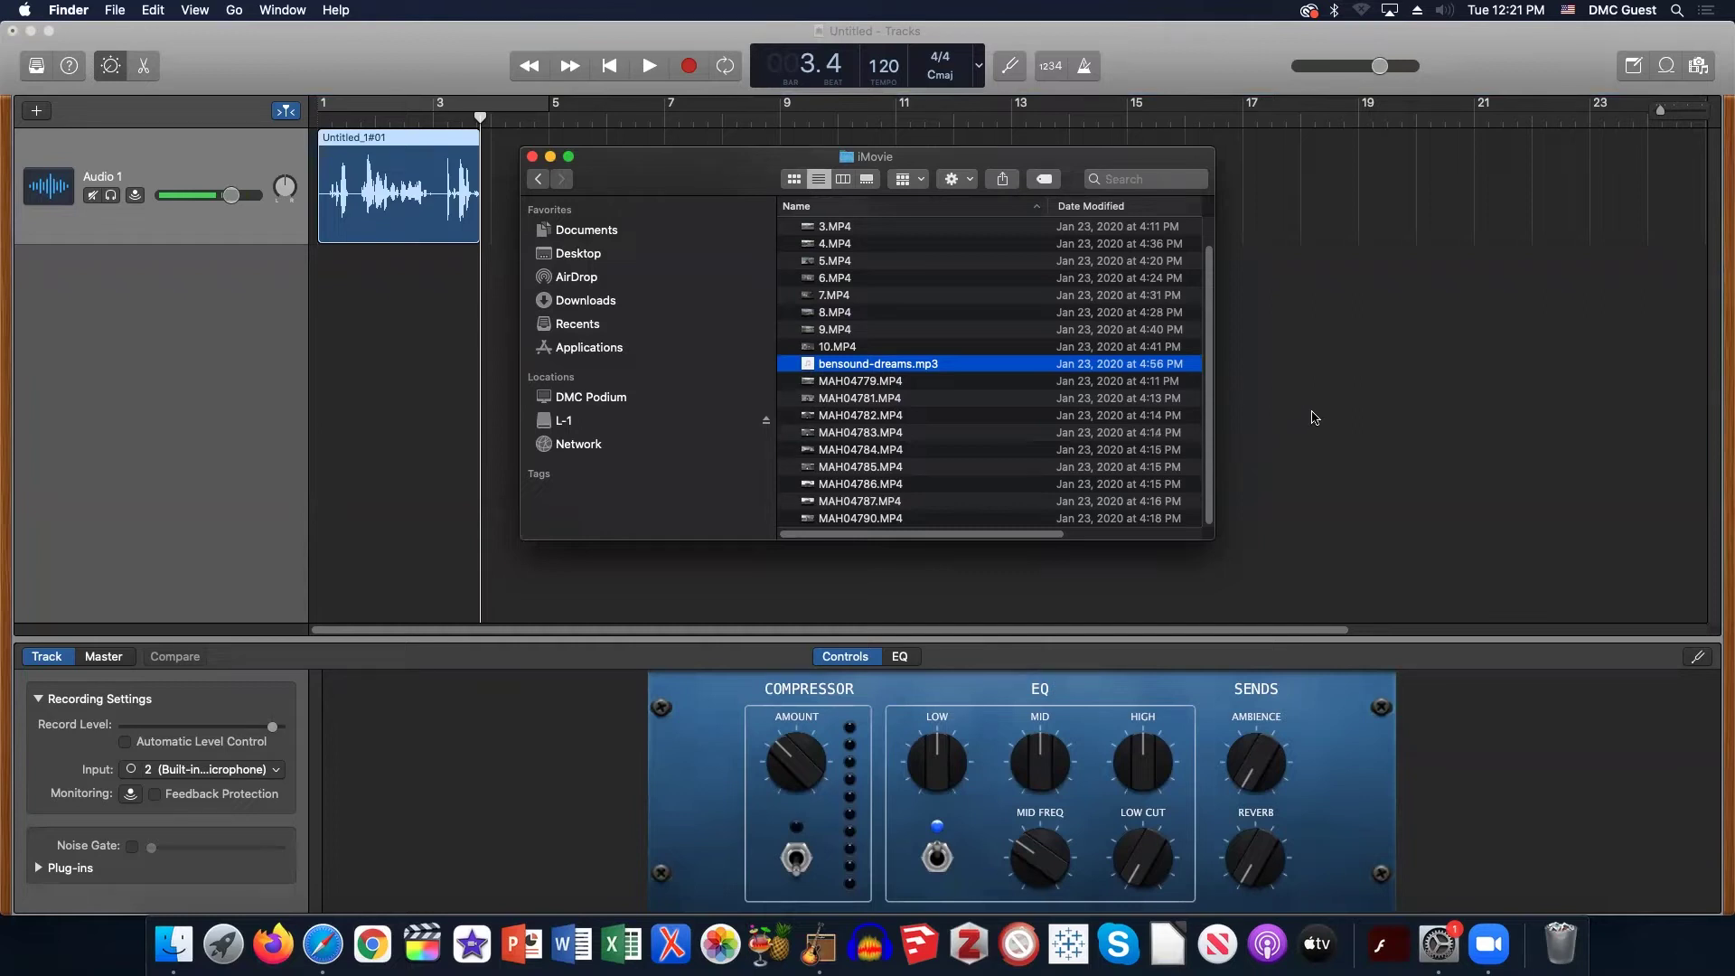
pyautogui.click(1315, 418)
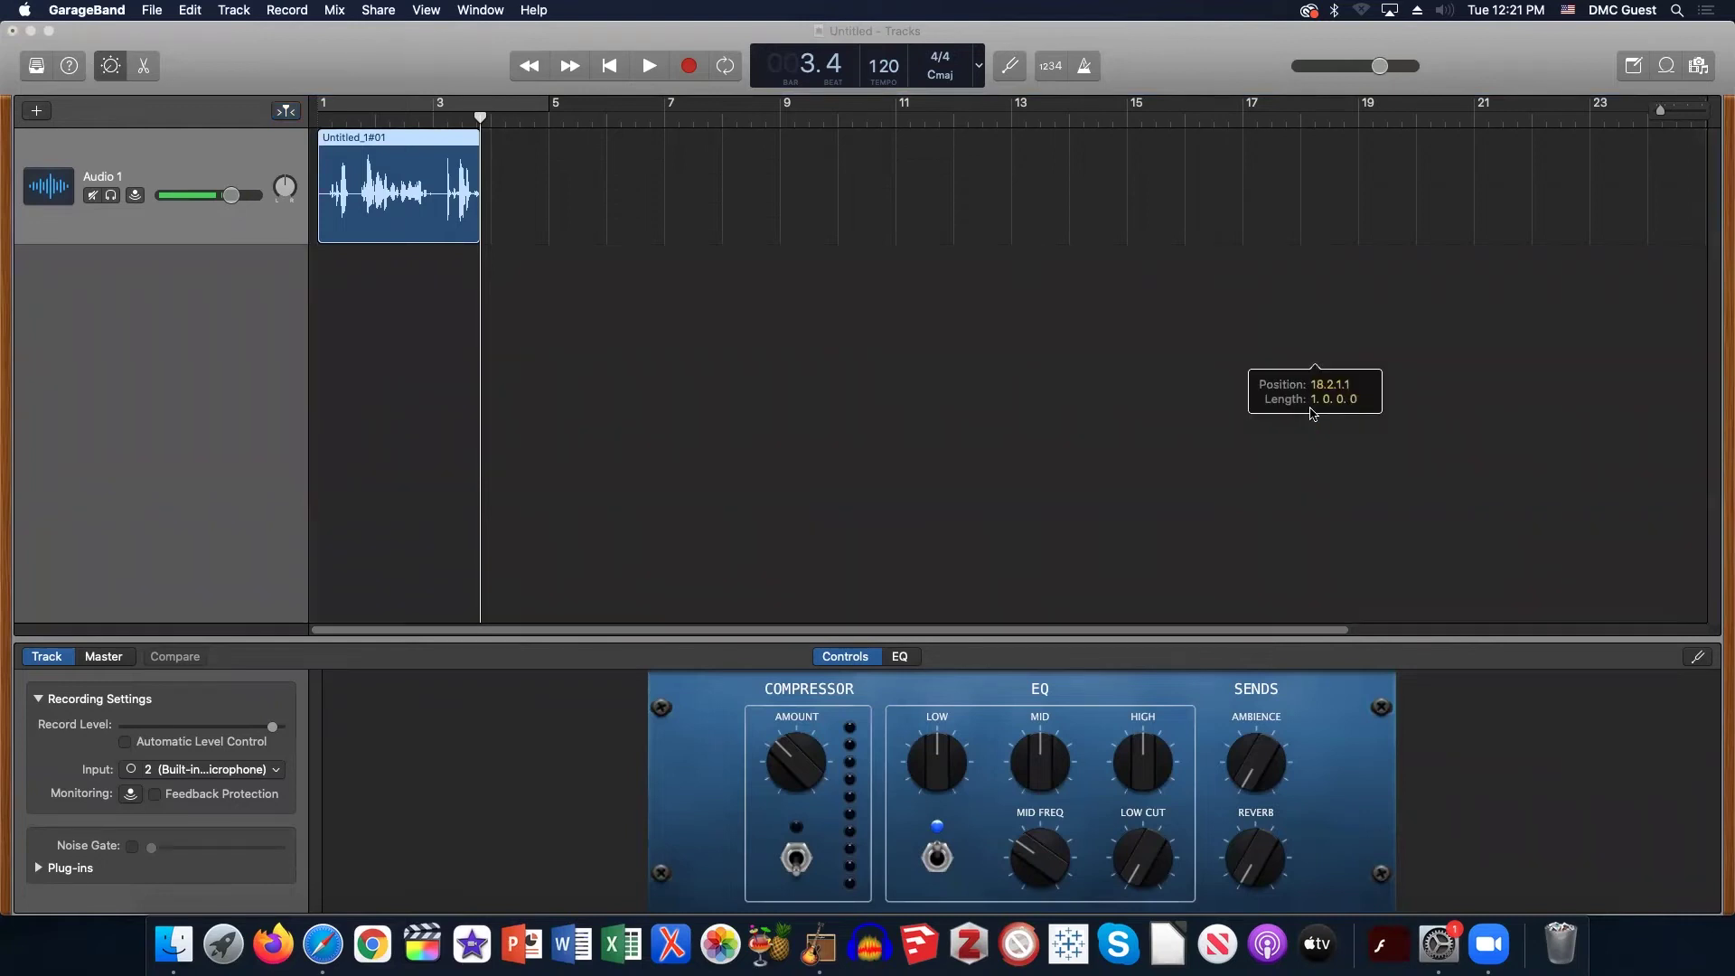
pyautogui.moveTo(1444, 318)
pyautogui.mouseDown()
pyautogui.moveTo(1302, 373)
pyautogui.moveTo(452, 380)
pyautogui.mouseUp()
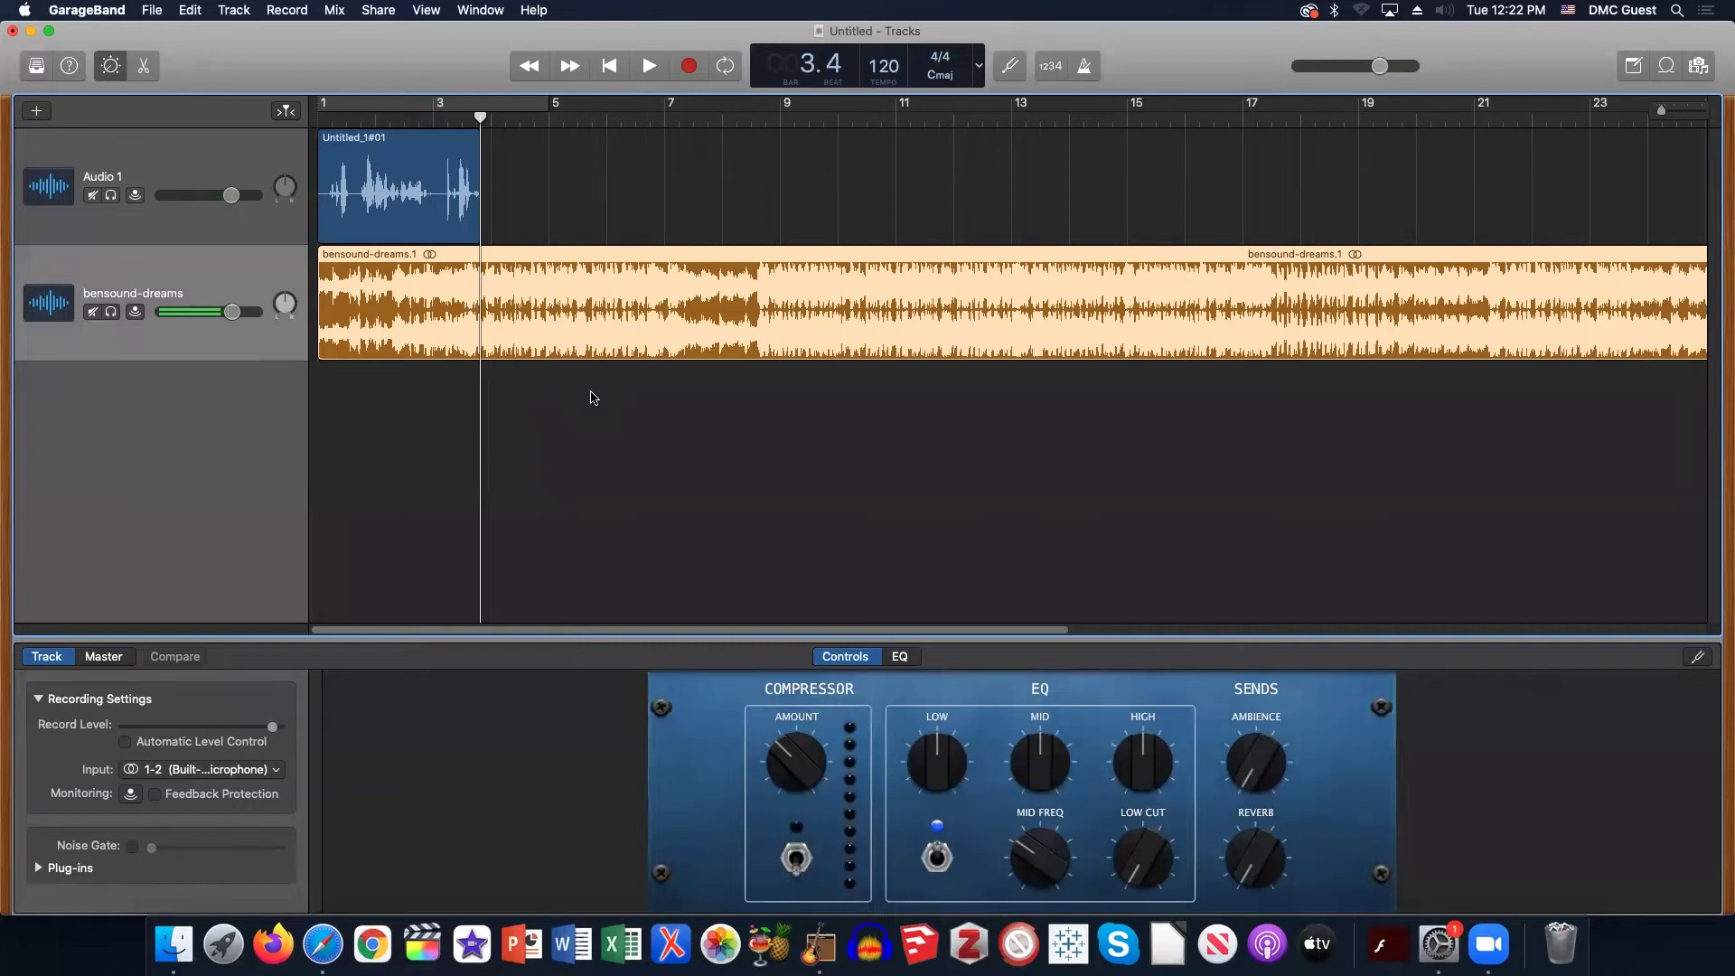
# Extend the end of the recorded region on Audio 1 slightly.
pyautogui.click(479, 228)
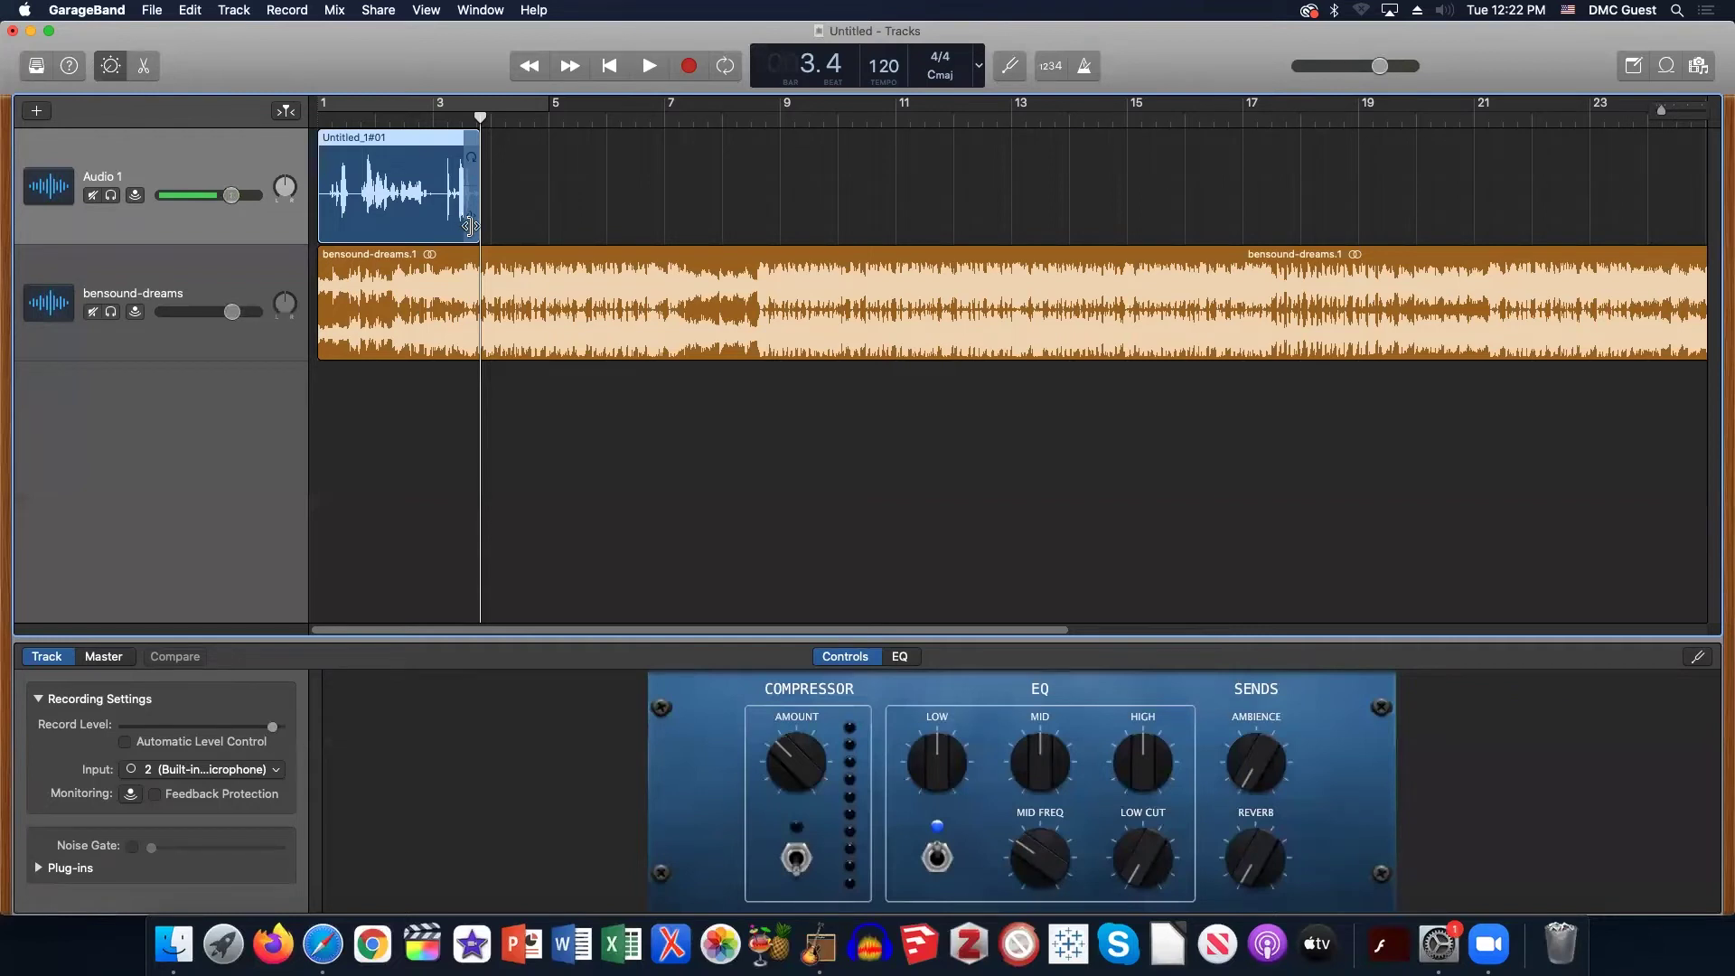
pyautogui.moveTo(468, 221)
pyautogui.mouseDown()
pyautogui.moveTo(507, 226)
pyautogui.moveTo(423, 231)
pyautogui.moveTo(481, 232)
pyautogui.mouseUp()
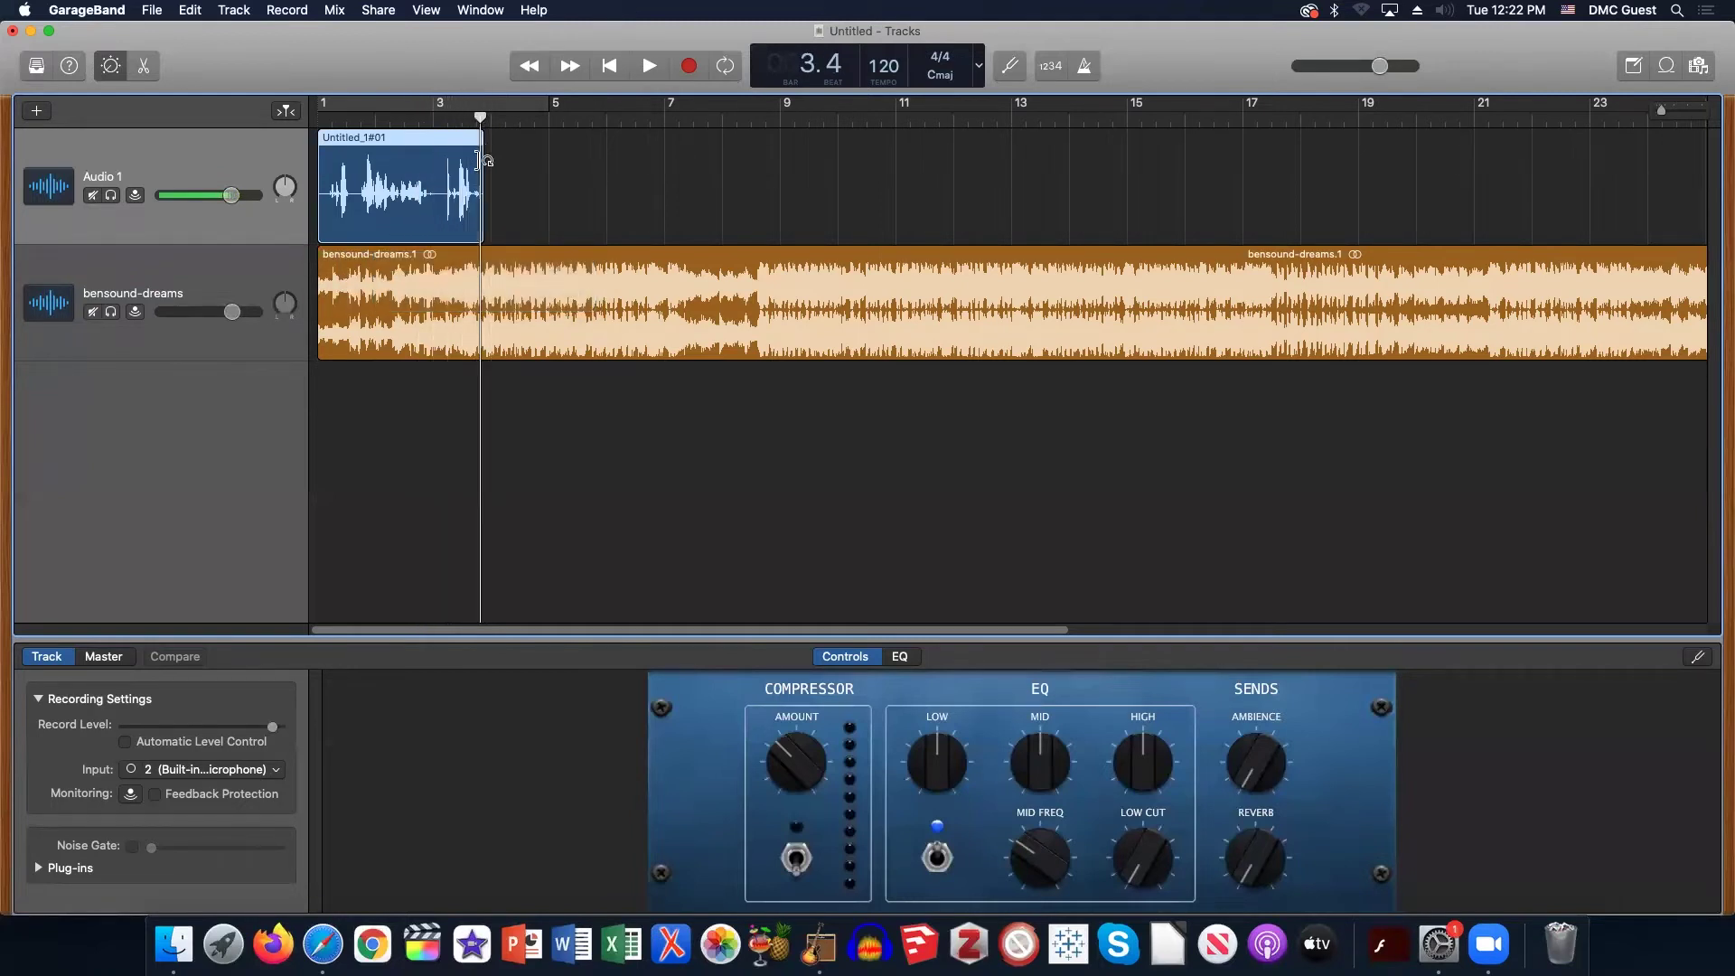
pyautogui.moveTo(482, 161)
pyautogui.mouseDown()
pyautogui.moveTo(1433, 179)
pyautogui.moveTo(482, 141)
pyautogui.mouseUp()
pyautogui.moveTo(488, 234)
pyautogui.mouseDown()
pyautogui.moveTo(455, 234)
pyautogui.moveTo(484, 234)
pyautogui.mouseUp()
# Split the recorded region on Audio 1 at bar 3, beat 1.
pyautogui.moveTo(481, 118); pyautogui.dragTo(413, 119)
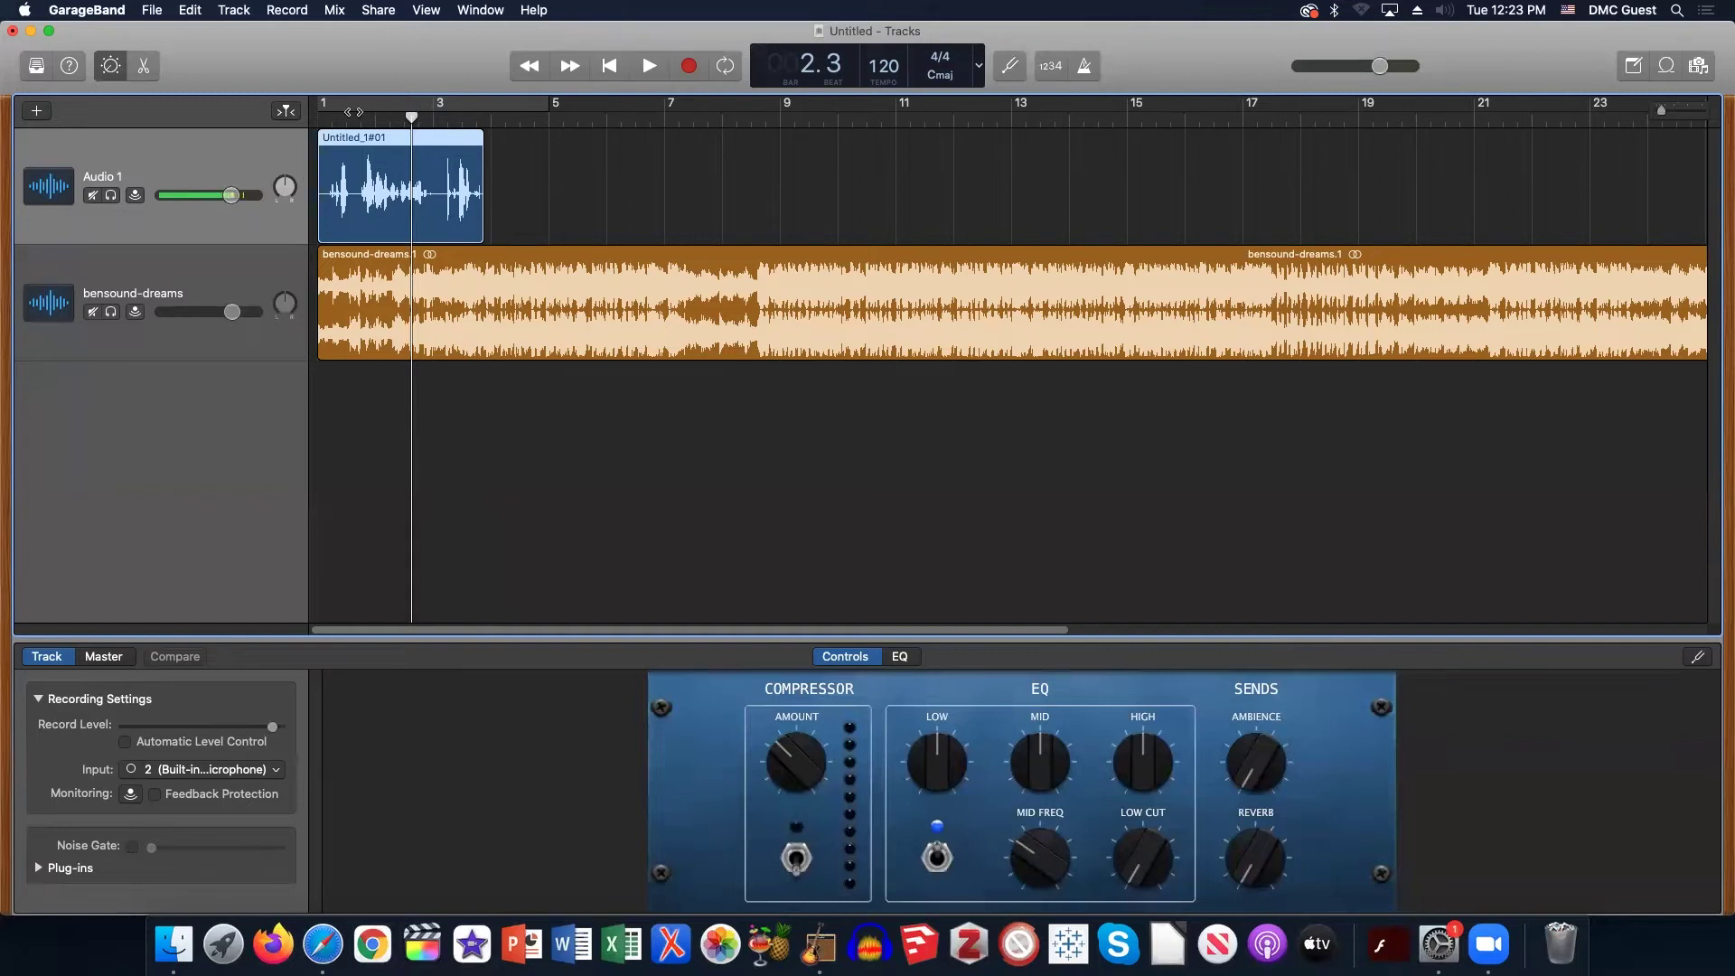
pyautogui.moveTo(412, 118); pyautogui.dragTo(389, 120)
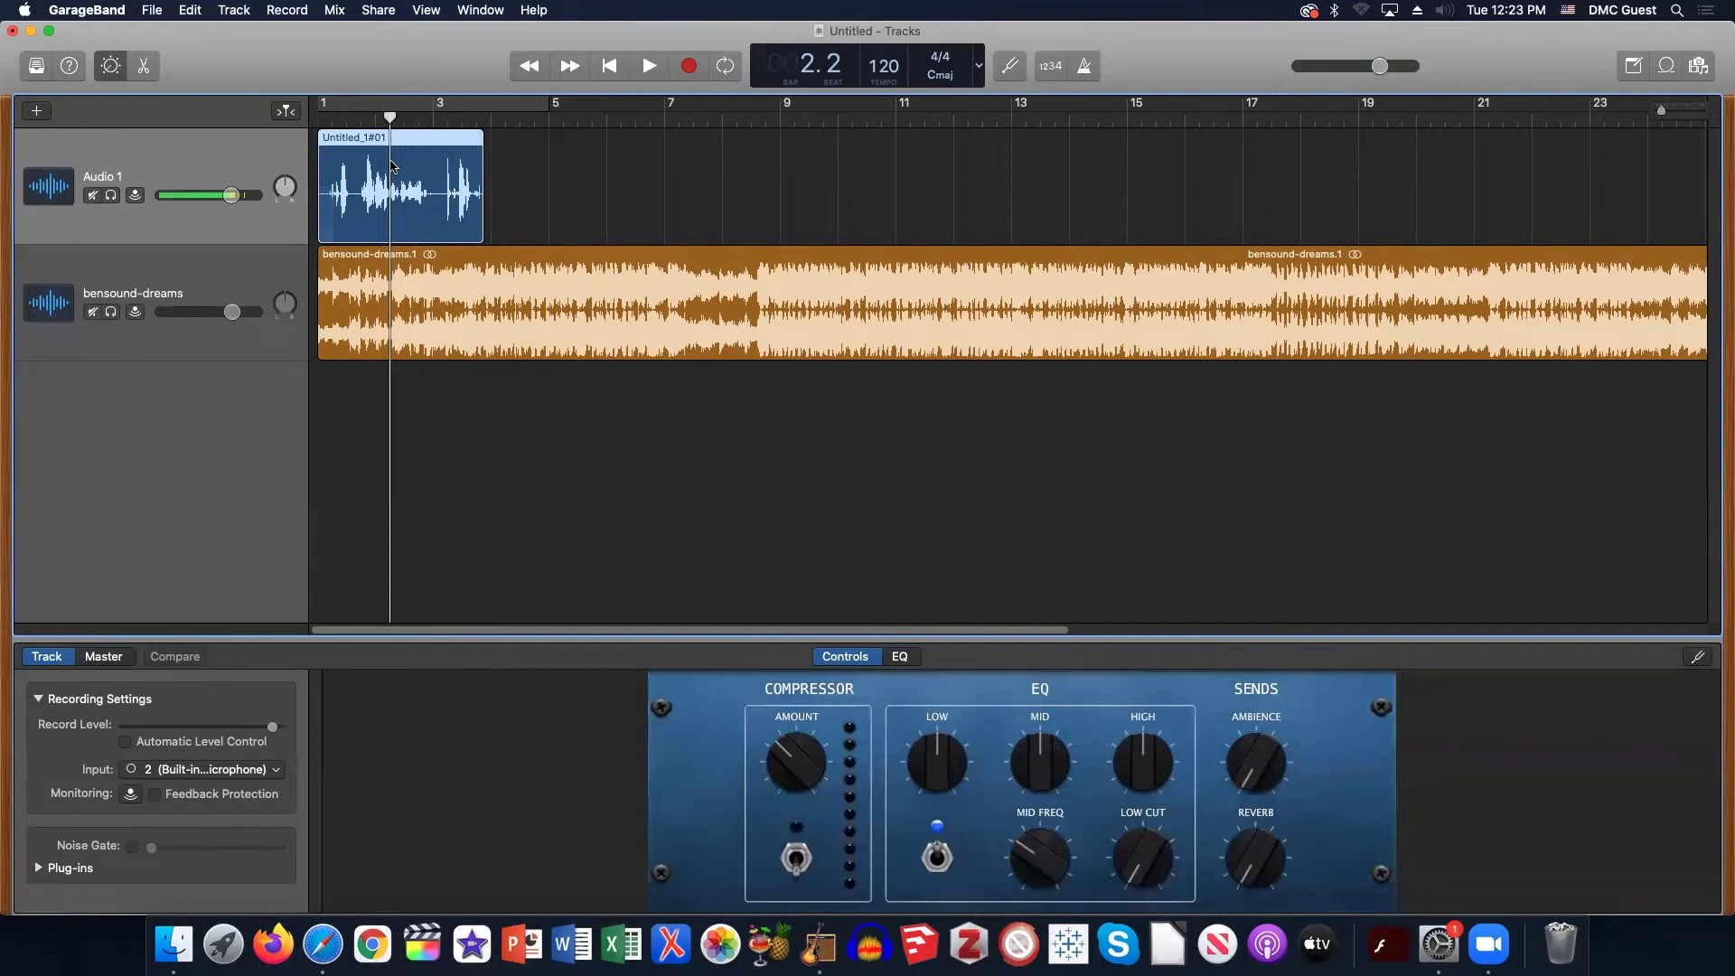
pyautogui.moveTo(389, 120); pyautogui.dragTo(433, 124)
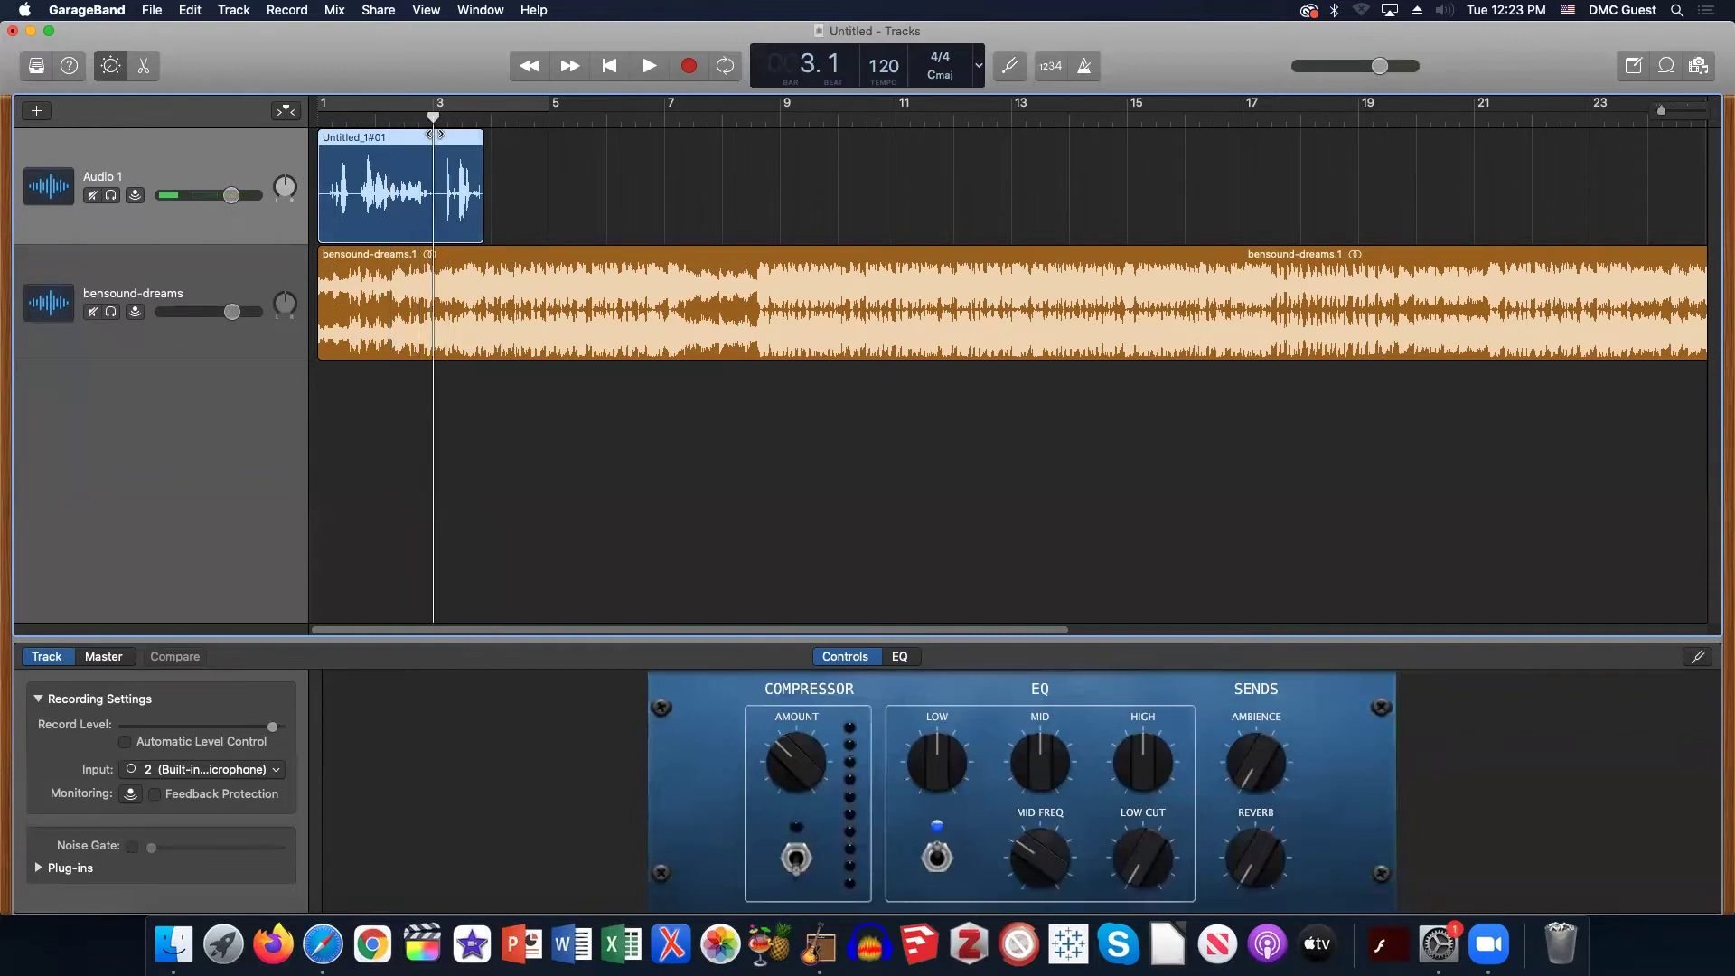
pyautogui.rightClick(434, 200)
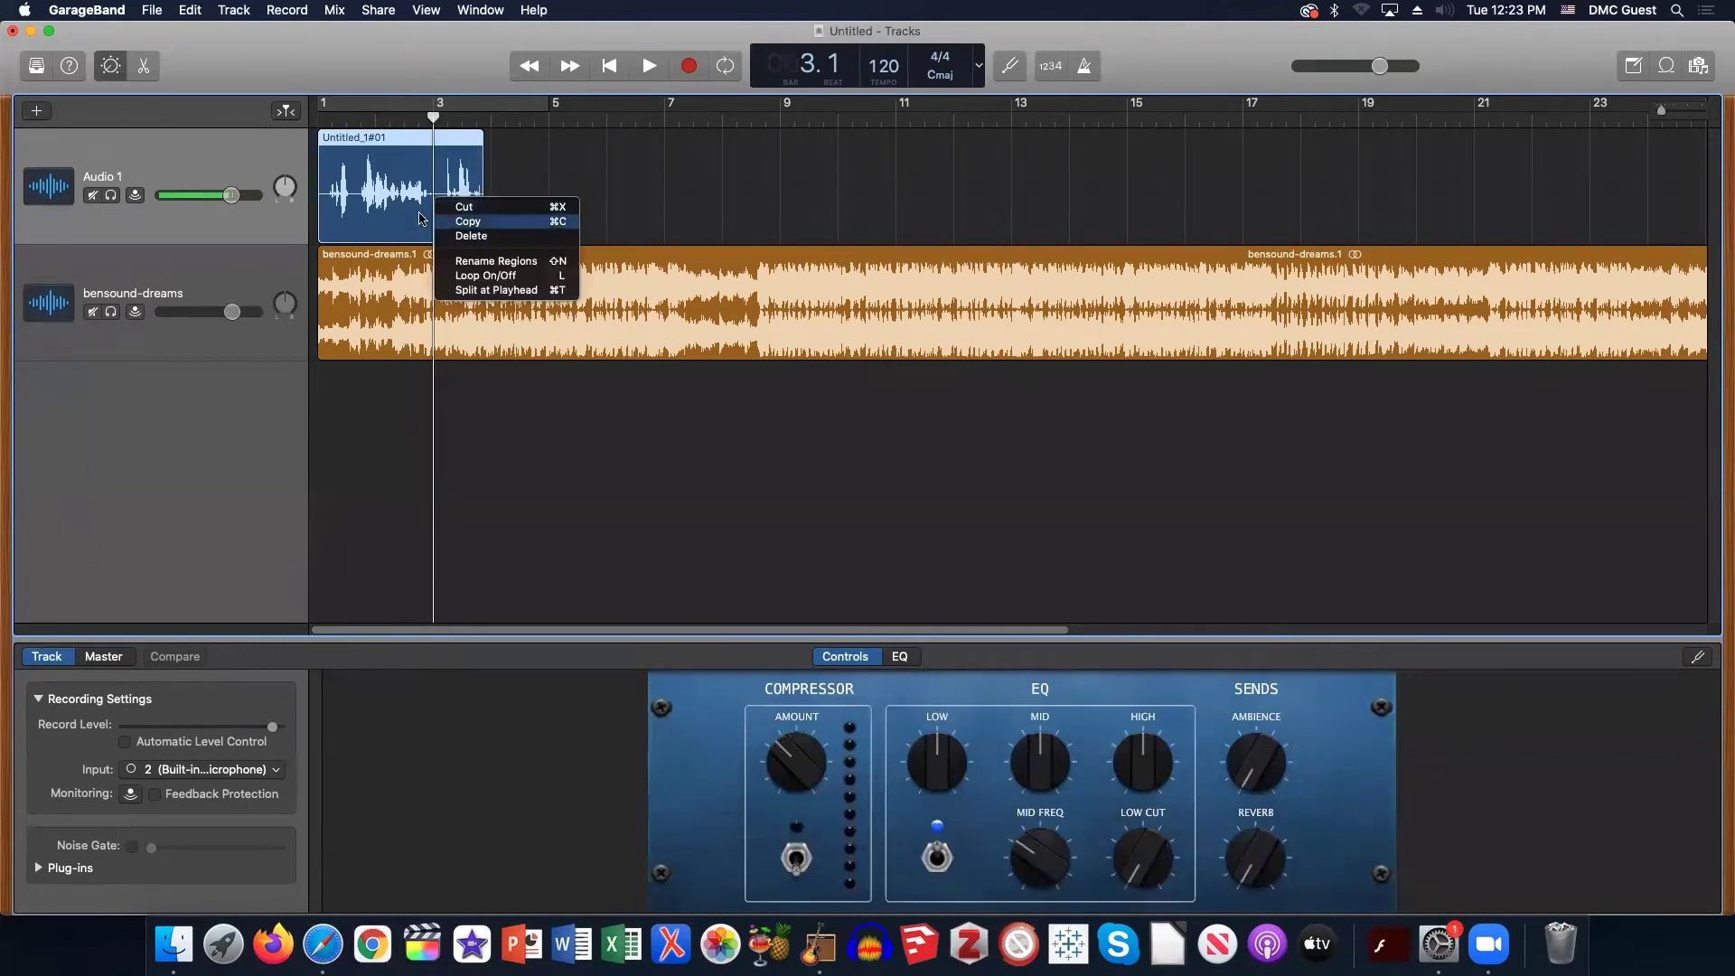
pyautogui.click(449, 174)
pyautogui.rightClick(449, 173)
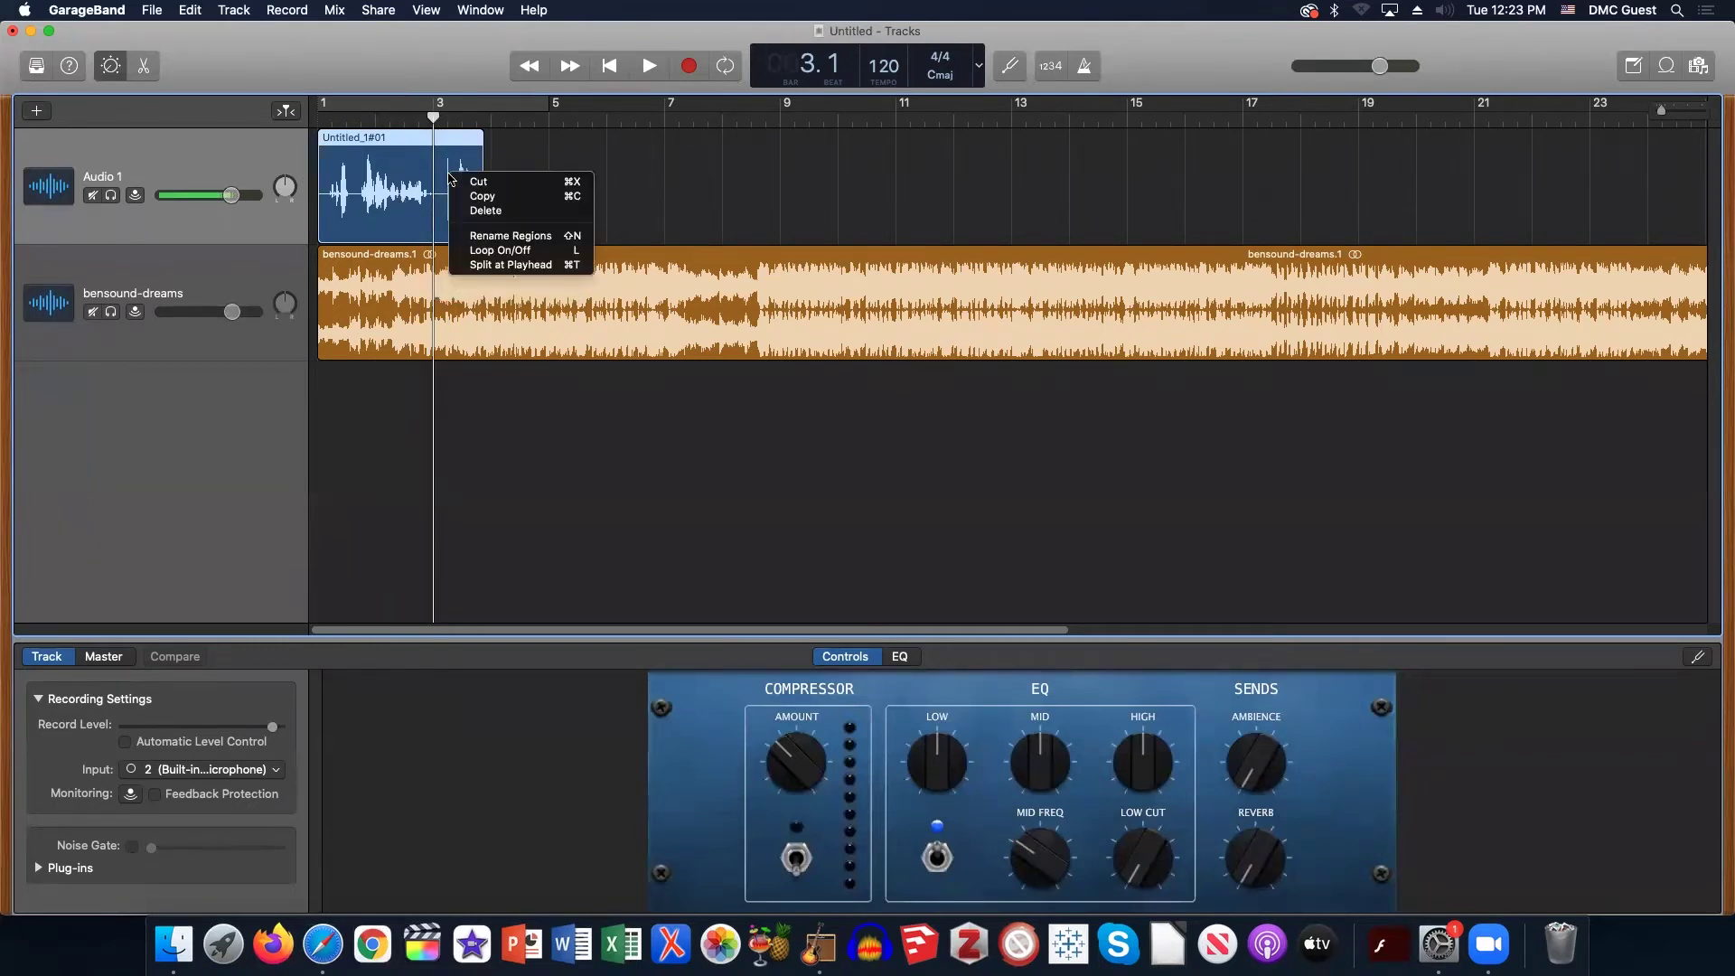
pyautogui.click(493, 263)
# Split the first piece of the recording again at bar 2, beat 1.
pyautogui.click(376, 119)
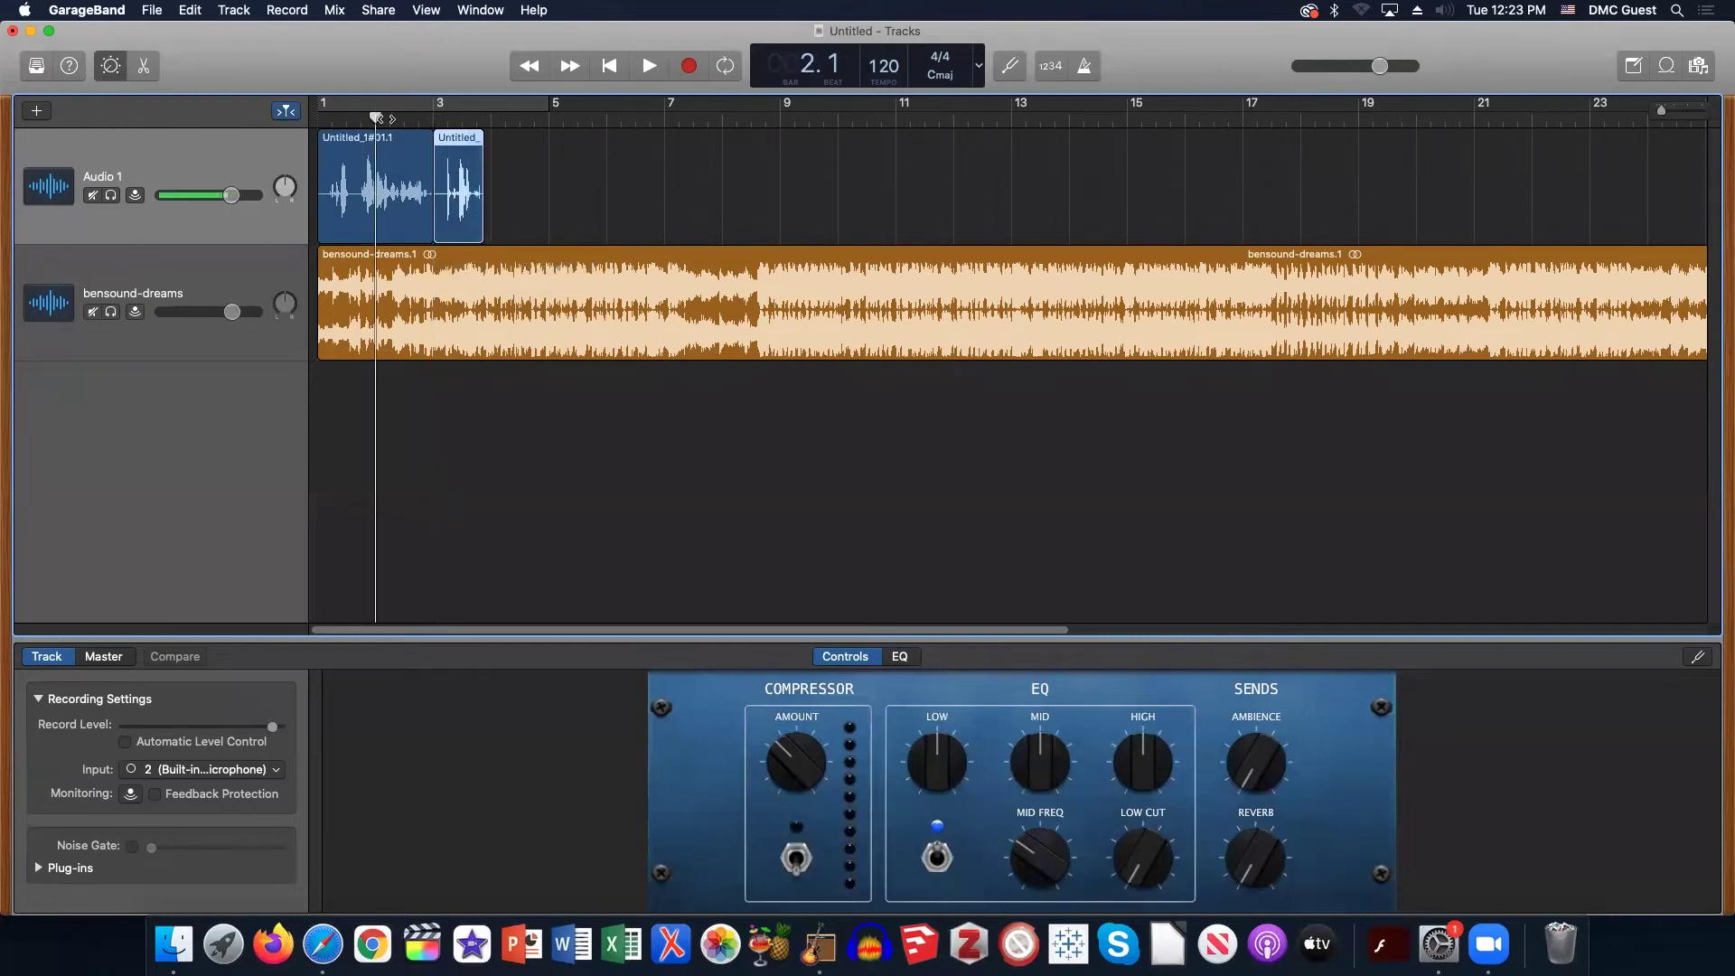
pyautogui.click(387, 167)
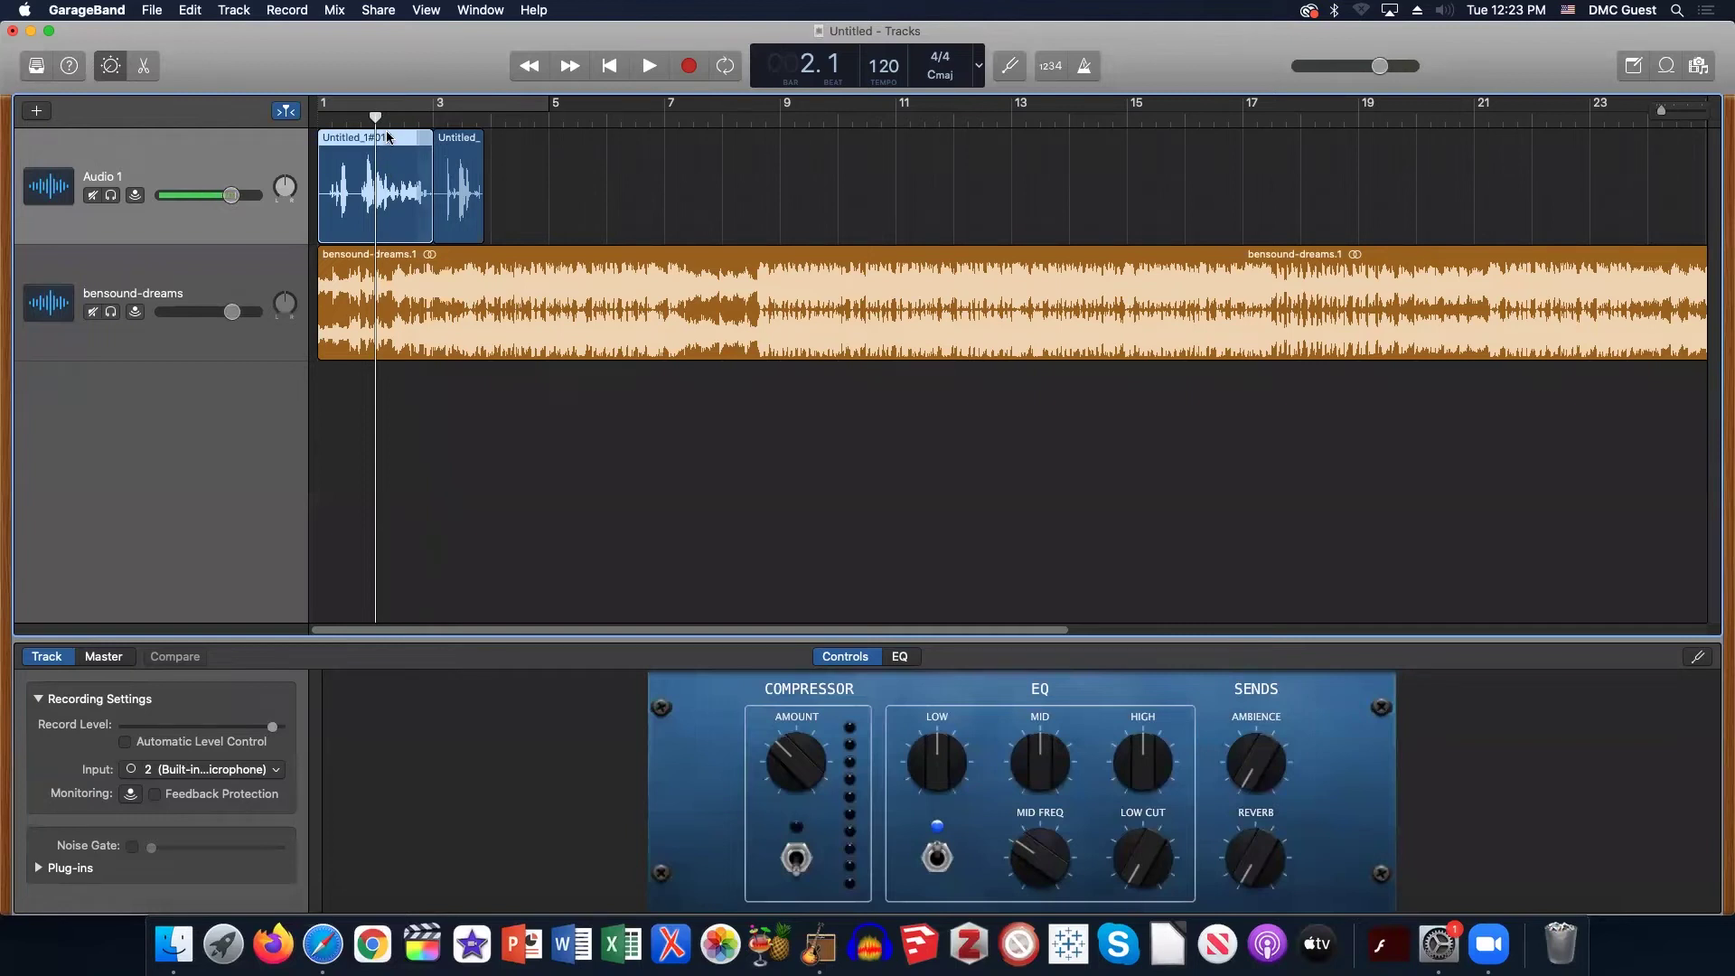
pyautogui.press('super+t')
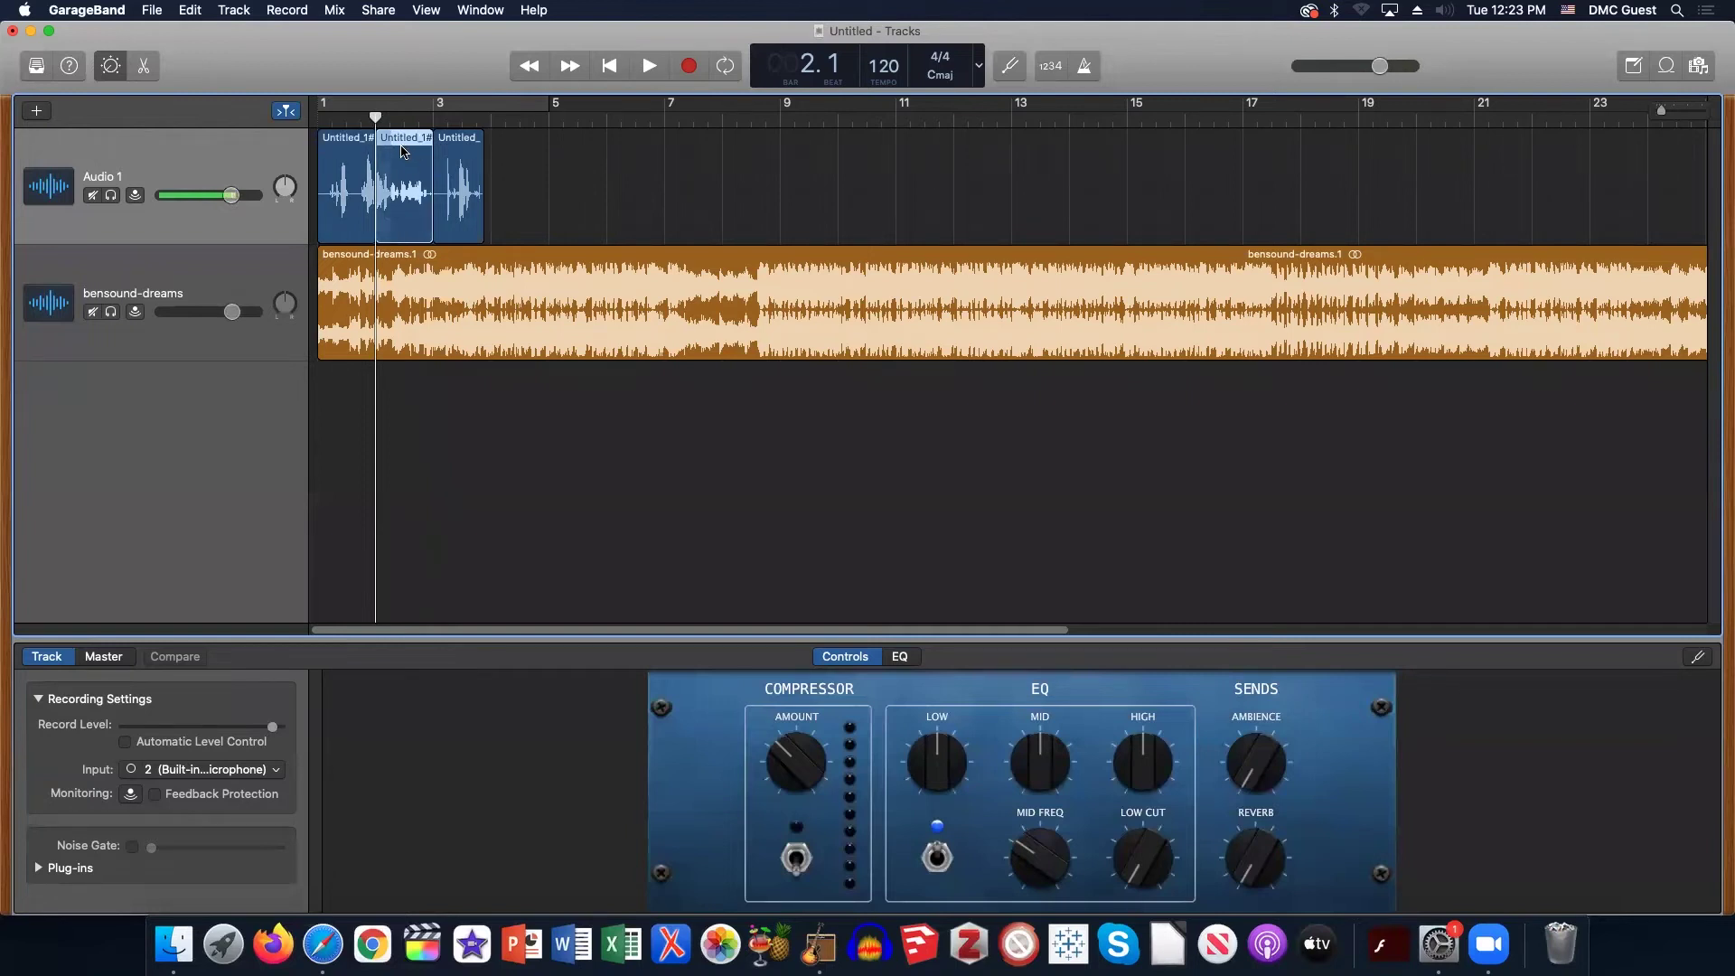
# Spread the recording's pieces apart, moving the last to just before bar 7 and the middle to just before bar 4.
pyautogui.moveTo(460, 167); pyautogui.dragTo(676, 172)
pyautogui.moveTo(383, 157); pyautogui.dragTo(484, 159)
pyautogui.moveTo(354, 185)
pyautogui.mouseDown()
pyautogui.moveTo(427, 285)
pyautogui.moveTo(578, 284)
pyautogui.moveTo(386, 149)
pyautogui.moveTo(354, 156)
pyautogui.mouseUp()
# Delete the middle piece of the recording and move the last piece to bar 2, directly against the first.
pyautogui.click(503, 163)
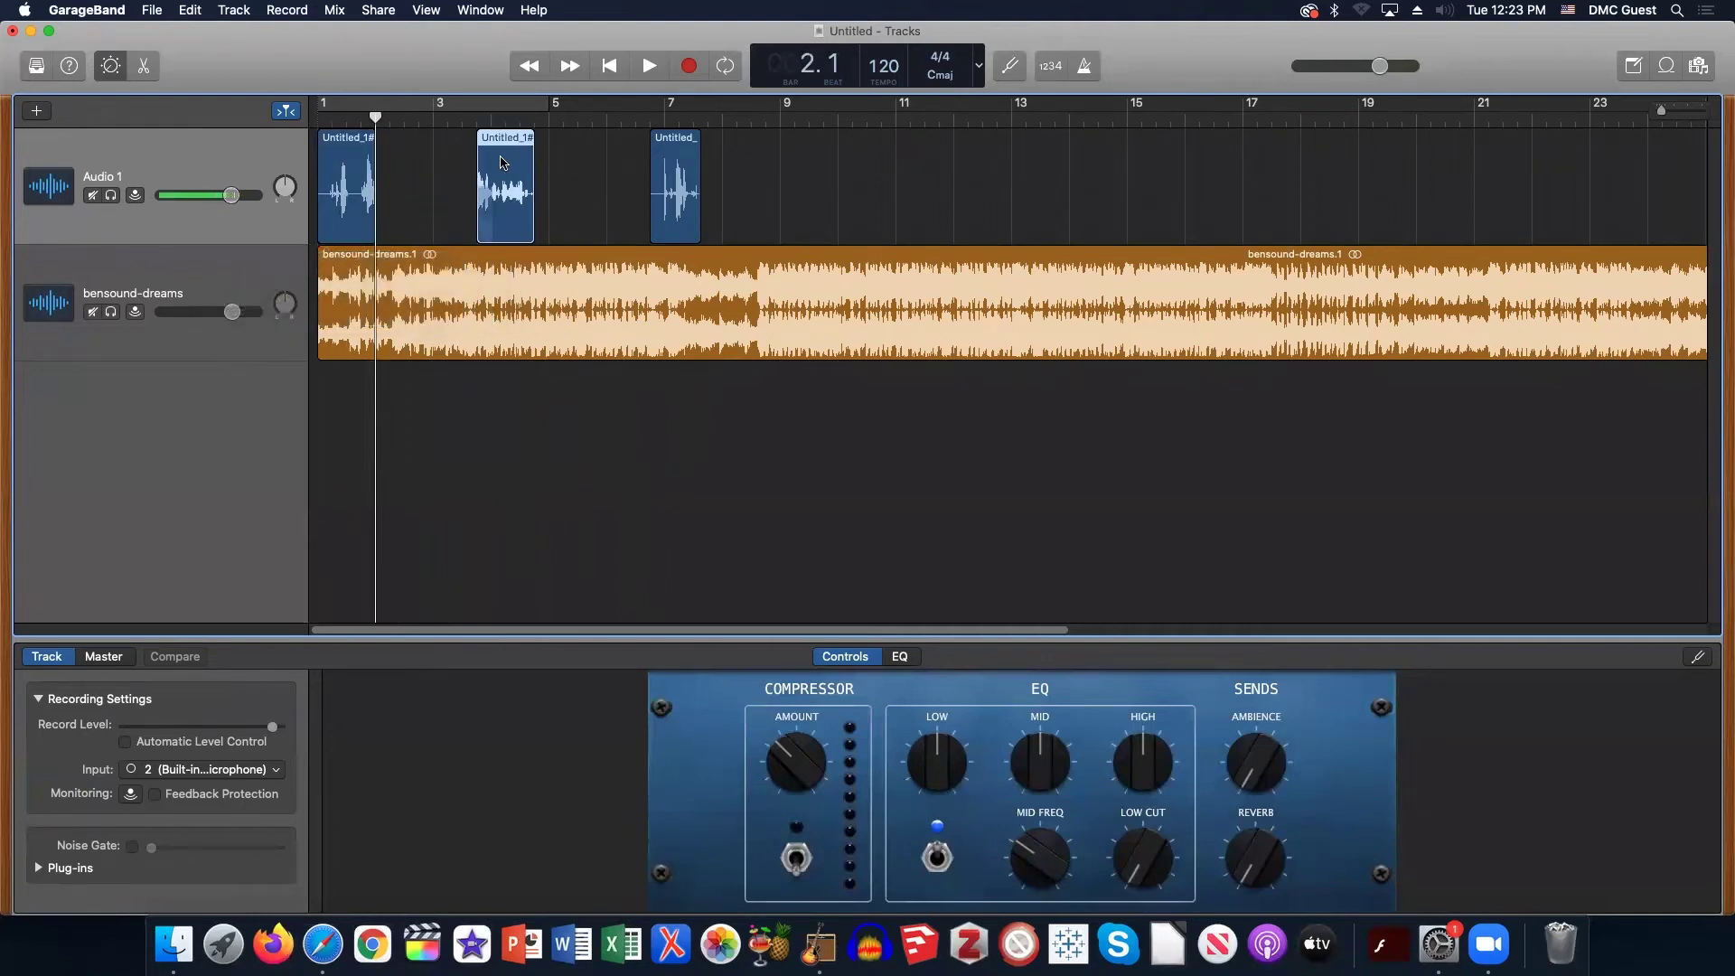
pyautogui.press('Delete')
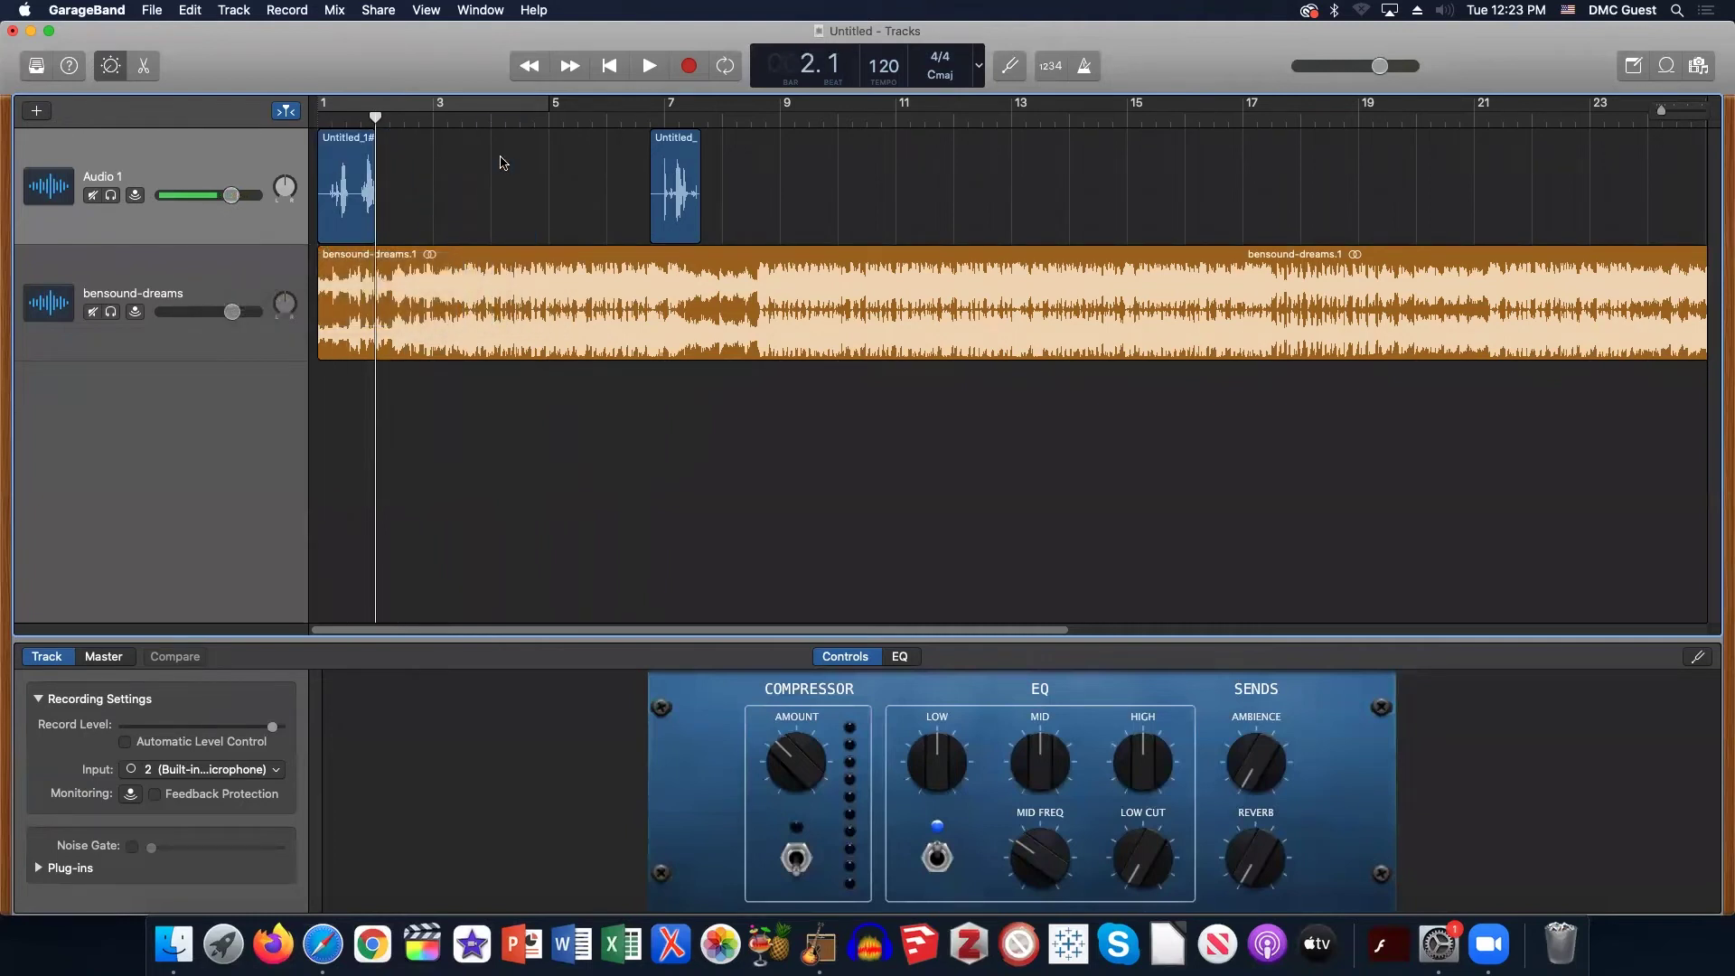
pyautogui.click(671, 154)
pyautogui.moveTo(671, 154); pyautogui.dragTo(396, 154)
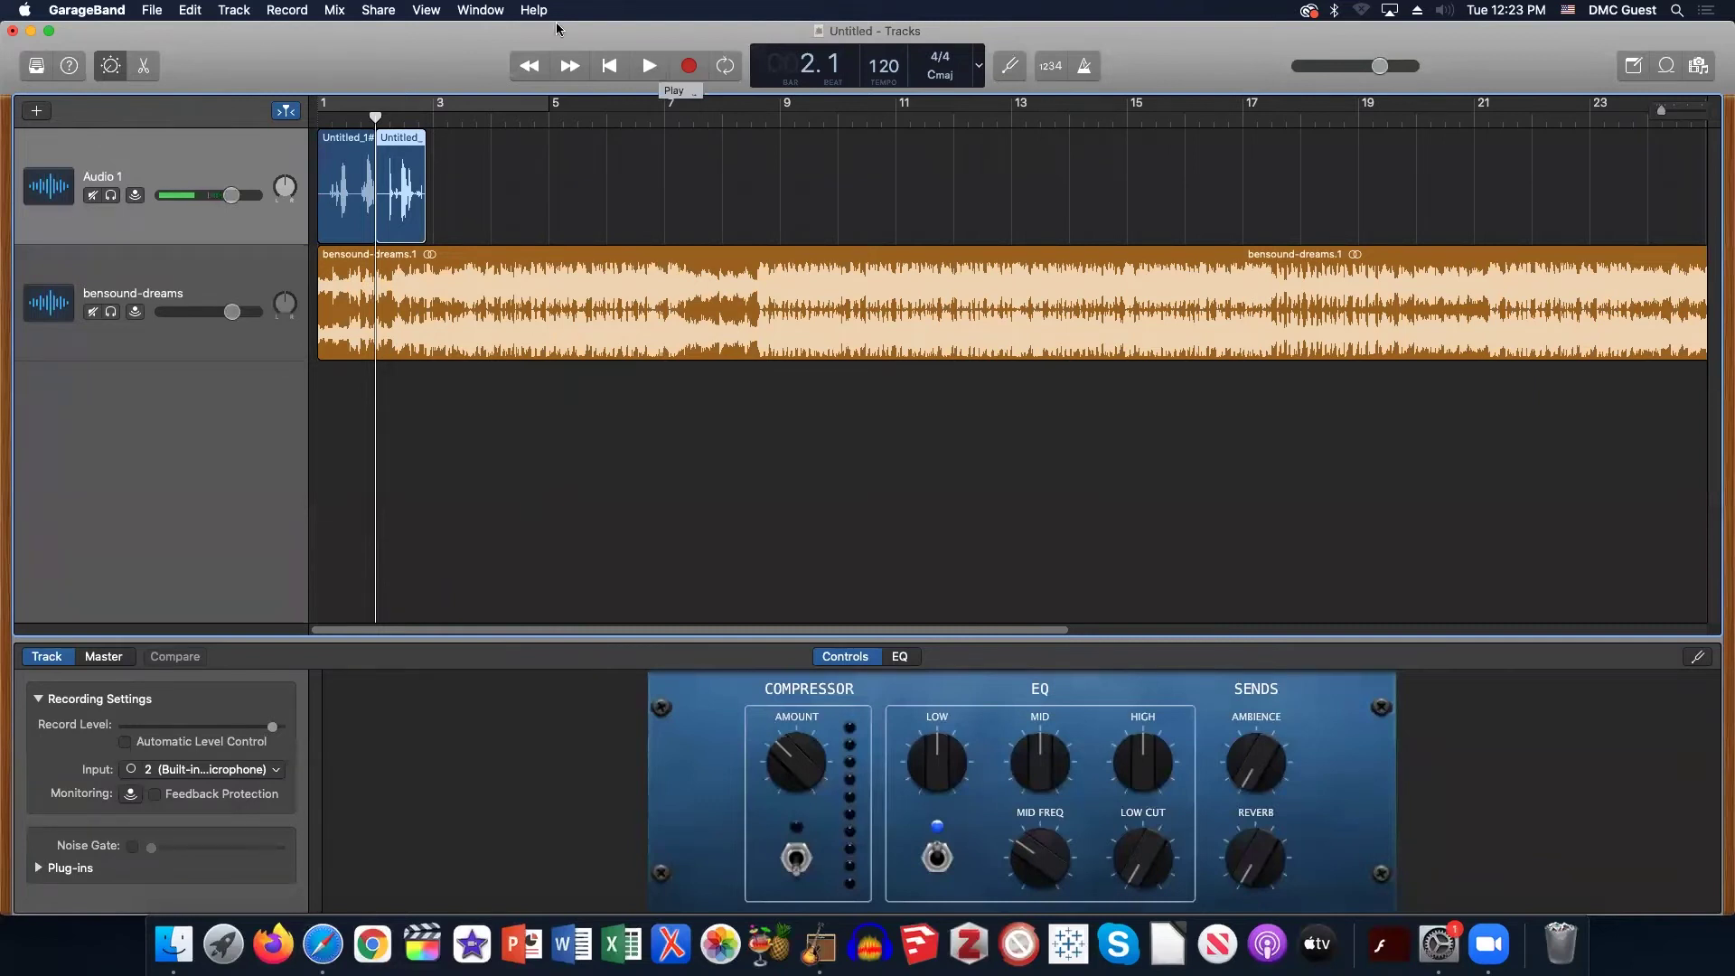
# Play the project from the beginning to hear the edited voice with the music, and stop after the voice ends.
pyautogui.press('Return')
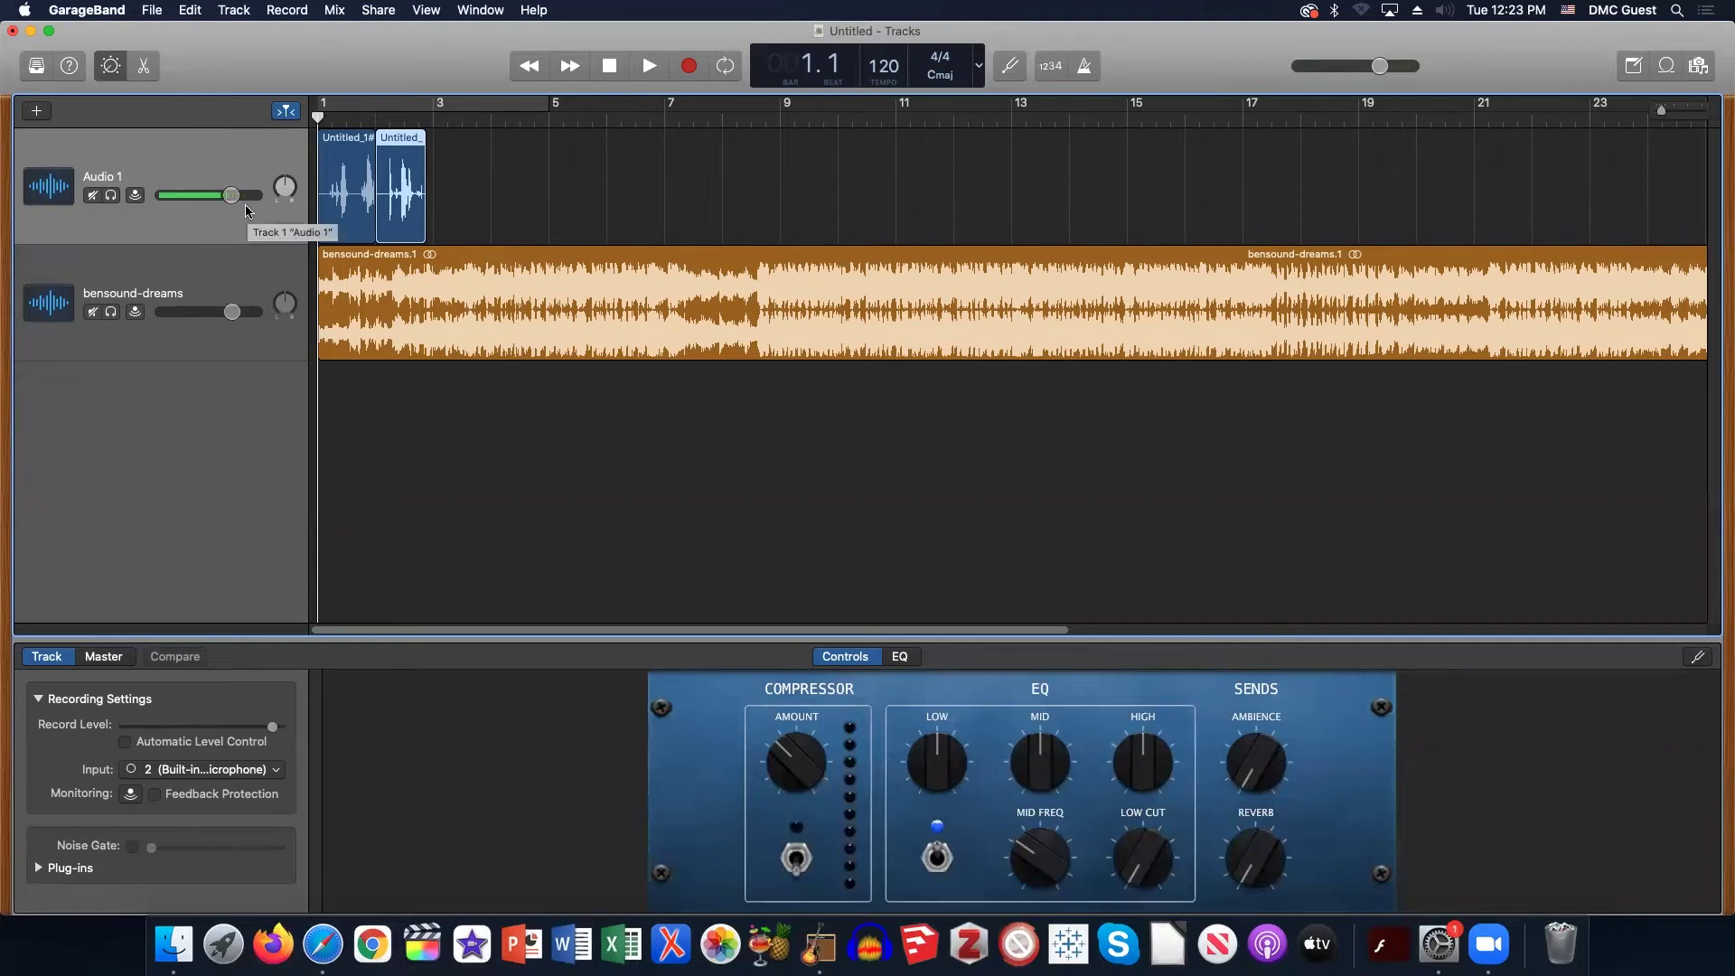
pyautogui.press('space')
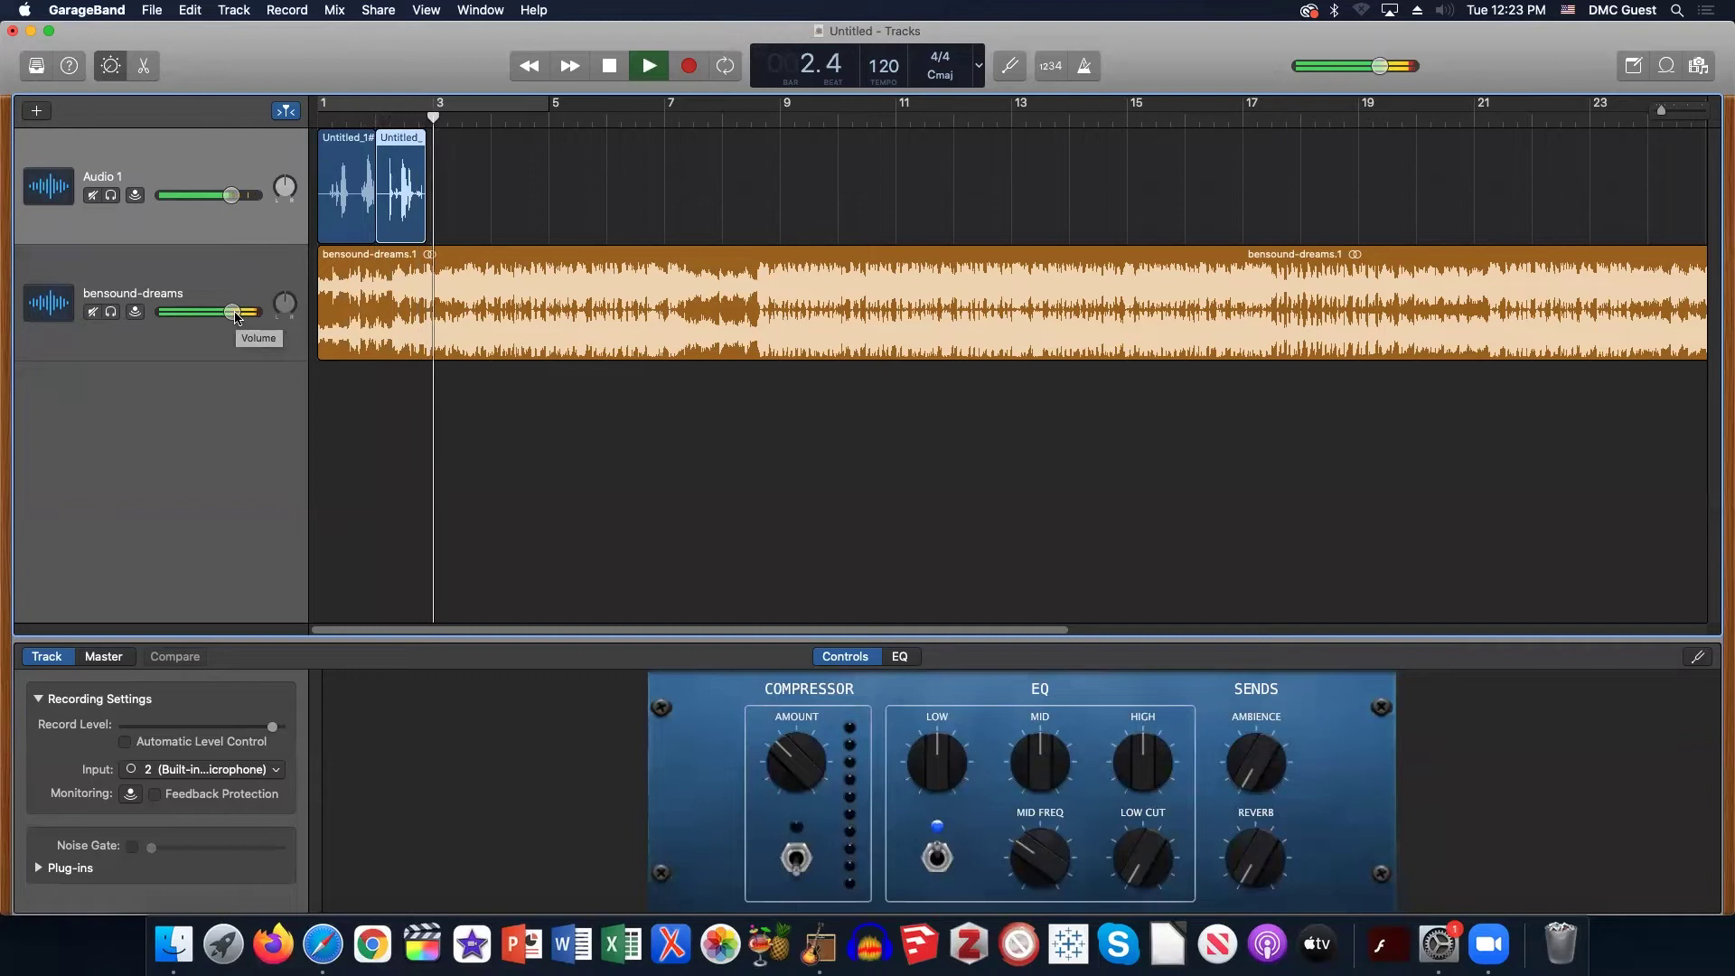
pyautogui.press('space')
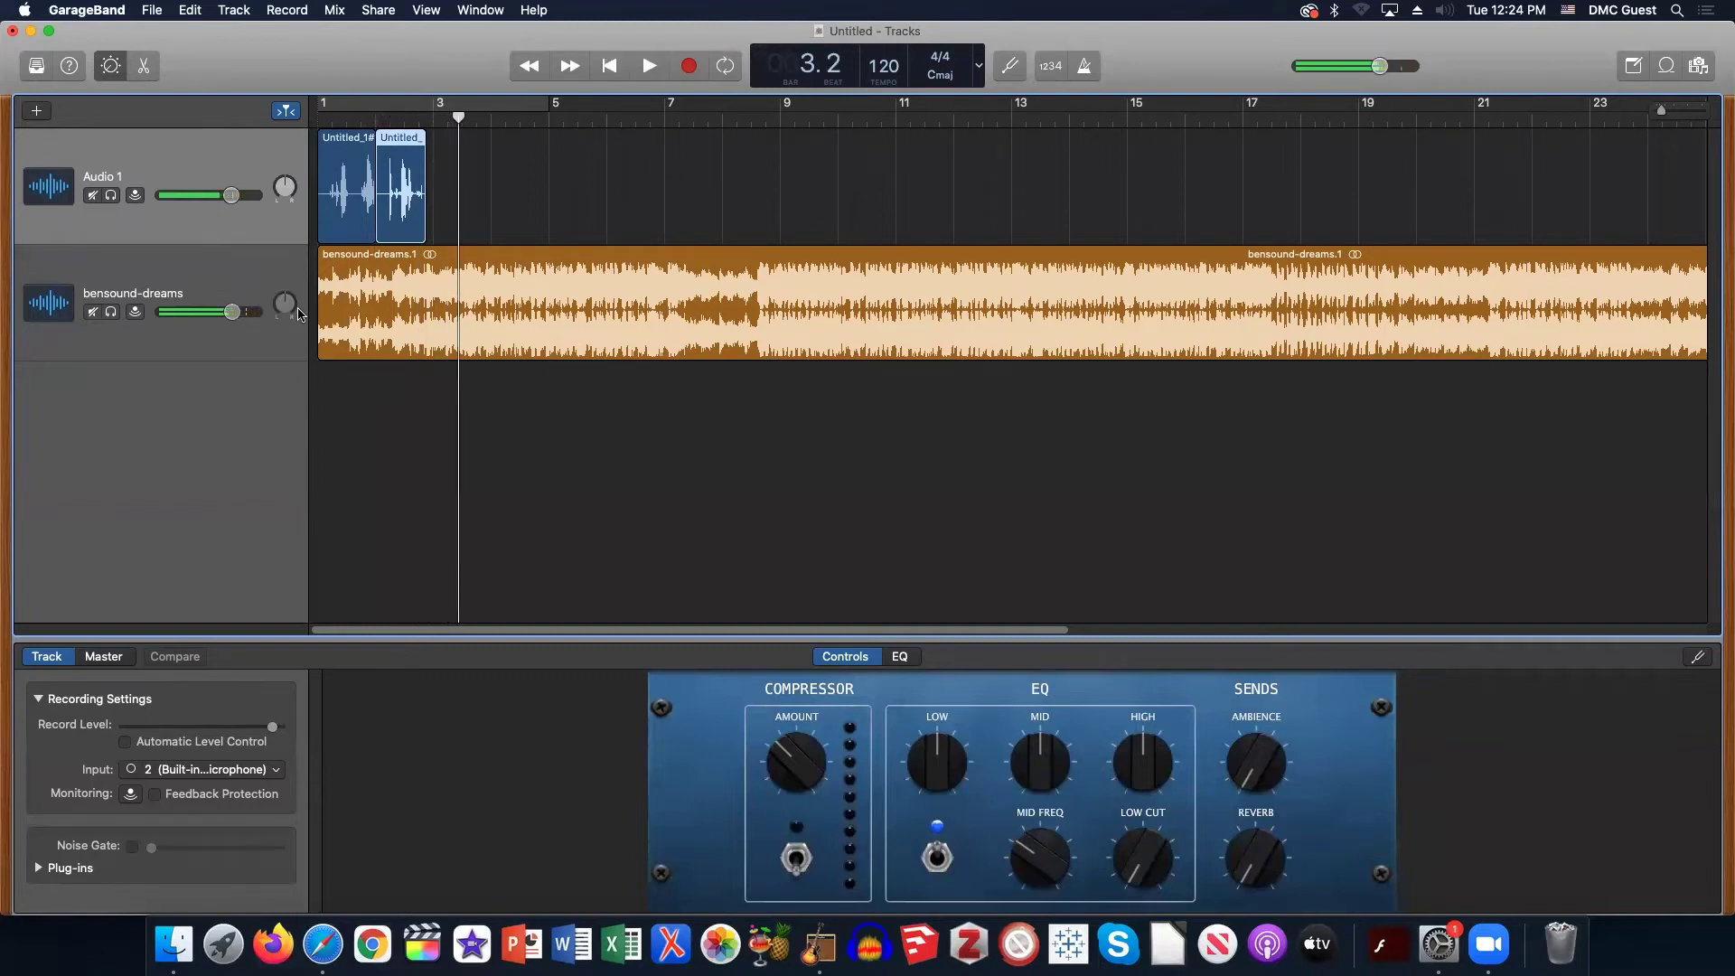
# Lower the bensound-dreams track's volume to -18.0 dB and play the project from the beginning to hear the balance with the voice.
pyautogui.click(390, 308)
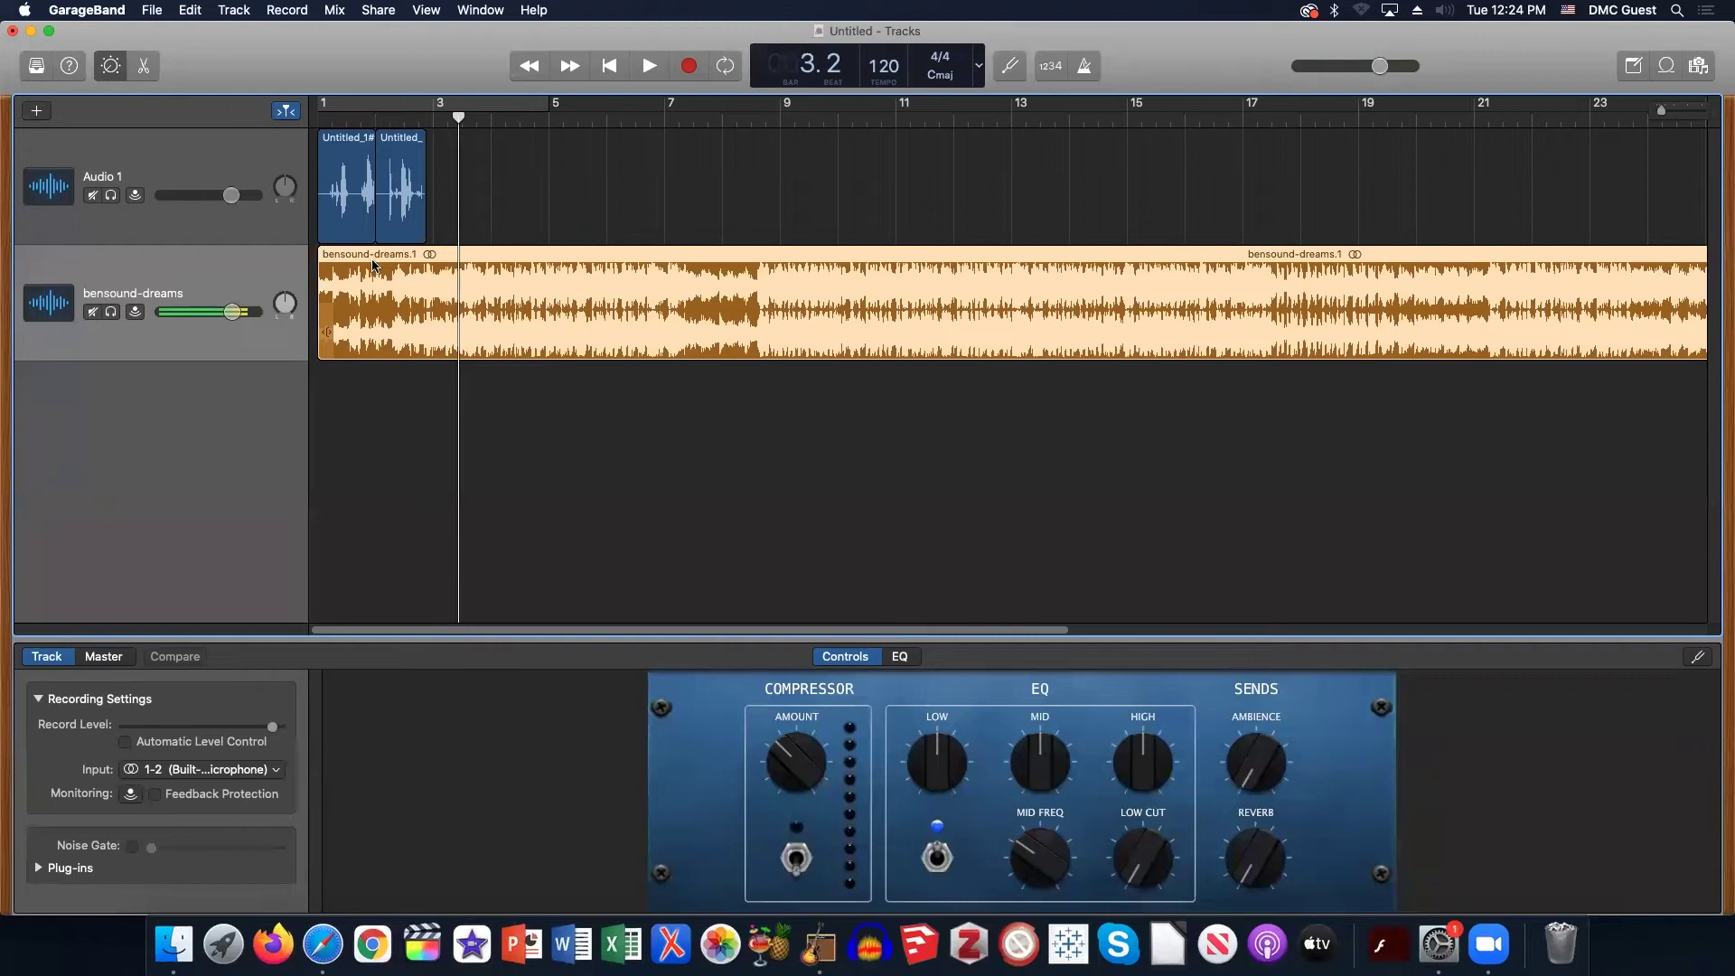
pyautogui.moveTo(230, 307); pyautogui.dragTo(182, 311)
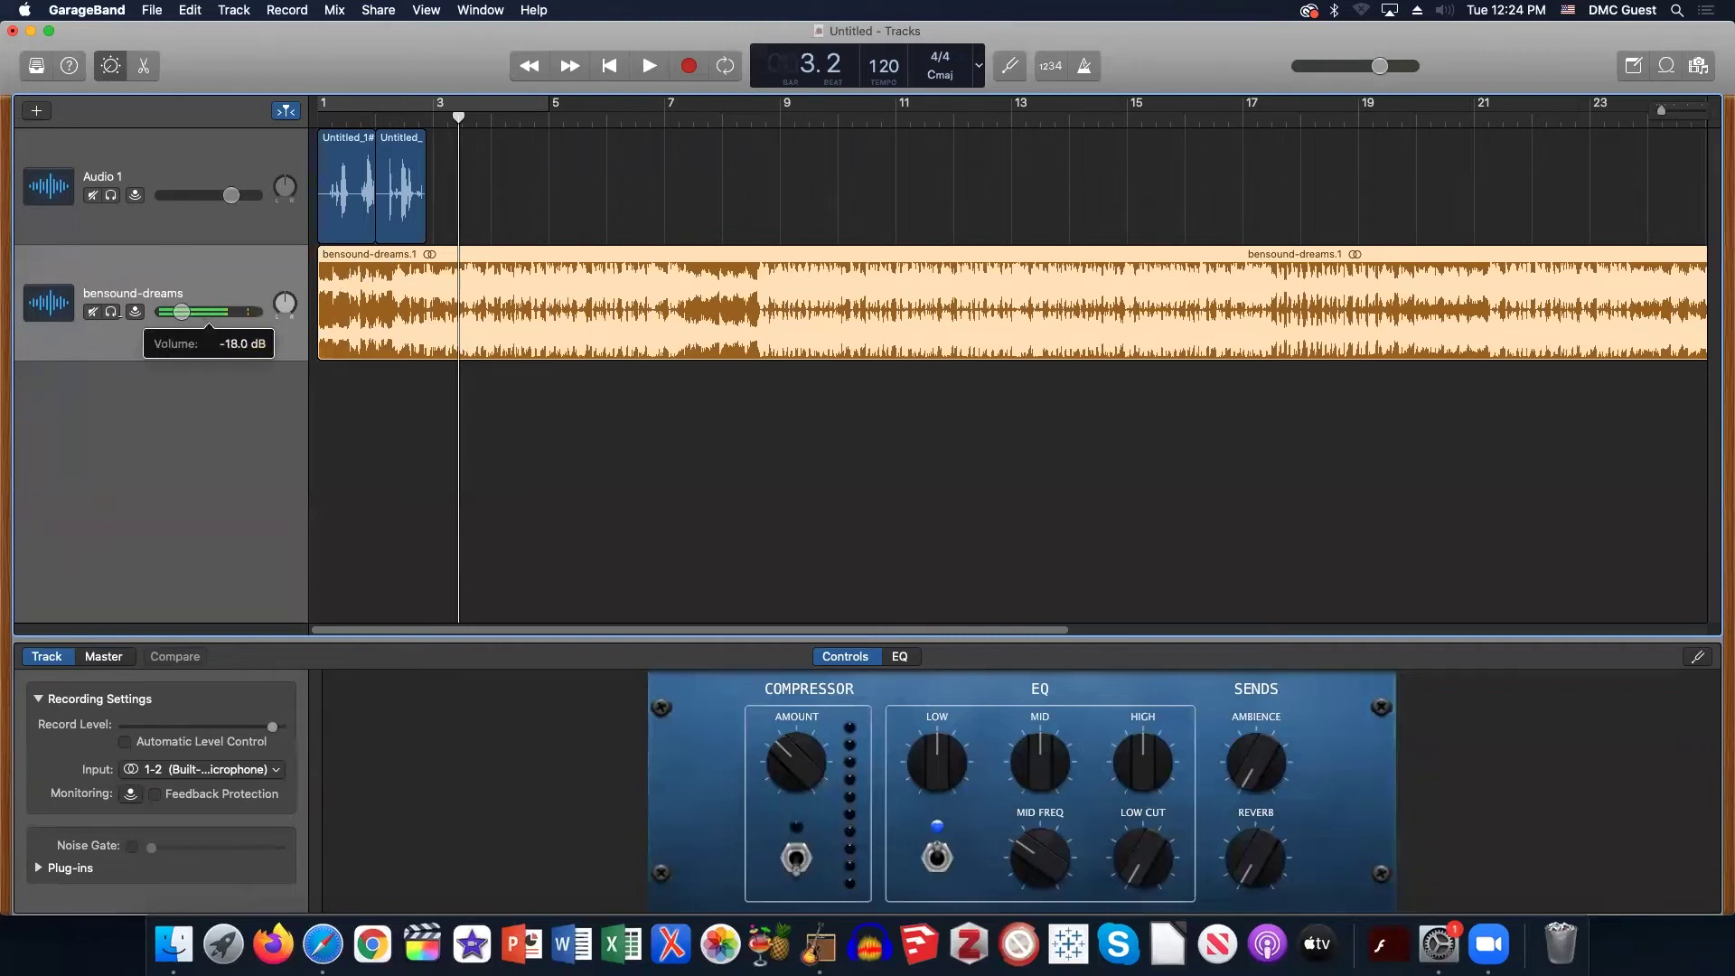
pyautogui.moveTo(548, 103); pyautogui.dragTo(307, 109)
pyautogui.click(347, 115)
pyautogui.click(388, 102)
pyautogui.press('Return')
pyautogui.press('space')
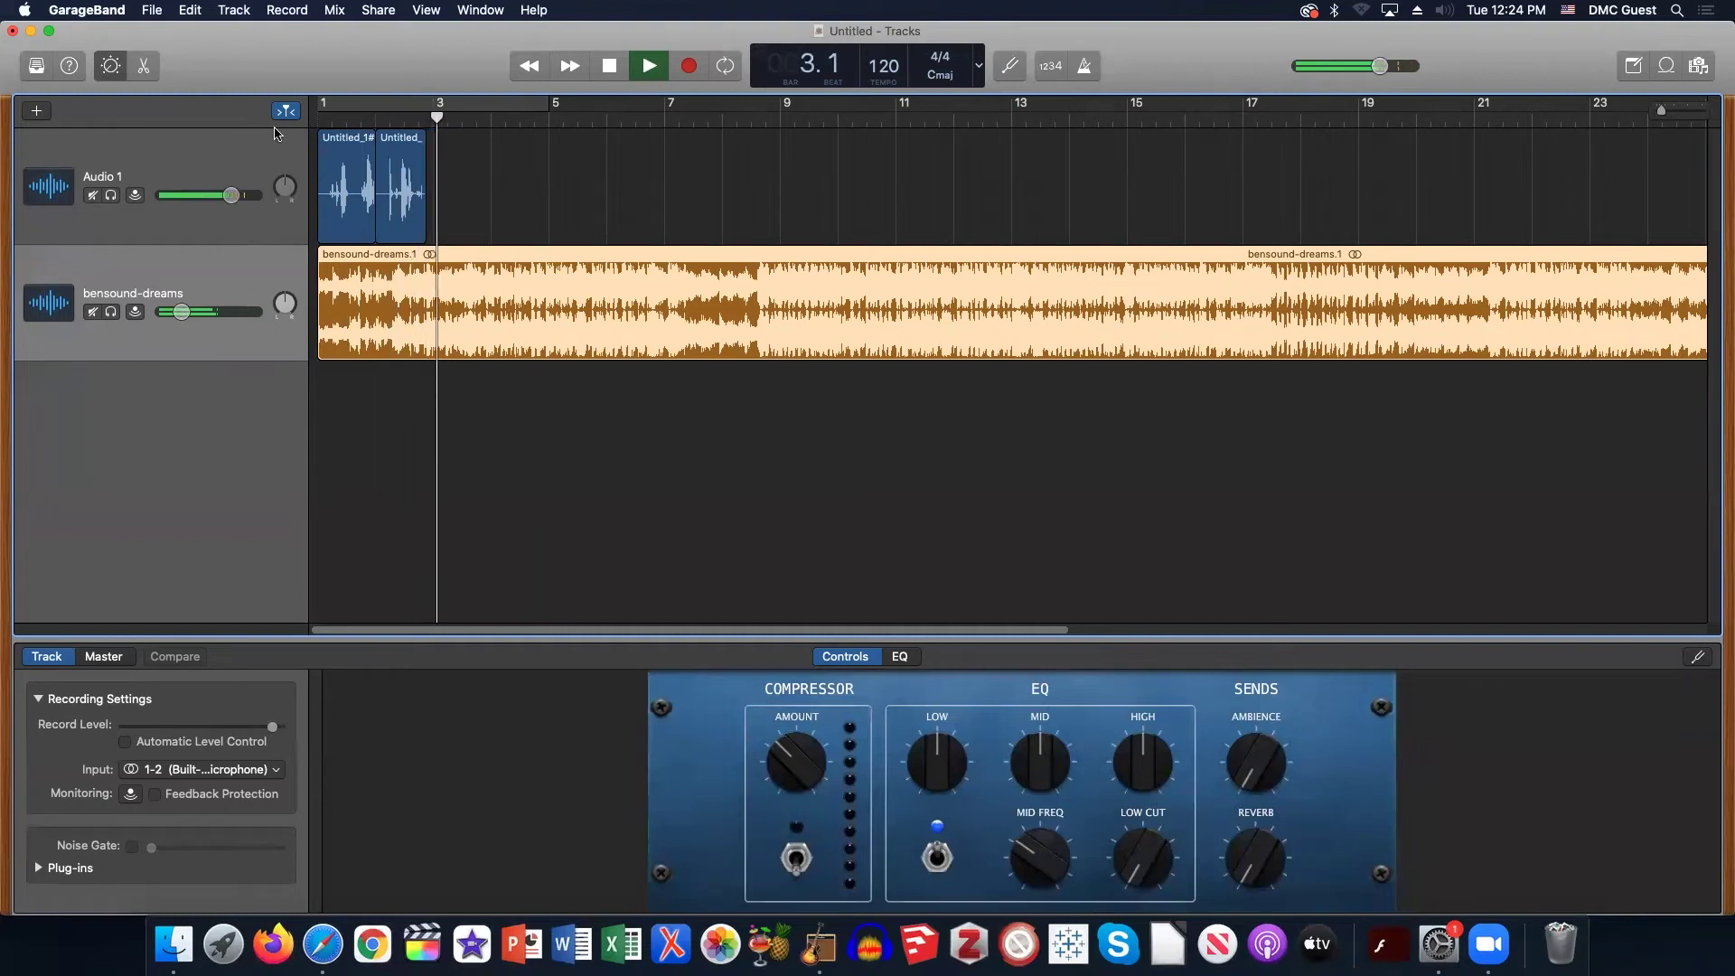
pyautogui.press('space')
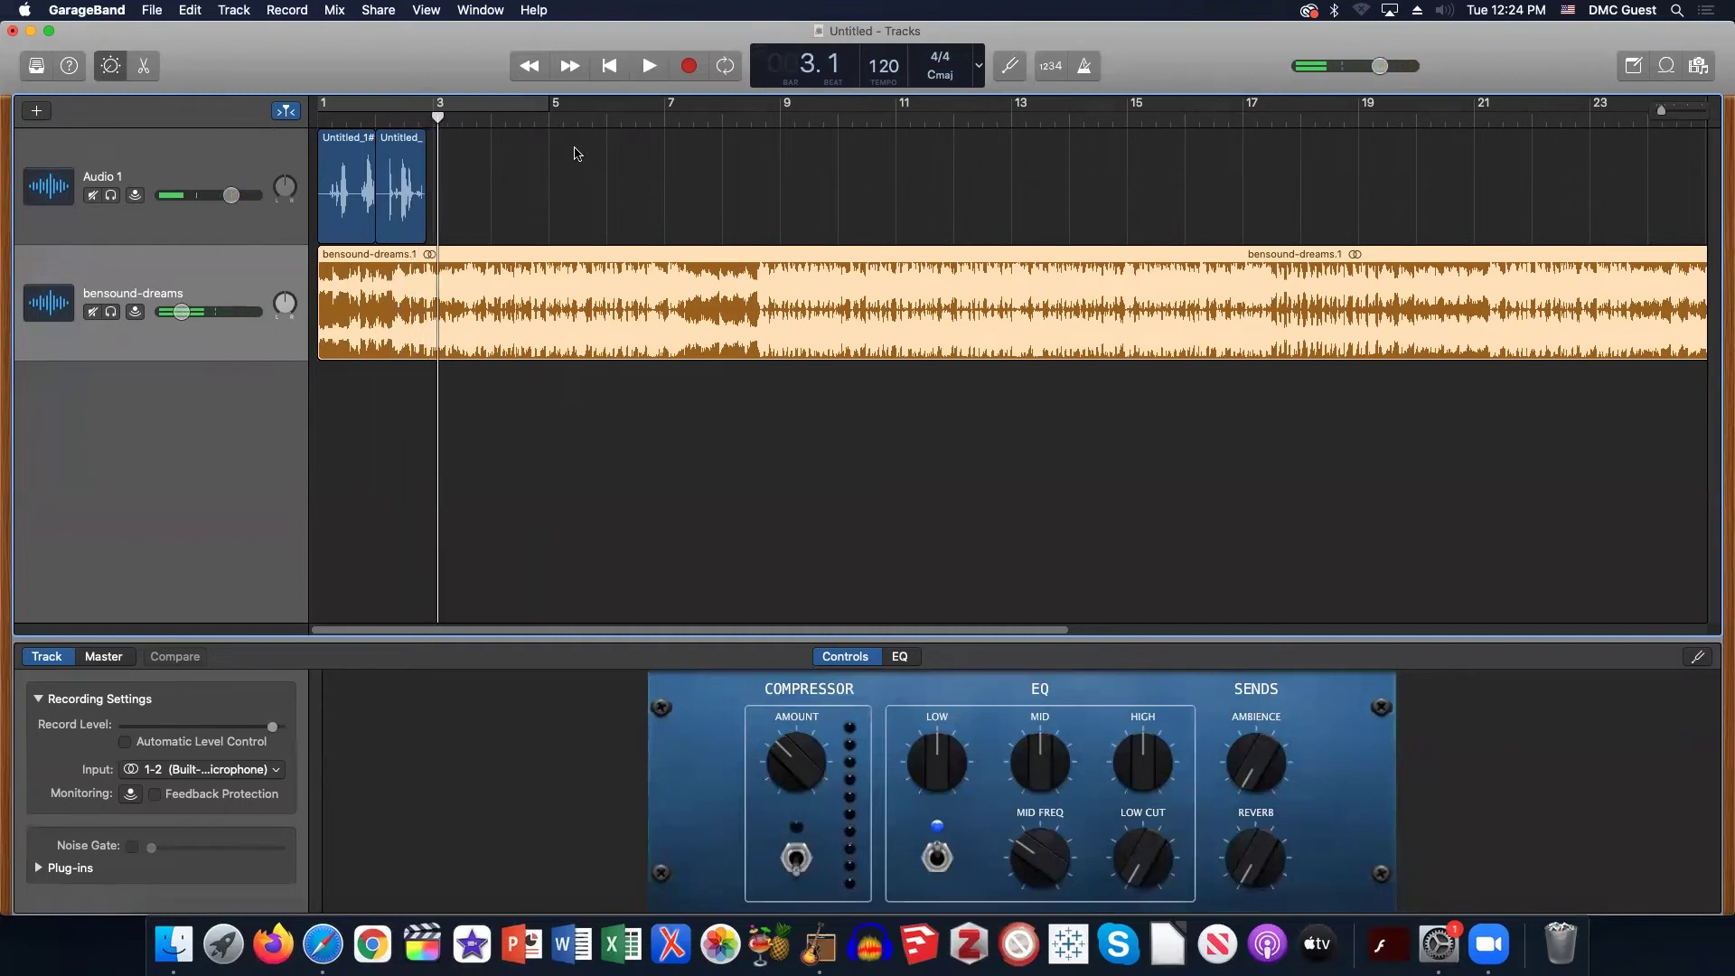
# Raise the bensound-dreams track's volume again and move the second voice piece to just before bar 4.
pyautogui.moveTo(191, 314); pyautogui.dragTo(241, 313)
pyautogui.moveTo(402, 153); pyautogui.dragTo(503, 153)
pyautogui.moveTo(373, 194)
pyautogui.mouseDown()
pyautogui.moveTo(586, 214)
pyautogui.moveTo(375, 214)
pyautogui.mouseUp()
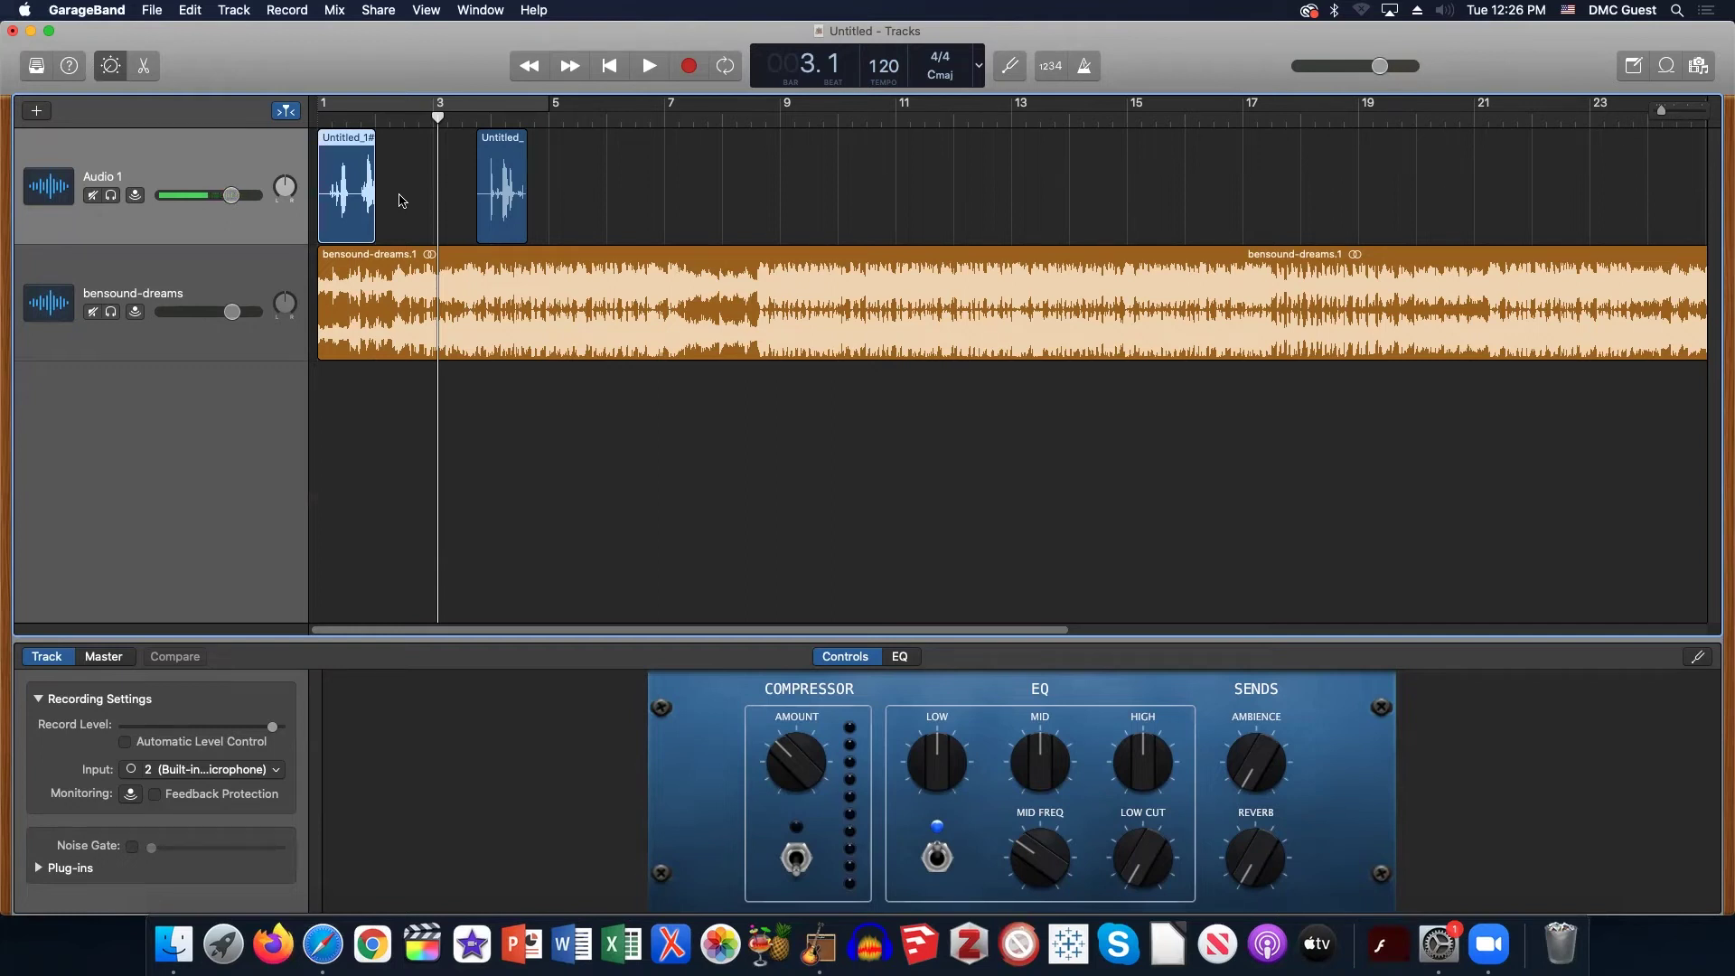
pyautogui.click(511, 204)
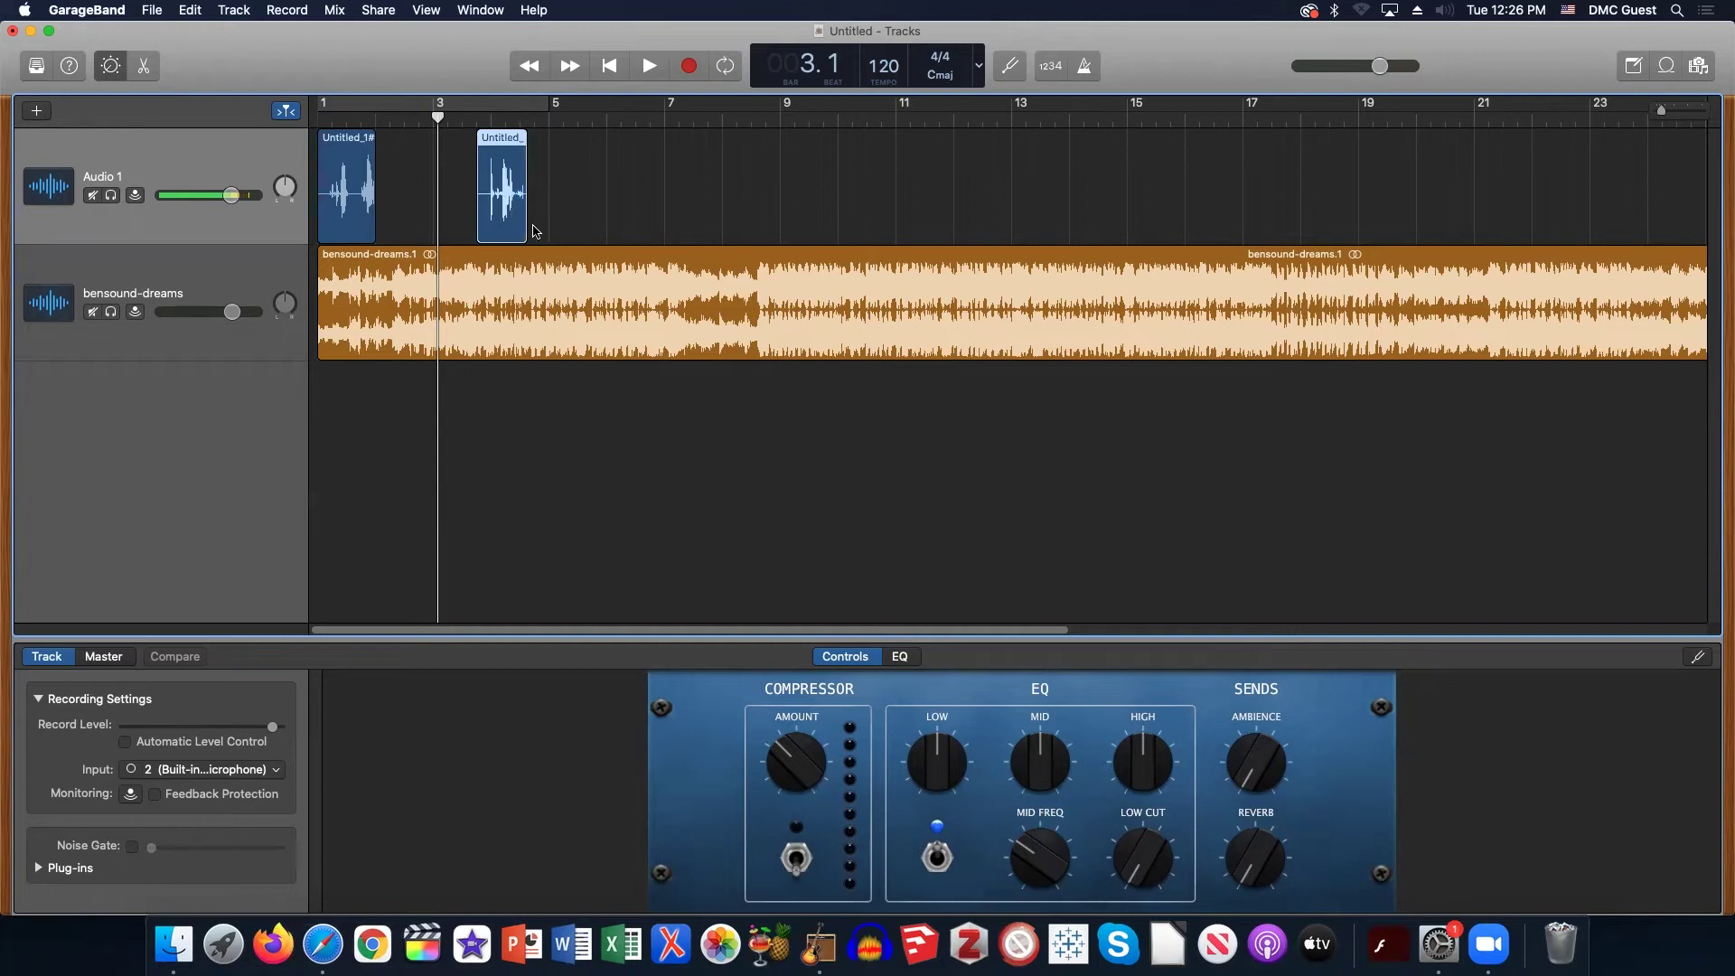
pyautogui.moveTo(479, 217)
pyautogui.mouseDown()
pyautogui.moveTo(325, 221)
pyautogui.moveTo(486, 215)
pyautogui.mouseUp()
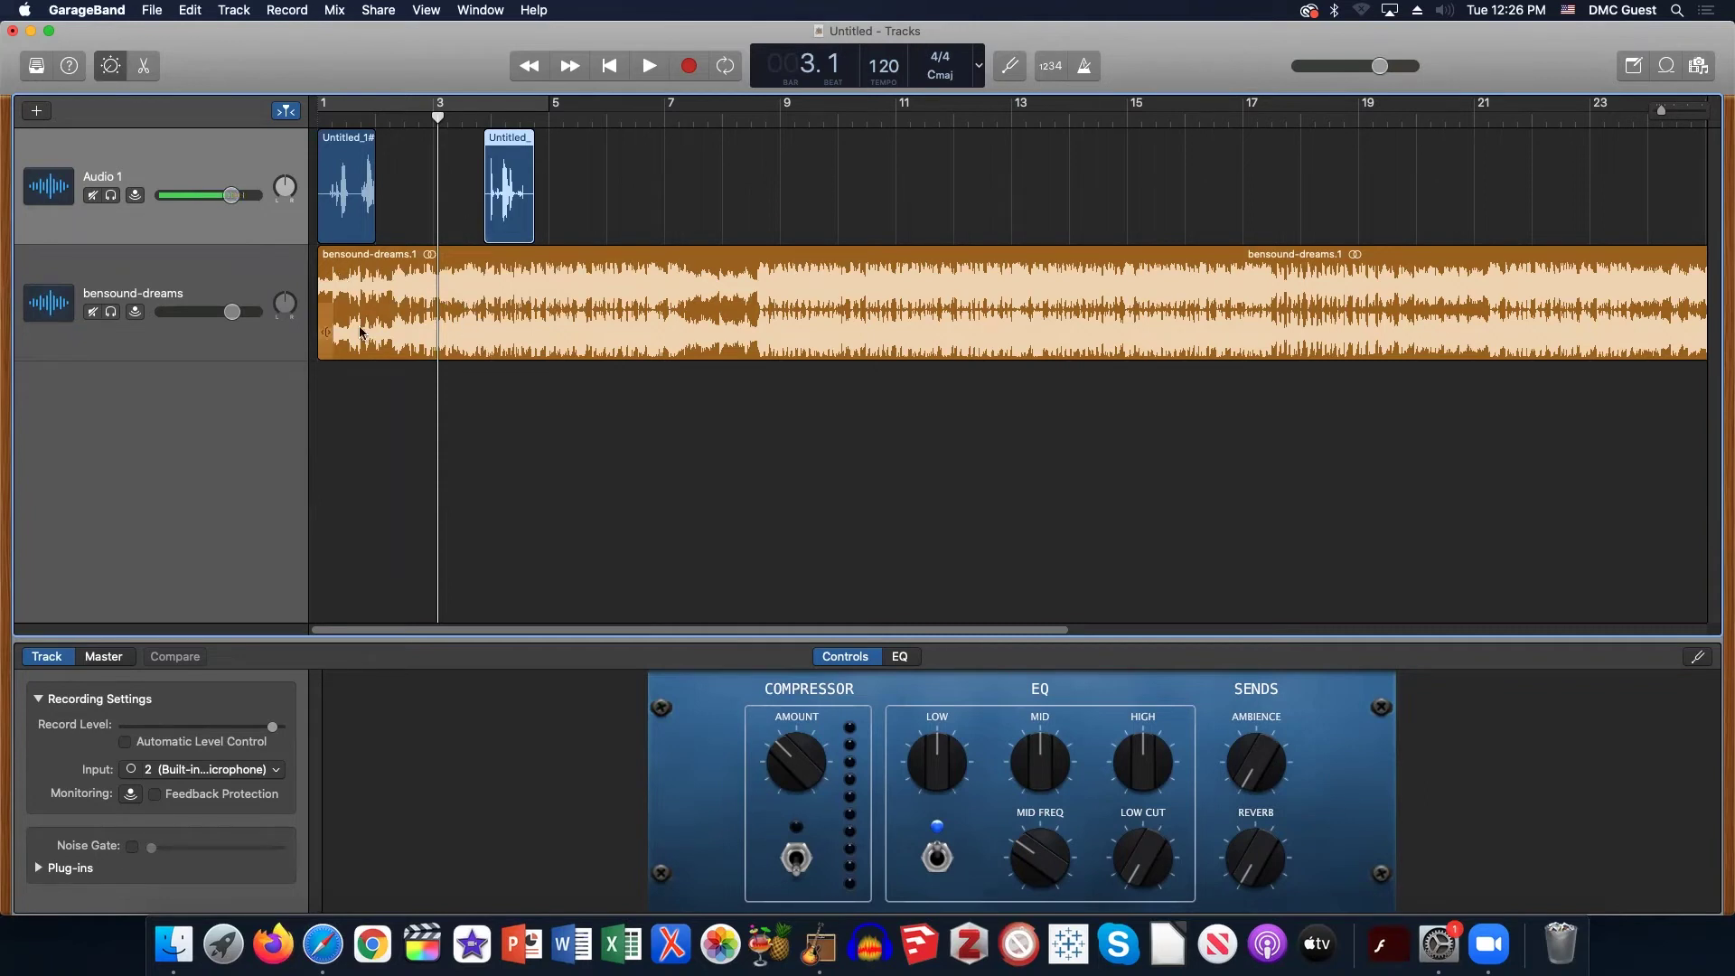
# Show volume automation and add control points on the bensound-dreams track at about bars 1, 2, 4.5 and 7.
pyautogui.moveTo(231, 314)
pyautogui.mouseDown()
pyautogui.moveTo(195, 312)
pyautogui.moveTo(239, 312)
pyautogui.mouseUp()
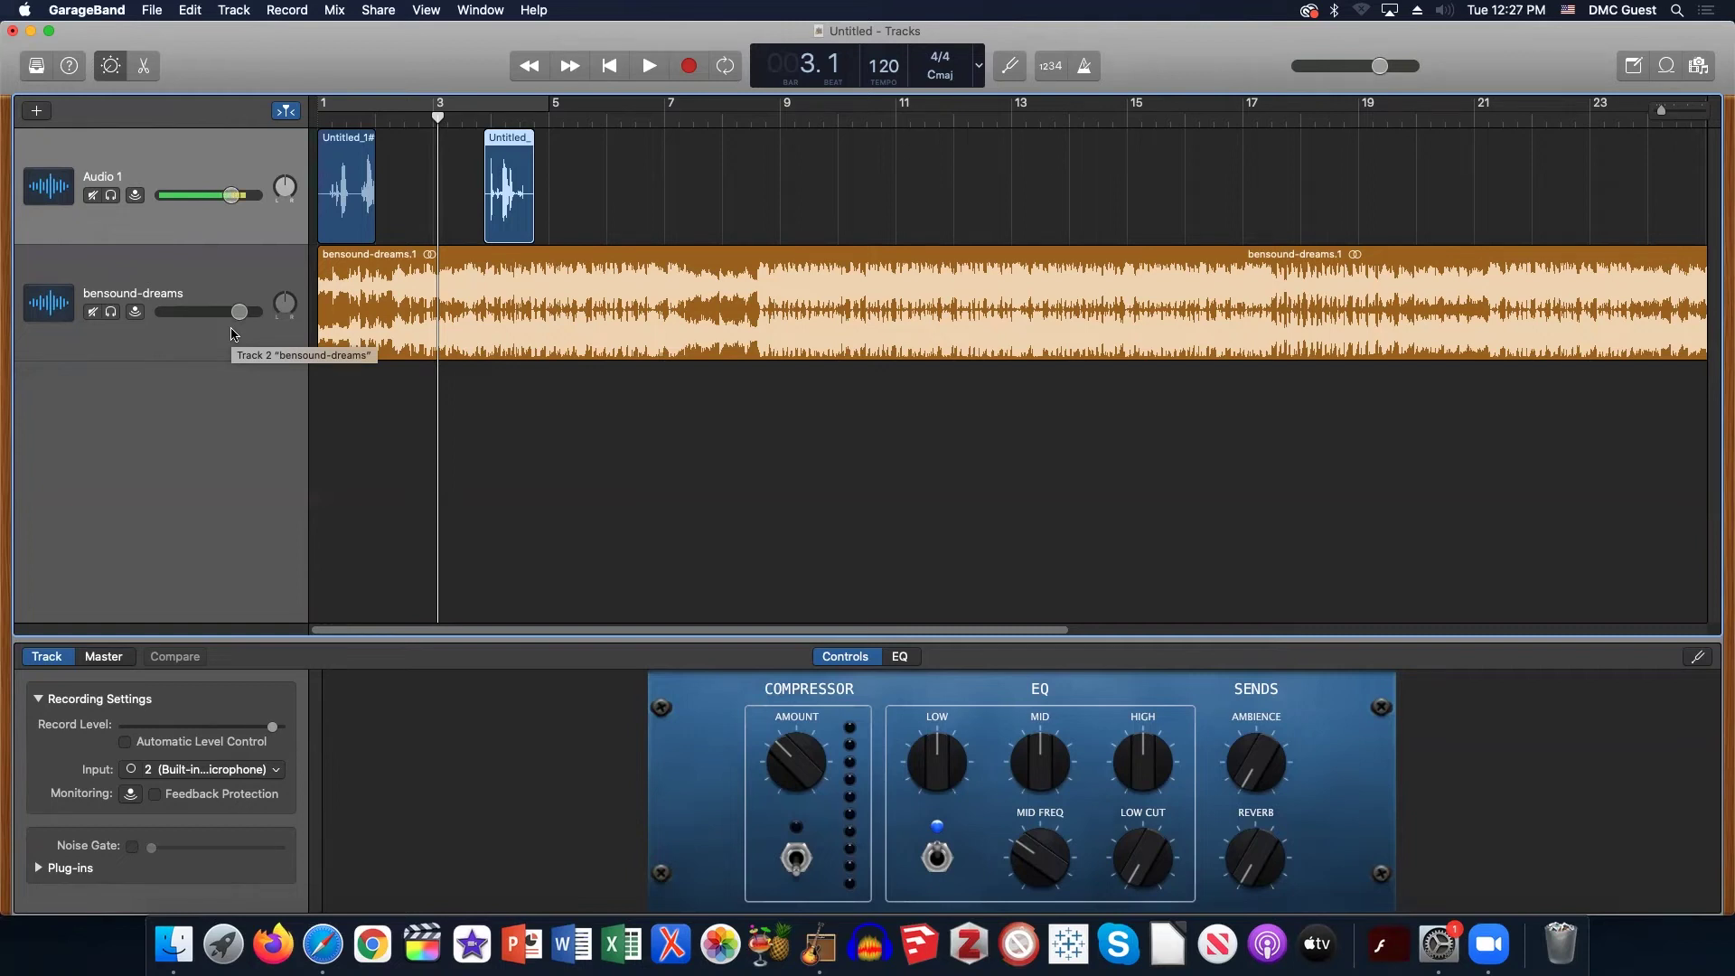
pyautogui.press('a')
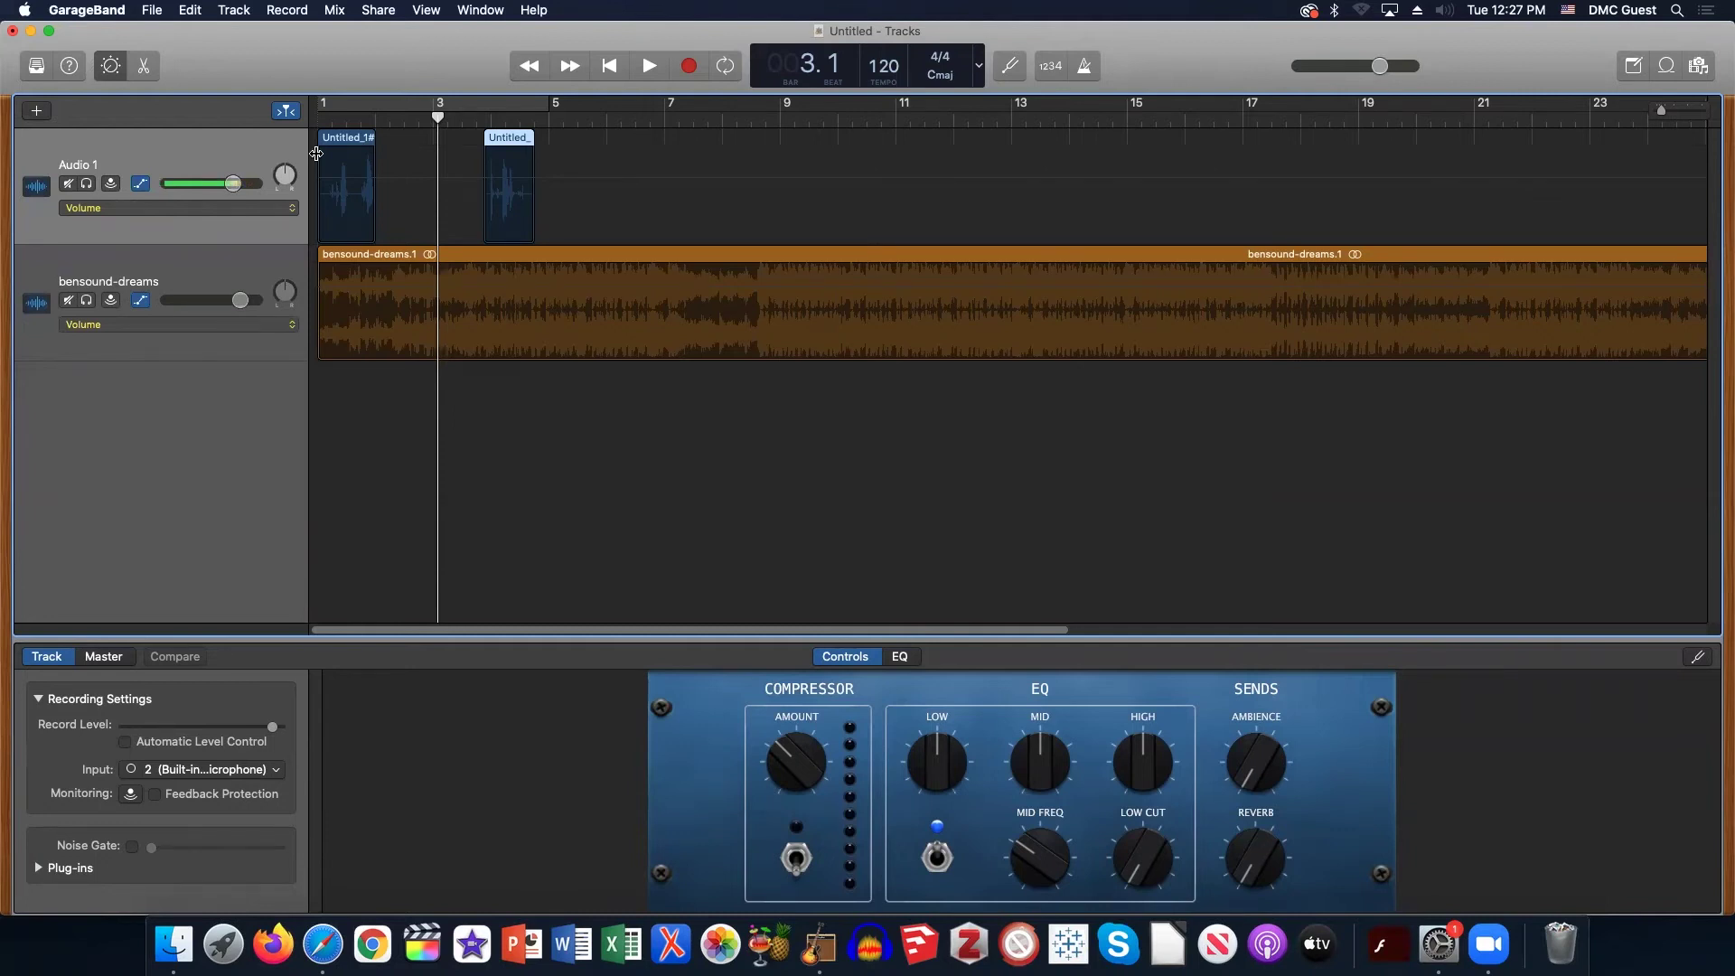
pyautogui.click(398, 284)
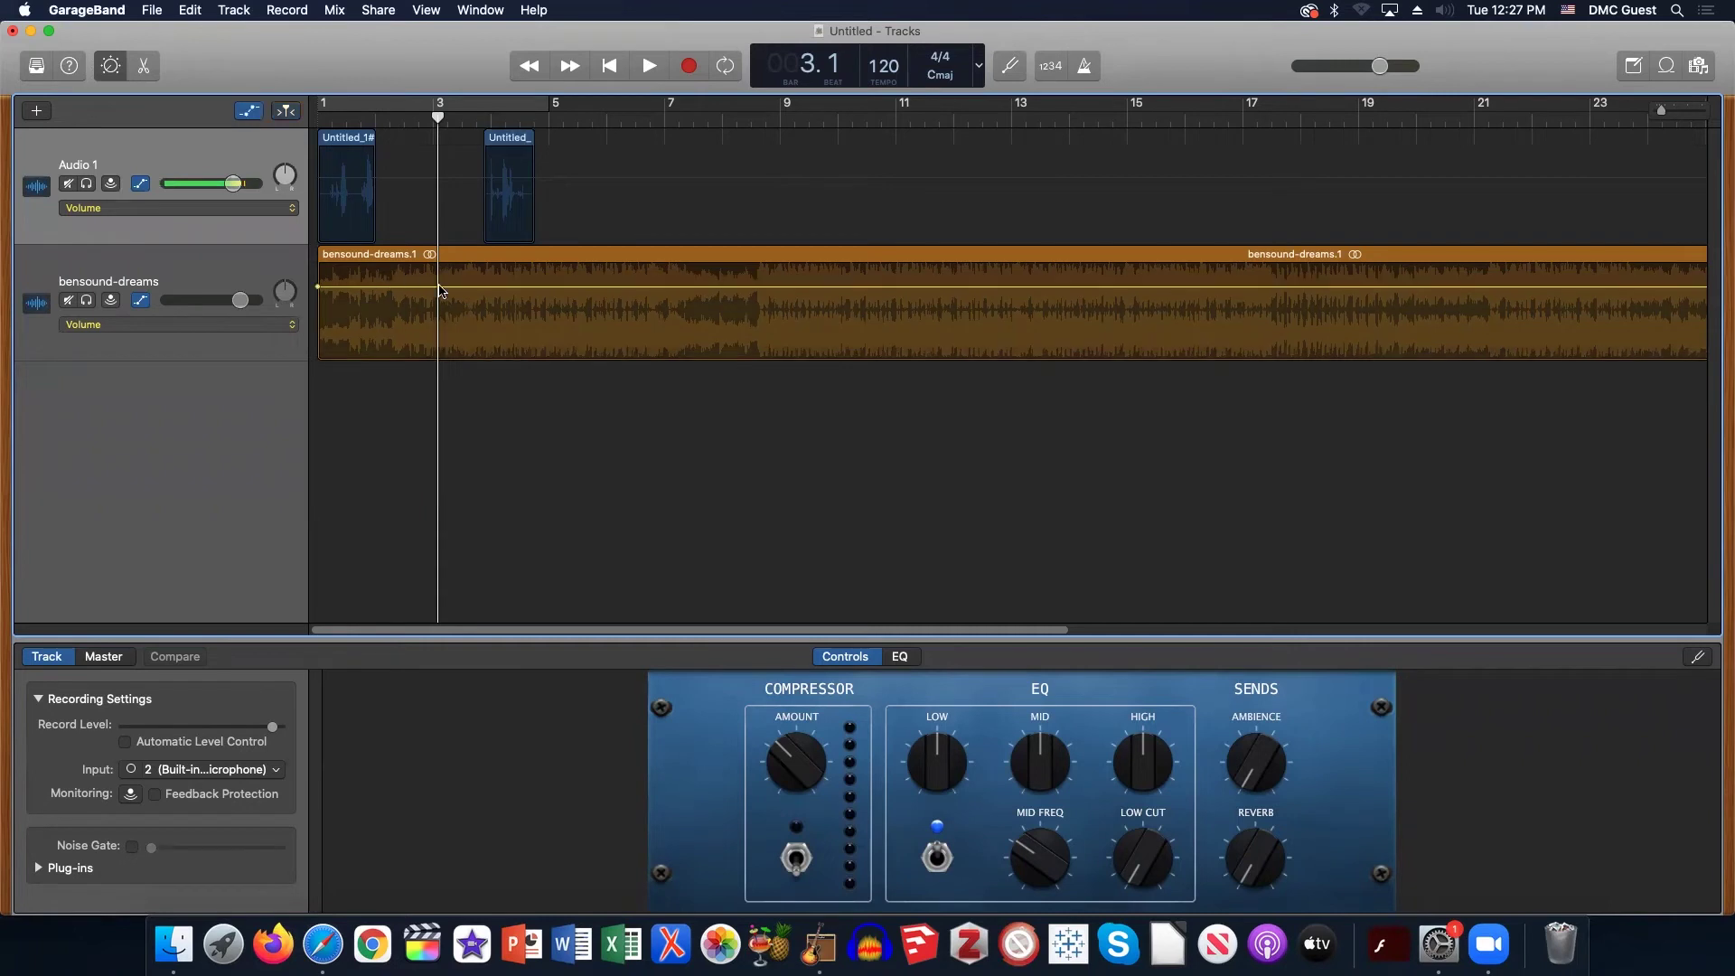
pyautogui.click(251, 326)
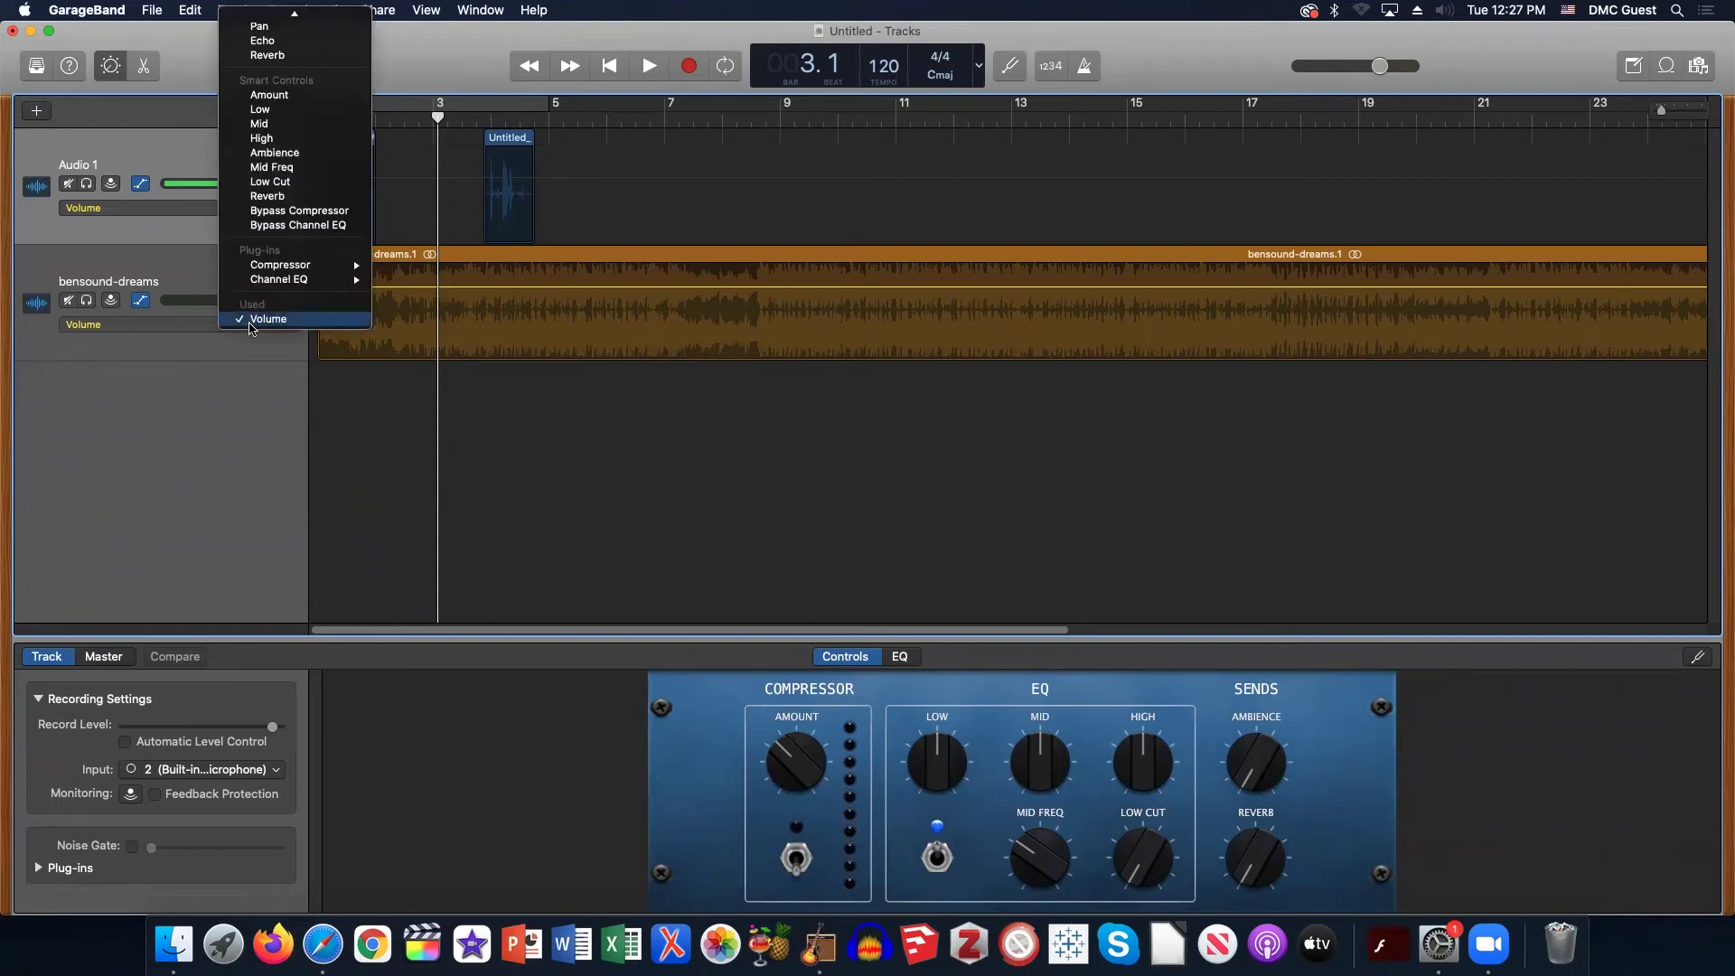
pyautogui.click(251, 323)
pyautogui.click(384, 286)
pyautogui.click(524, 286)
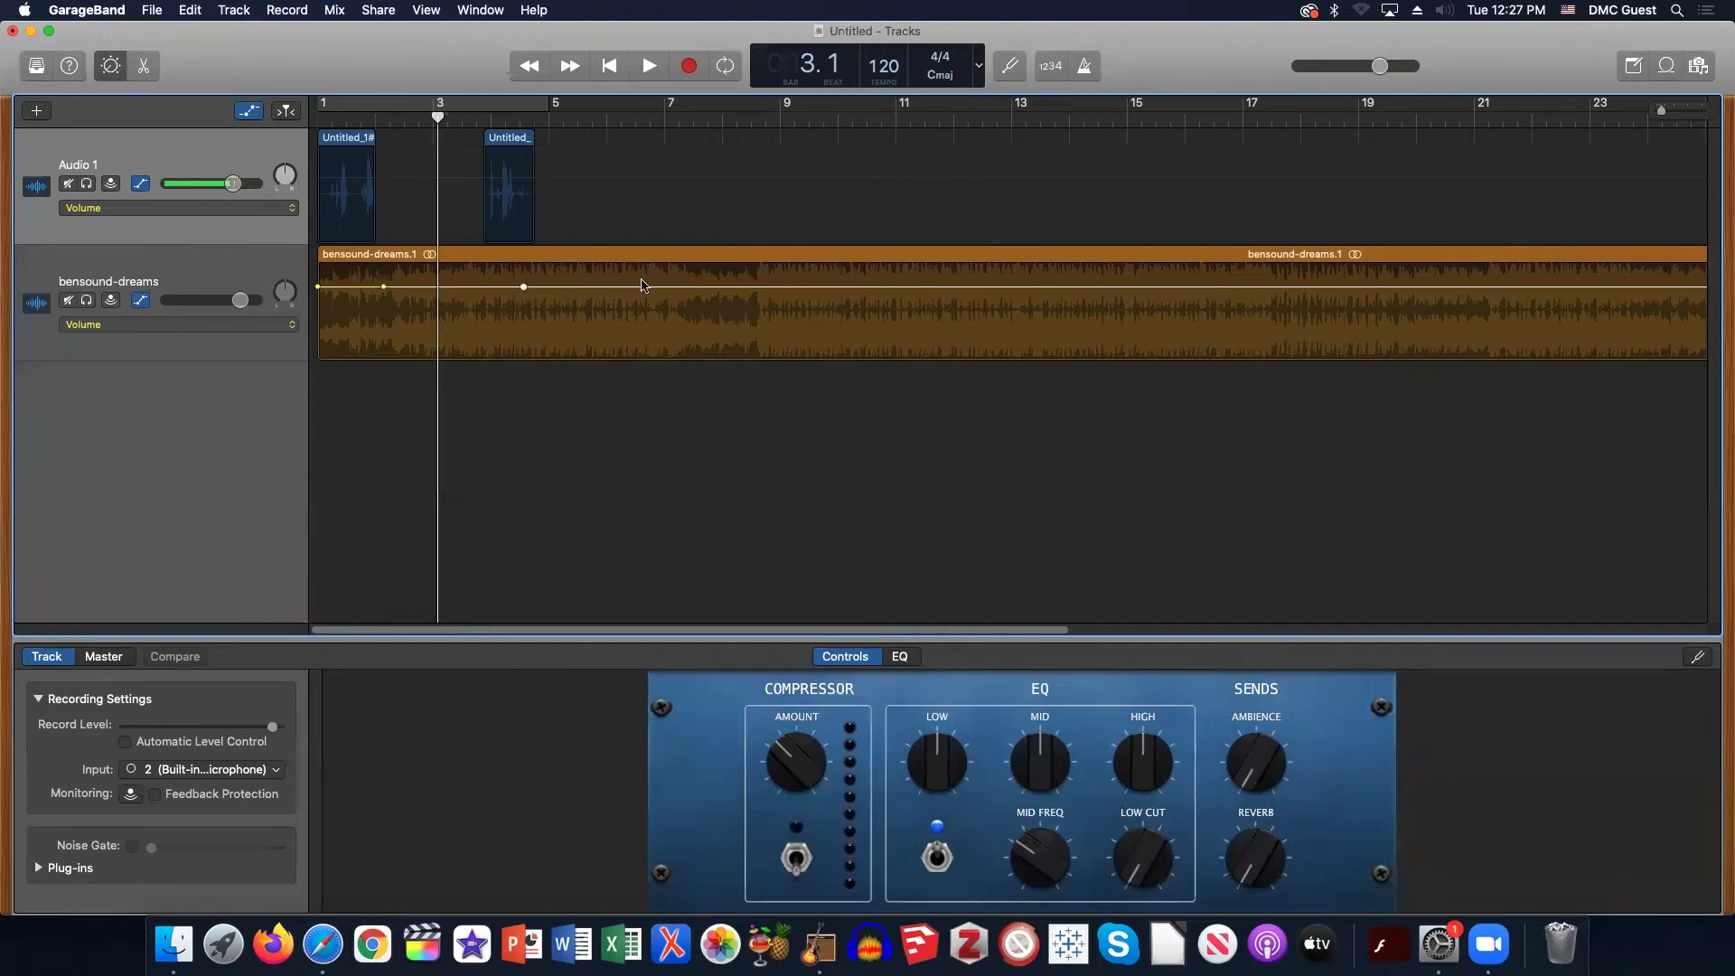
pyautogui.click(684, 286)
# Shape the music's volume curve: fade in from silence at bar 1, lower bars 2 to 4.5, and slightly lower everything after bar 7.
pyautogui.moveTo(318, 286); pyautogui.dragTo(365, 347)
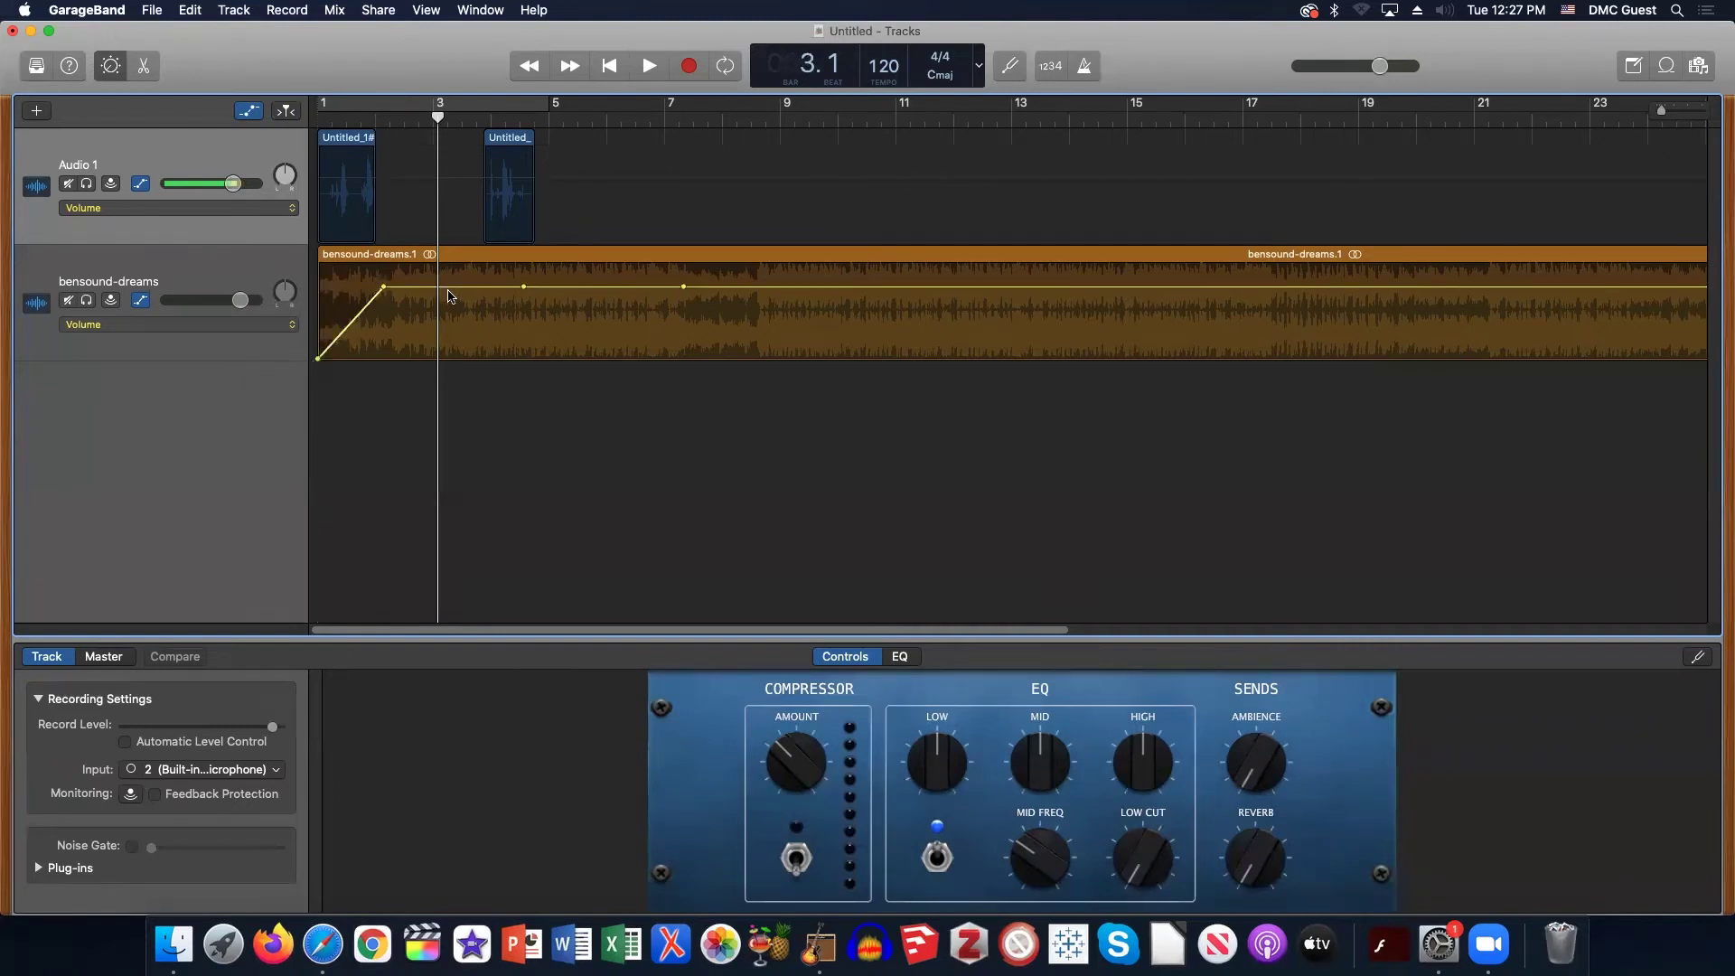
pyautogui.moveTo(452, 288); pyautogui.dragTo(447, 316)
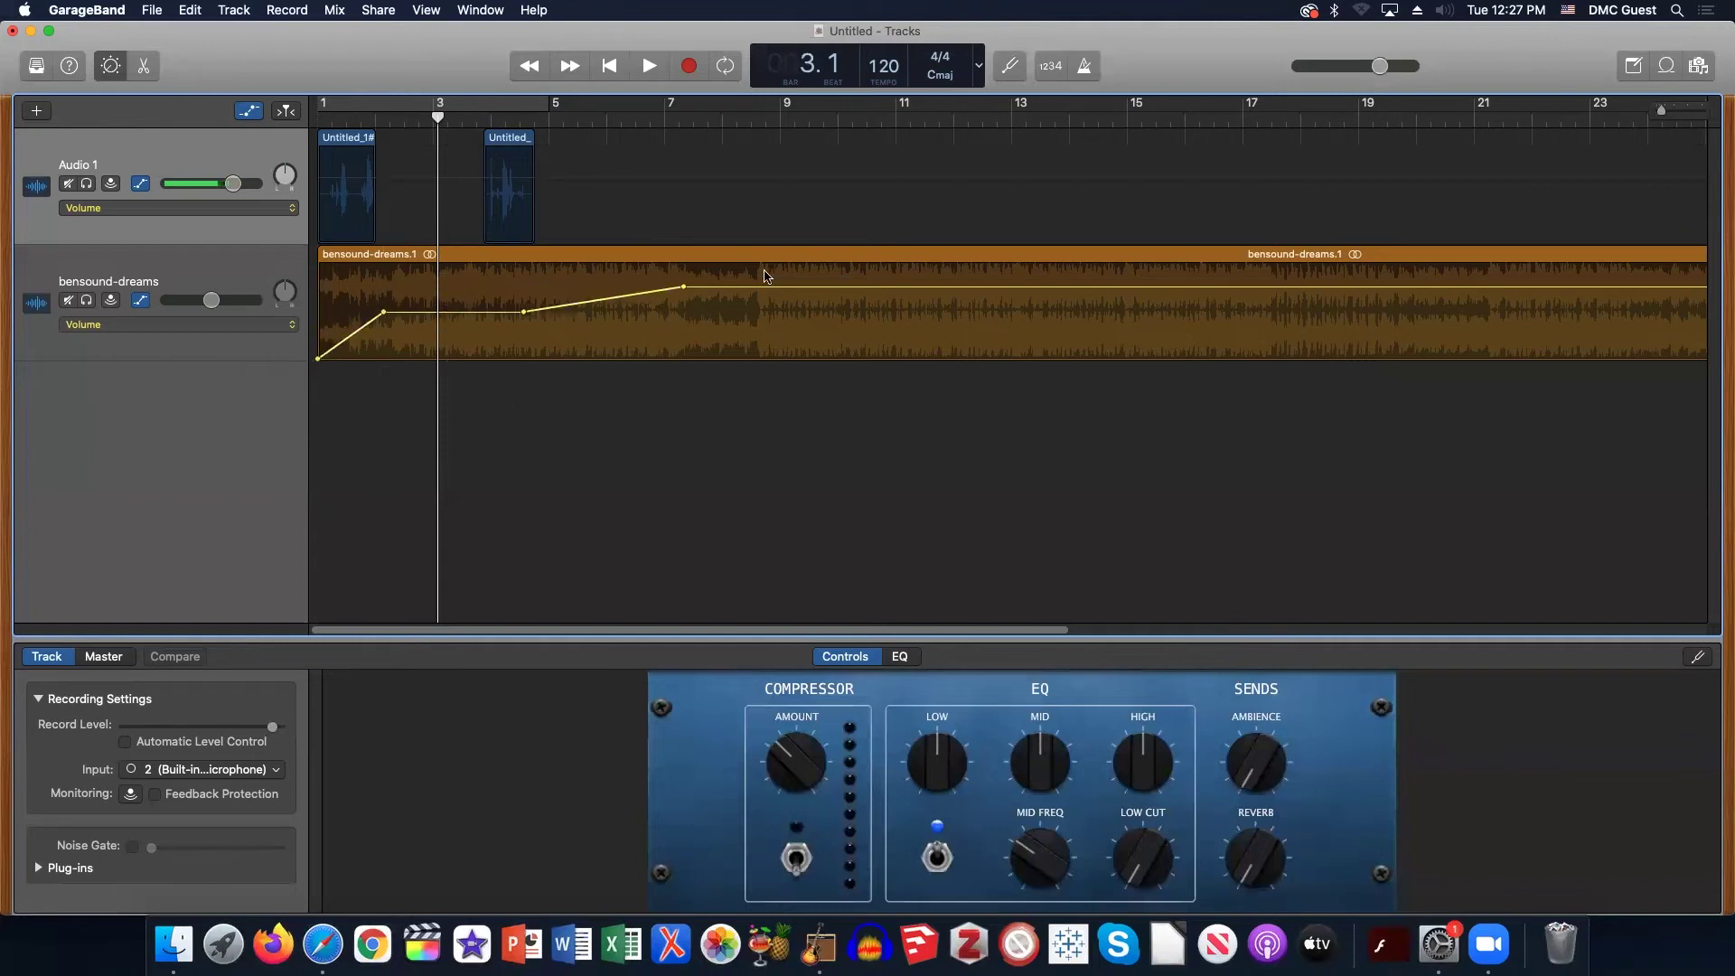
pyautogui.moveTo(747, 289); pyautogui.dragTo(748, 305)
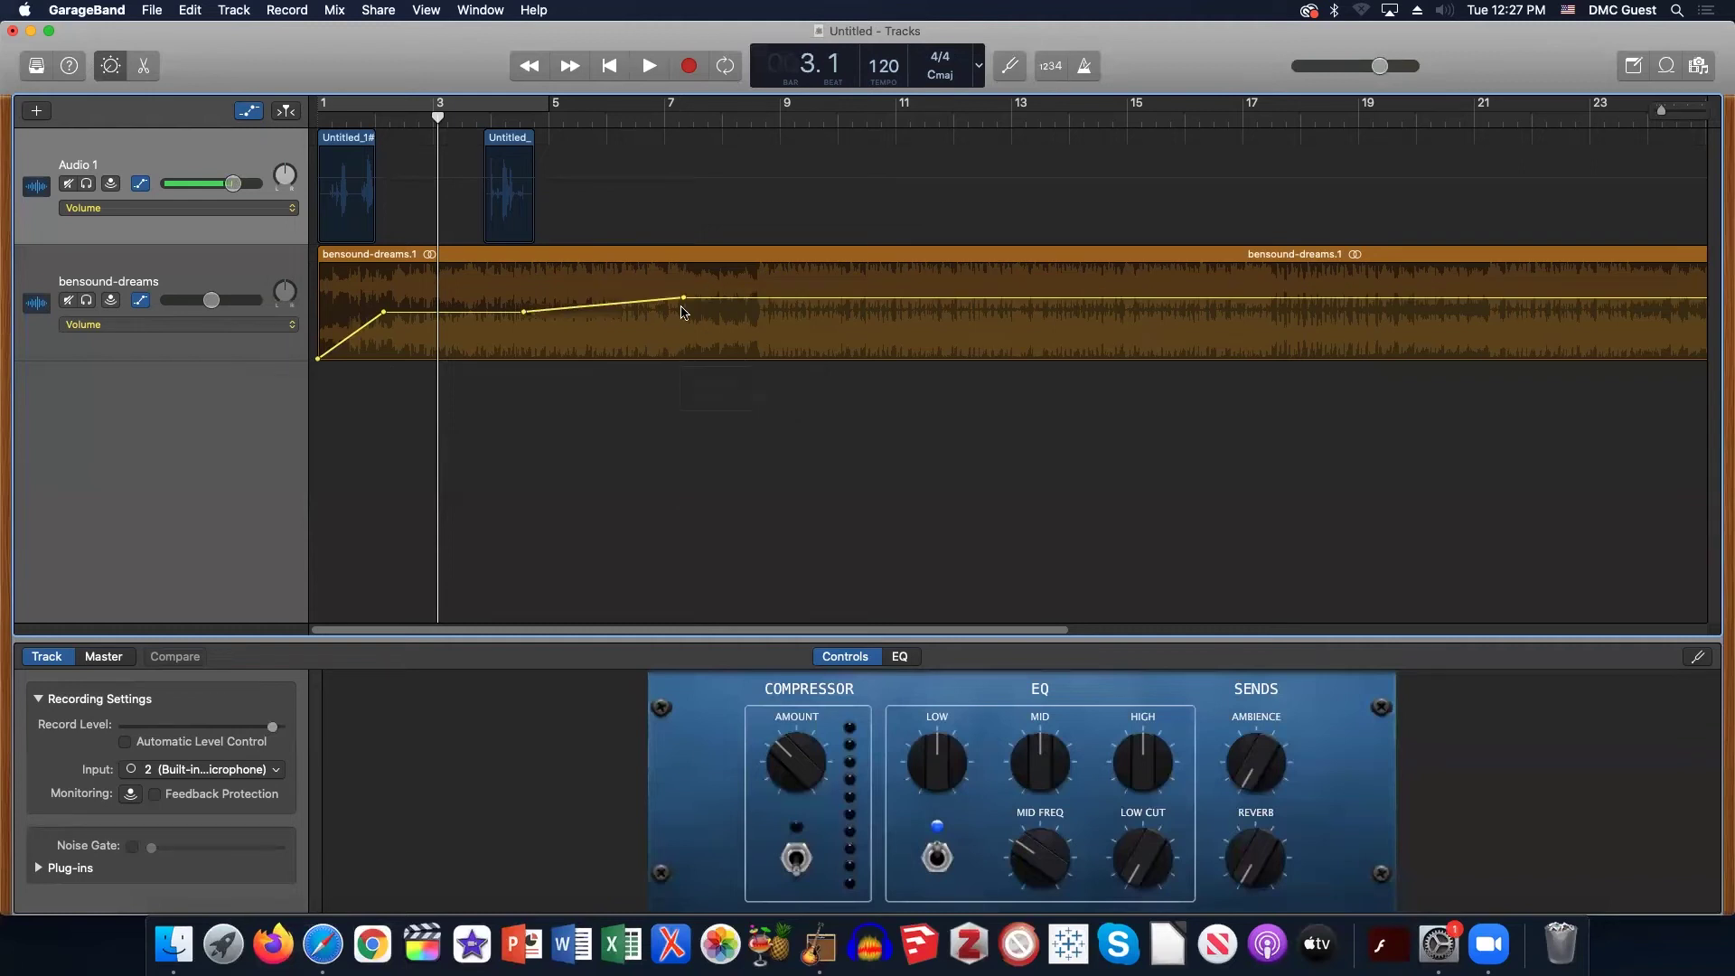
# Play the project from the beginning to hear the automated music volume, and stop just after bar 3.
pyautogui.press('Return')
pyautogui.press('space')
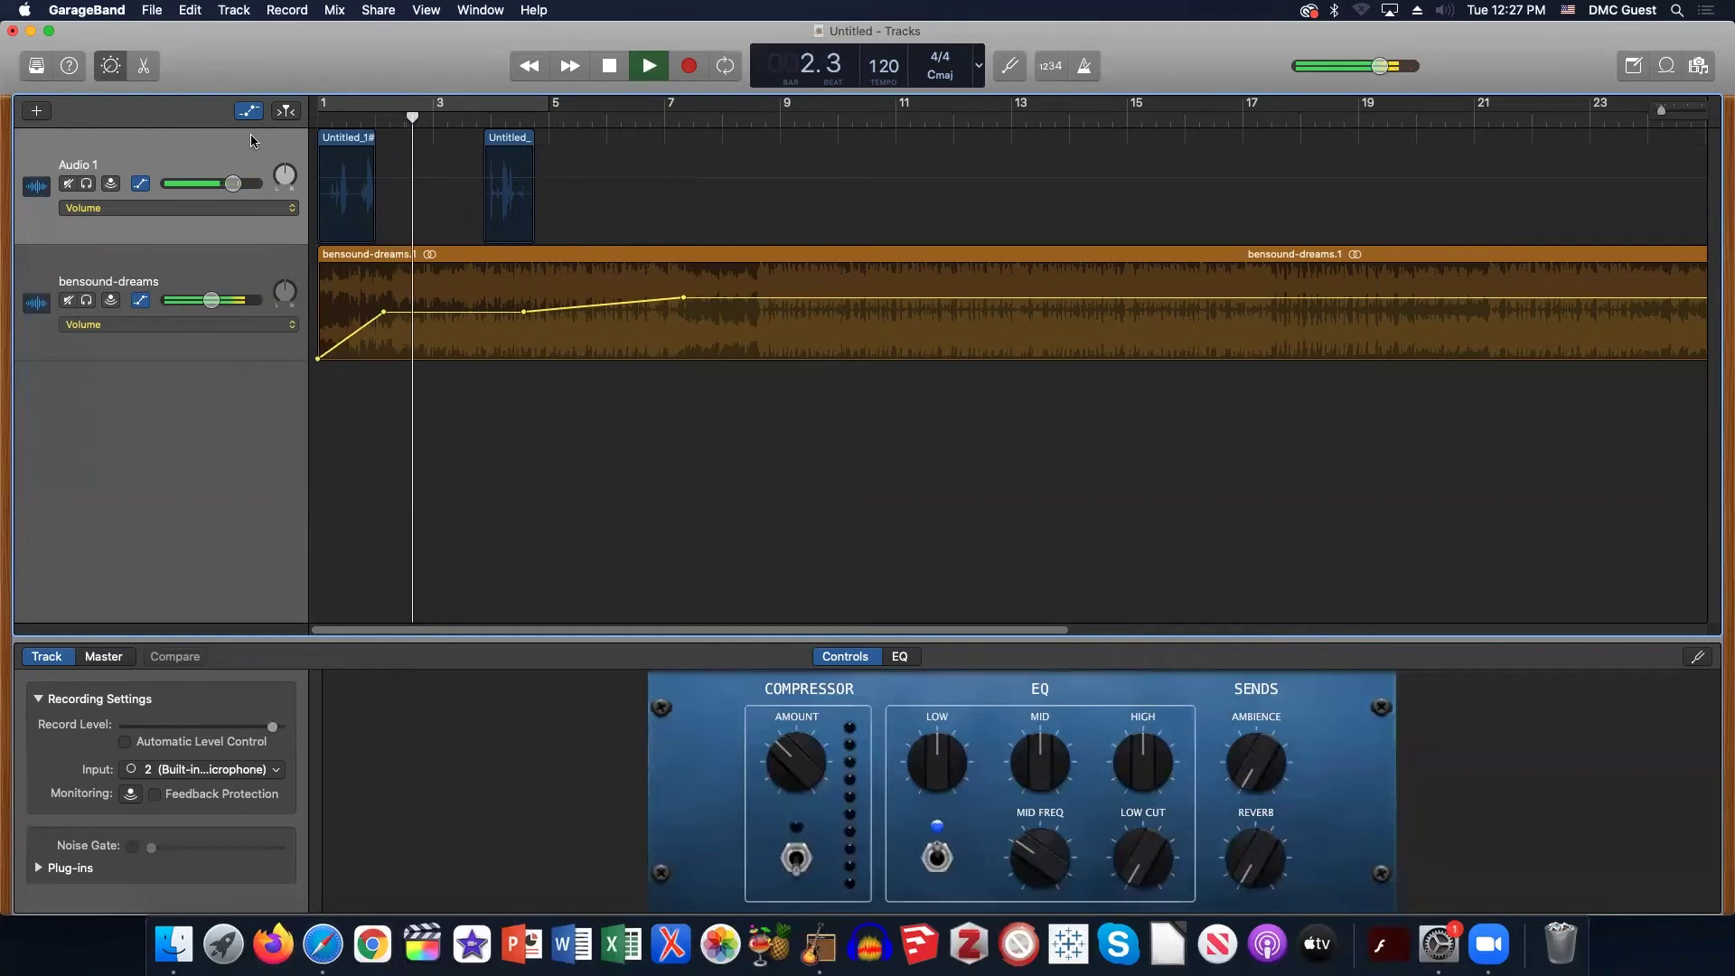
pyautogui.press('space')
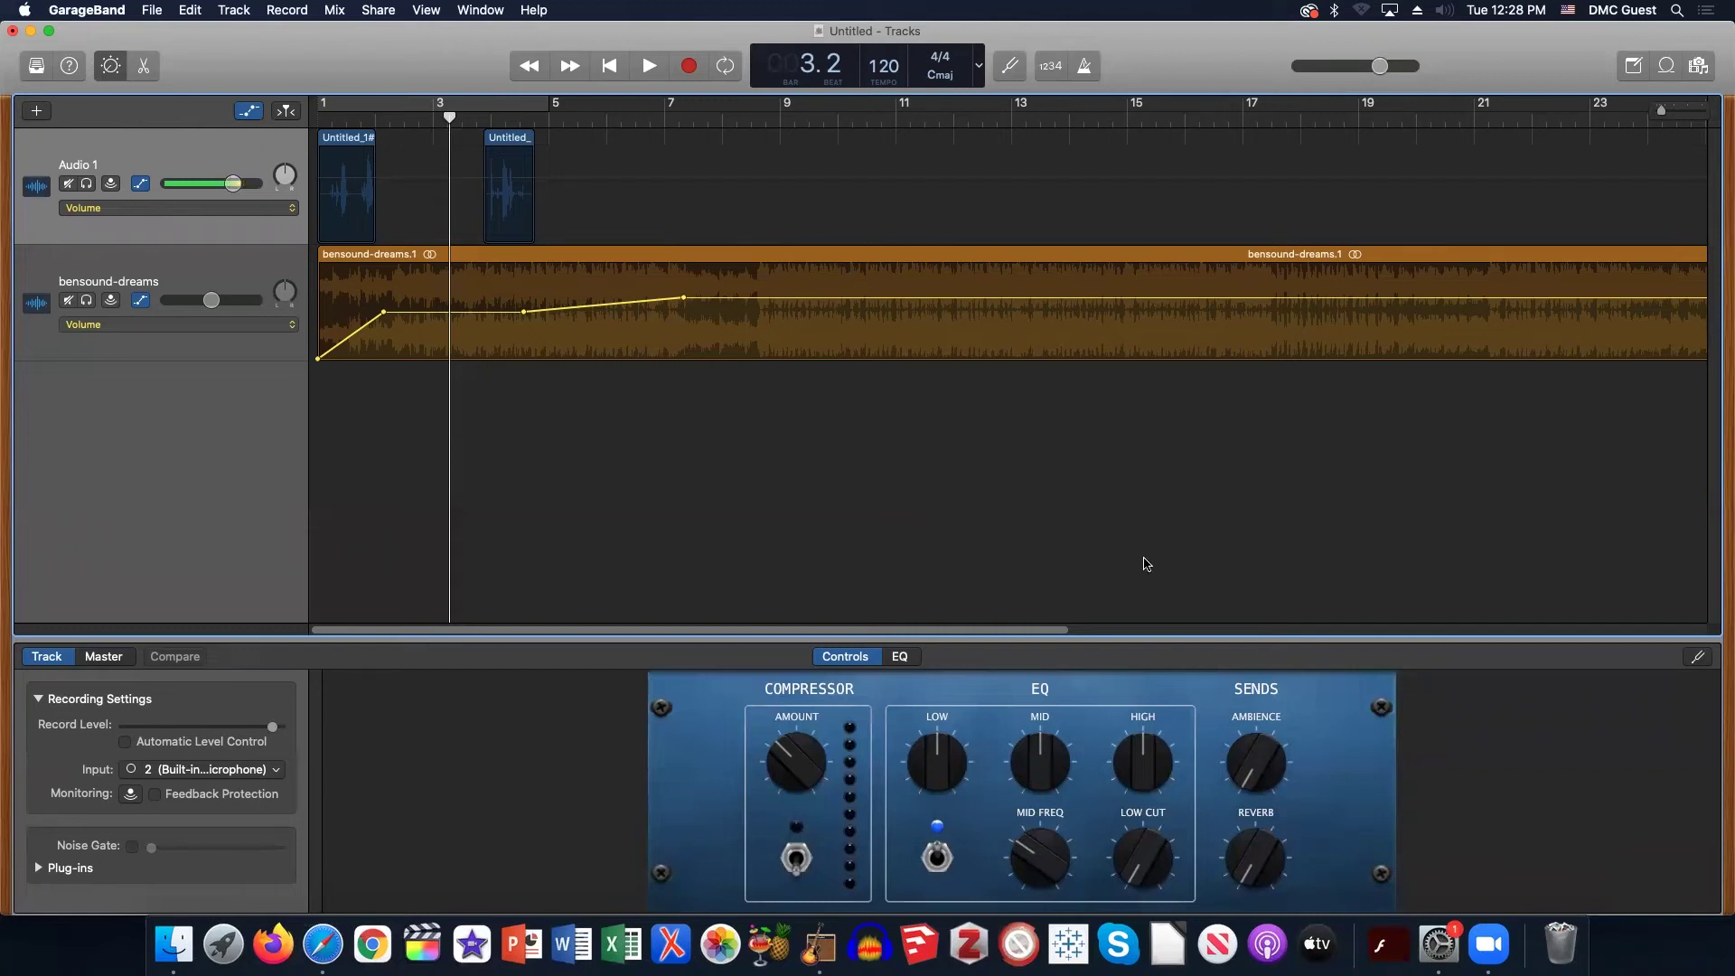
# Hide and show the track automation several times, leaving it shown.
pyautogui.press('a')
pyautogui.press('a')
pyautogui.press('a')
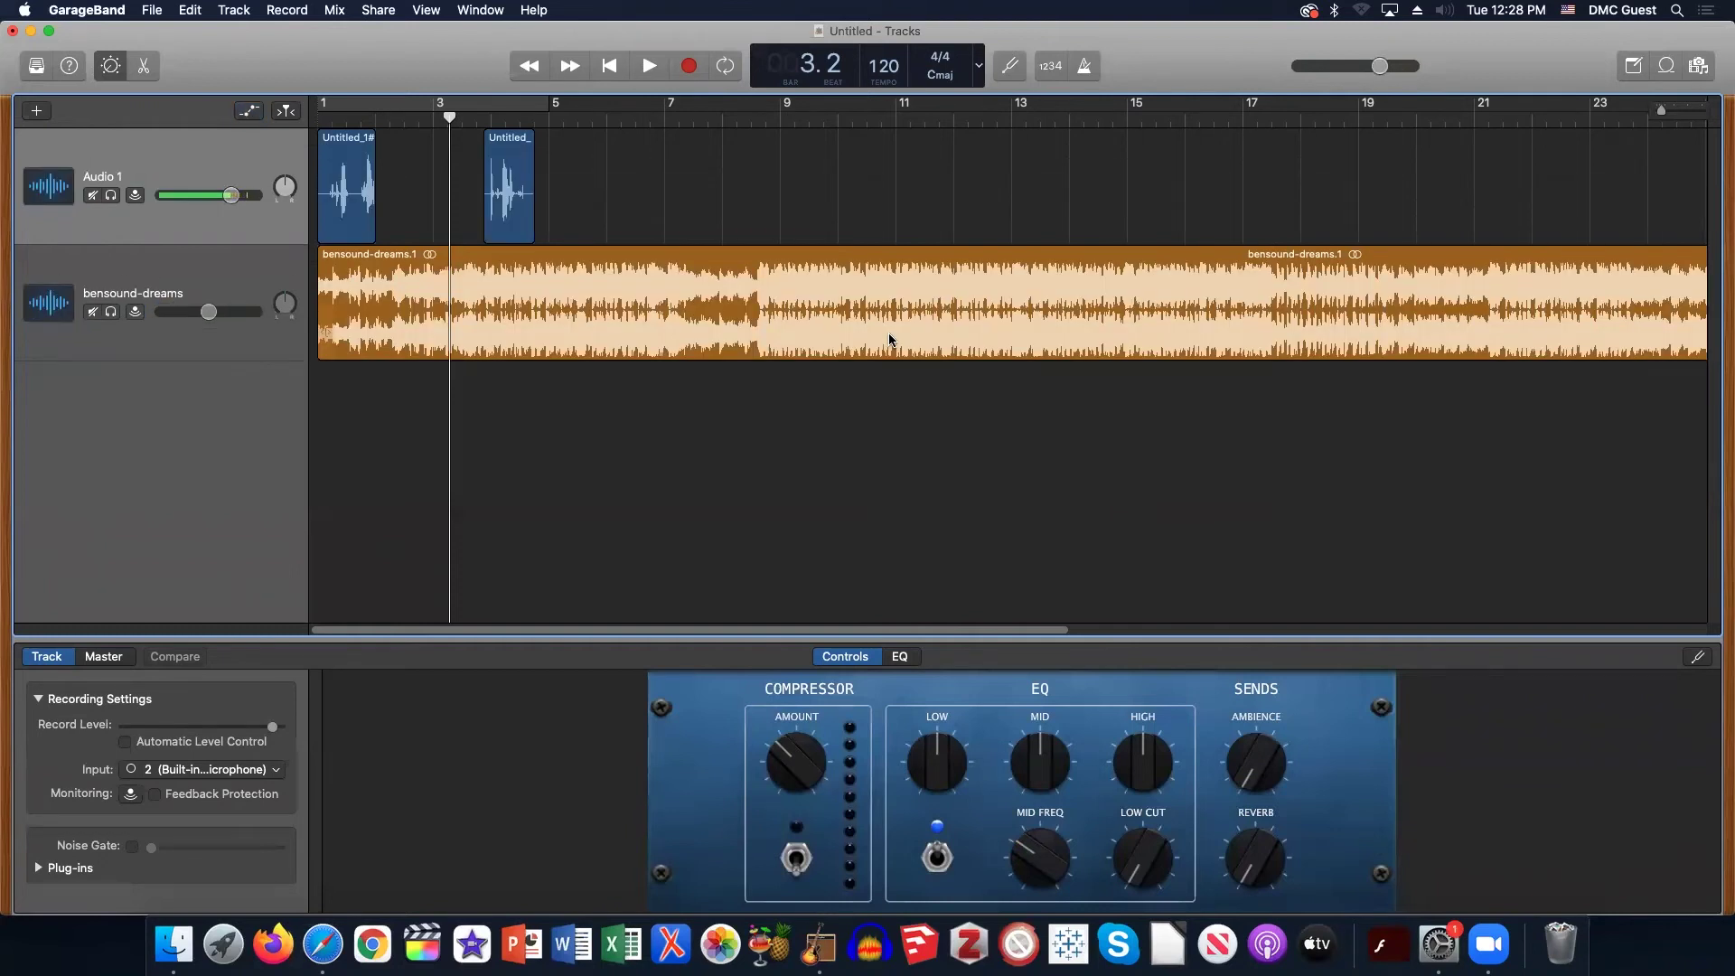
pyautogui.press('a')
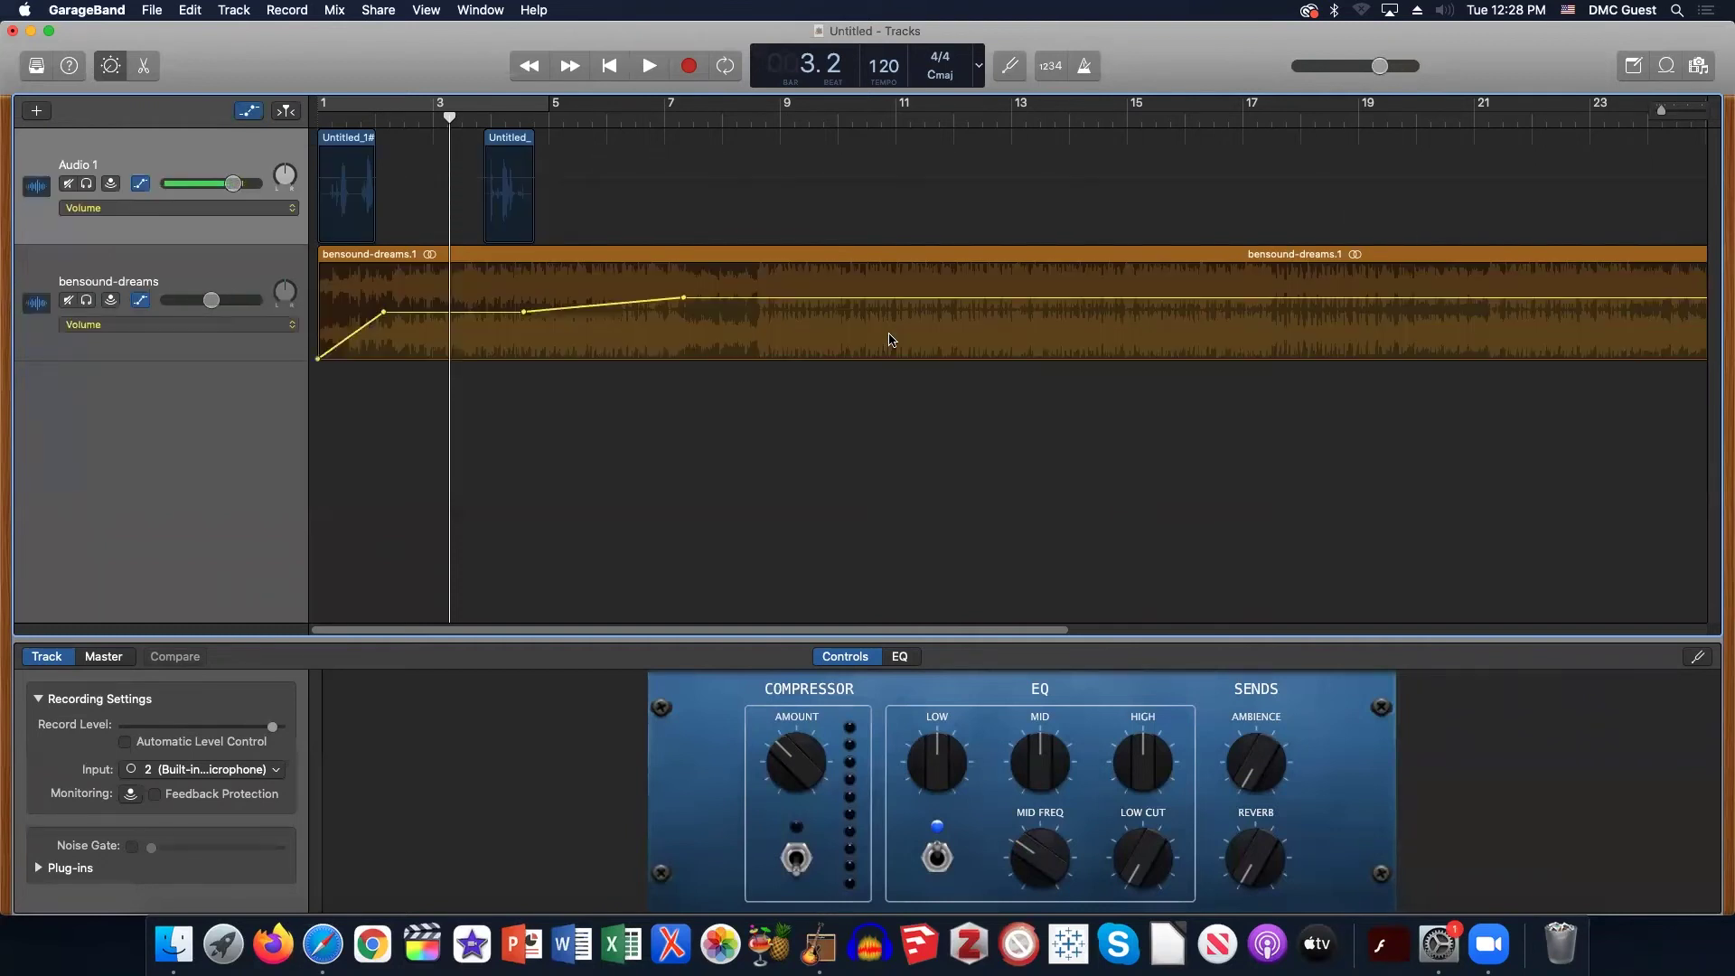
pyautogui.press('a')
pyautogui.press('a')
pyautogui.press('a')
pyautogui.press('a')
# Add a dip to the music's volume curve between about bars 14 and 16.5, with its starting point at +0.1 dB.
pyautogui.click(1093, 297)
pyautogui.click(1221, 297)
pyautogui.moveTo(1148, 299); pyautogui.dragTo(1094, 293)
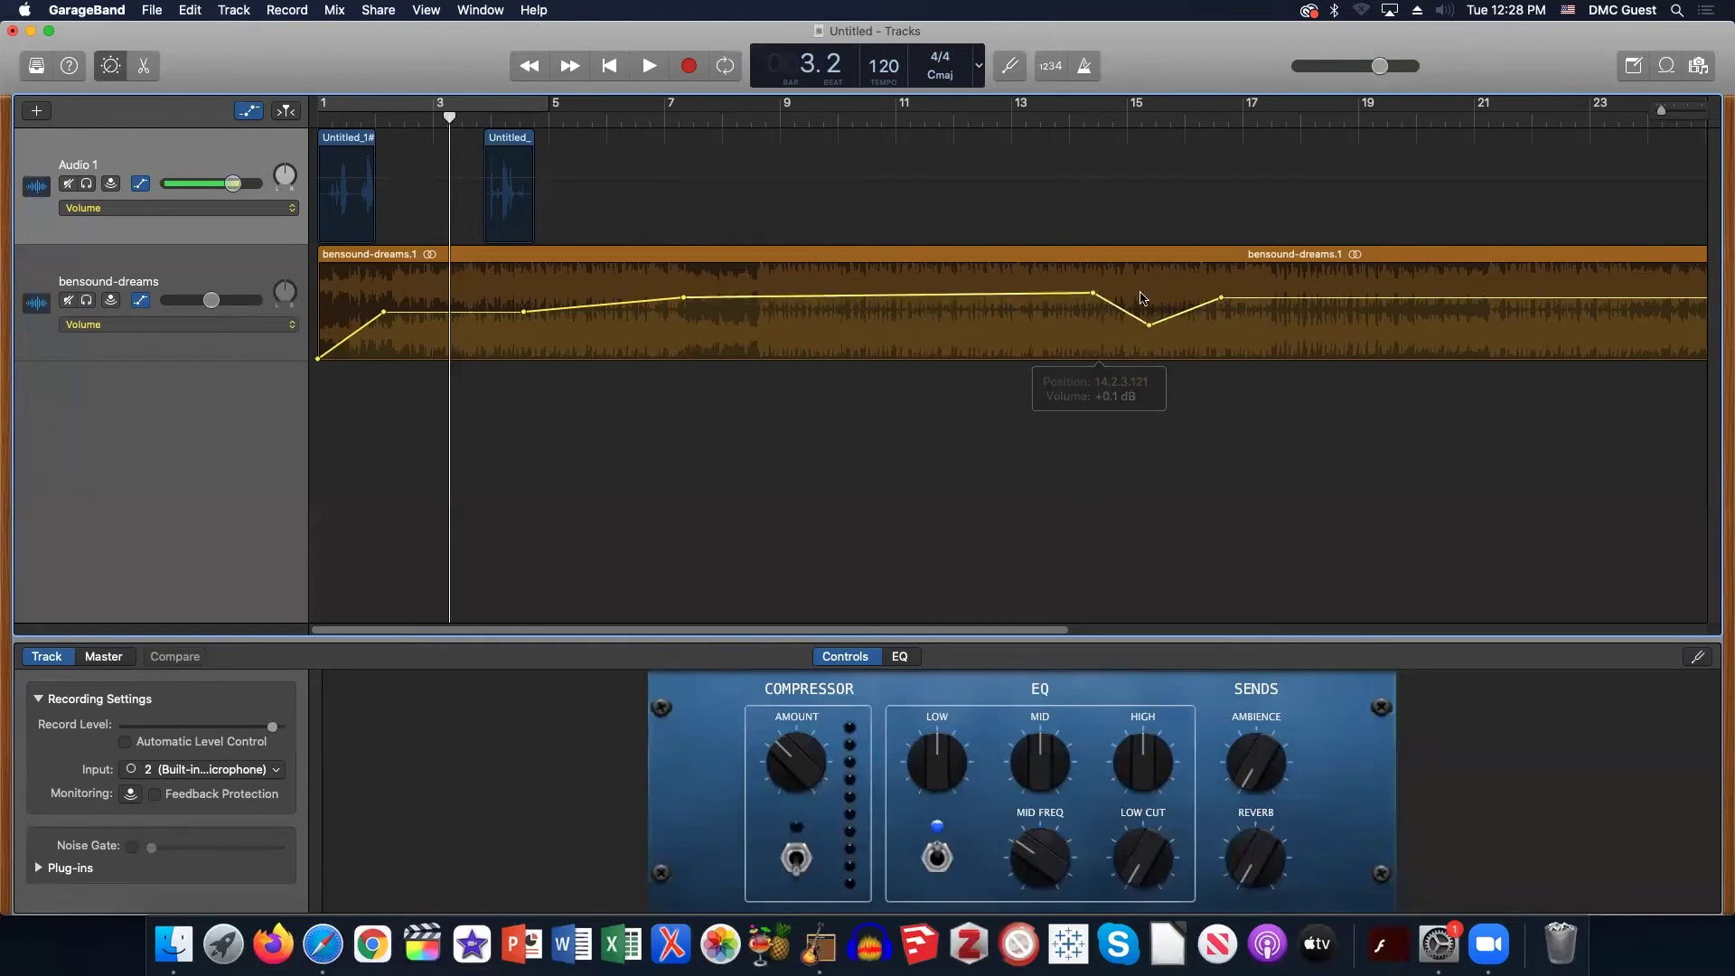
# Examine the automation parameters available for the bensound-dreams track, keeping Volume selected.
pyautogui.click(282, 326)
pyautogui.scroll(2, 307, 122)
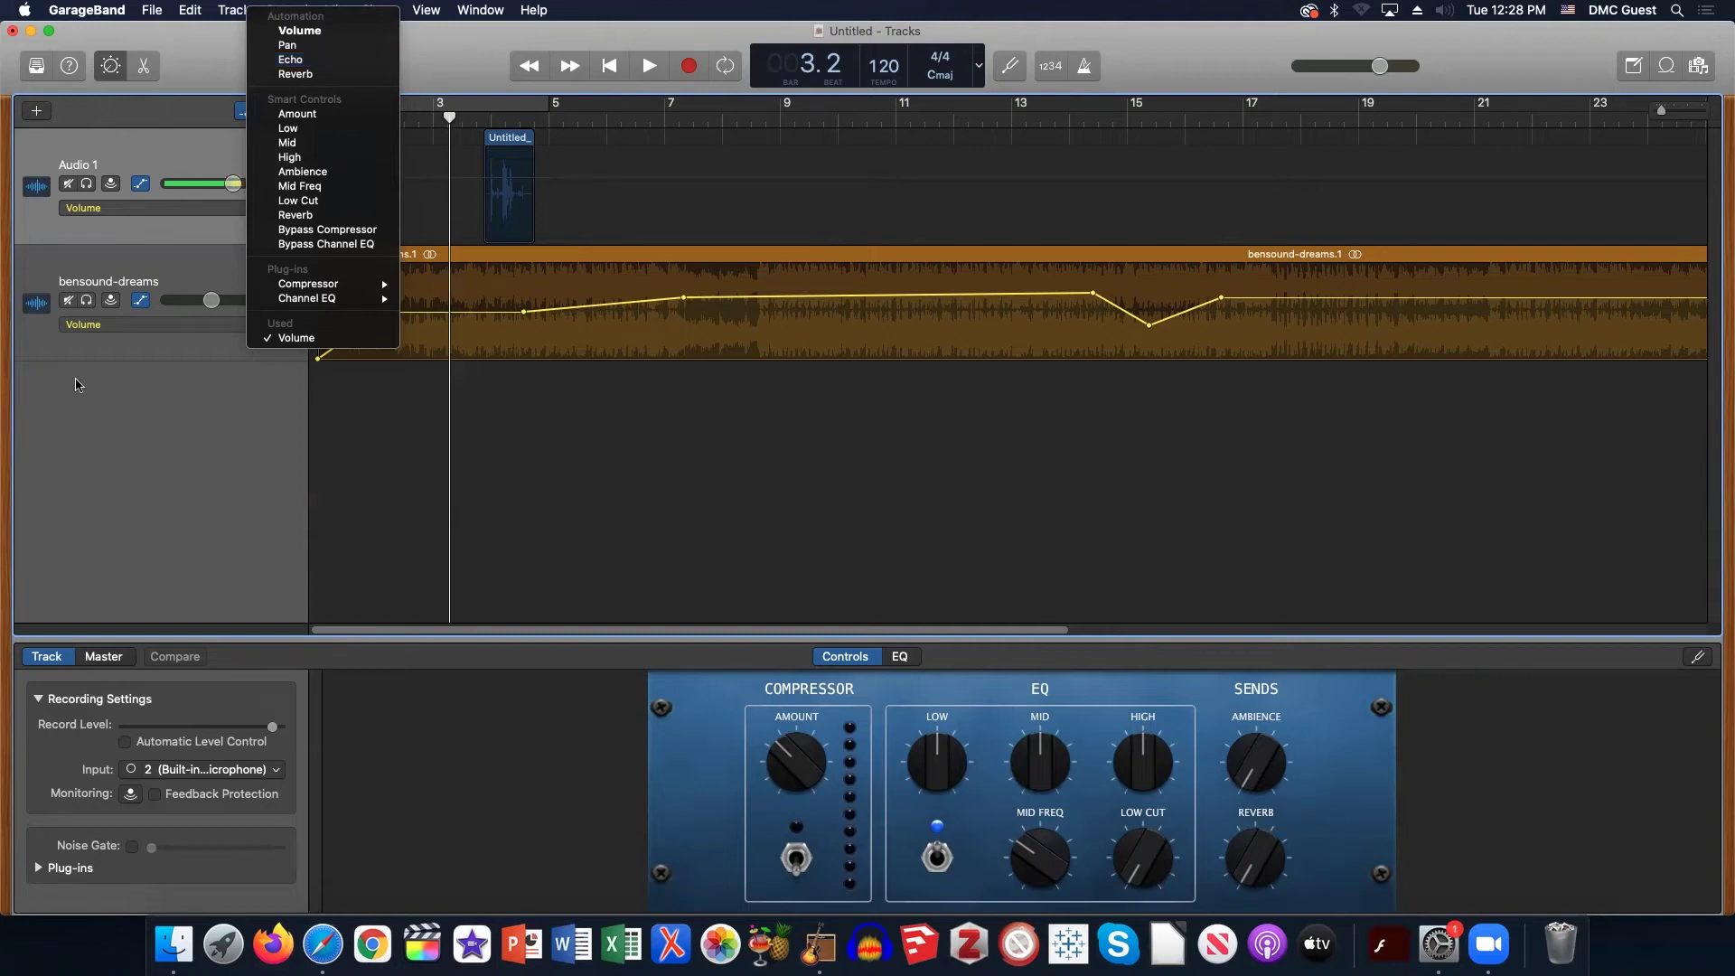
pyautogui.click(100, 369)
pyautogui.click(150, 327)
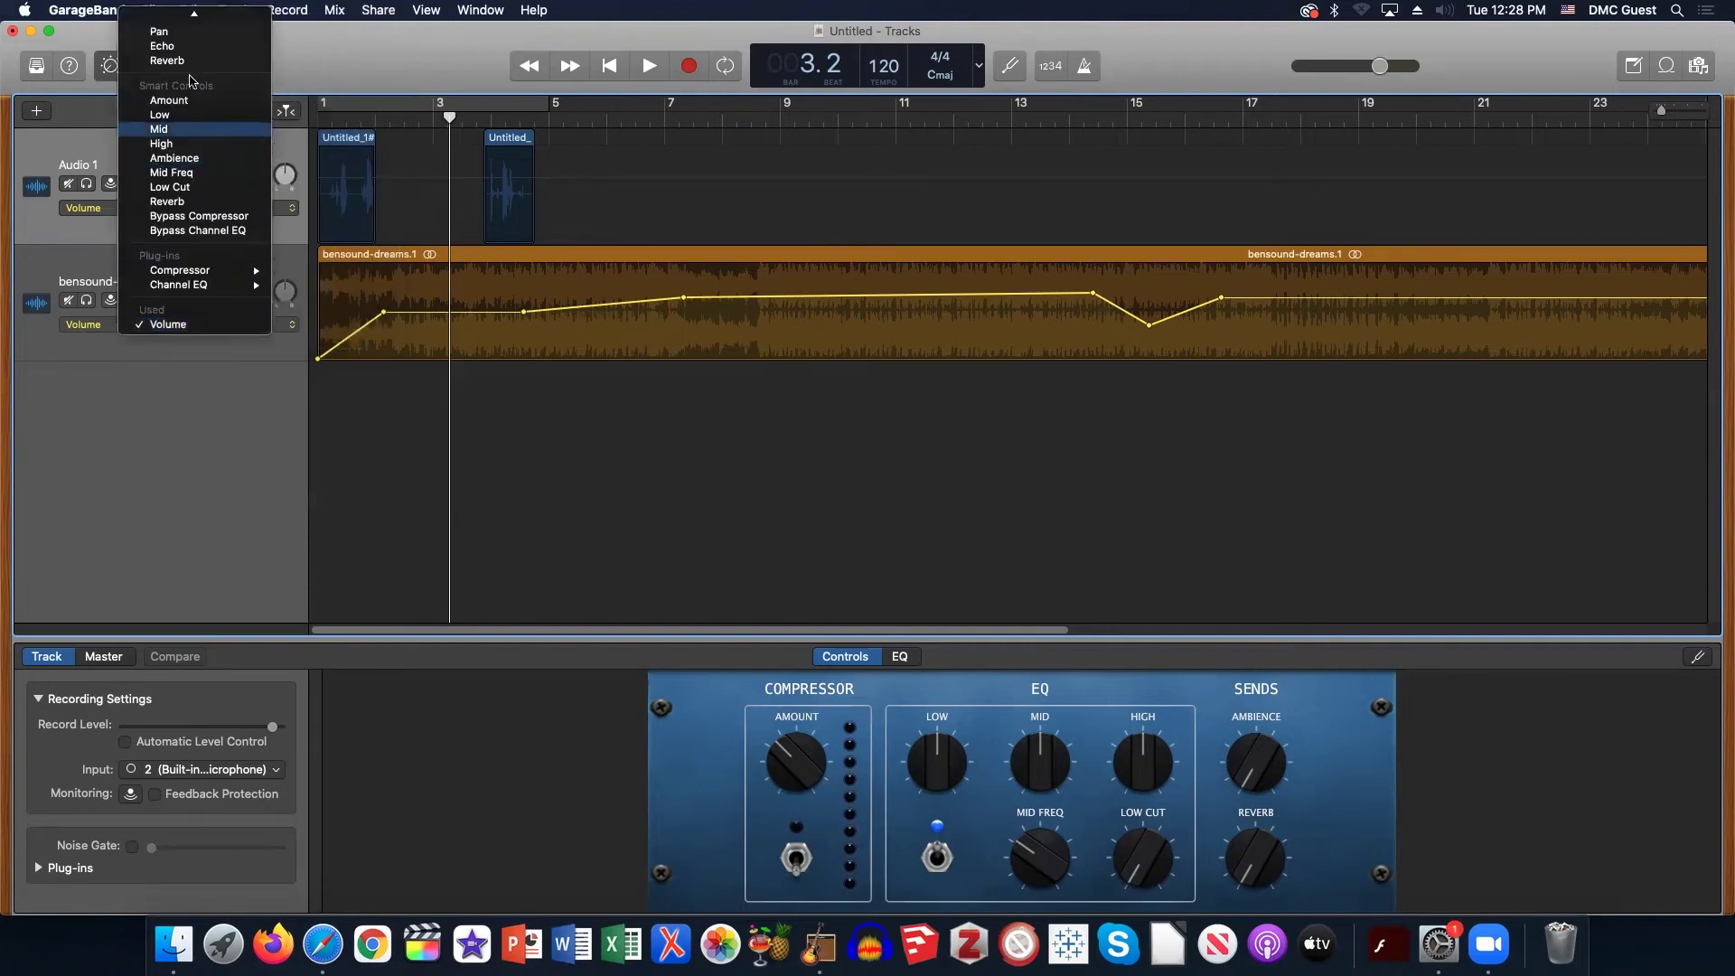
pyautogui.moveTo(194, 13)
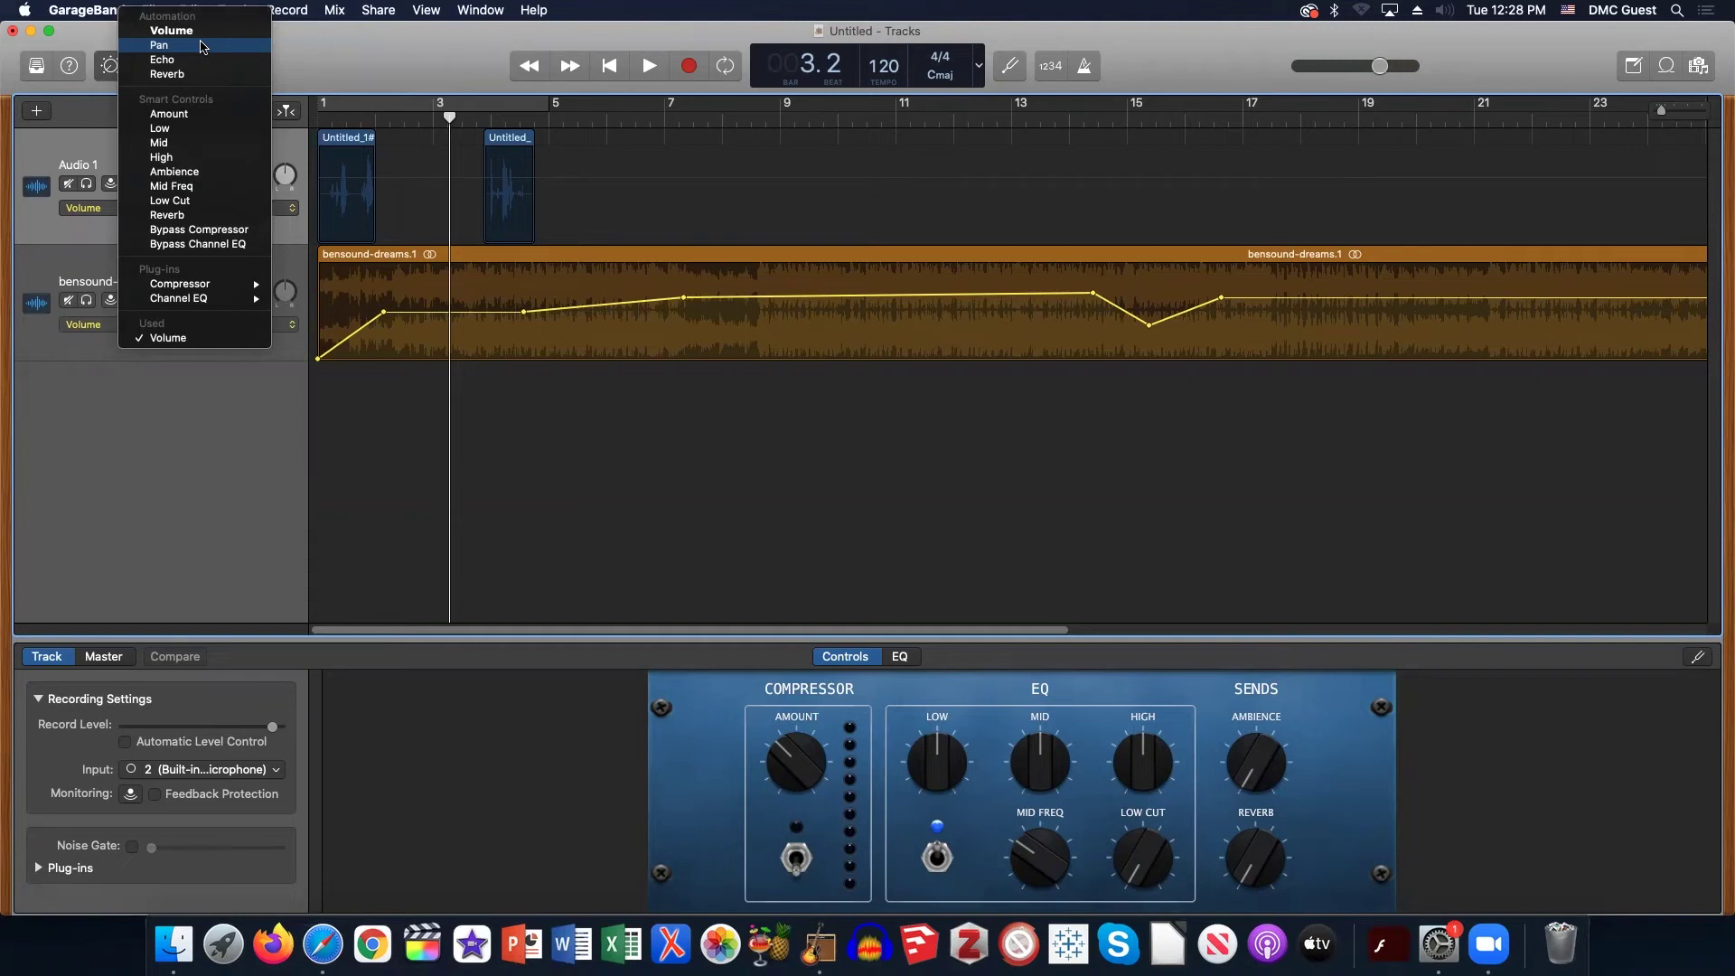
pyautogui.click(209, 533)
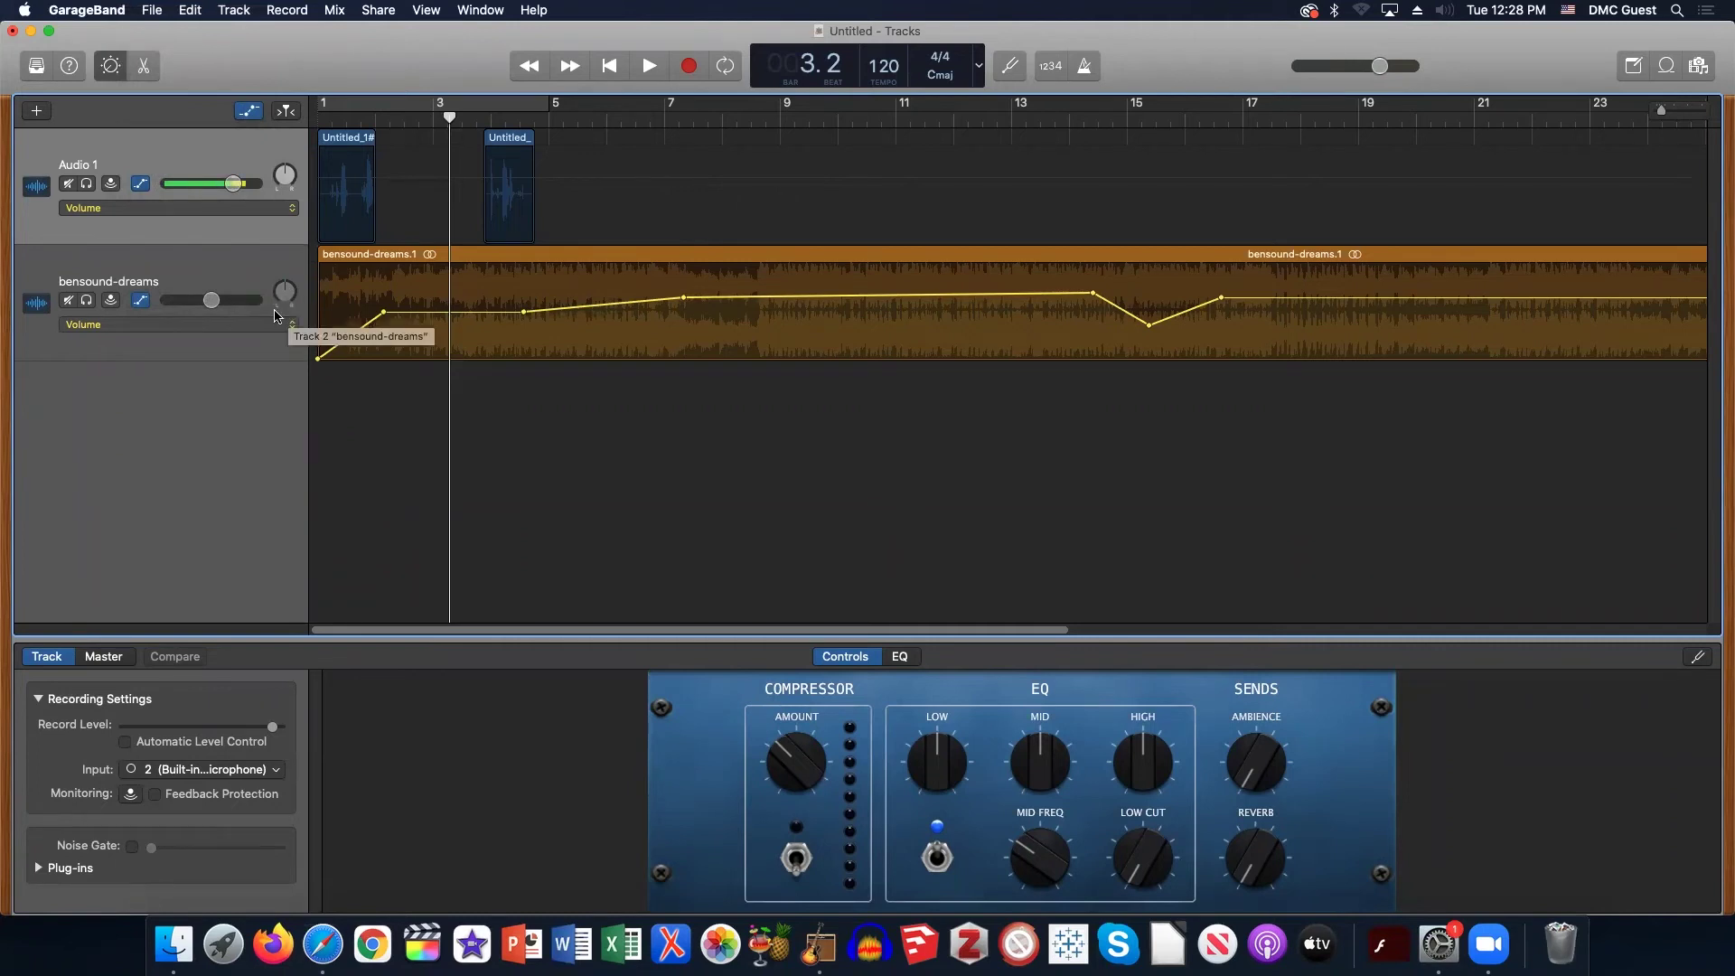
pyautogui.moveTo(283, 300)
pyautogui.mouseDown()
pyautogui.moveTo(283, 354)
pyautogui.moveTo(283, 314)
pyautogui.mouseUp()
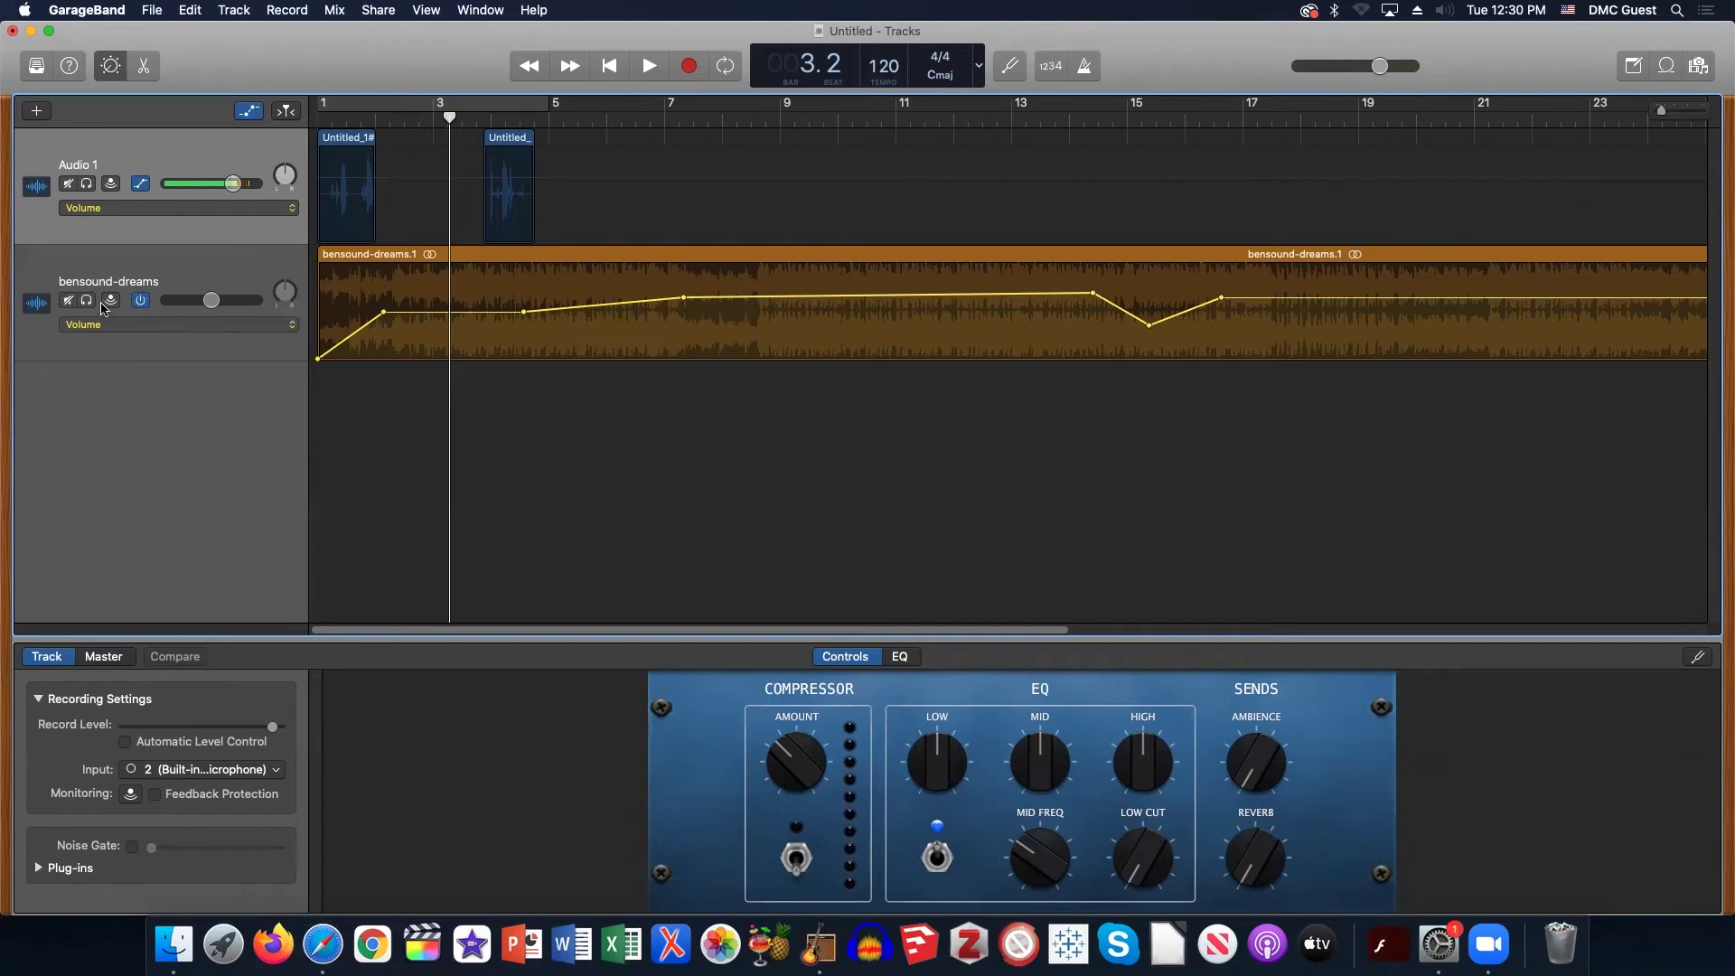
# Try the mute, solo and input monitoring controls of the bensound-dreams track, turning each on and back off.
pyautogui.click(67, 303)
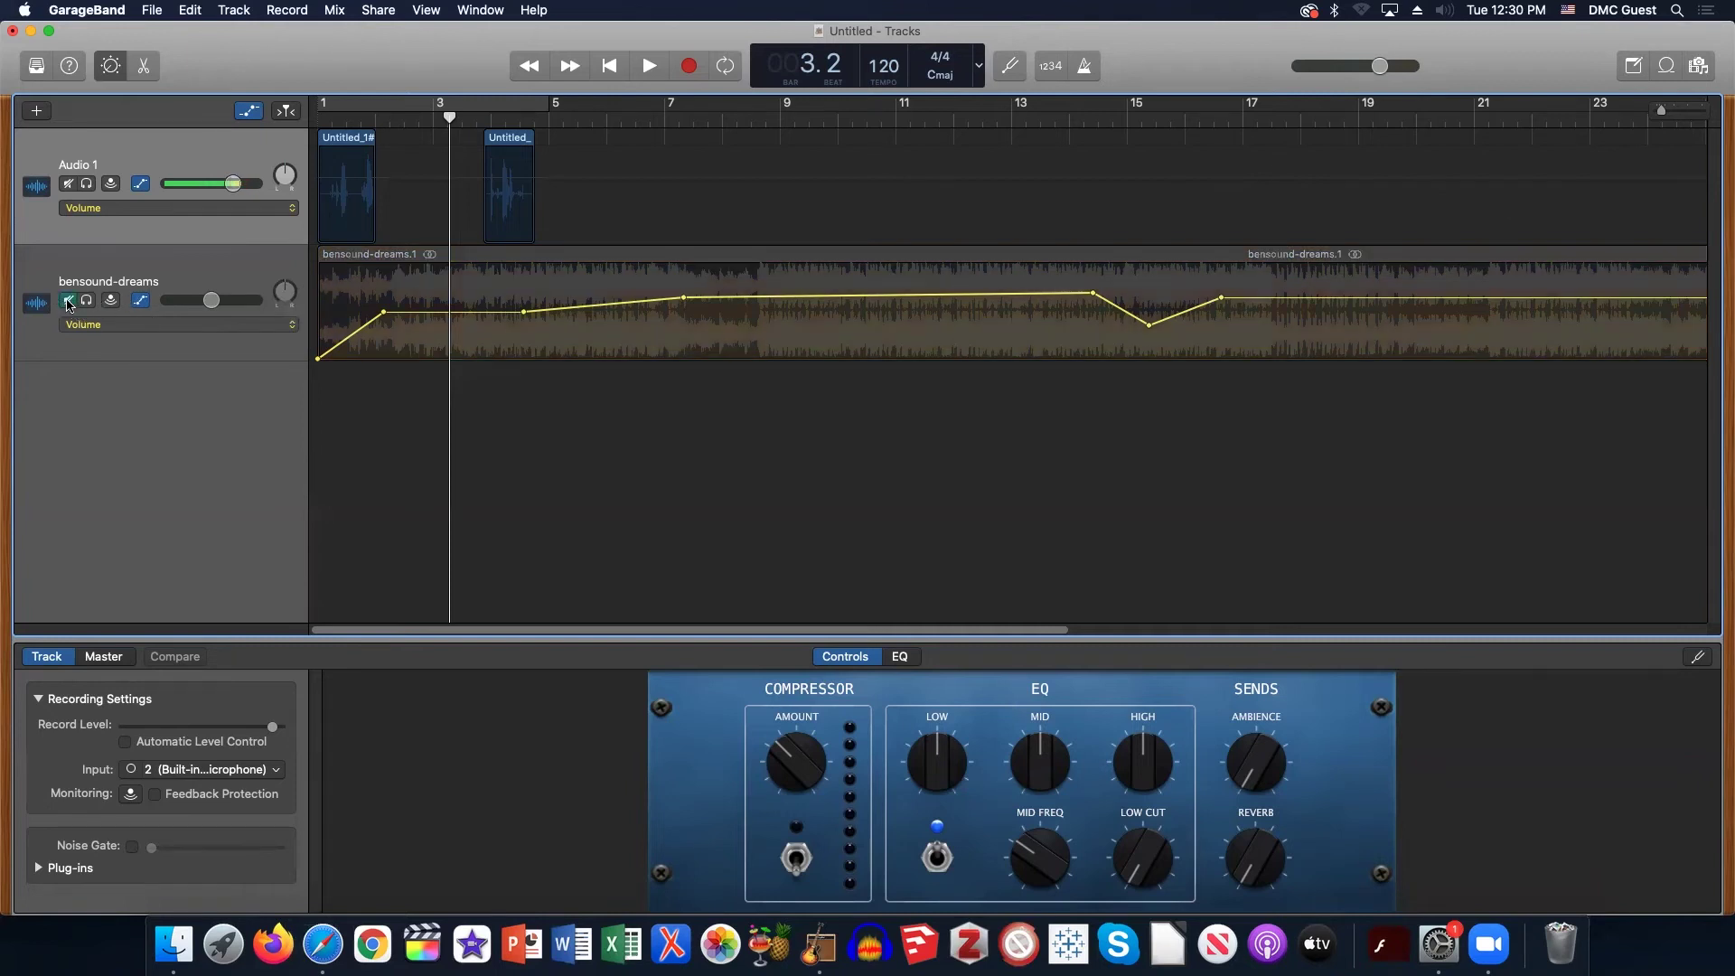
pyautogui.click(68, 303)
pyautogui.click(86, 303)
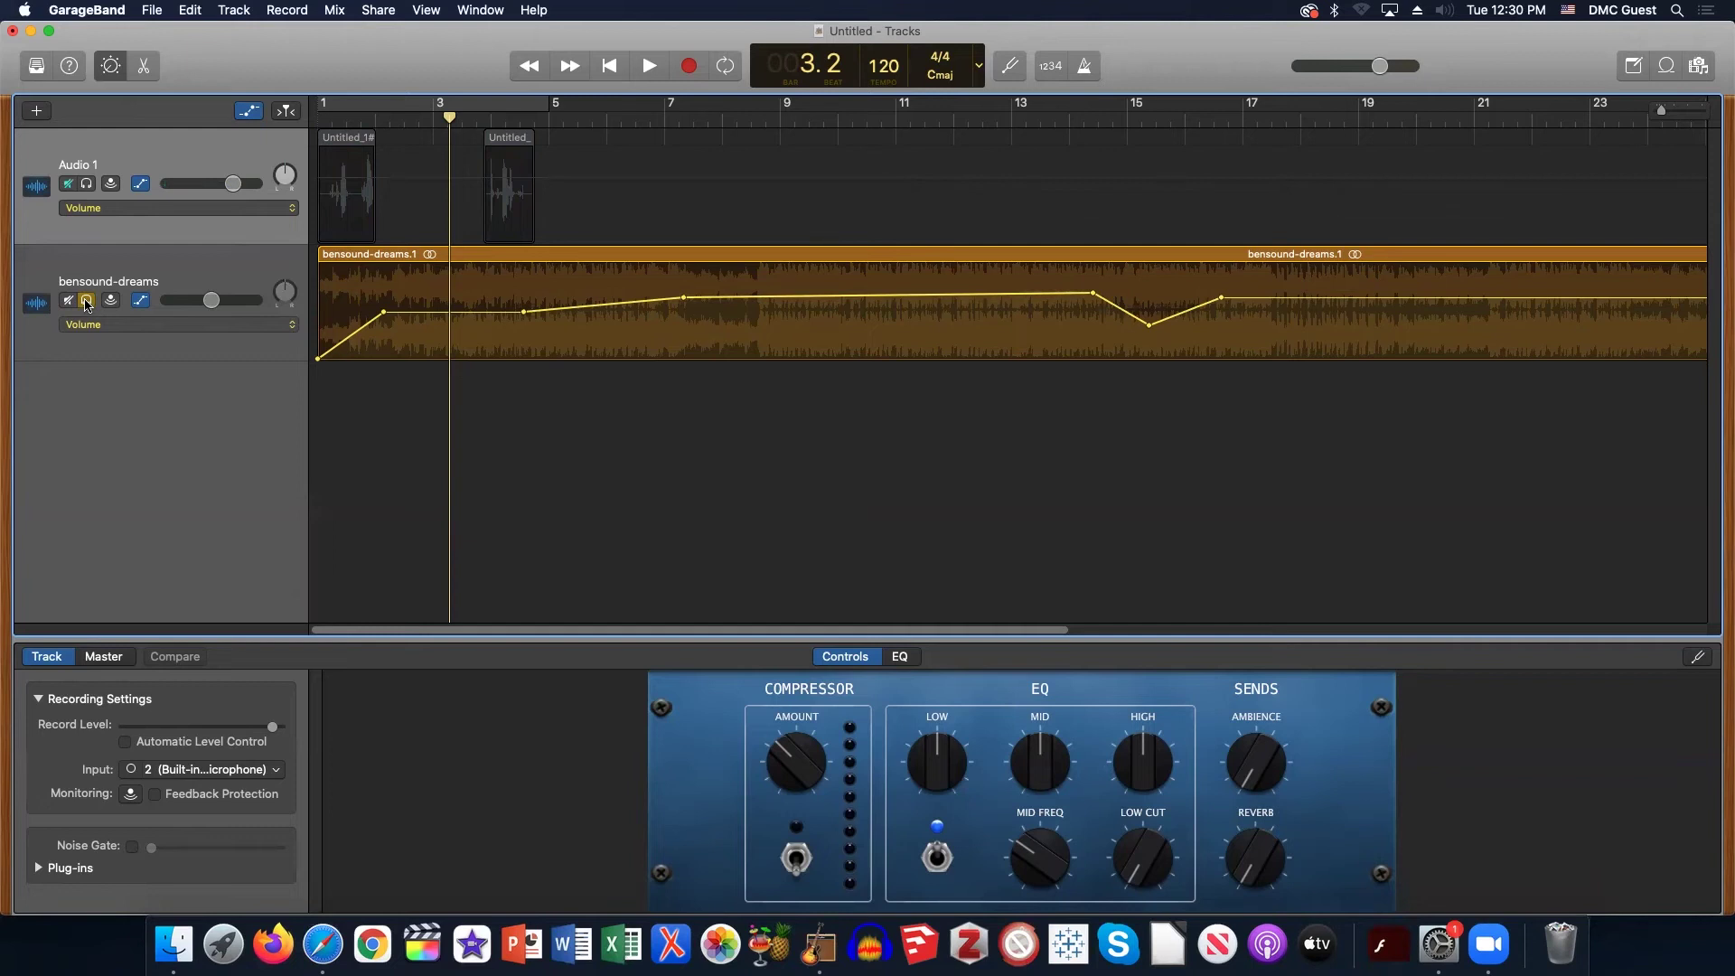
pyautogui.click(87, 302)
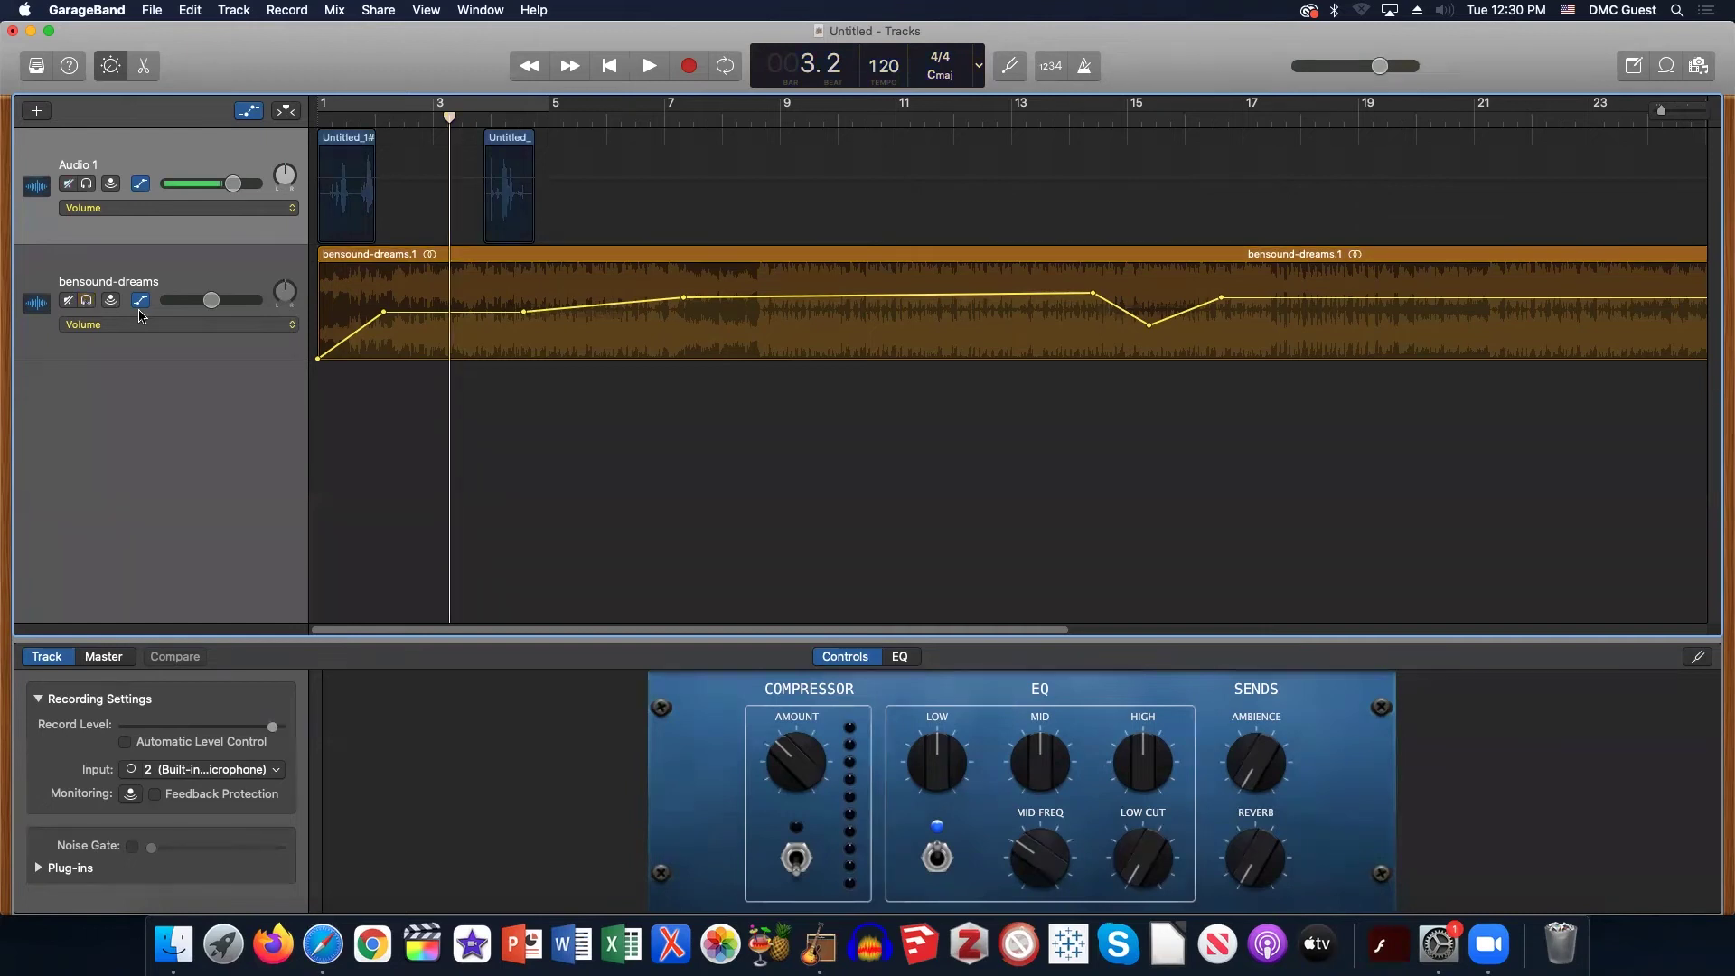
pyautogui.click(111, 302)
pyautogui.click(112, 301)
pyautogui.click(112, 302)
pyautogui.click(68, 301)
pyautogui.click(69, 301)
pyautogui.click(87, 301)
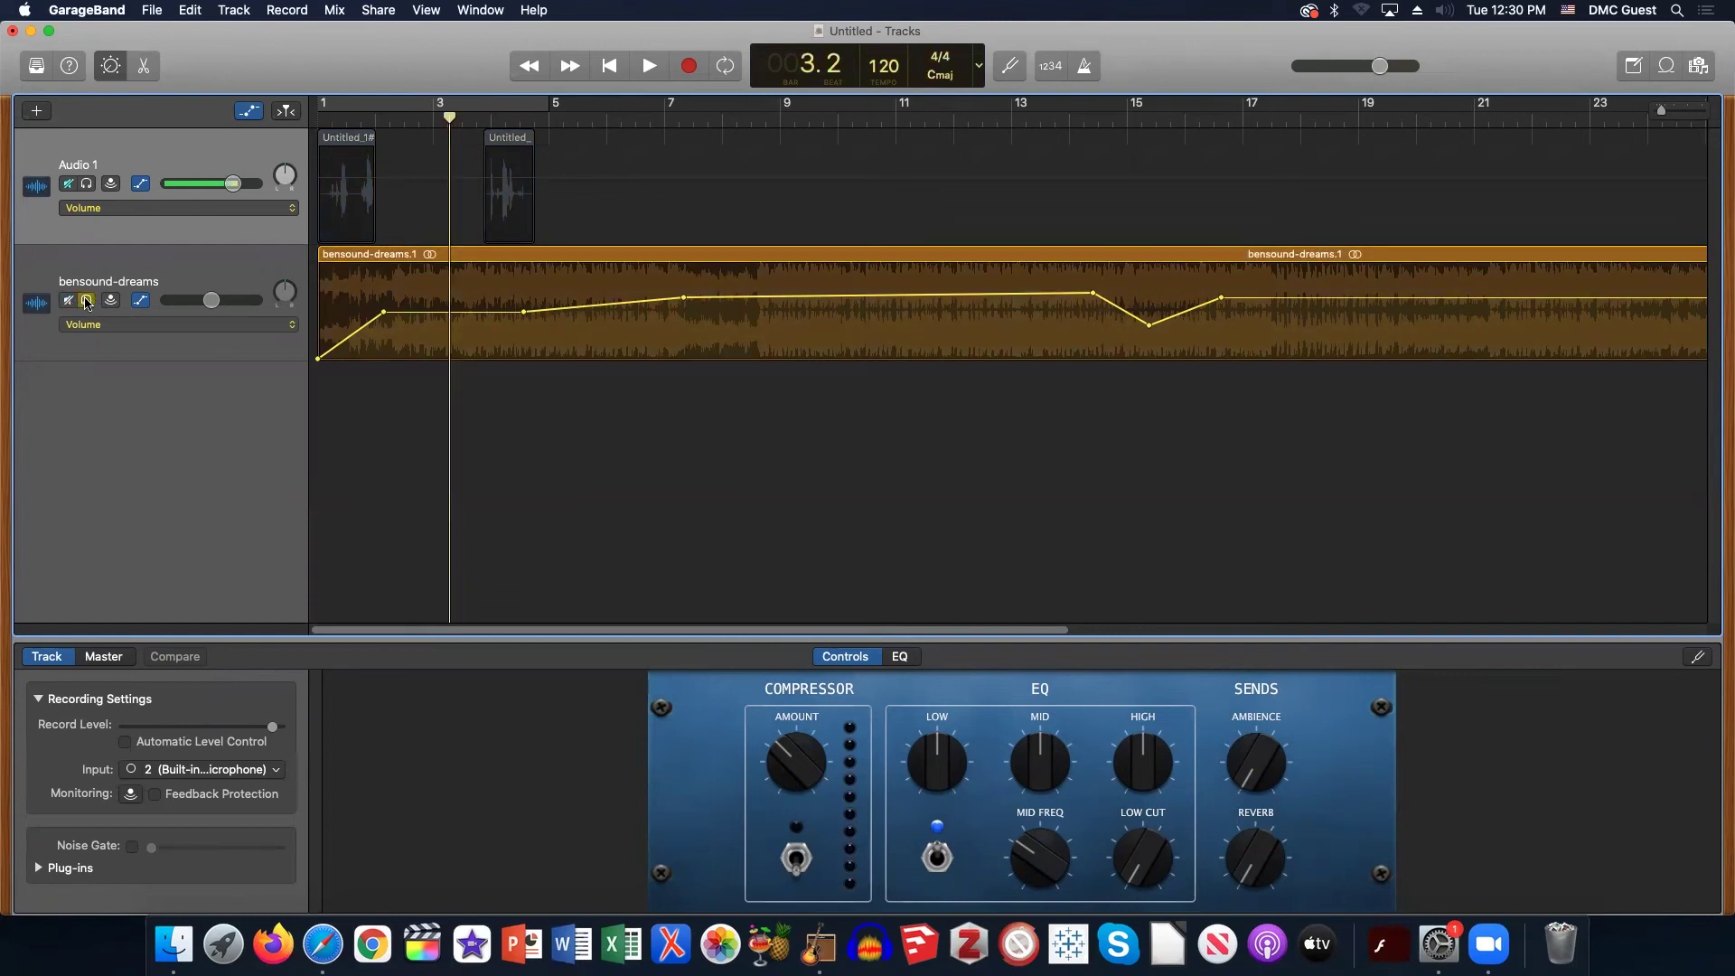
pyautogui.click(87, 303)
# Leave the automation view, mute the bensound-dreams track and play from the beginning to hear only the voice.
pyautogui.press('a')
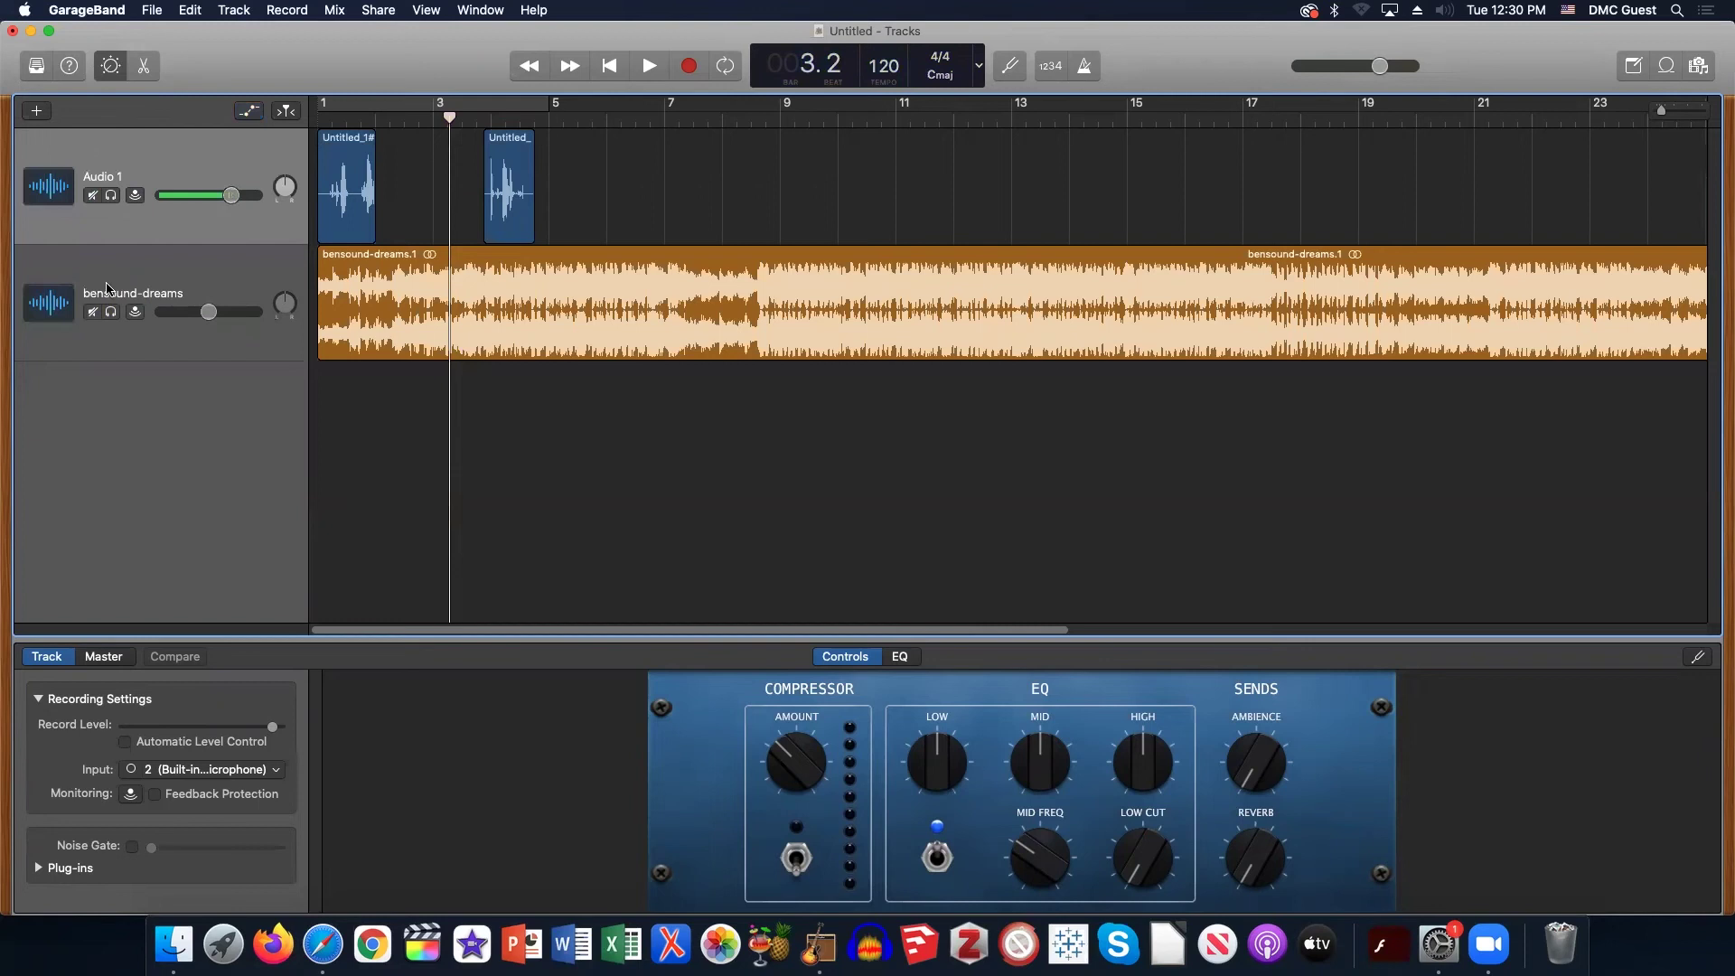
pyautogui.click(94, 313)
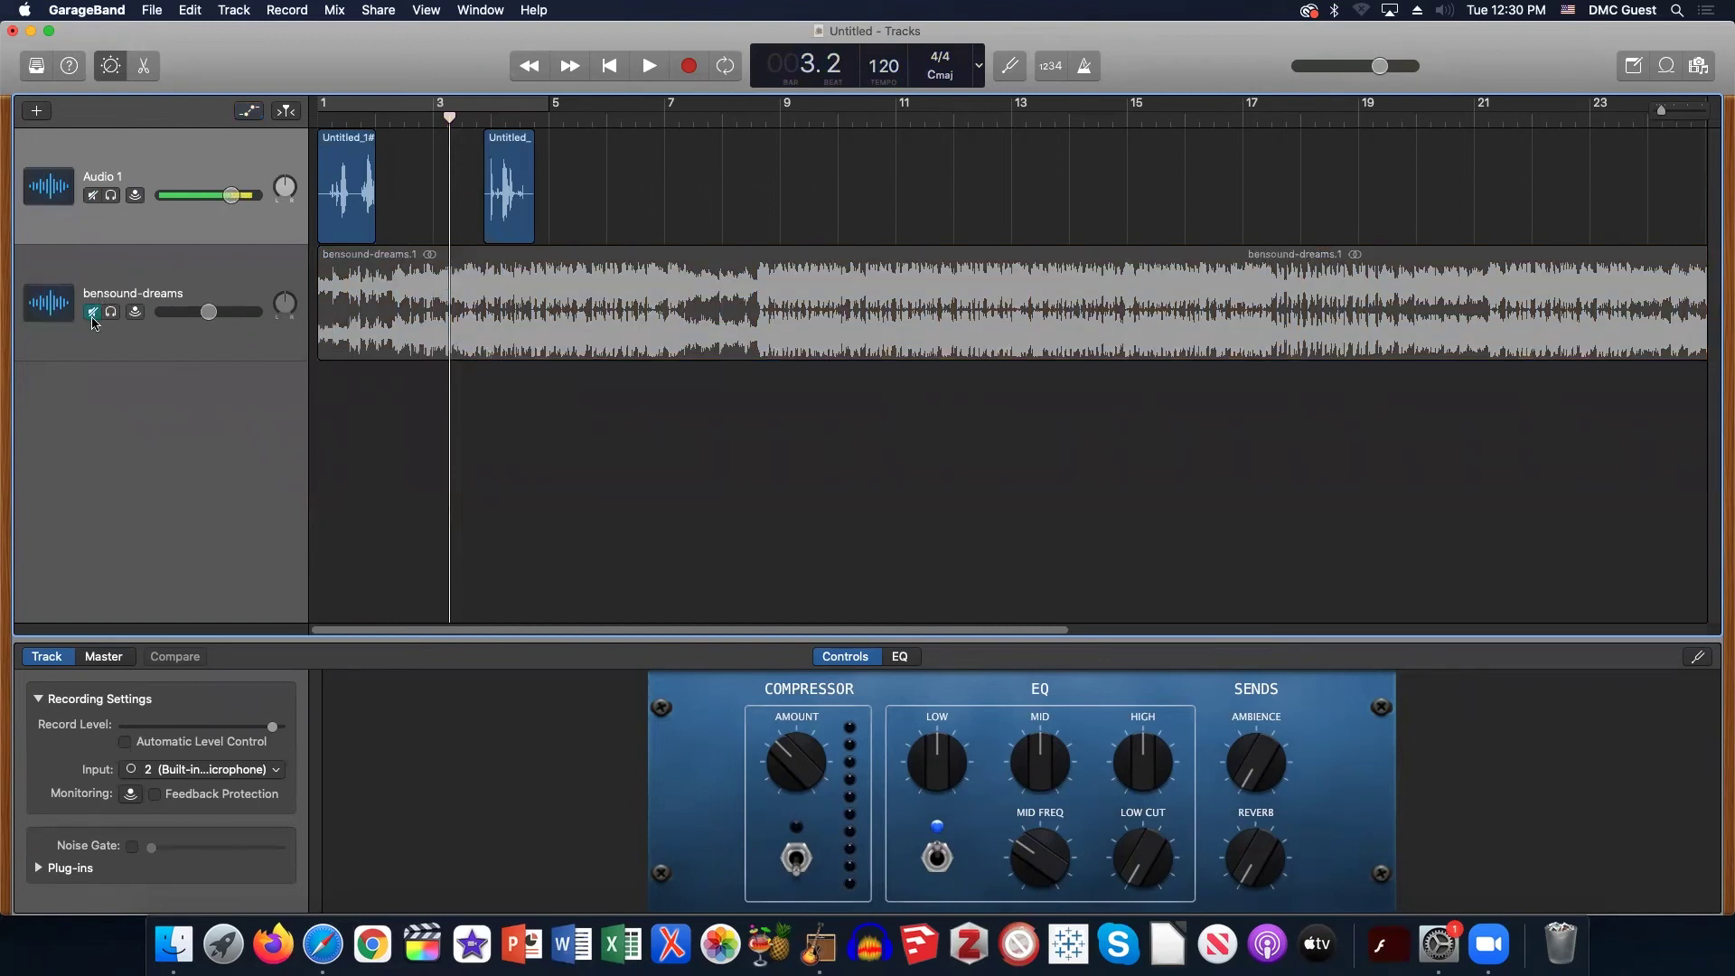
pyautogui.press('Return')
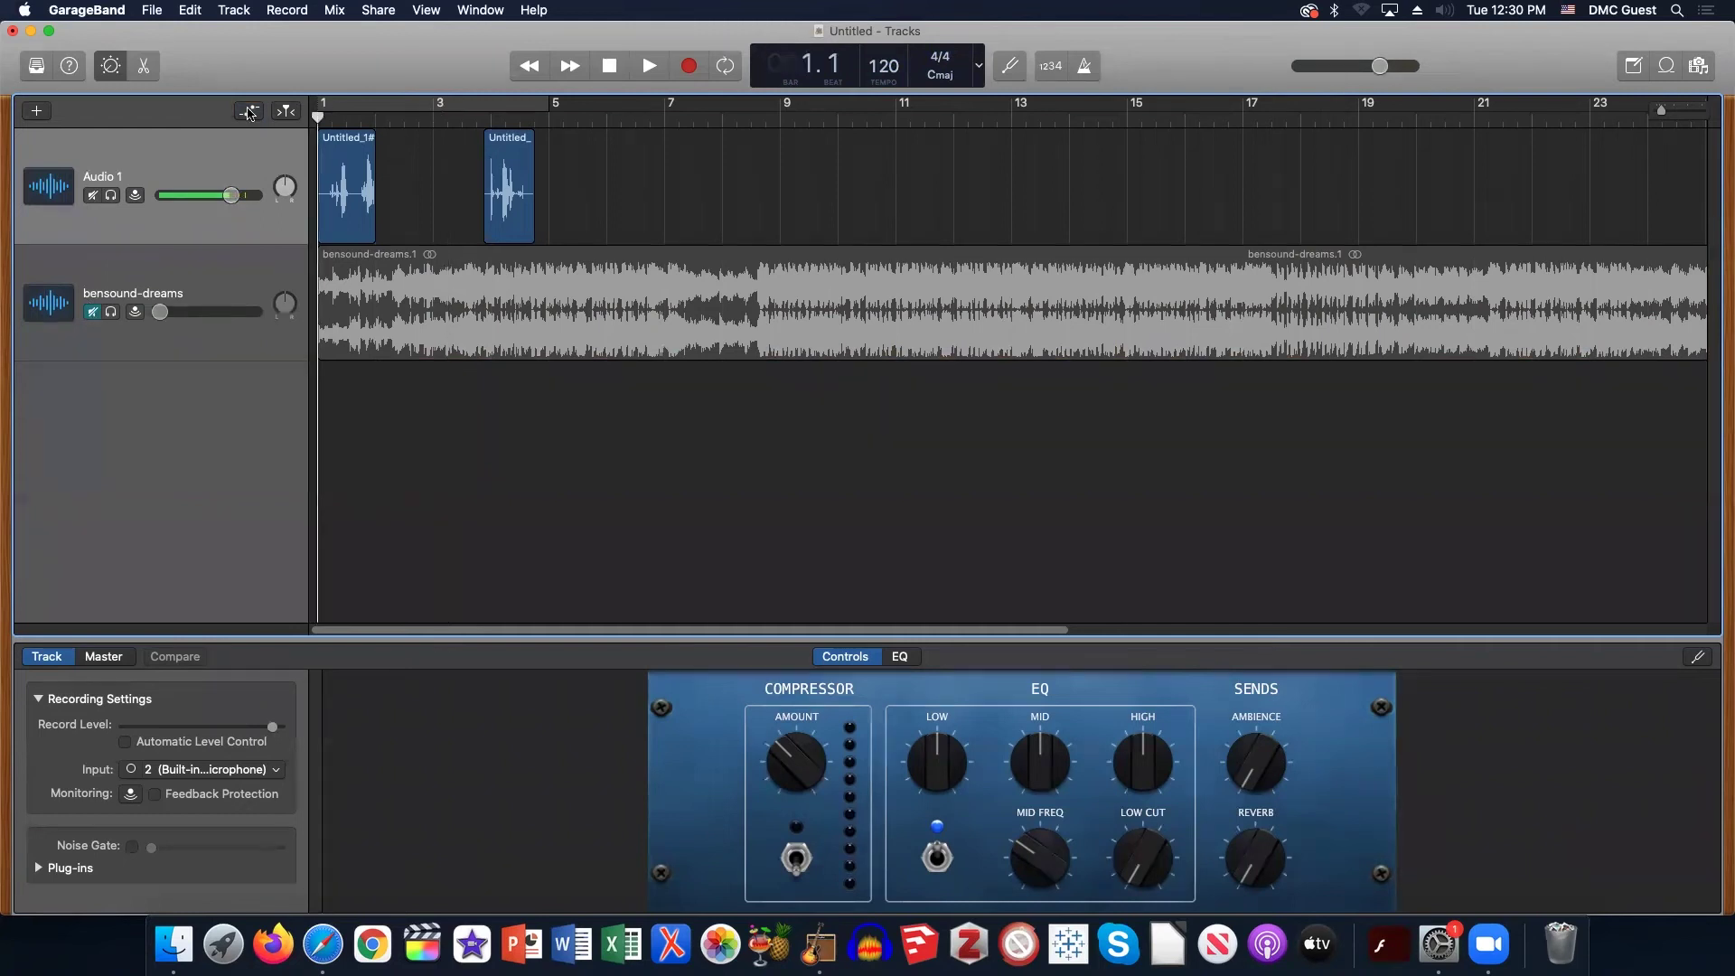
pyautogui.press('space')
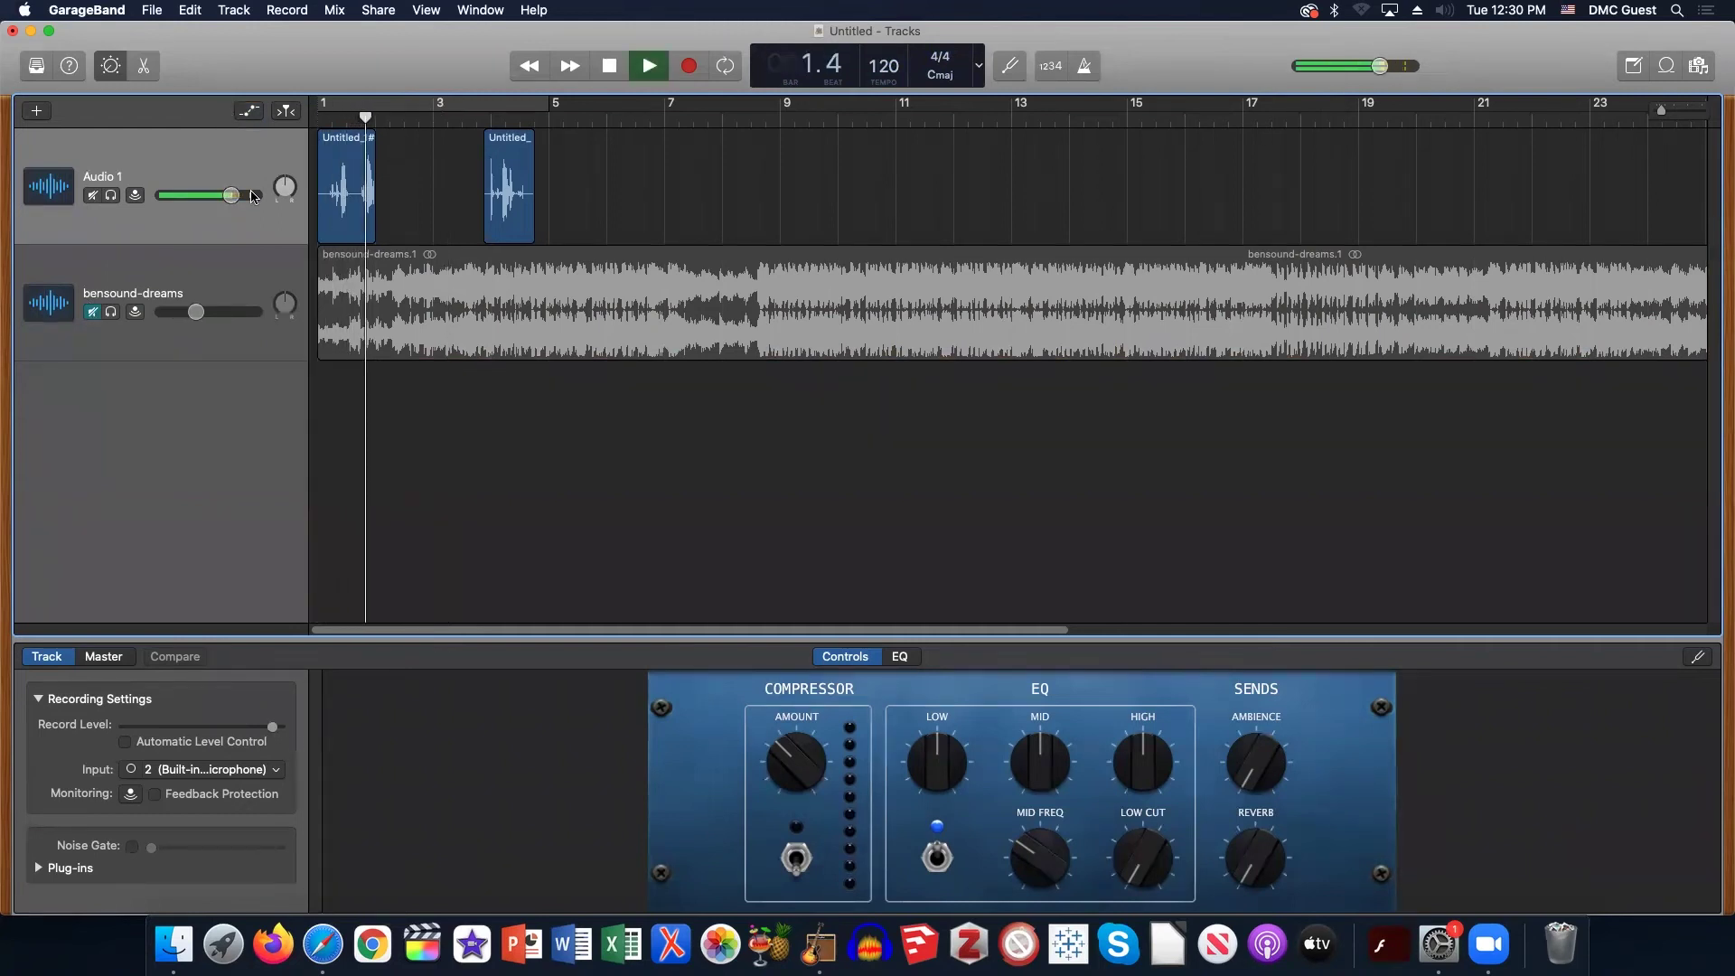
pyautogui.press('space')
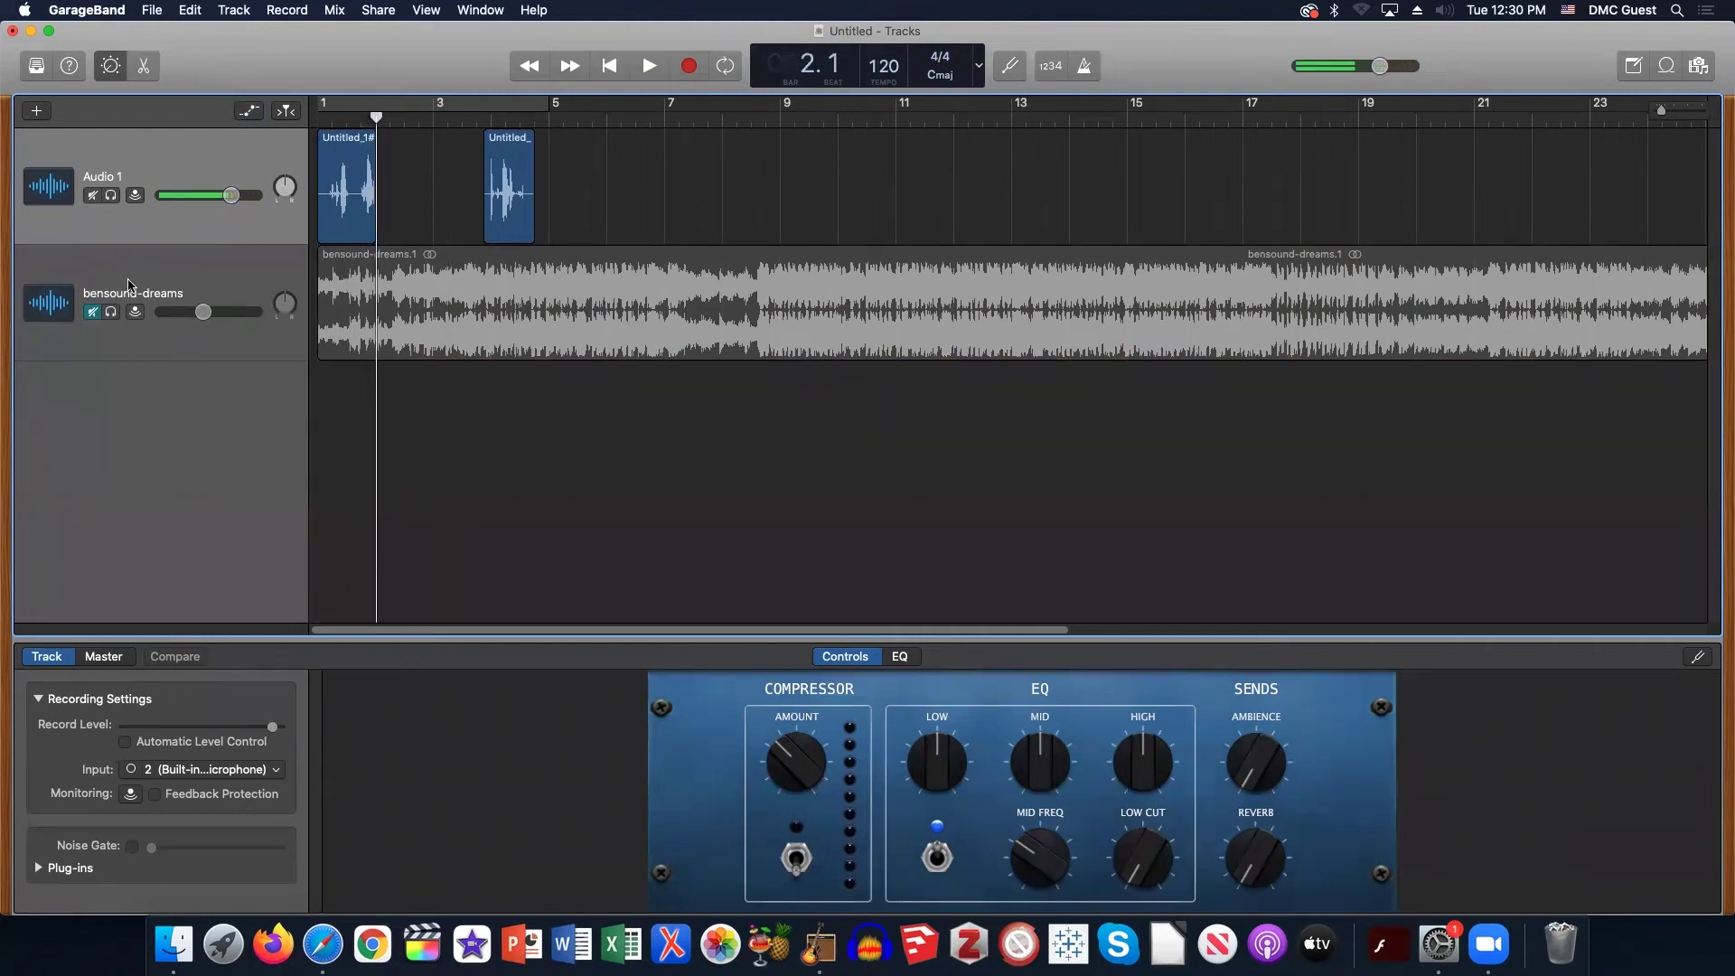
# Solo the bensound-dreams track, play a couple of bars to hear only the music, and turn solo back off.
pyautogui.click(110, 315)
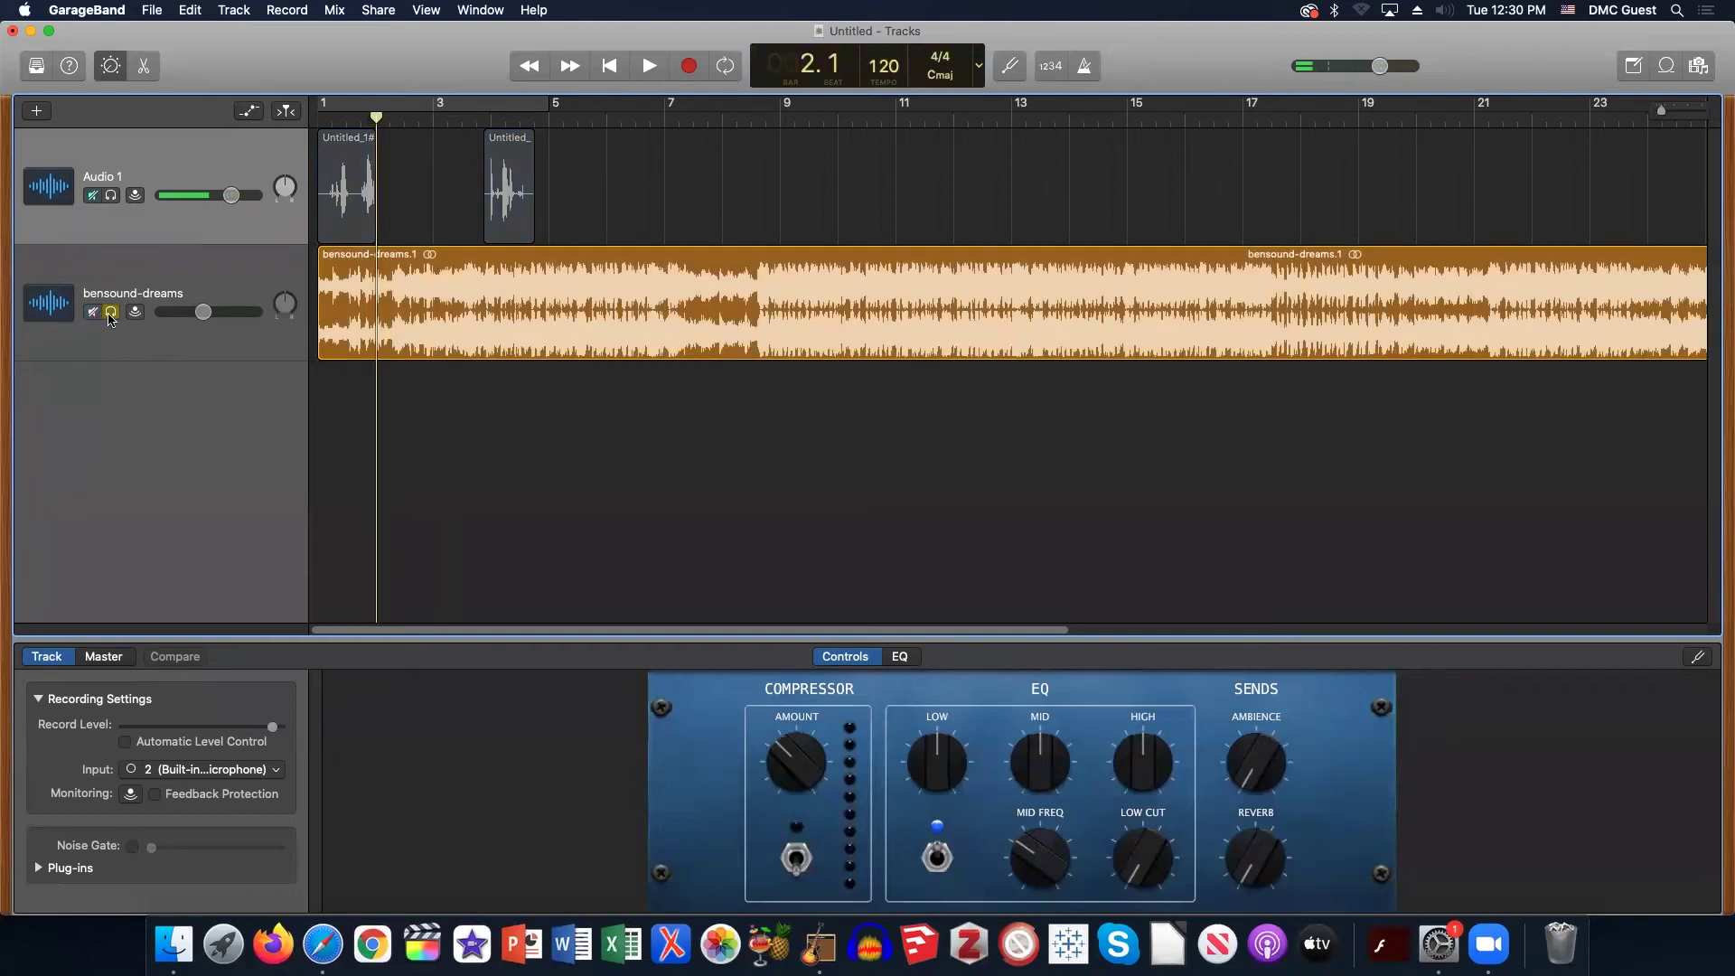
pyautogui.press('space')
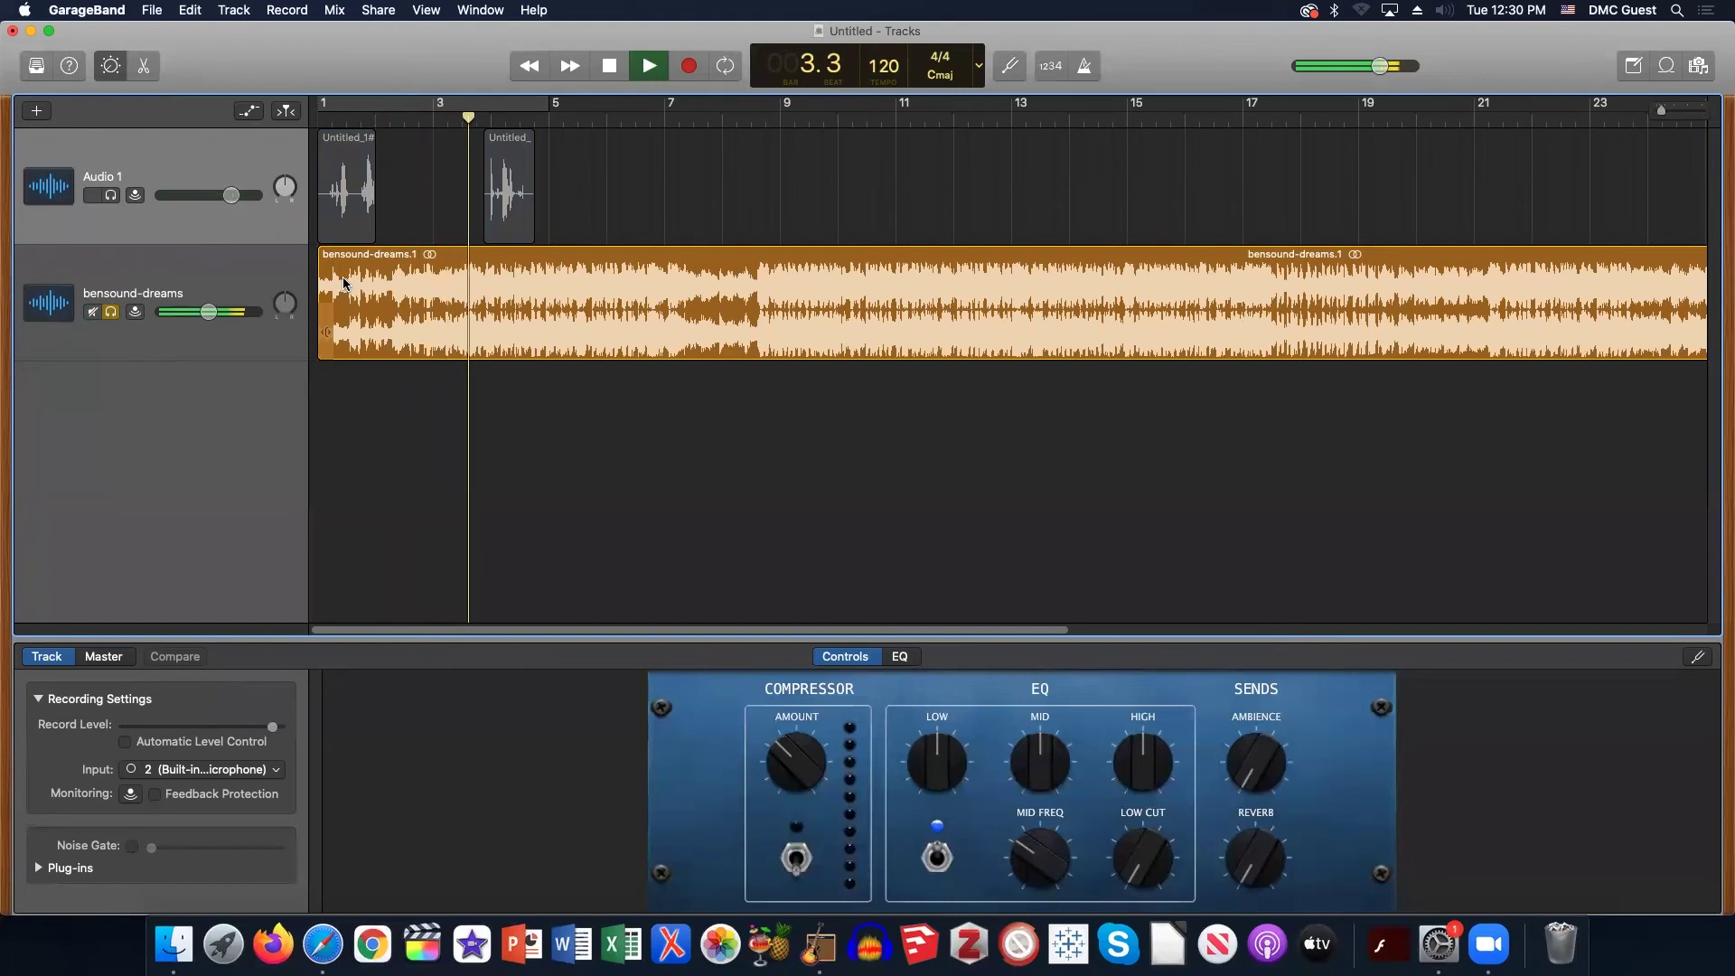
pyautogui.press('space')
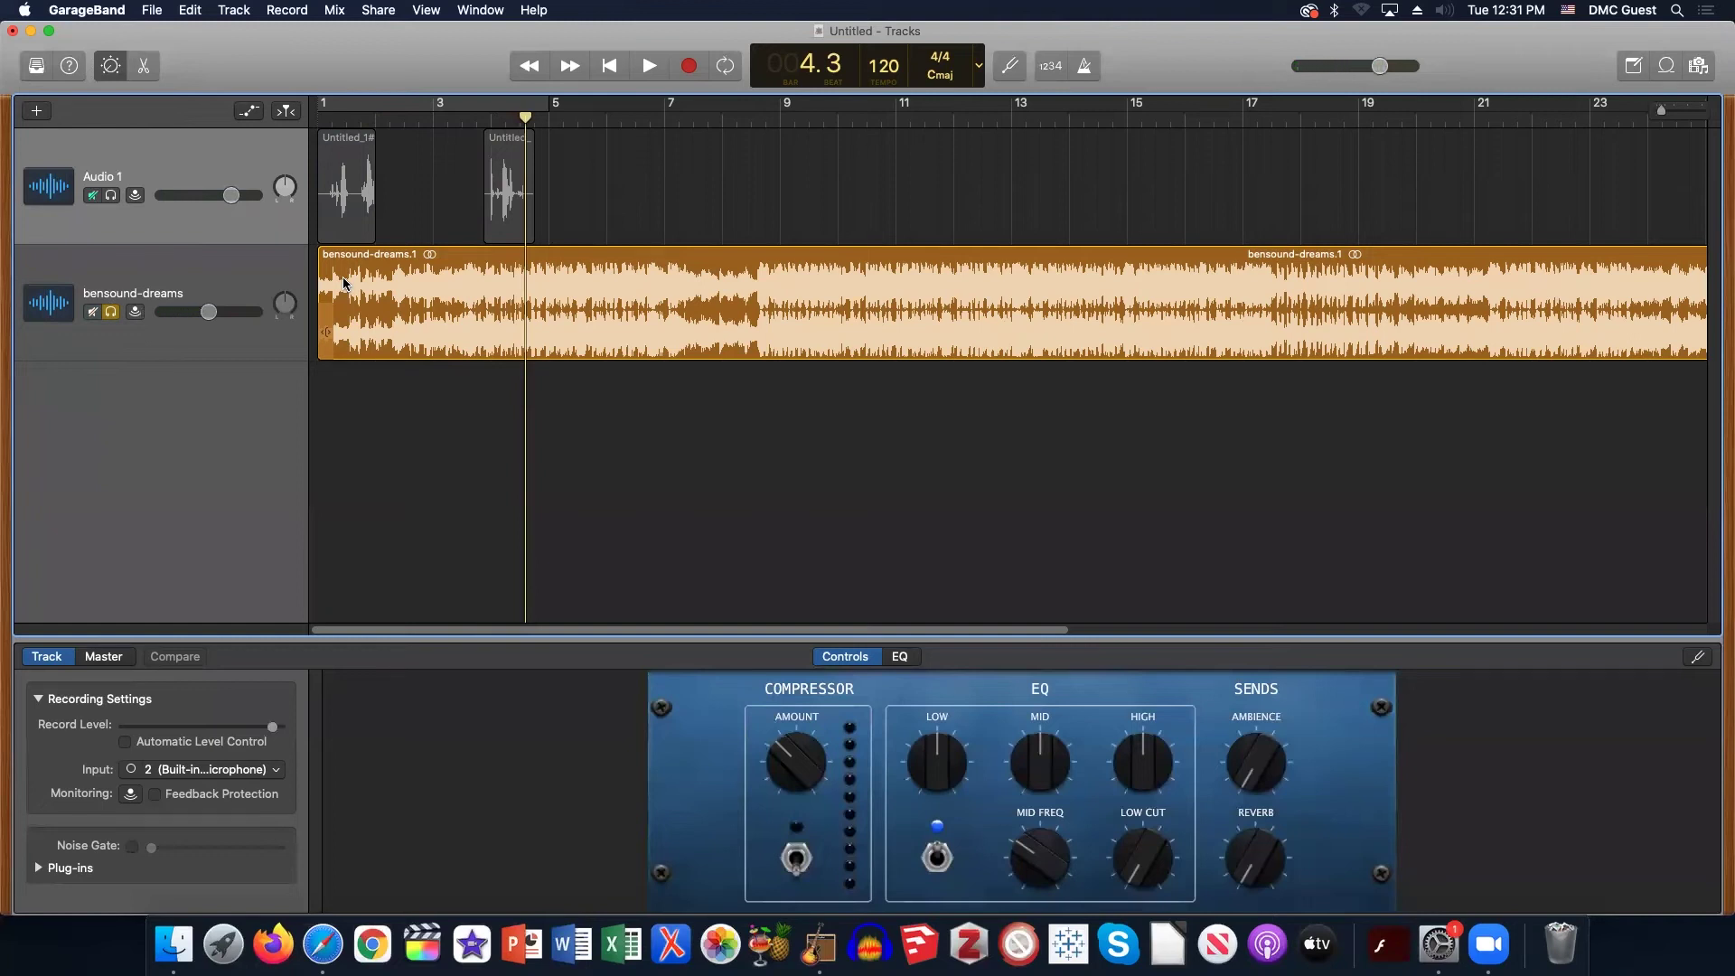
pyautogui.click(109, 313)
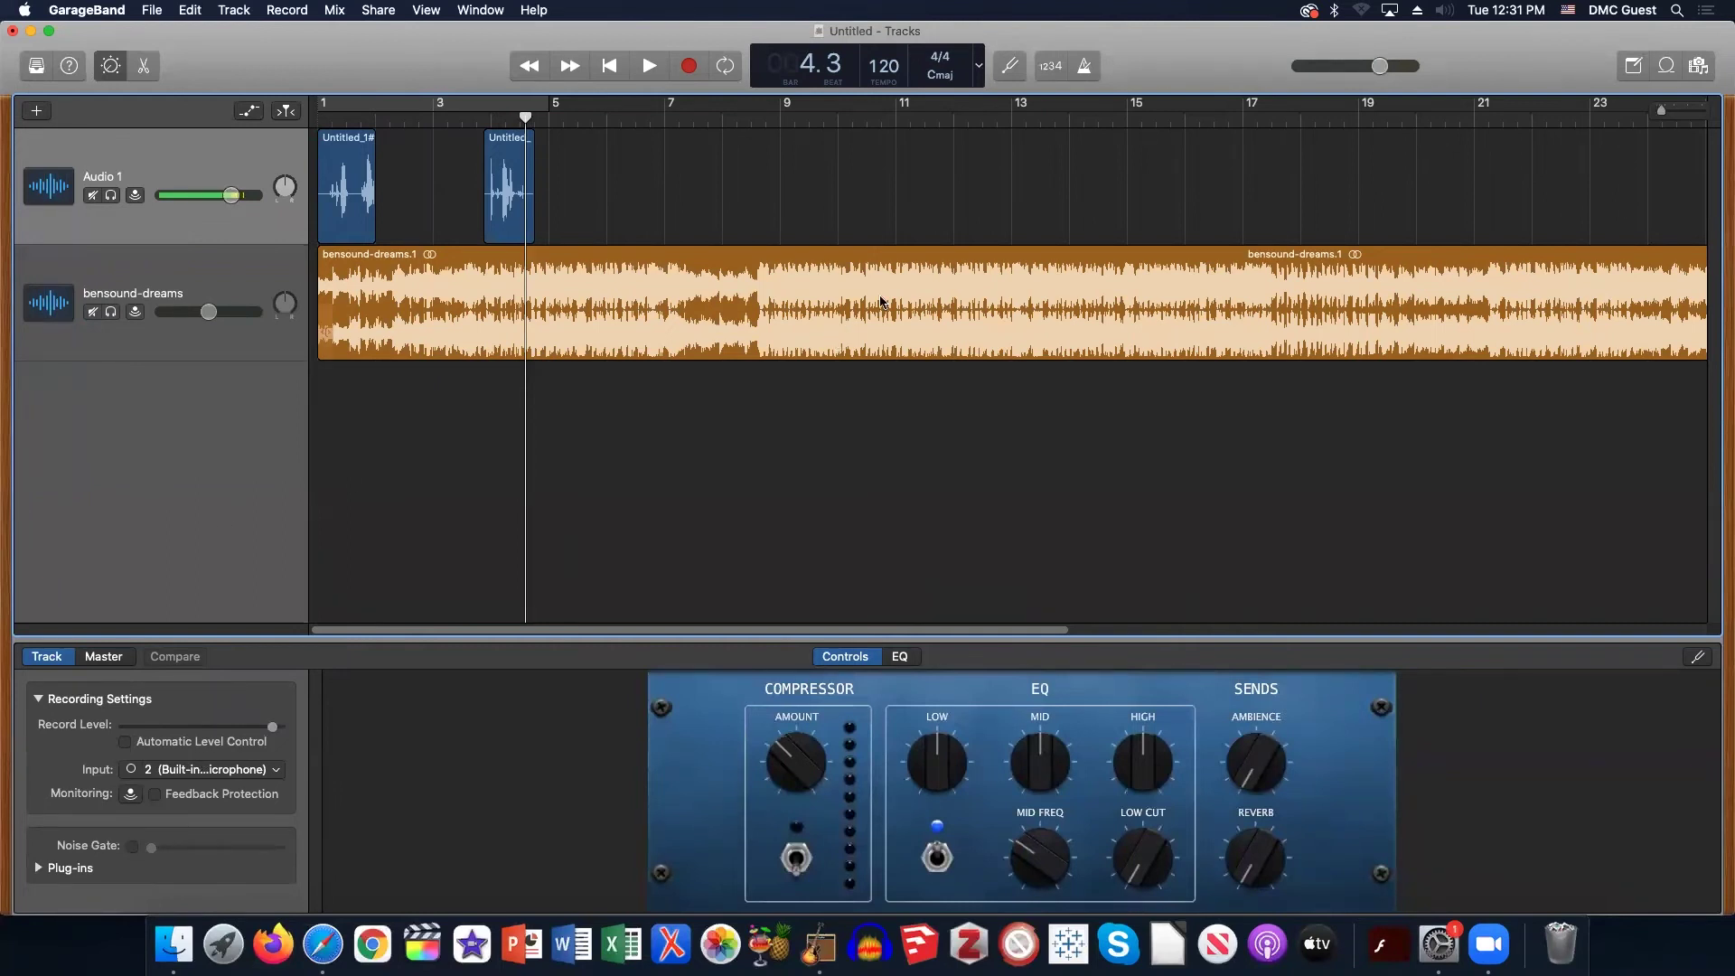
# Examine Audio 1's EQ display and sound controls, trying the Low Cut knob.
pyautogui.moveTo(1659, 112)
pyautogui.mouseDown()
pyautogui.moveTo(1700, 113)
pyautogui.moveTo(1677, 107)
pyautogui.mouseUp()
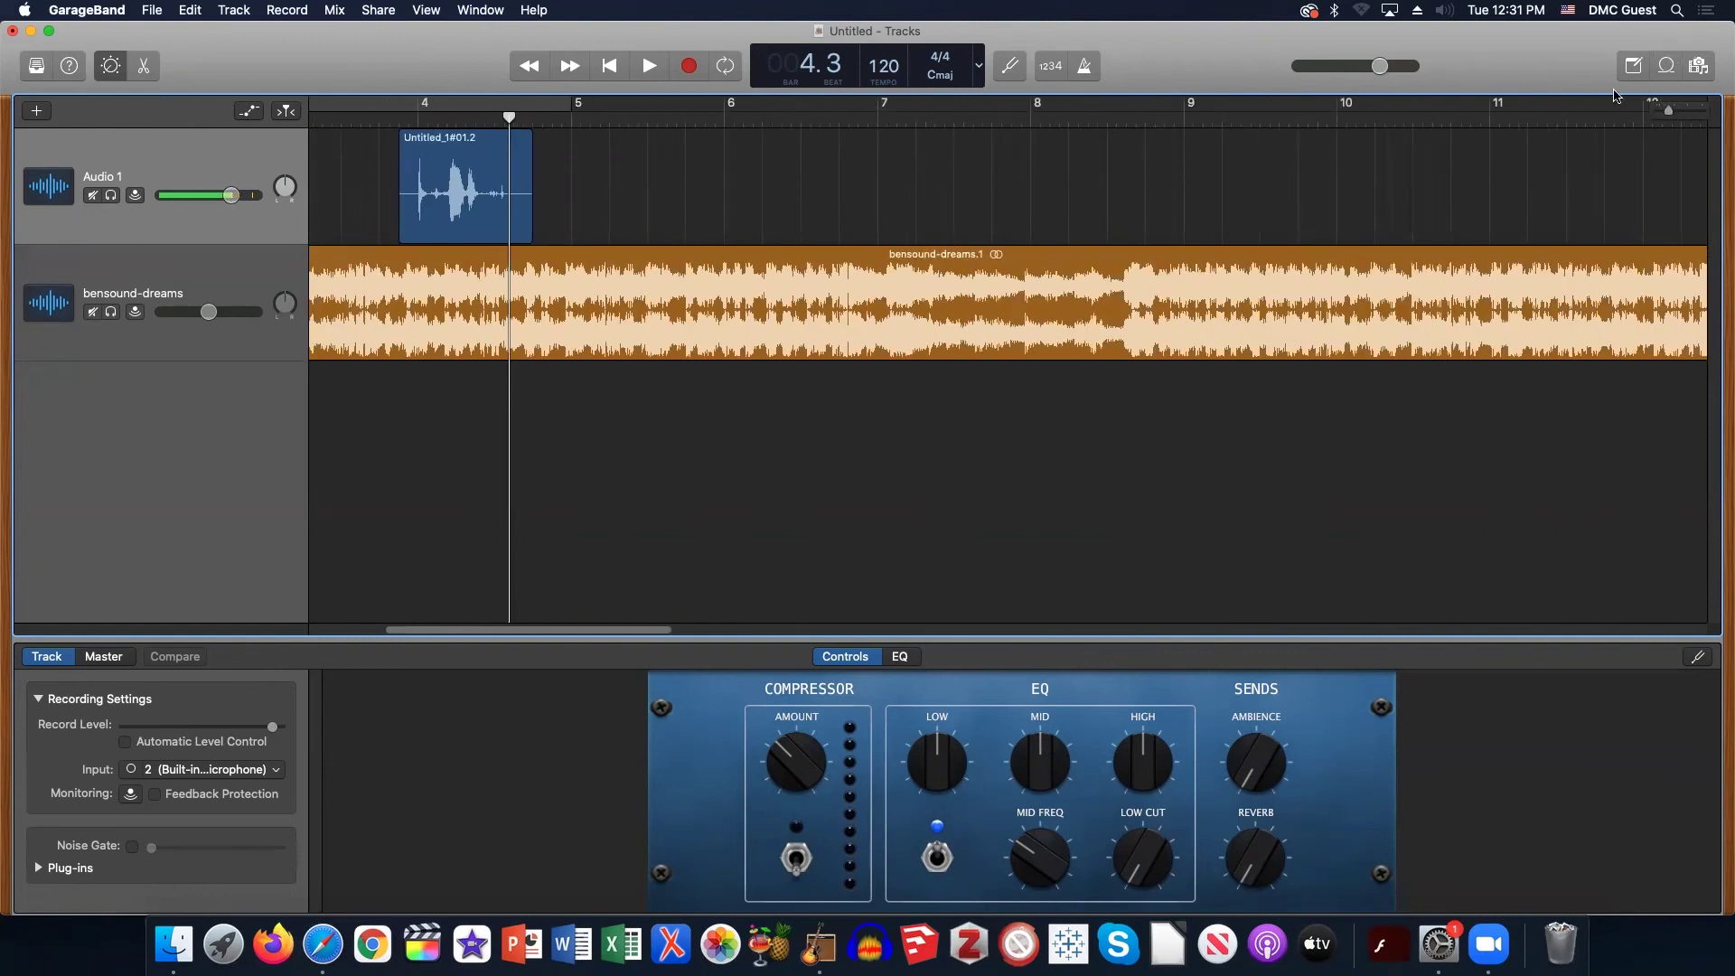
pyautogui.moveTo(1670, 113); pyautogui.dragTo(1632, 150)
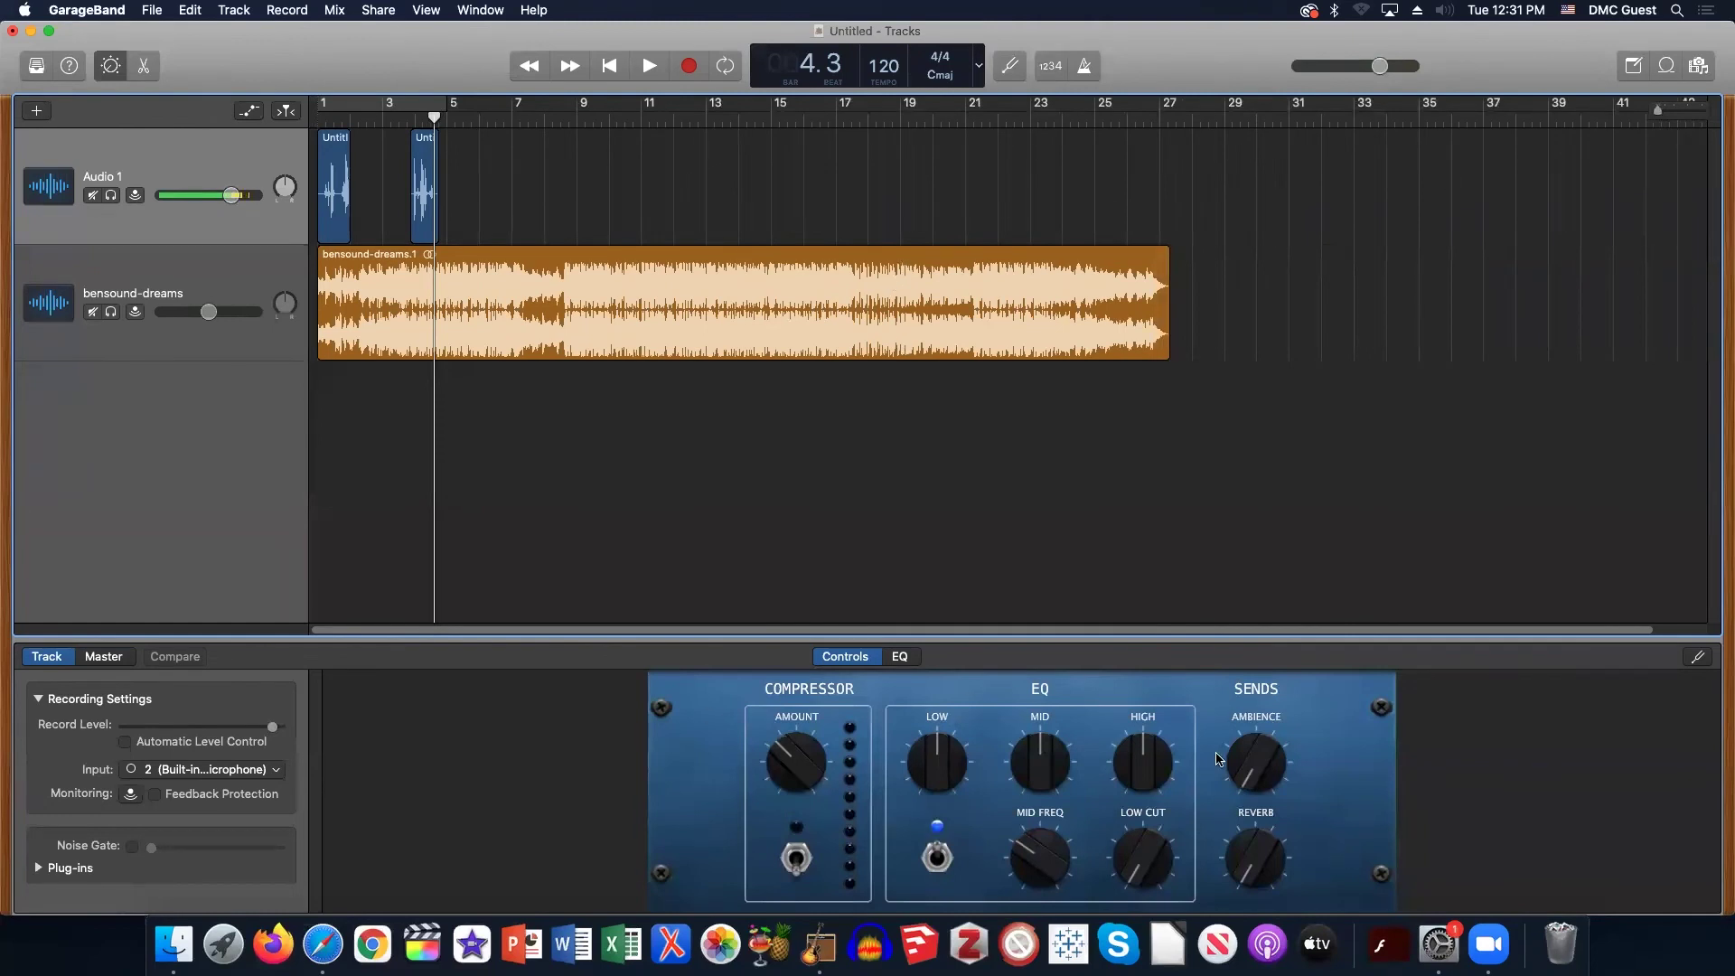
pyautogui.click(900, 656)
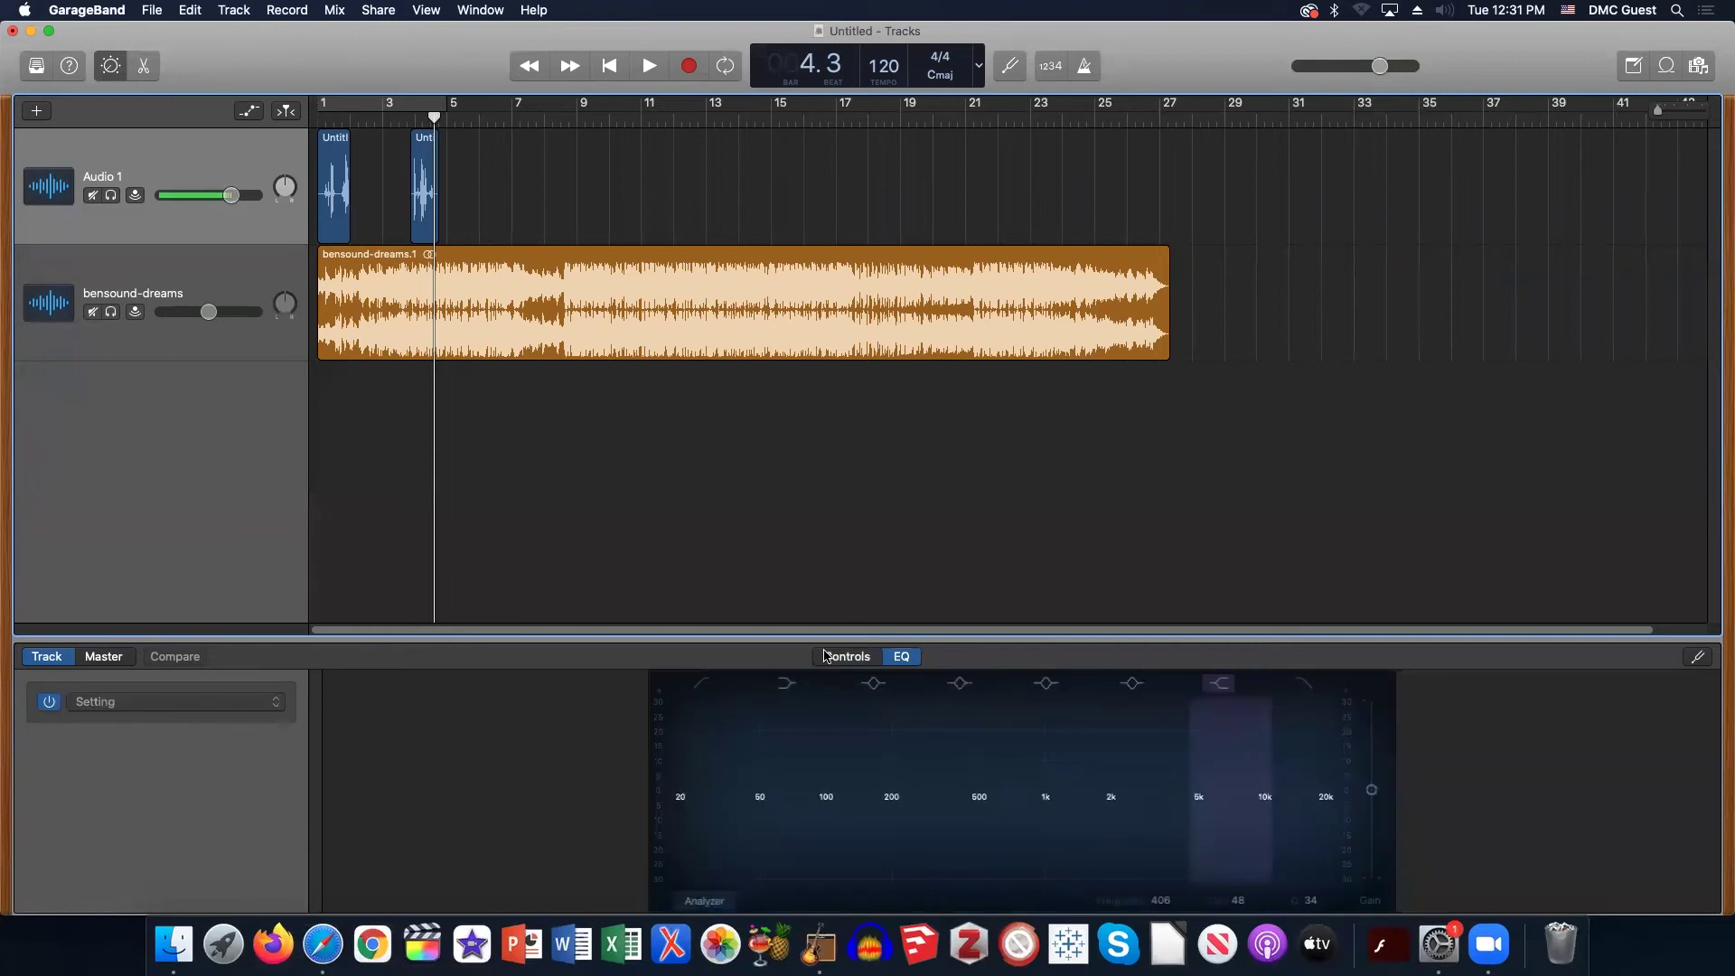
pyautogui.click(844, 656)
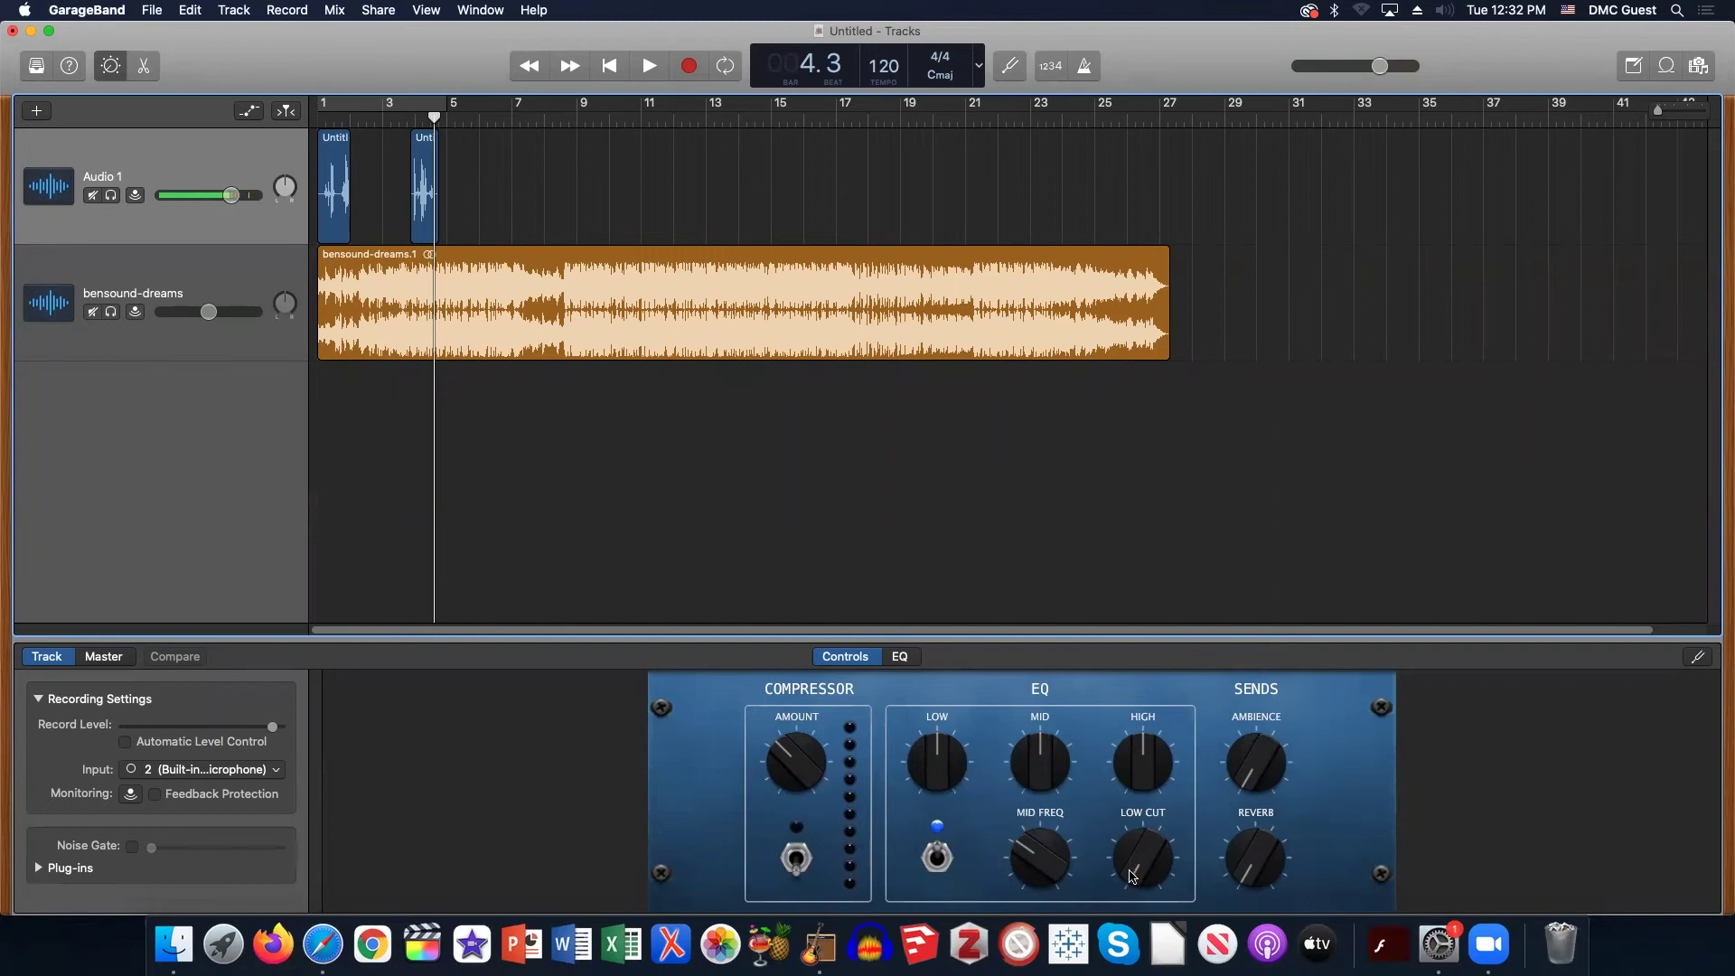
pyautogui.moveTo(1134, 884); pyautogui.dragTo(1128, 836)
# Record a short new take on Audio 1 right after its second region, from bar 4 beat 3 to bar 5 beat 3.
pyautogui.click(230, 157)
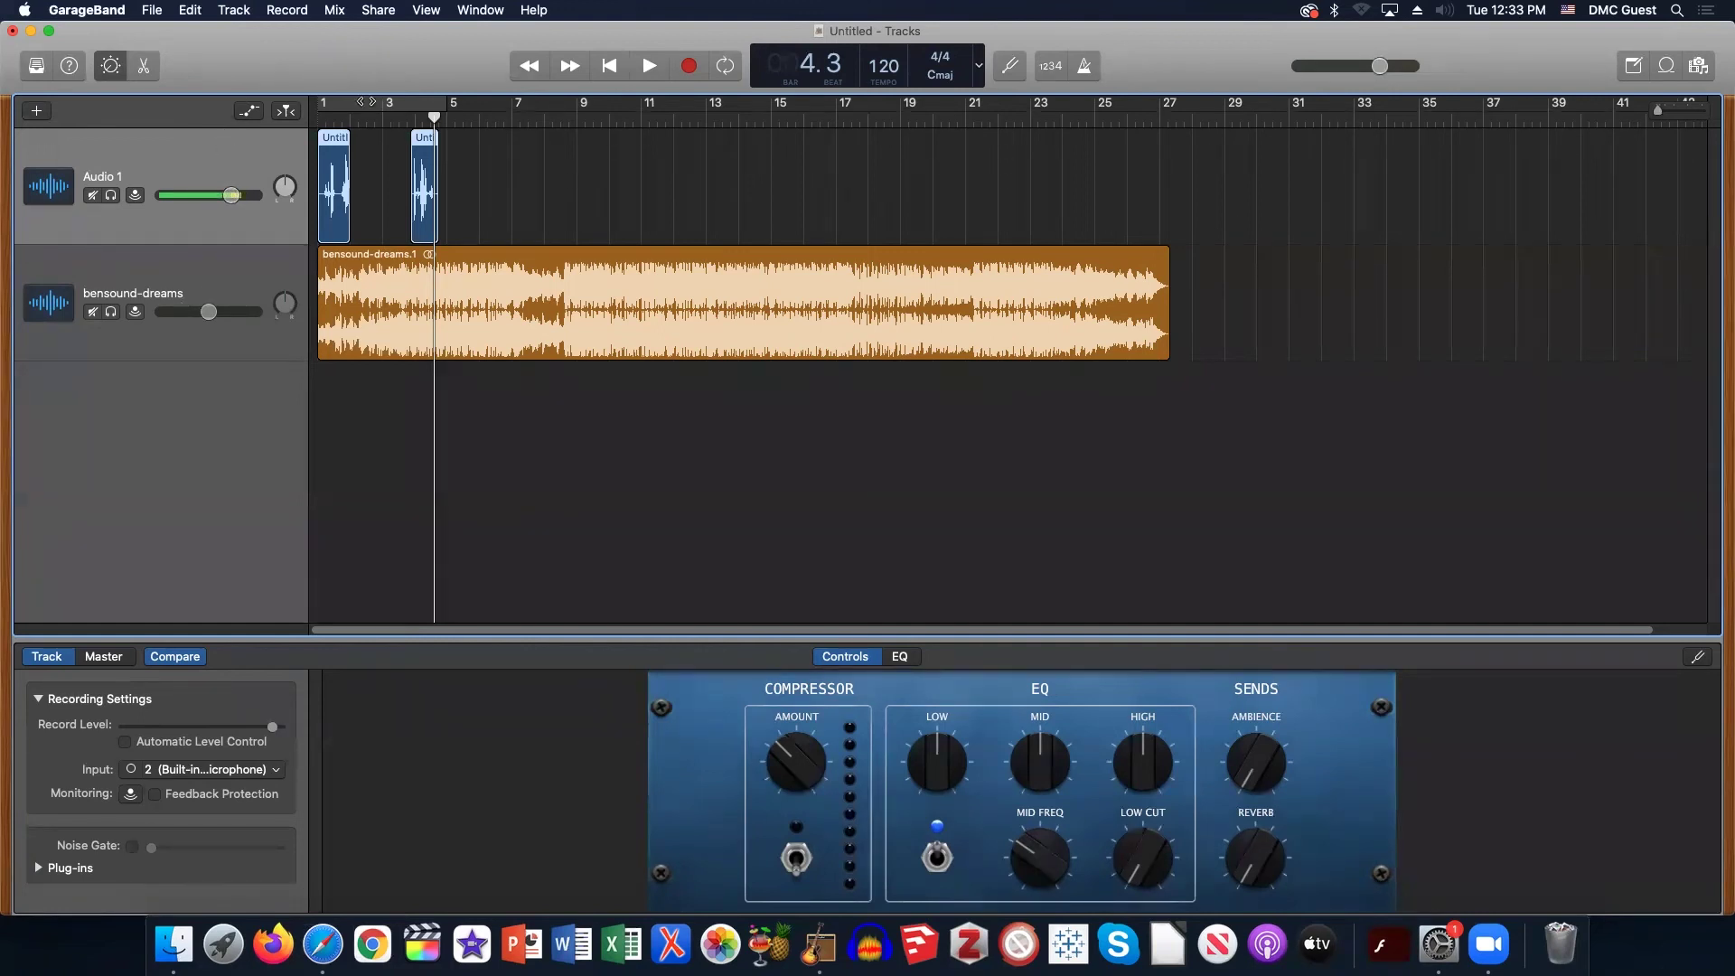
pyautogui.click(696, 71)
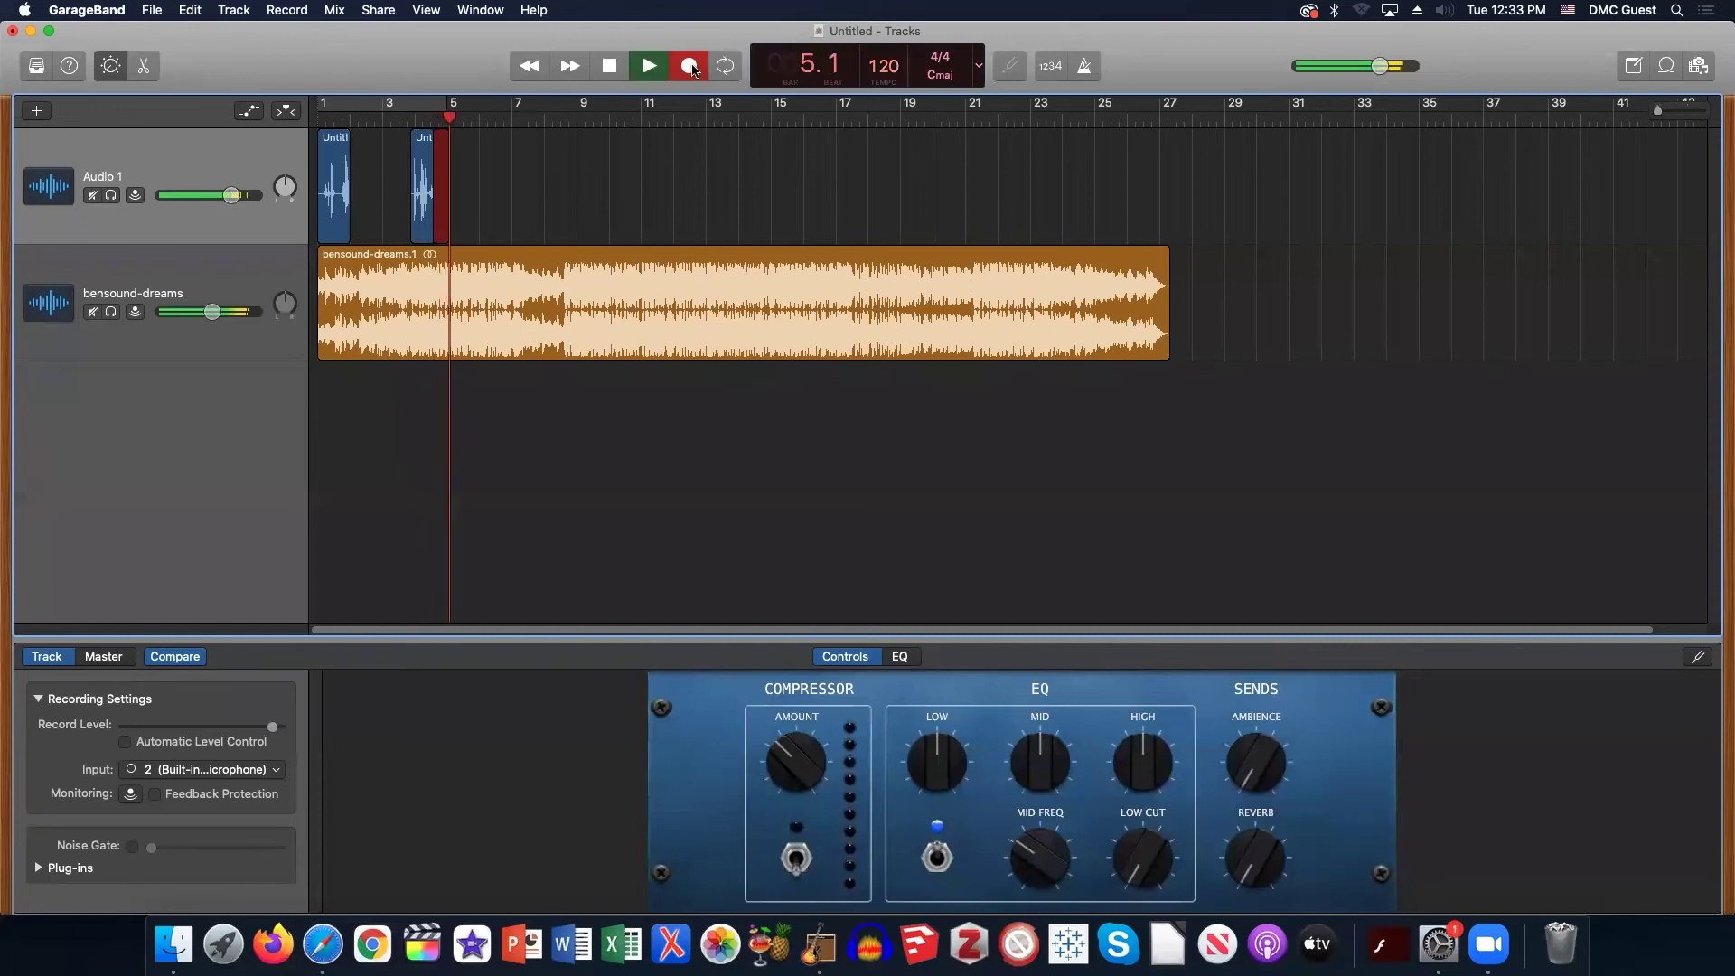
pyautogui.click(604, 72)
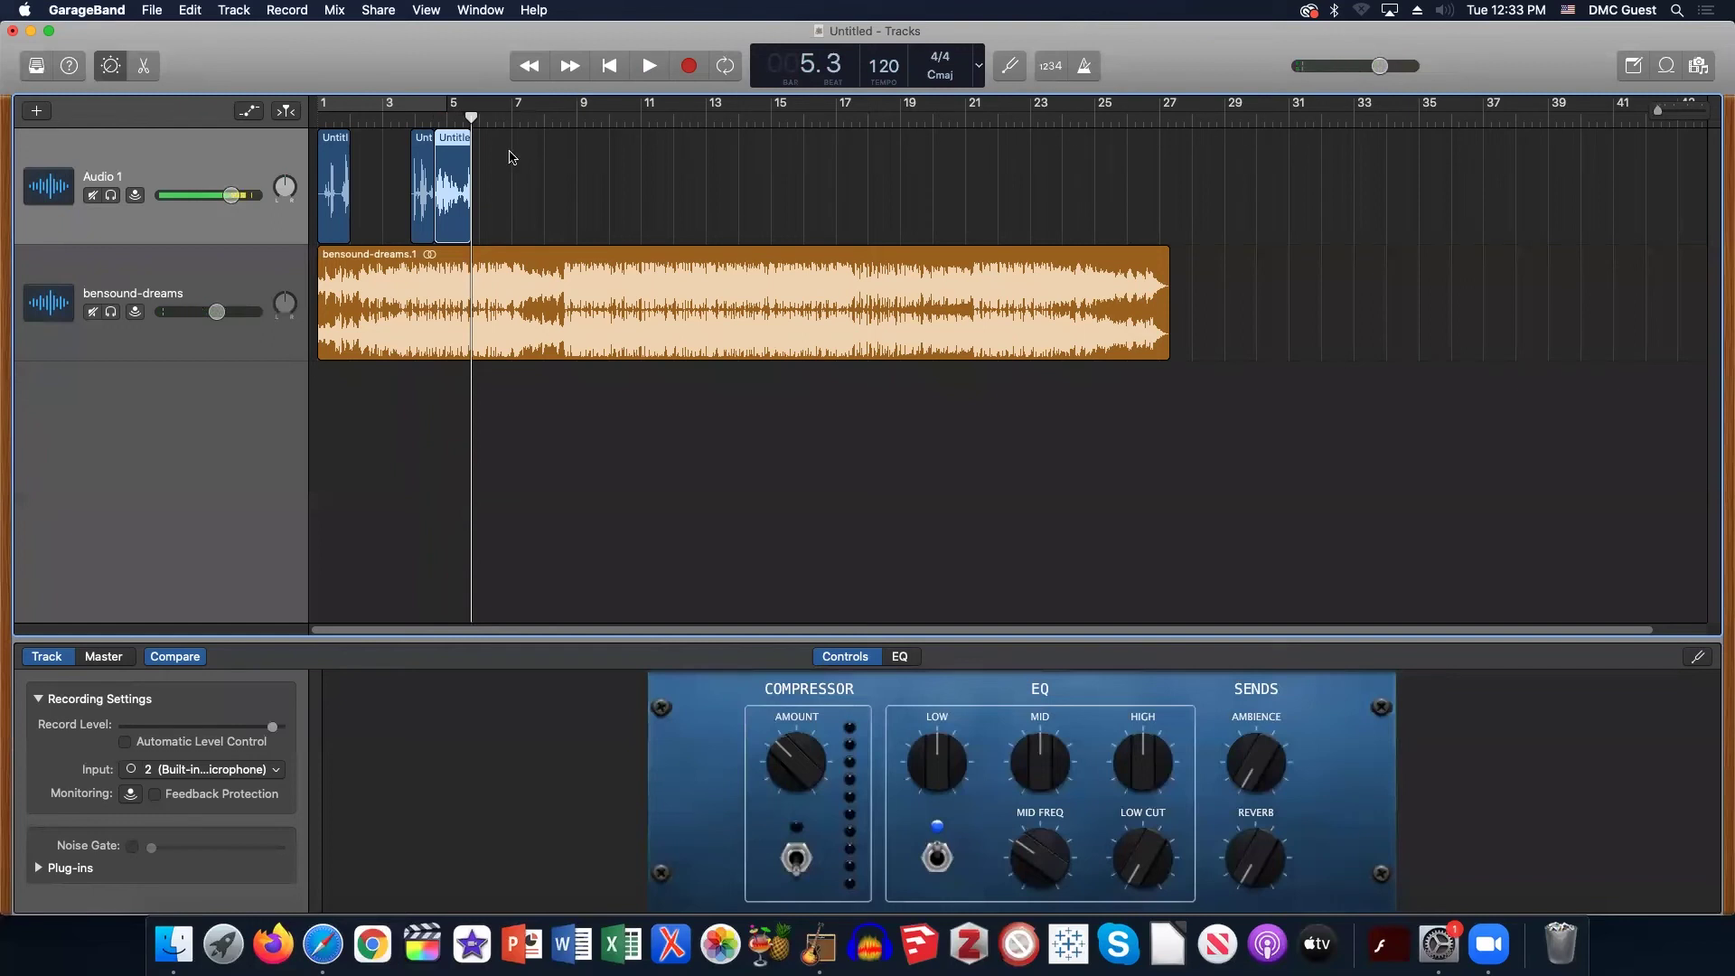
# Configure the track headers to include the Record Enable button, keeping Audio 1 selected.
pyautogui.click(232, 287)
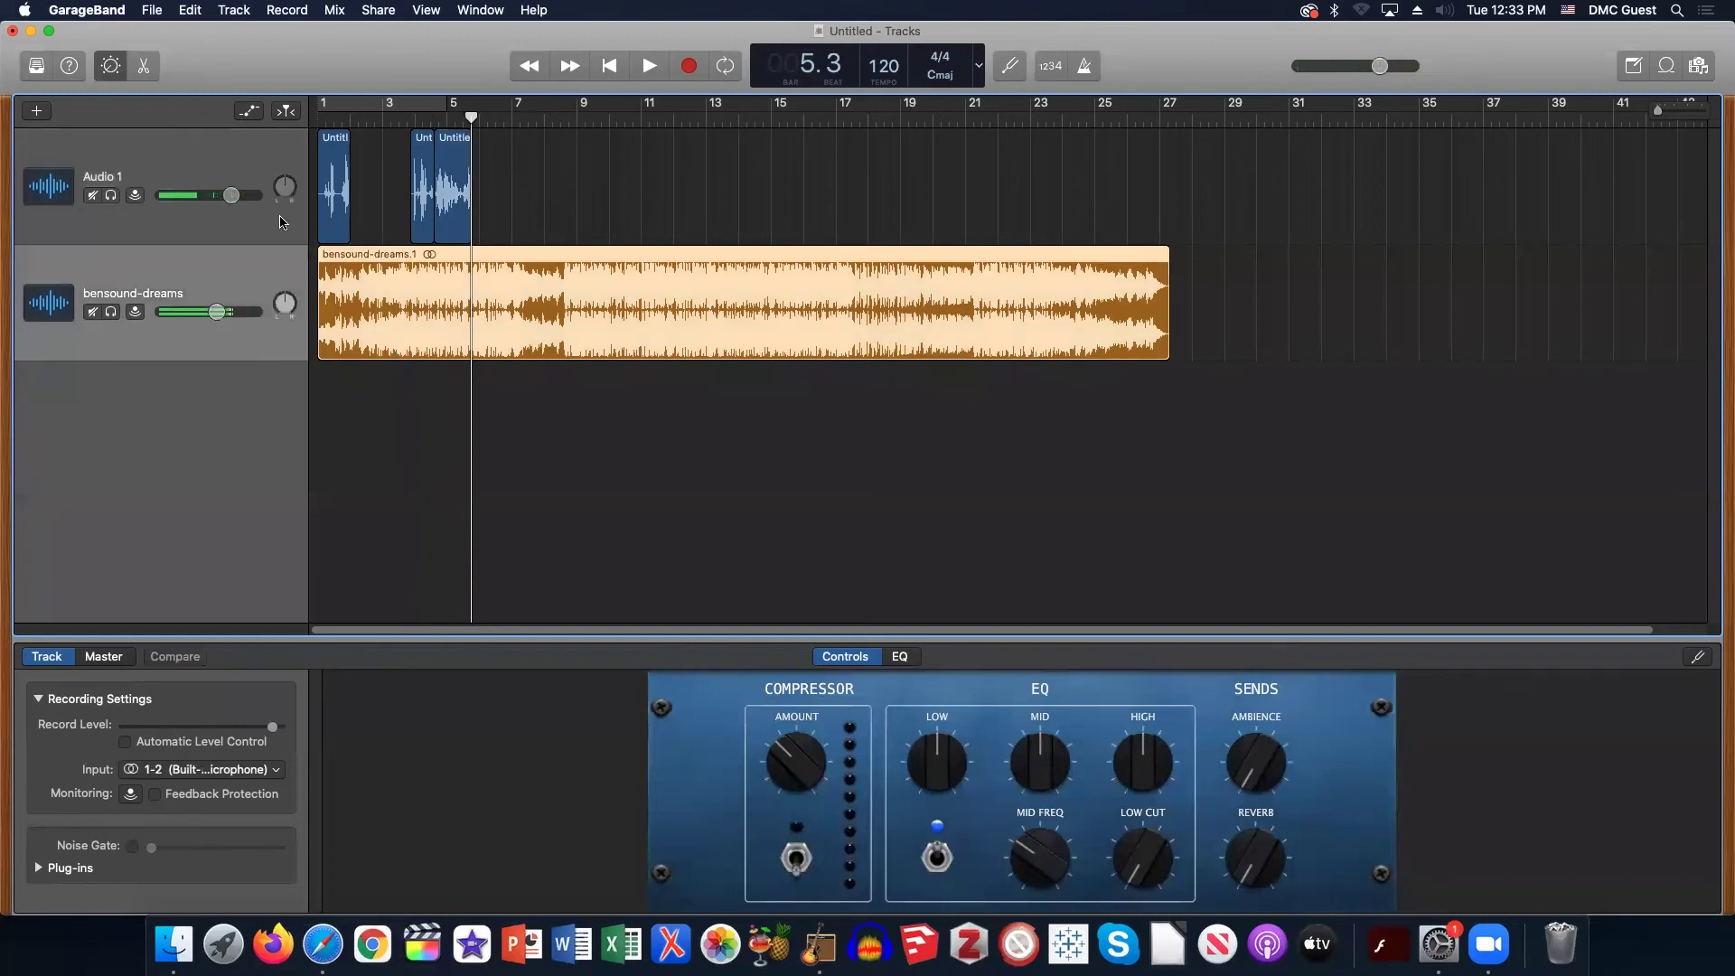
pyautogui.click(239, 159)
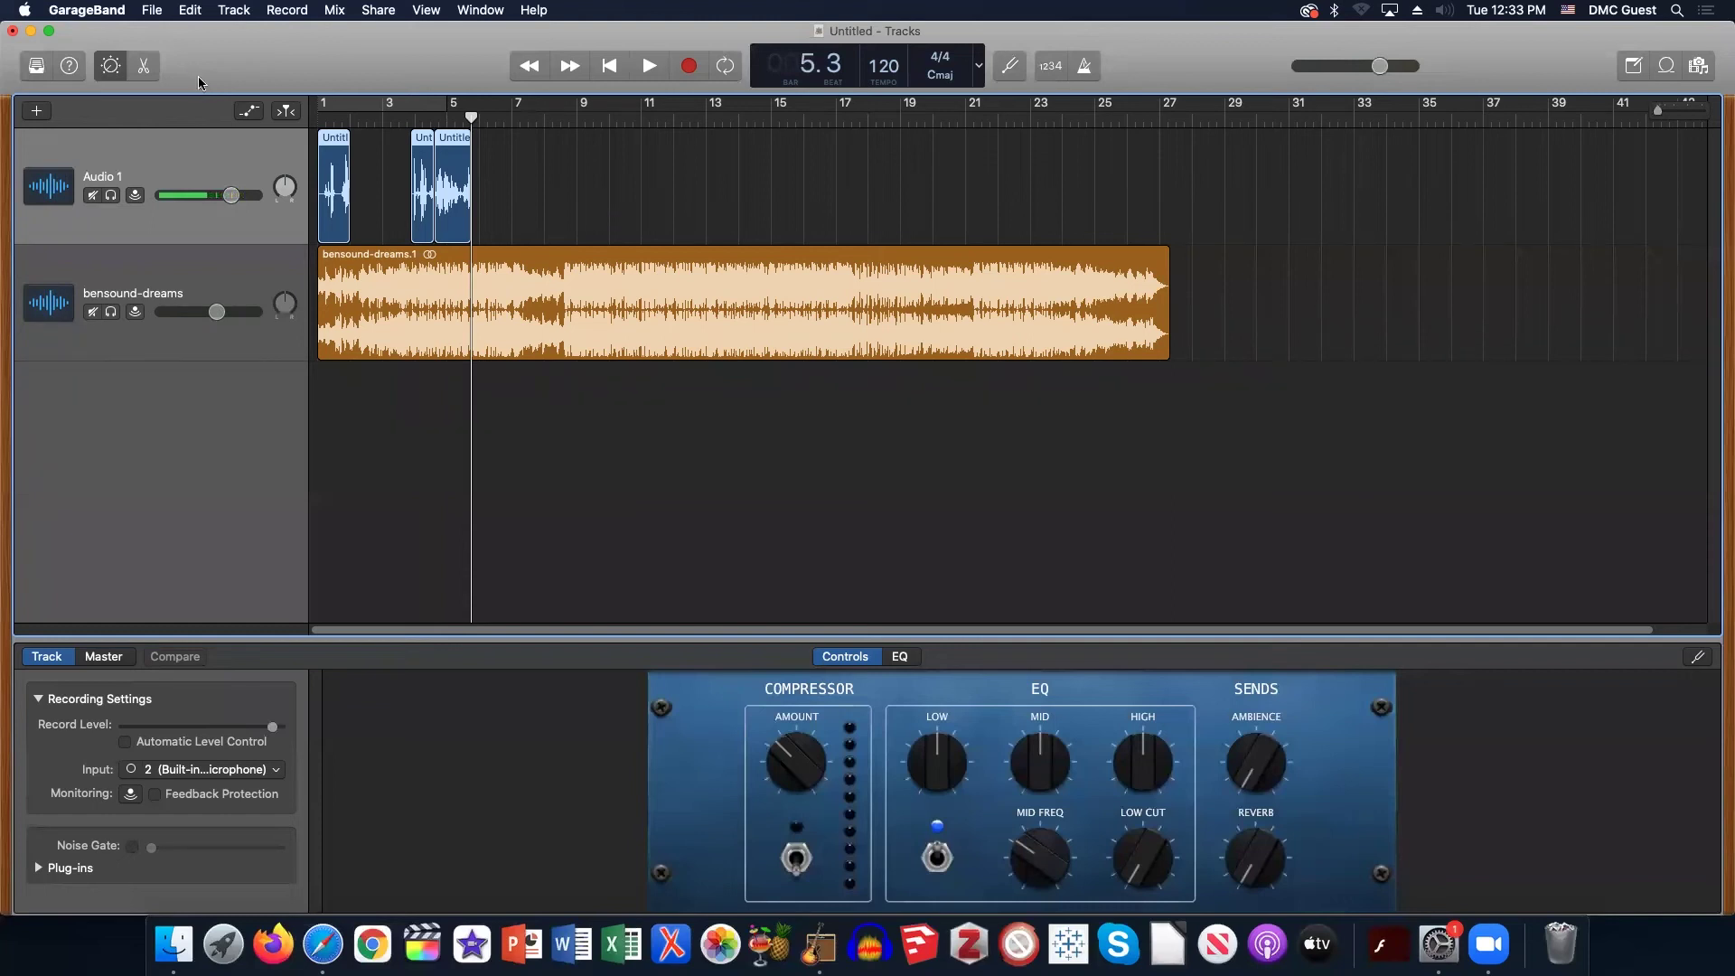
pyautogui.click(222, 11)
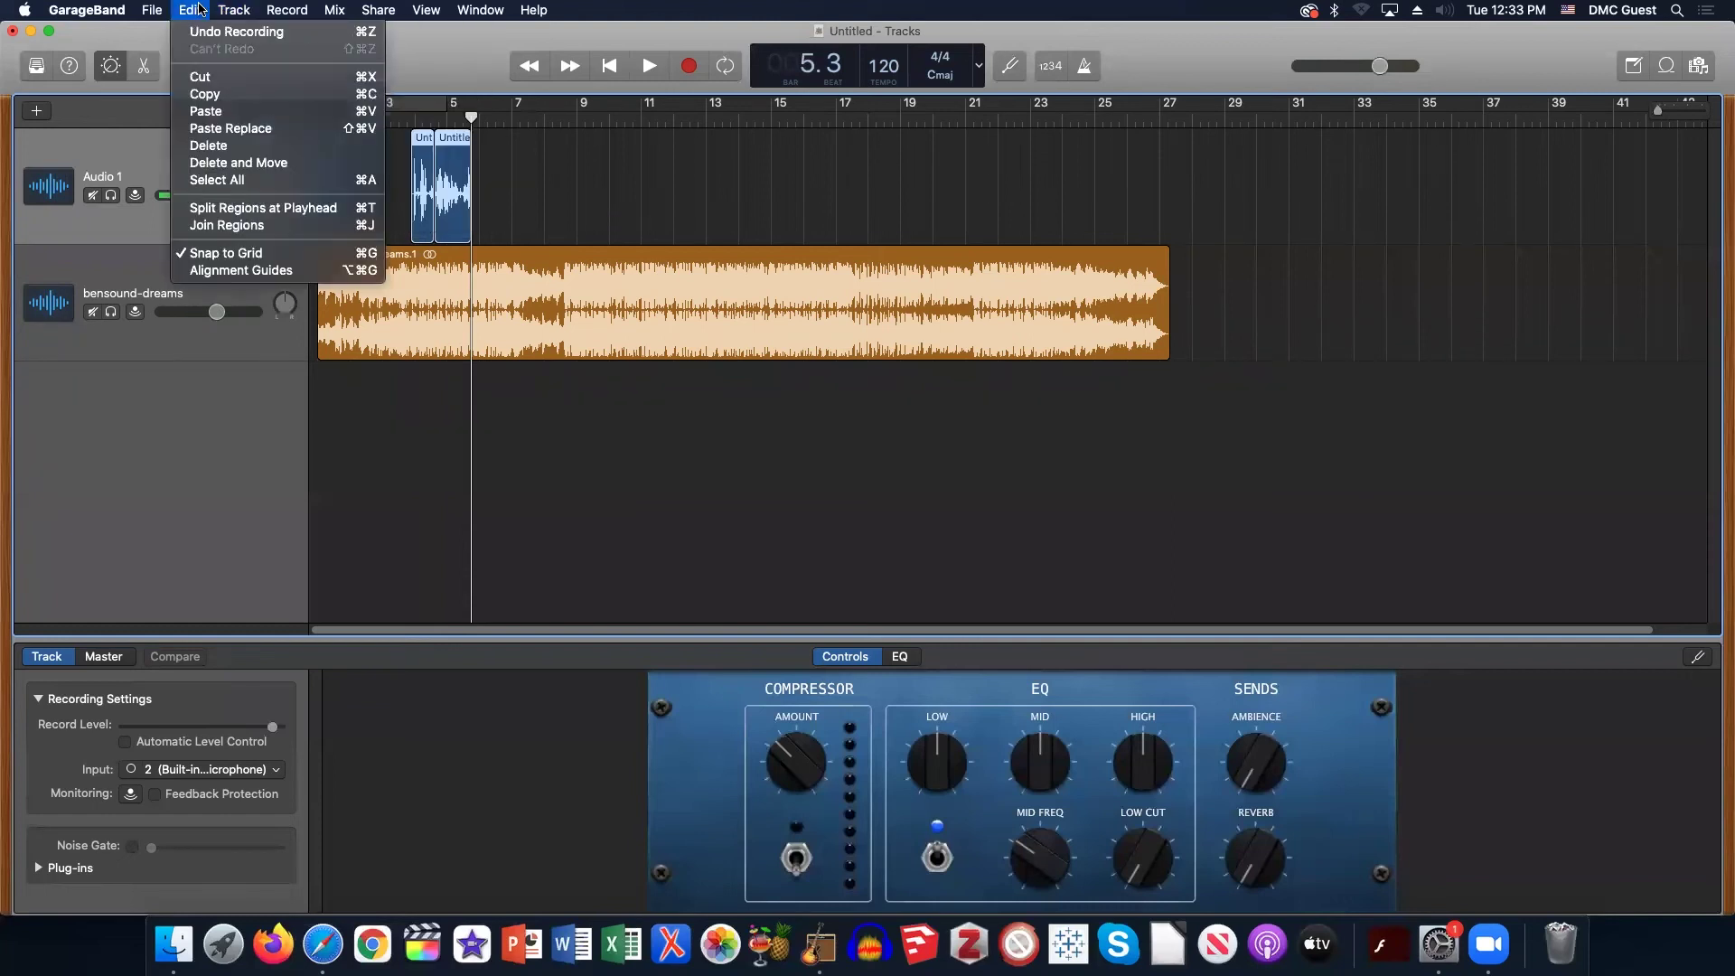
pyautogui.click(302, 220)
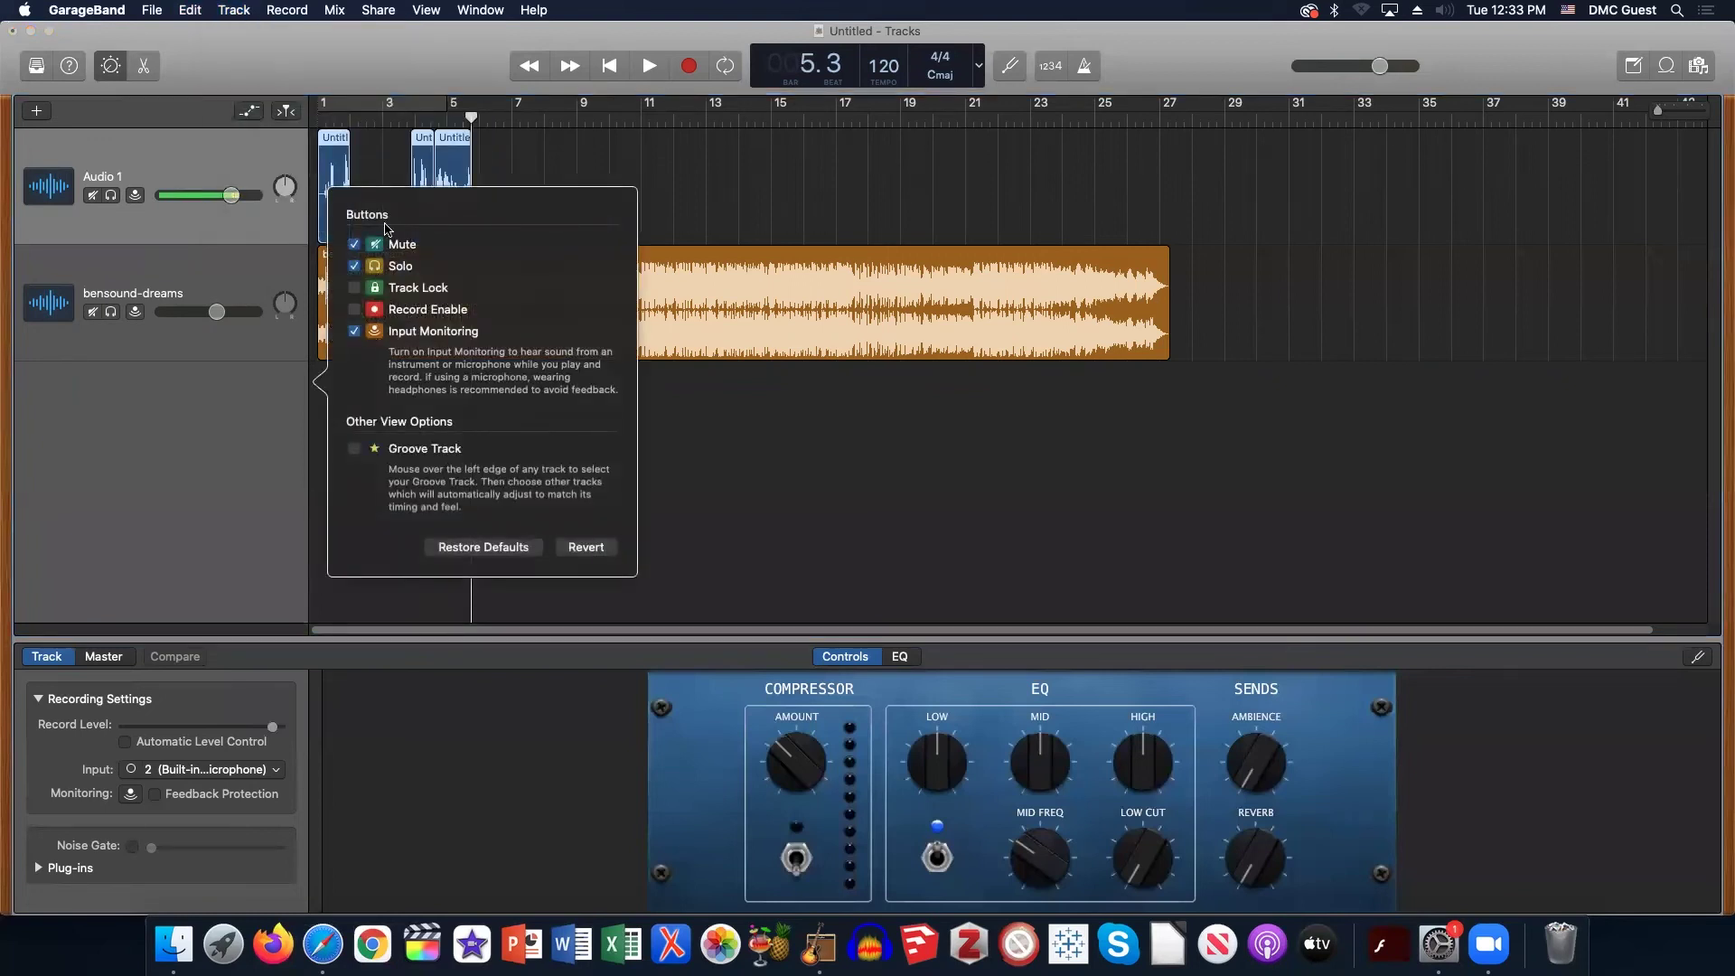
pyautogui.click(355, 310)
pyautogui.click(200, 472)
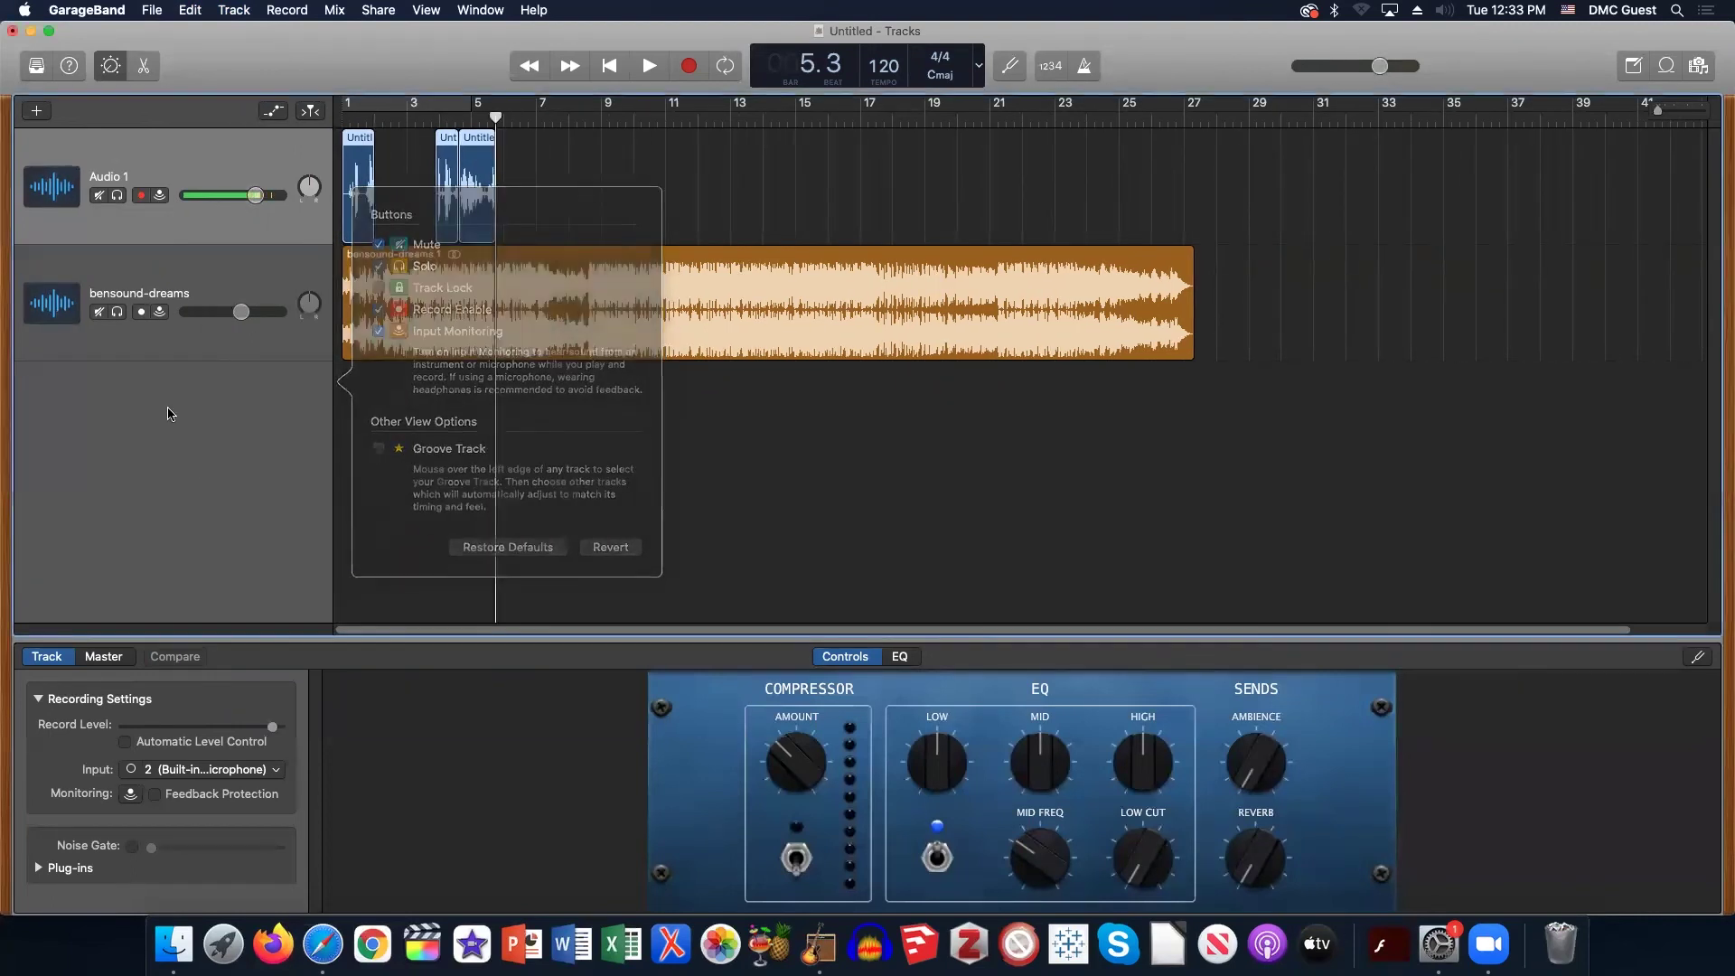
# Record-enable the bensound-dreams track and set its recording input to No Input.
pyautogui.click(141, 312)
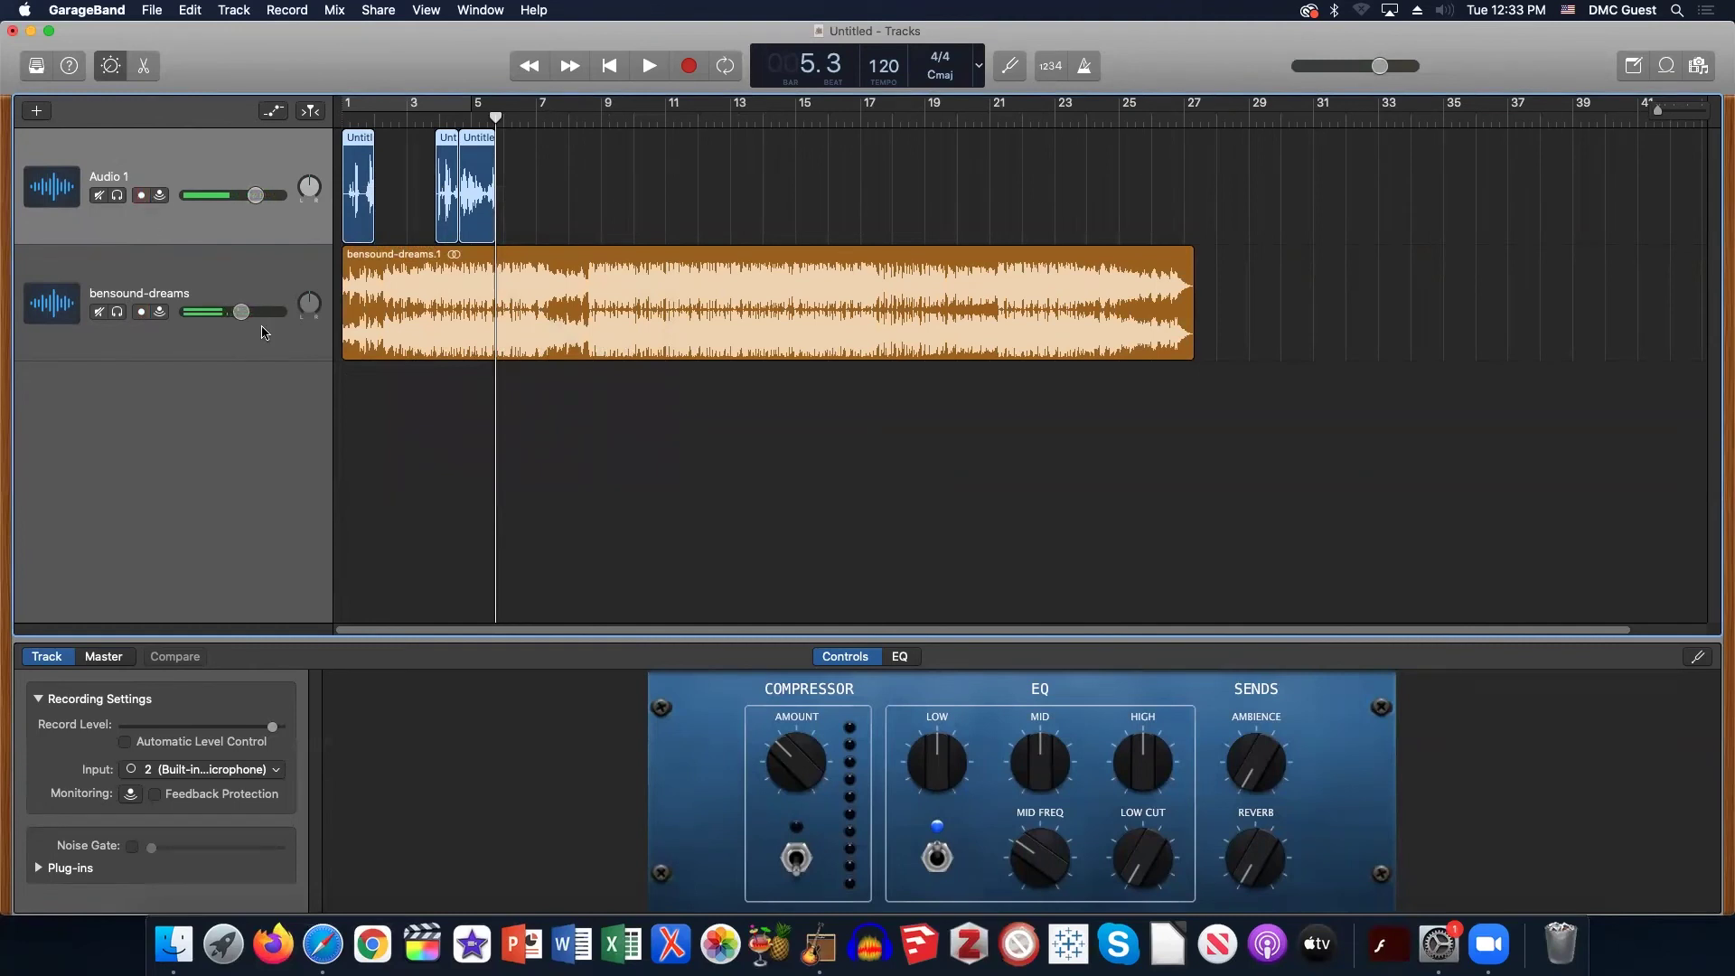
pyautogui.click(152, 322)
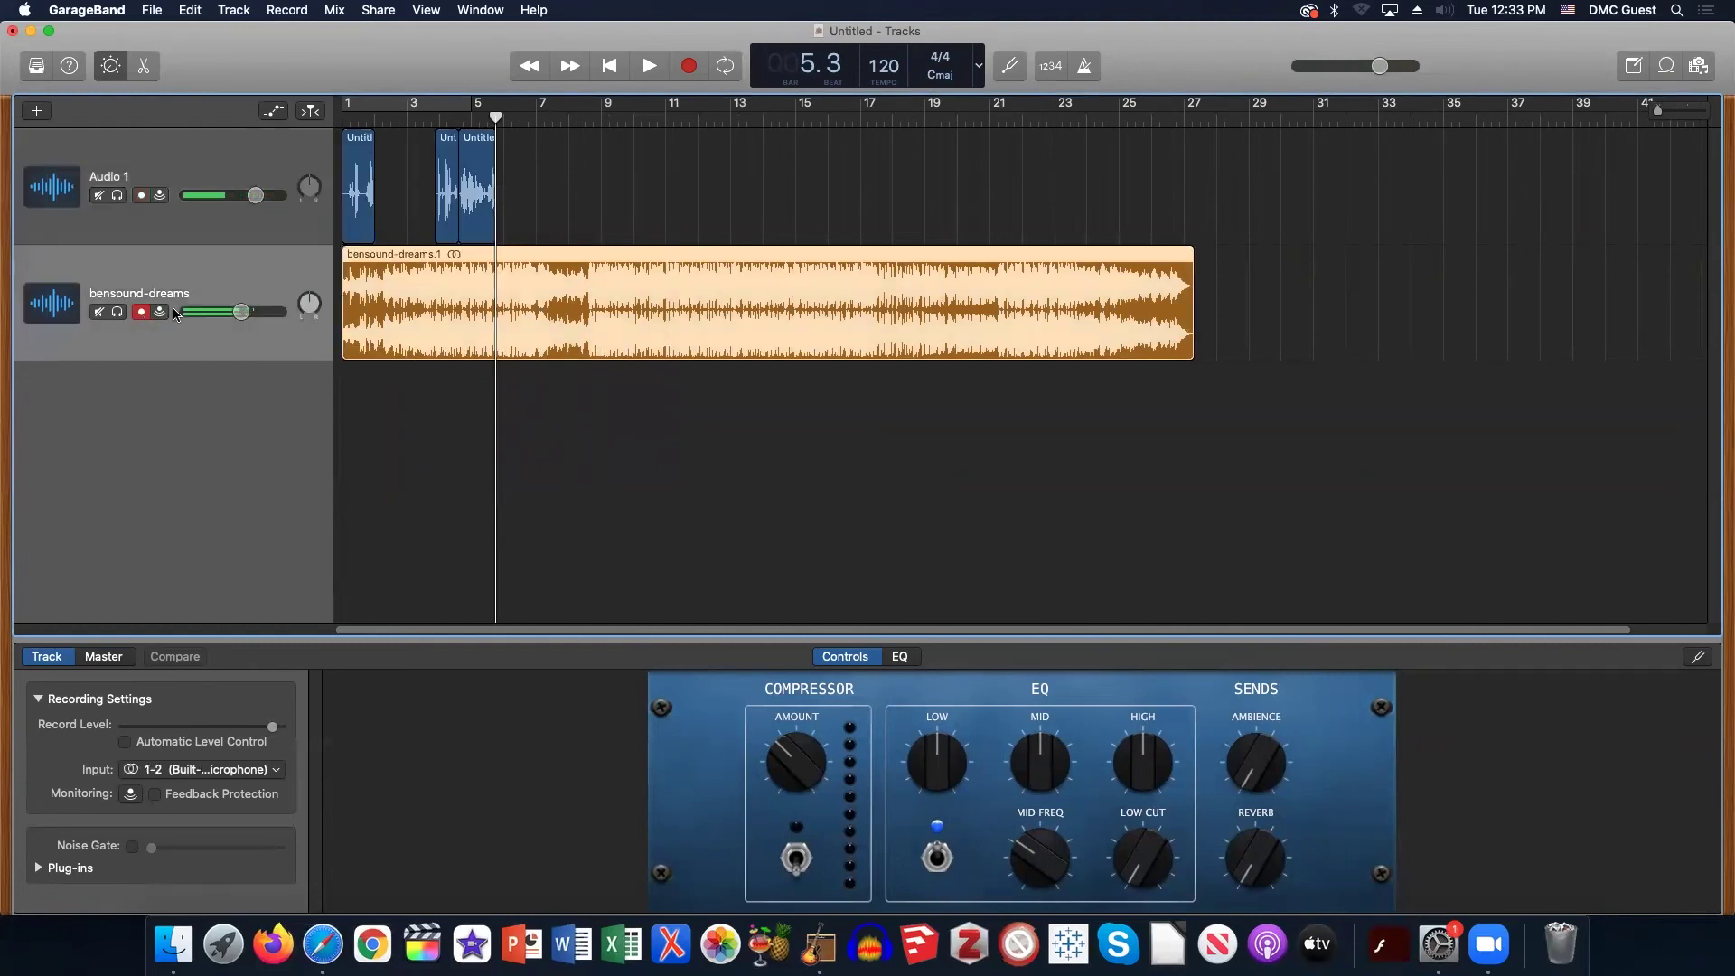
pyautogui.click(190, 770)
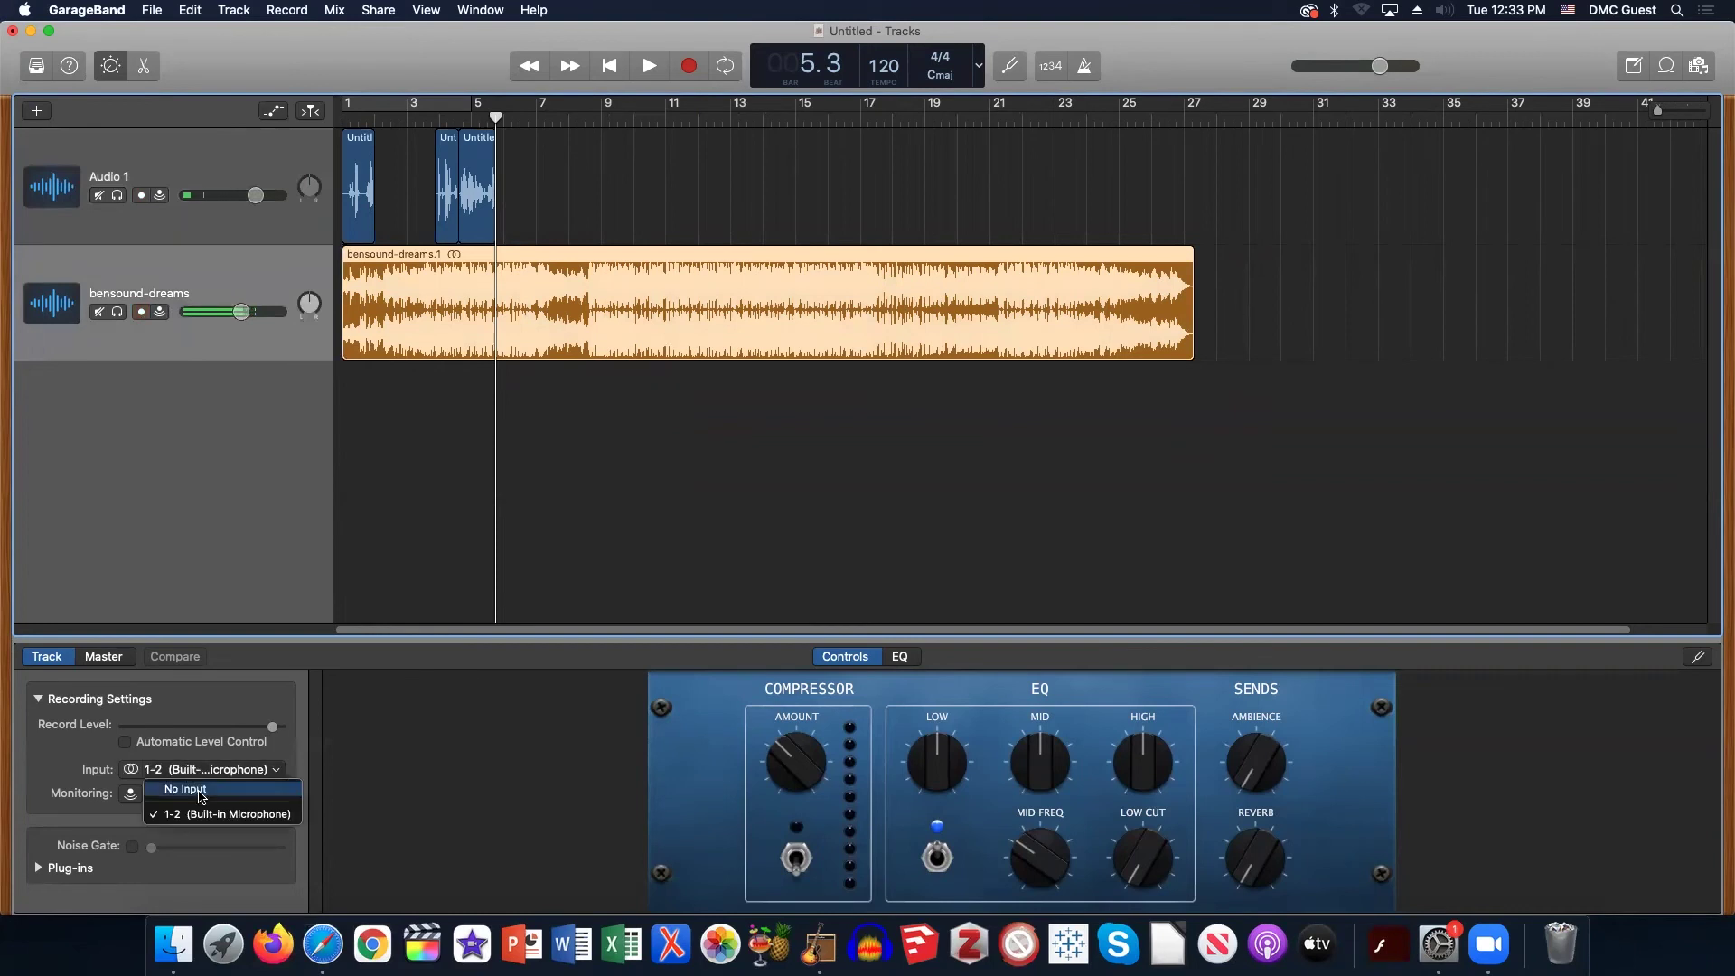
pyautogui.click(84, 775)
pyautogui.click(167, 769)
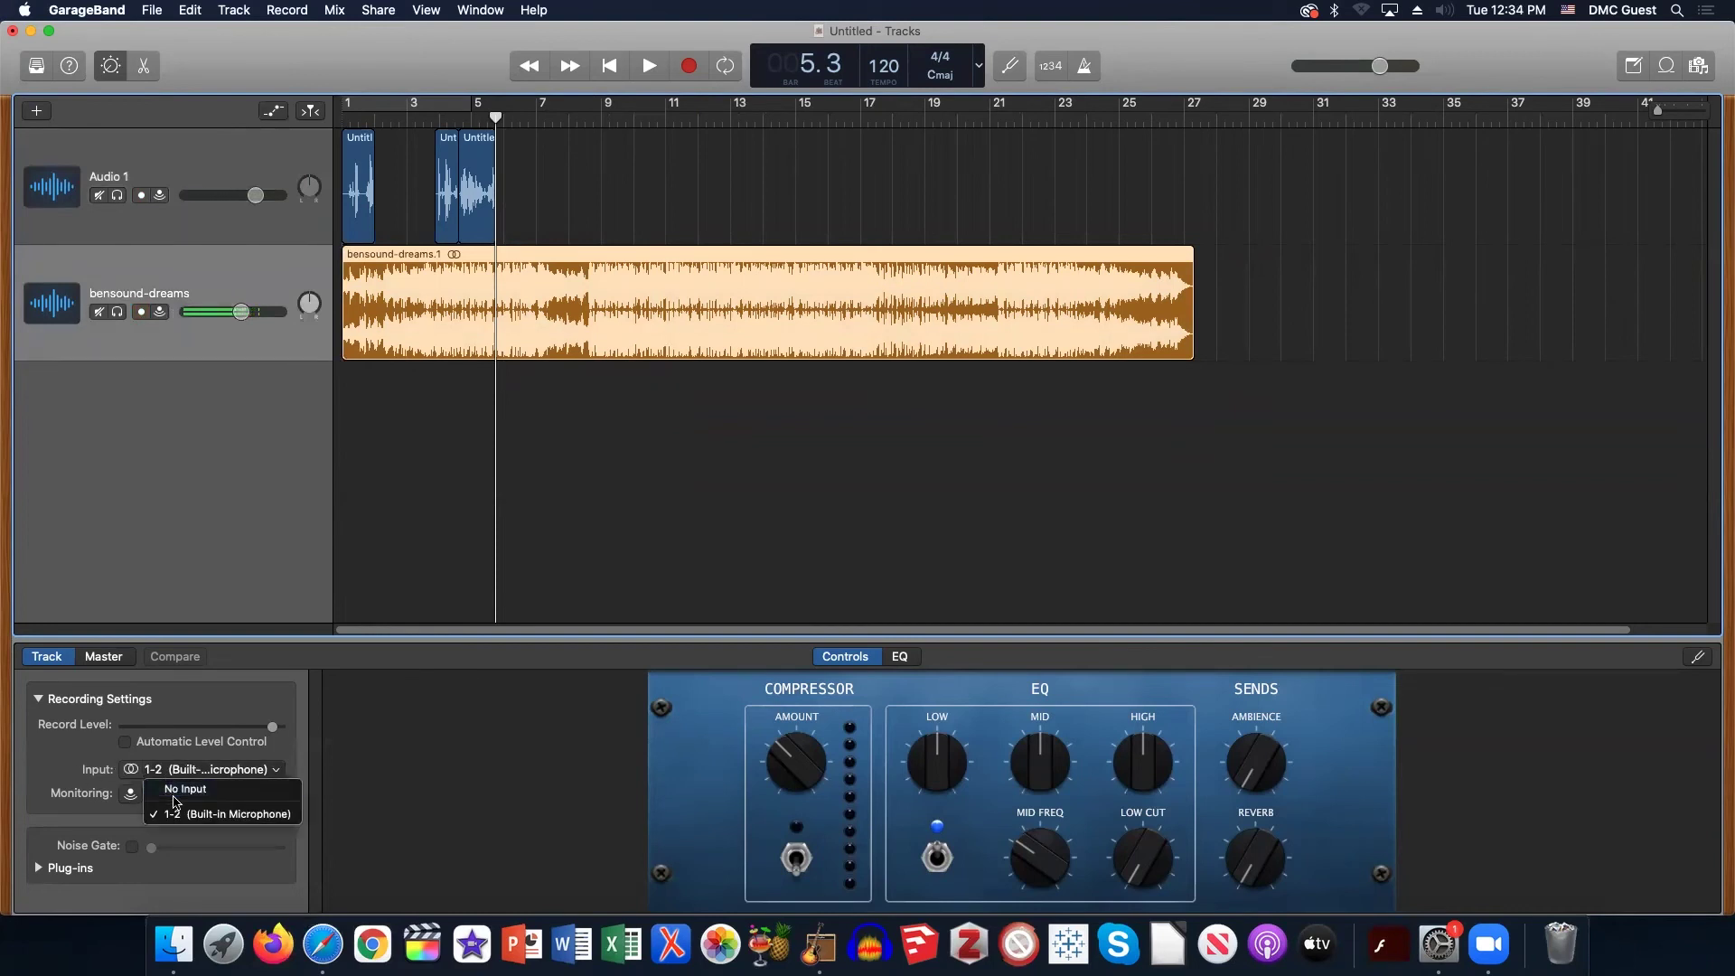
pyautogui.click(178, 792)
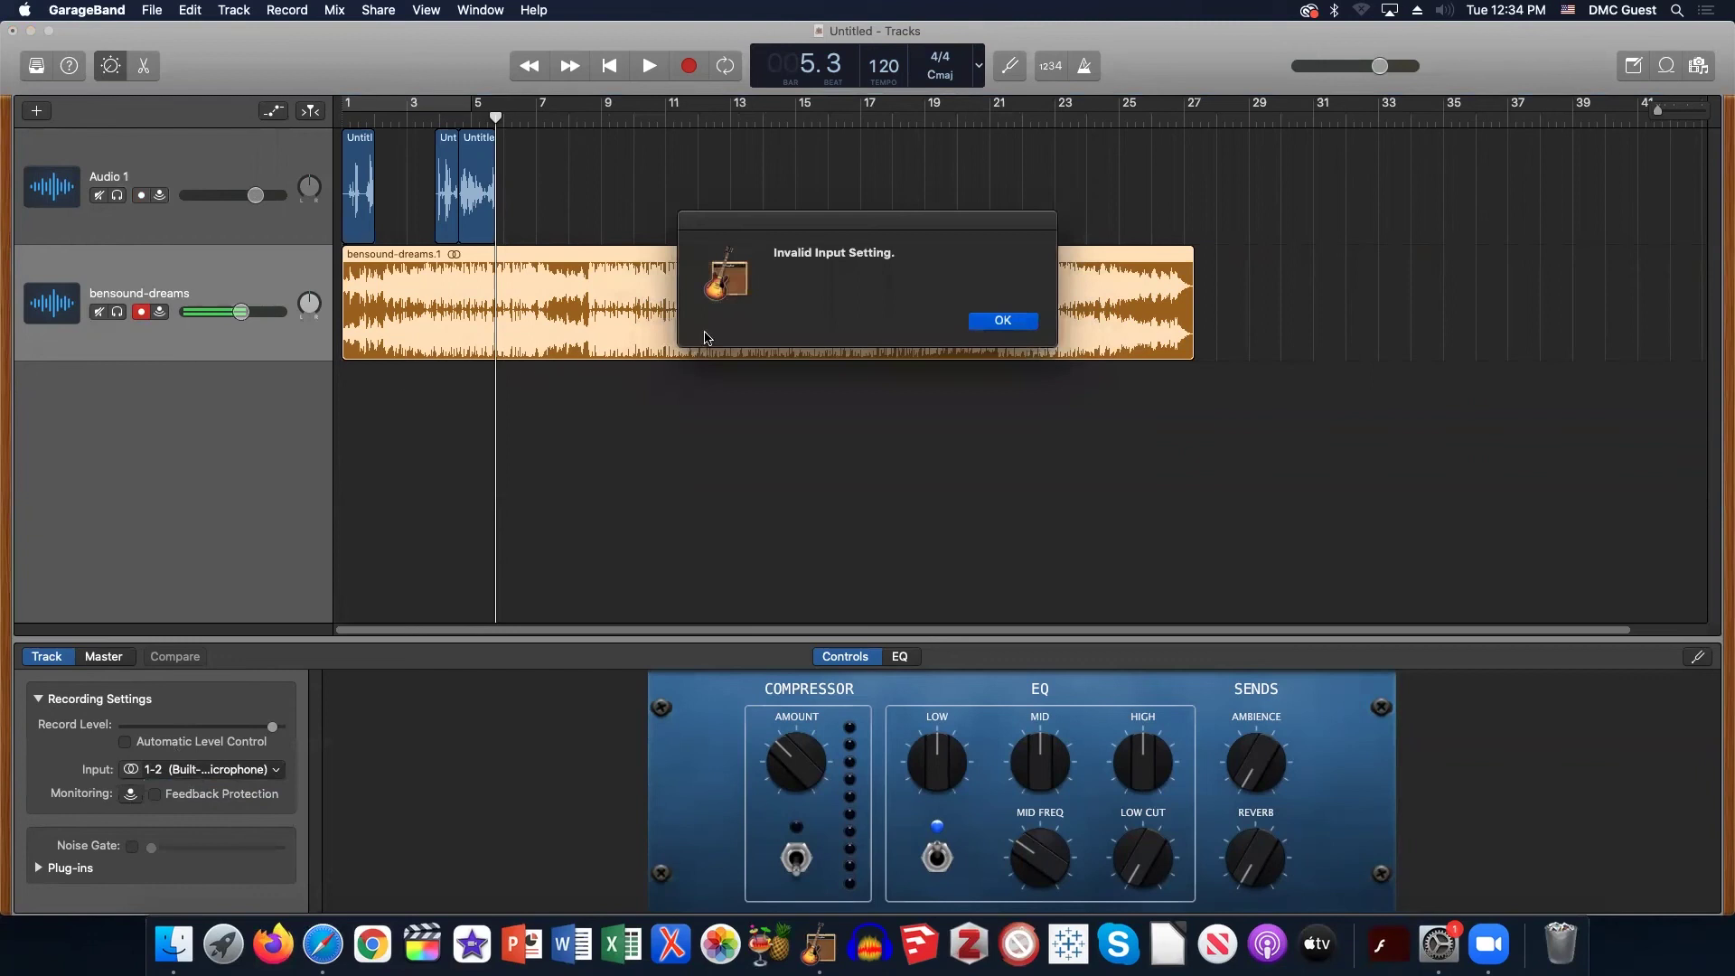
pyautogui.click(1036, 329)
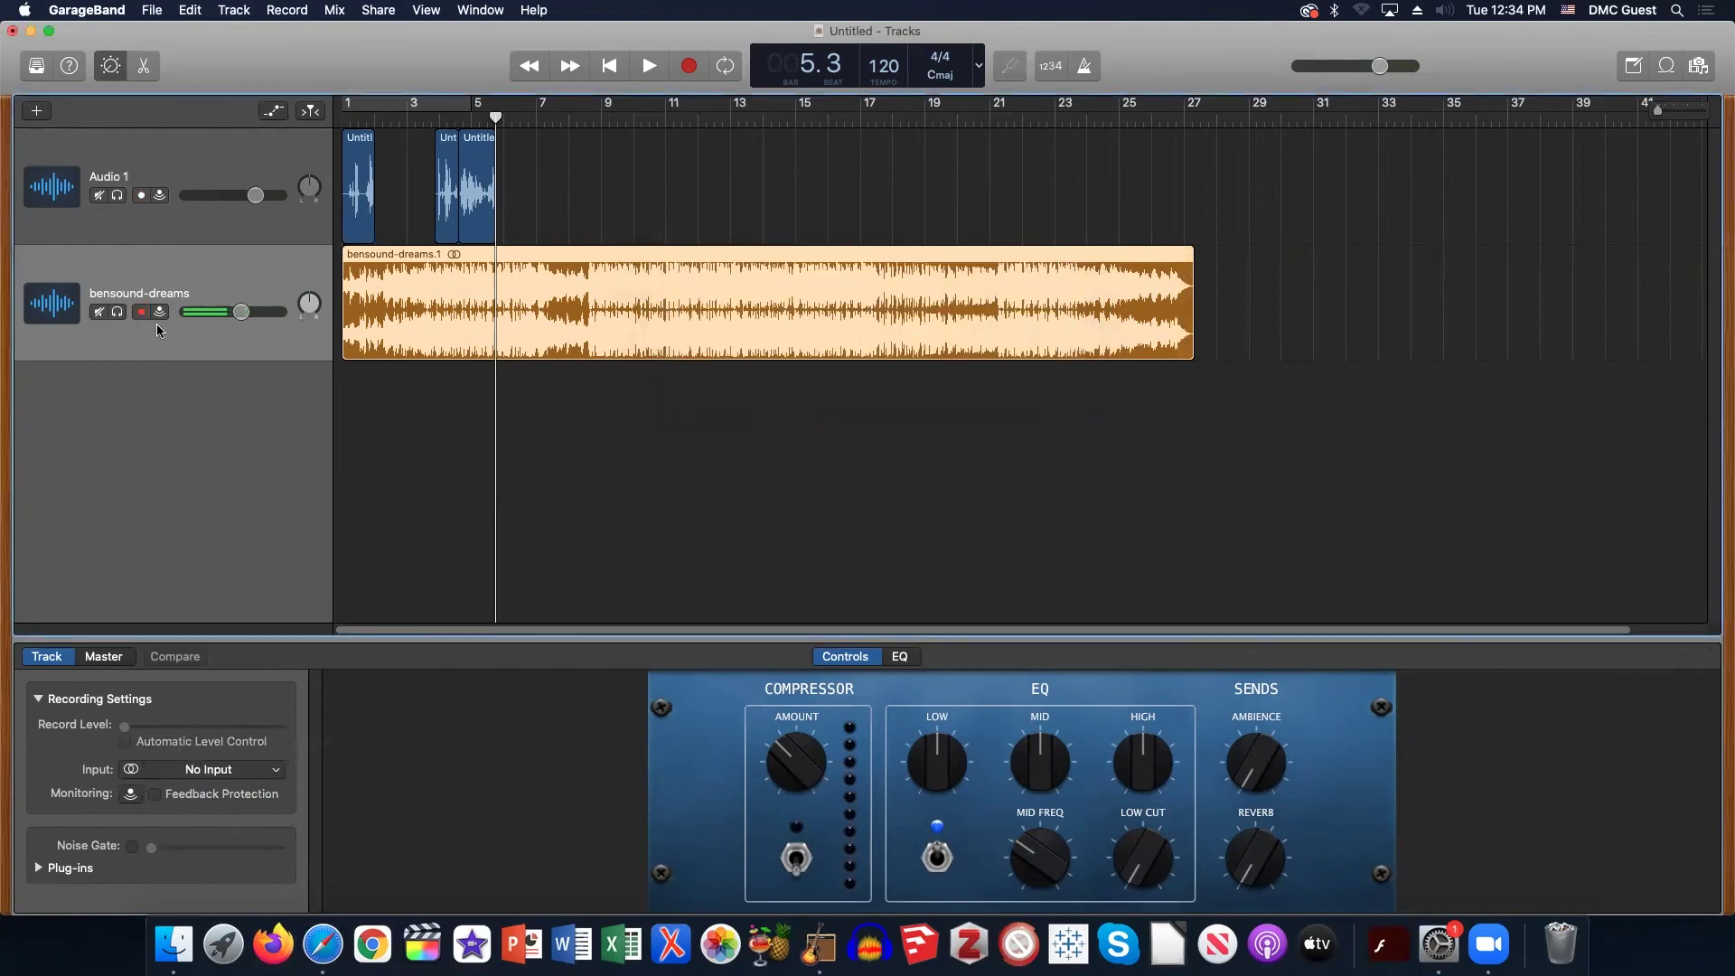
# Record-enable Audio 1 and try switching record enable on the bensound-dreams track.
pyautogui.click(142, 196)
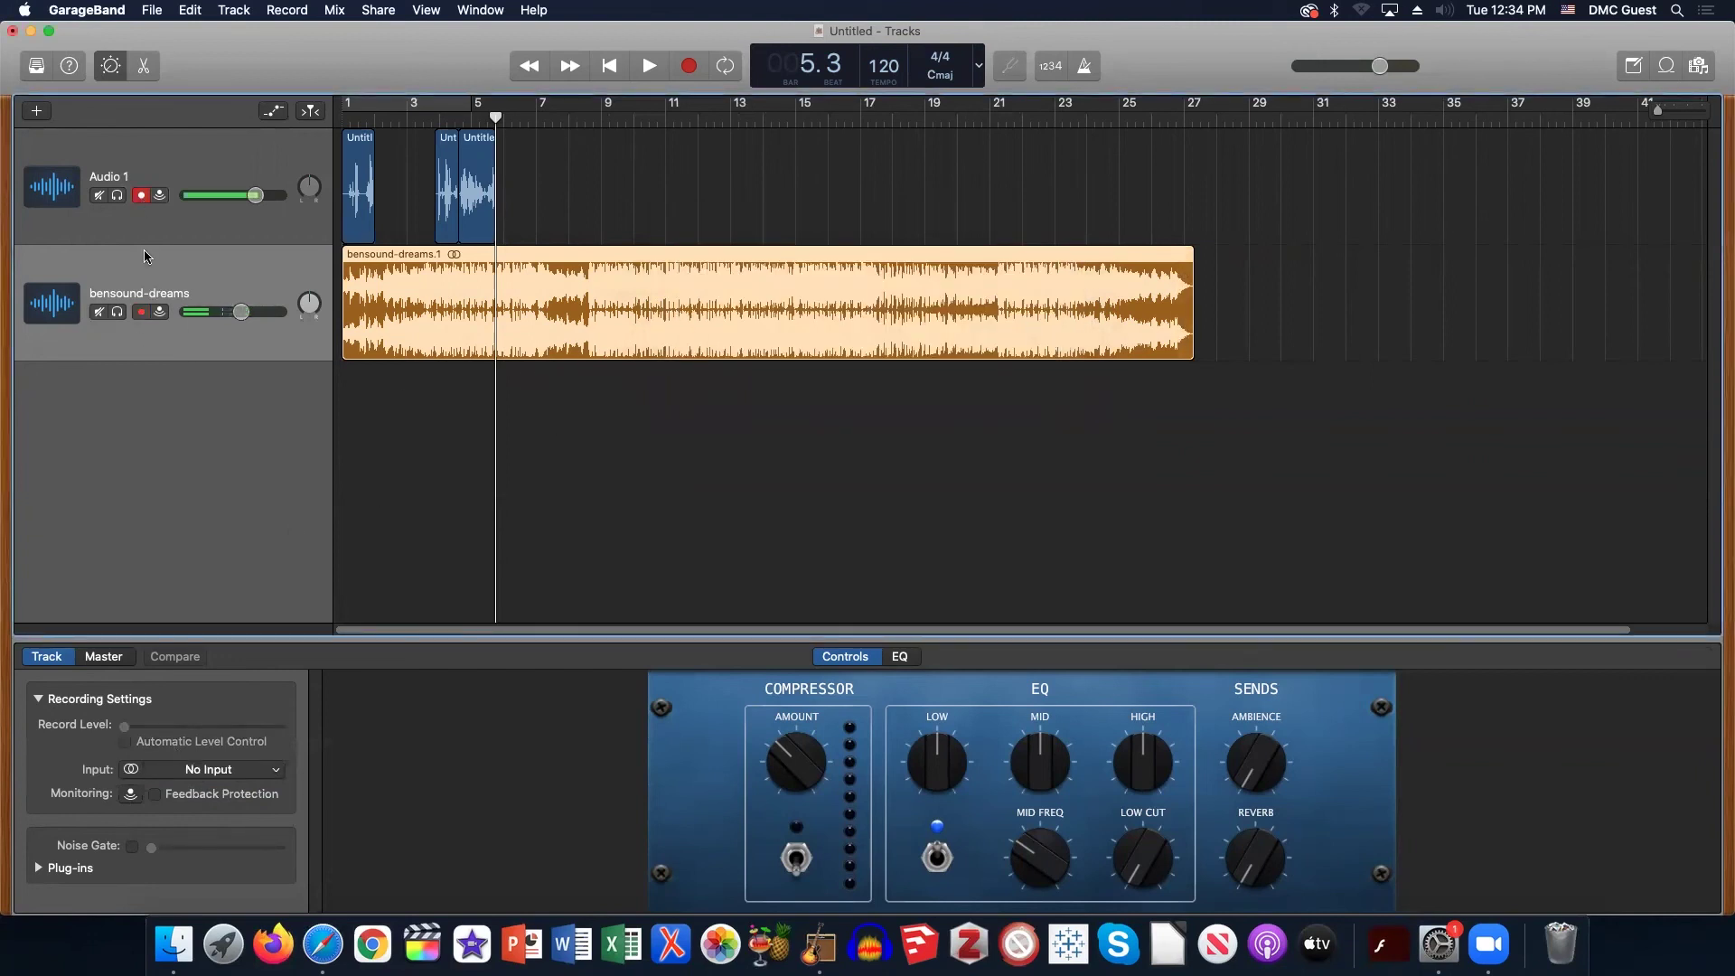
pyautogui.click(140, 312)
pyautogui.click(996, 318)
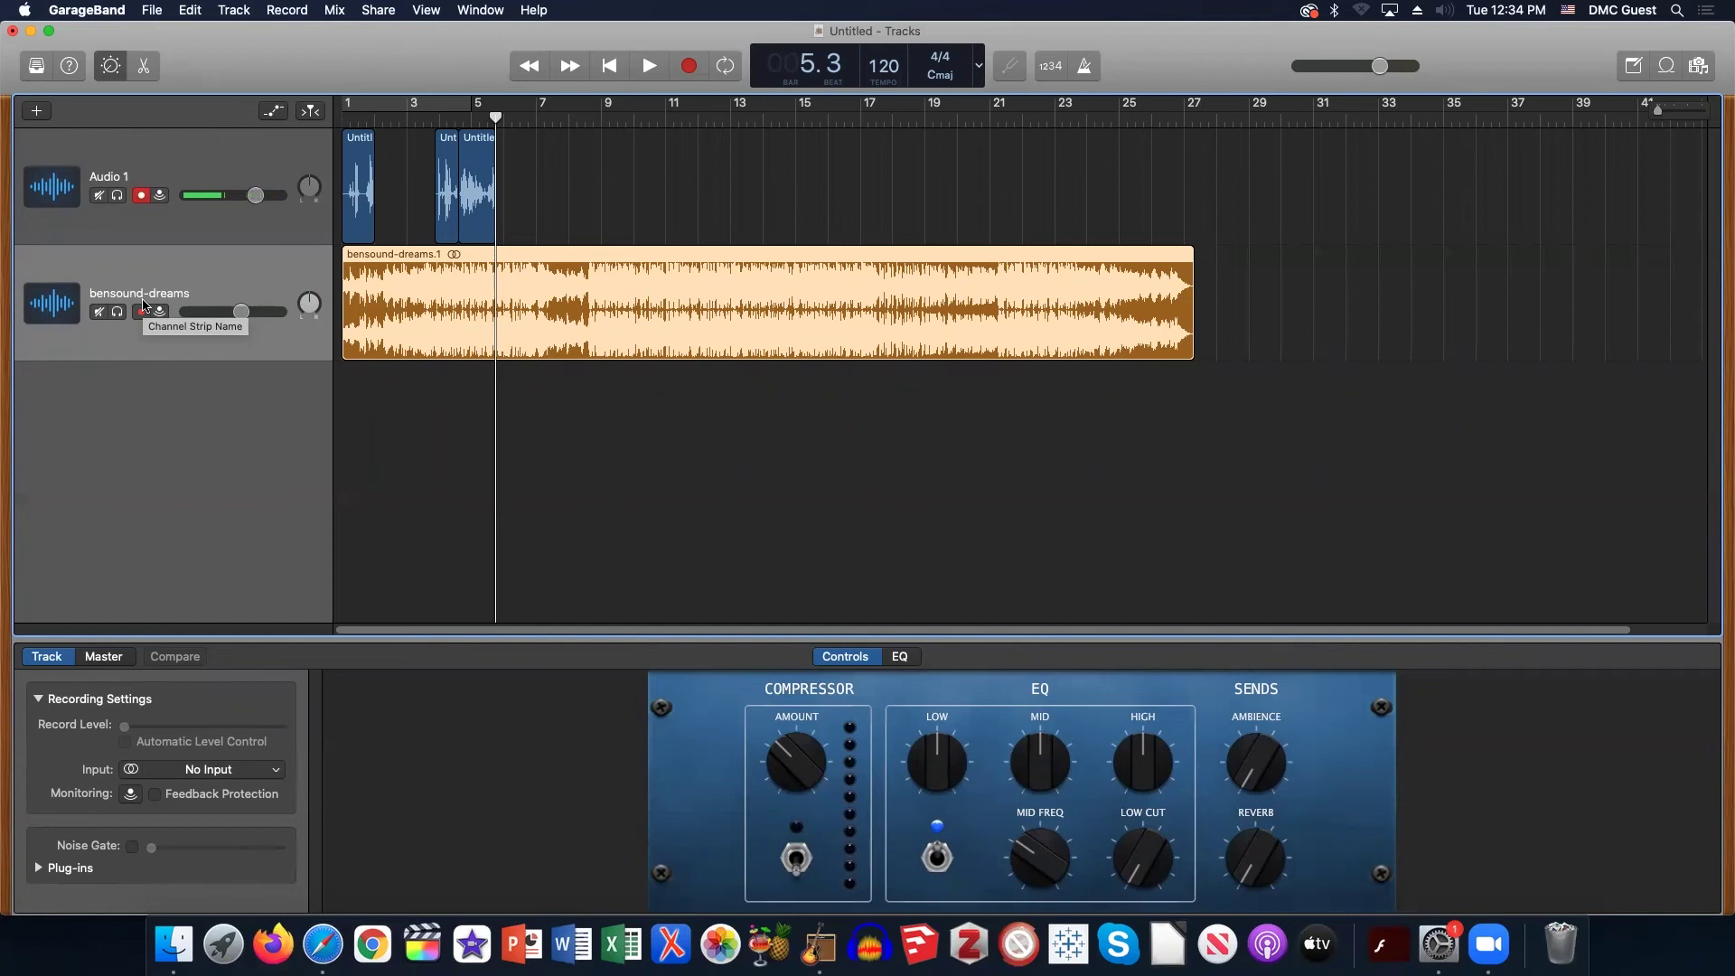
# Remove the Record Enable button from the track headers and widen the header area.
pyautogui.click(251, 9)
pyautogui.click(306, 216)
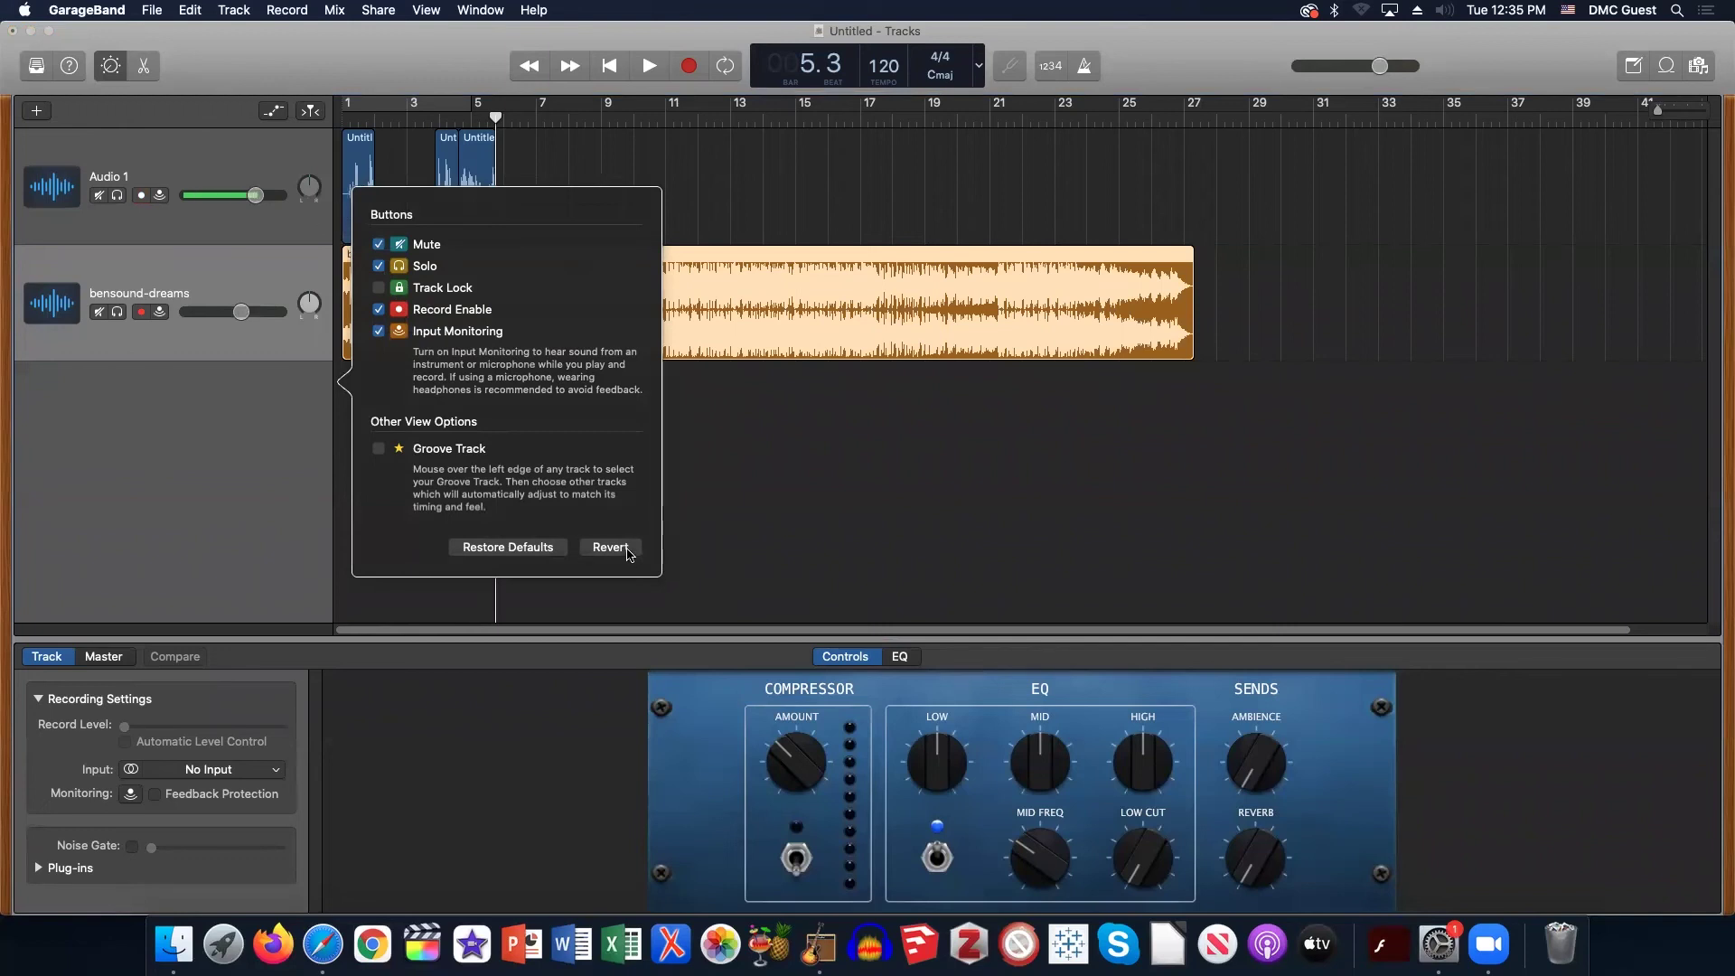
pyautogui.click(379, 309)
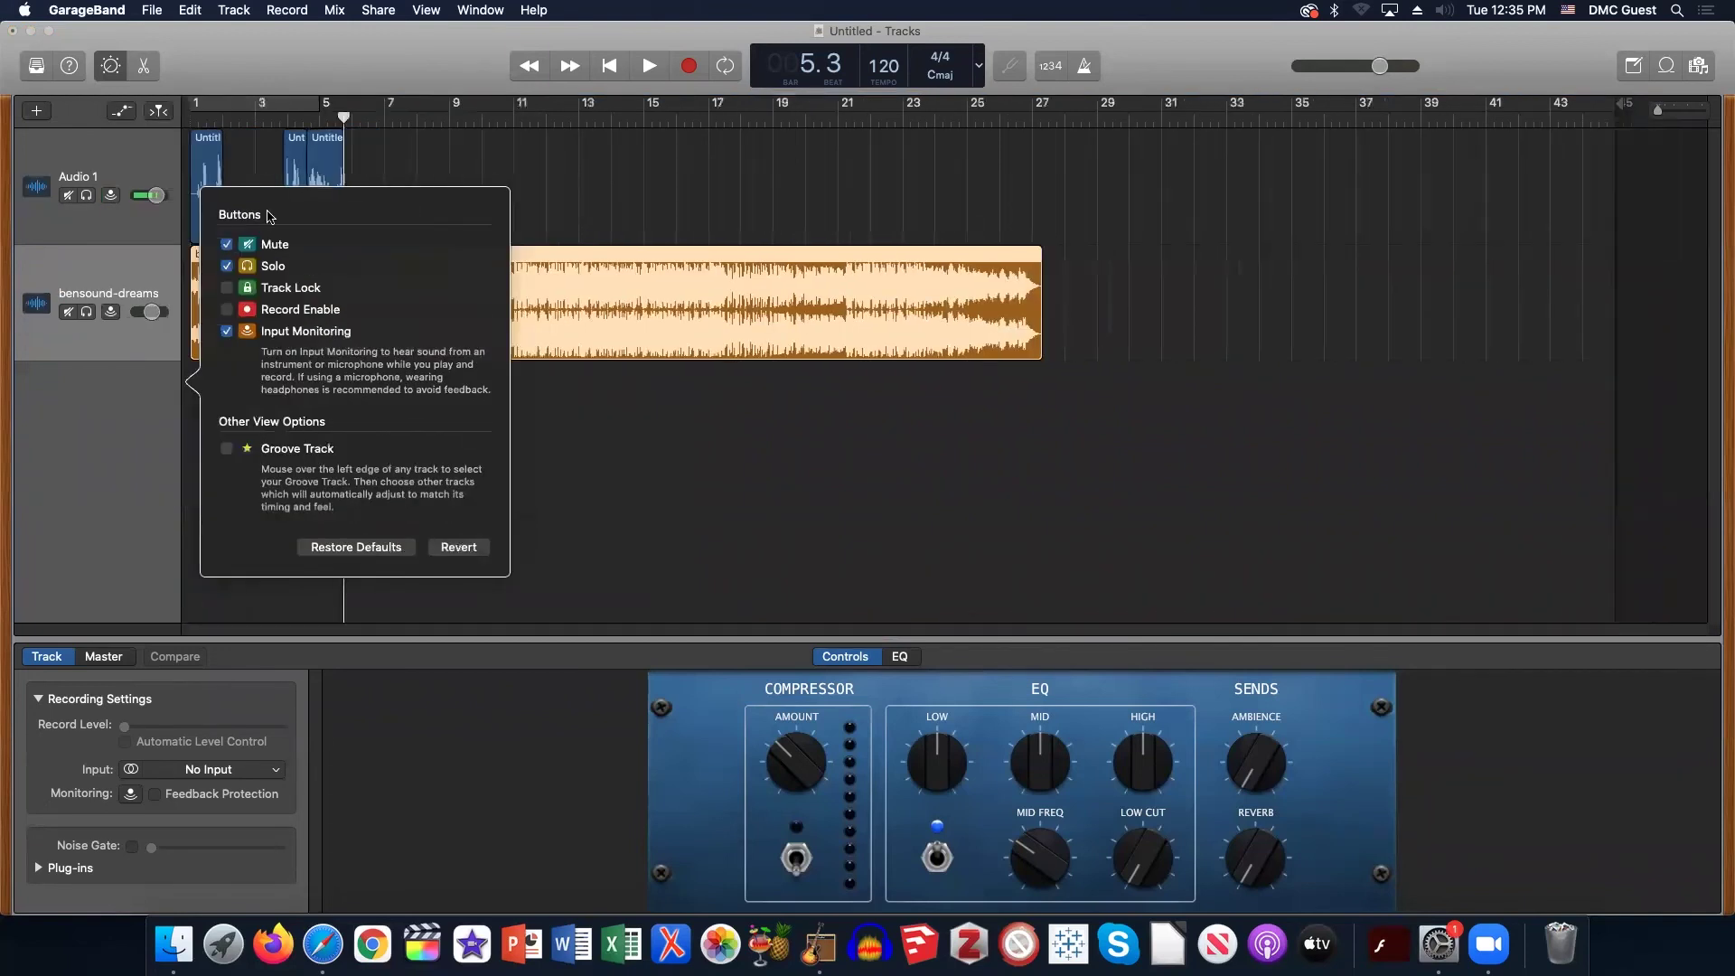
pyautogui.click(153, 481)
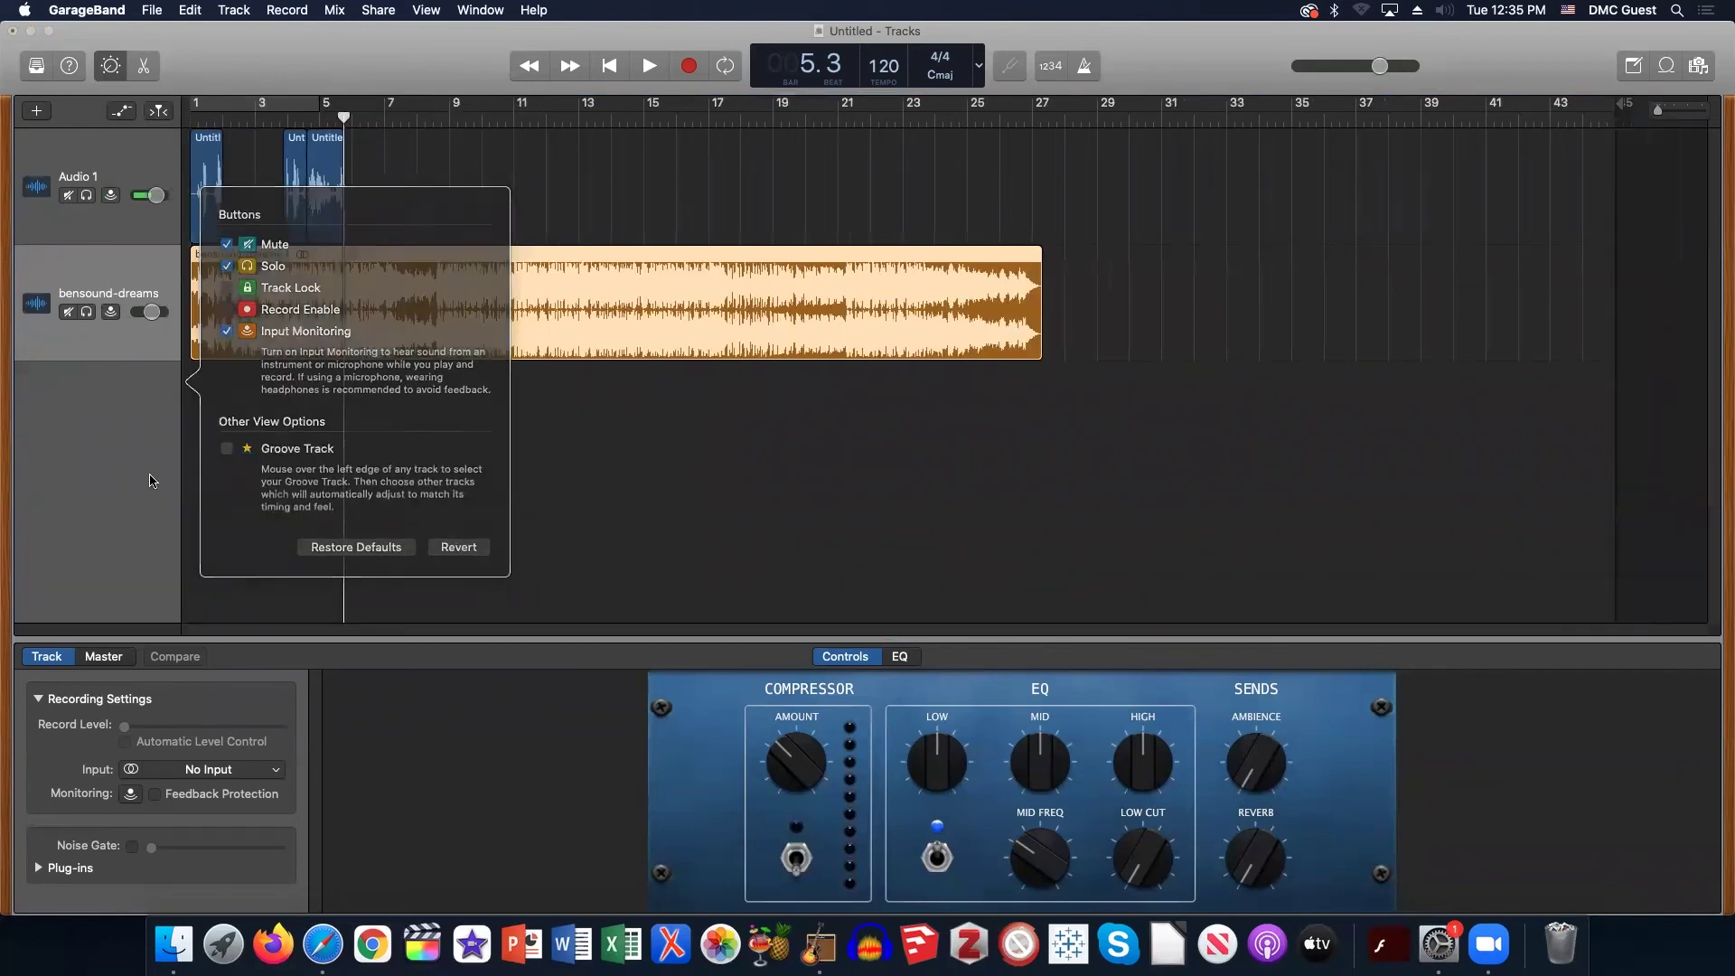
pyautogui.moveTo(181, 421); pyautogui.dragTo(340, 456)
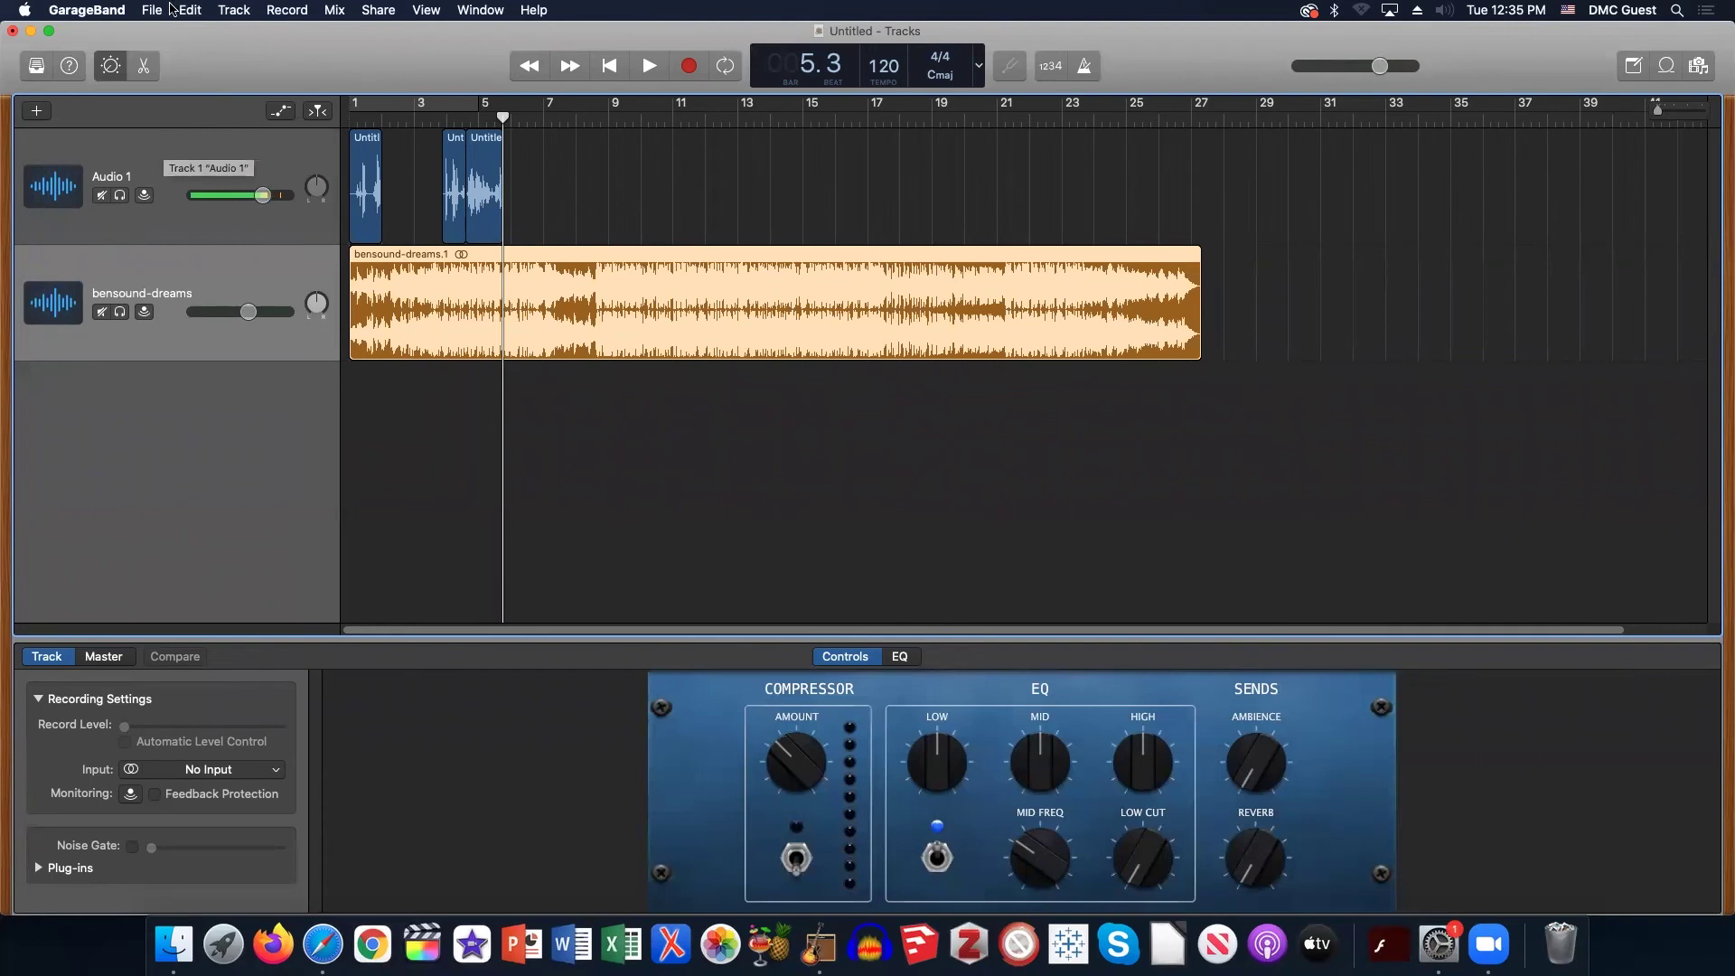
# Add the Record Enable button back to the track headers.
pyautogui.moveTo(220, 28); pyautogui.dragTo(237, 27)
pyautogui.click(234, 10)
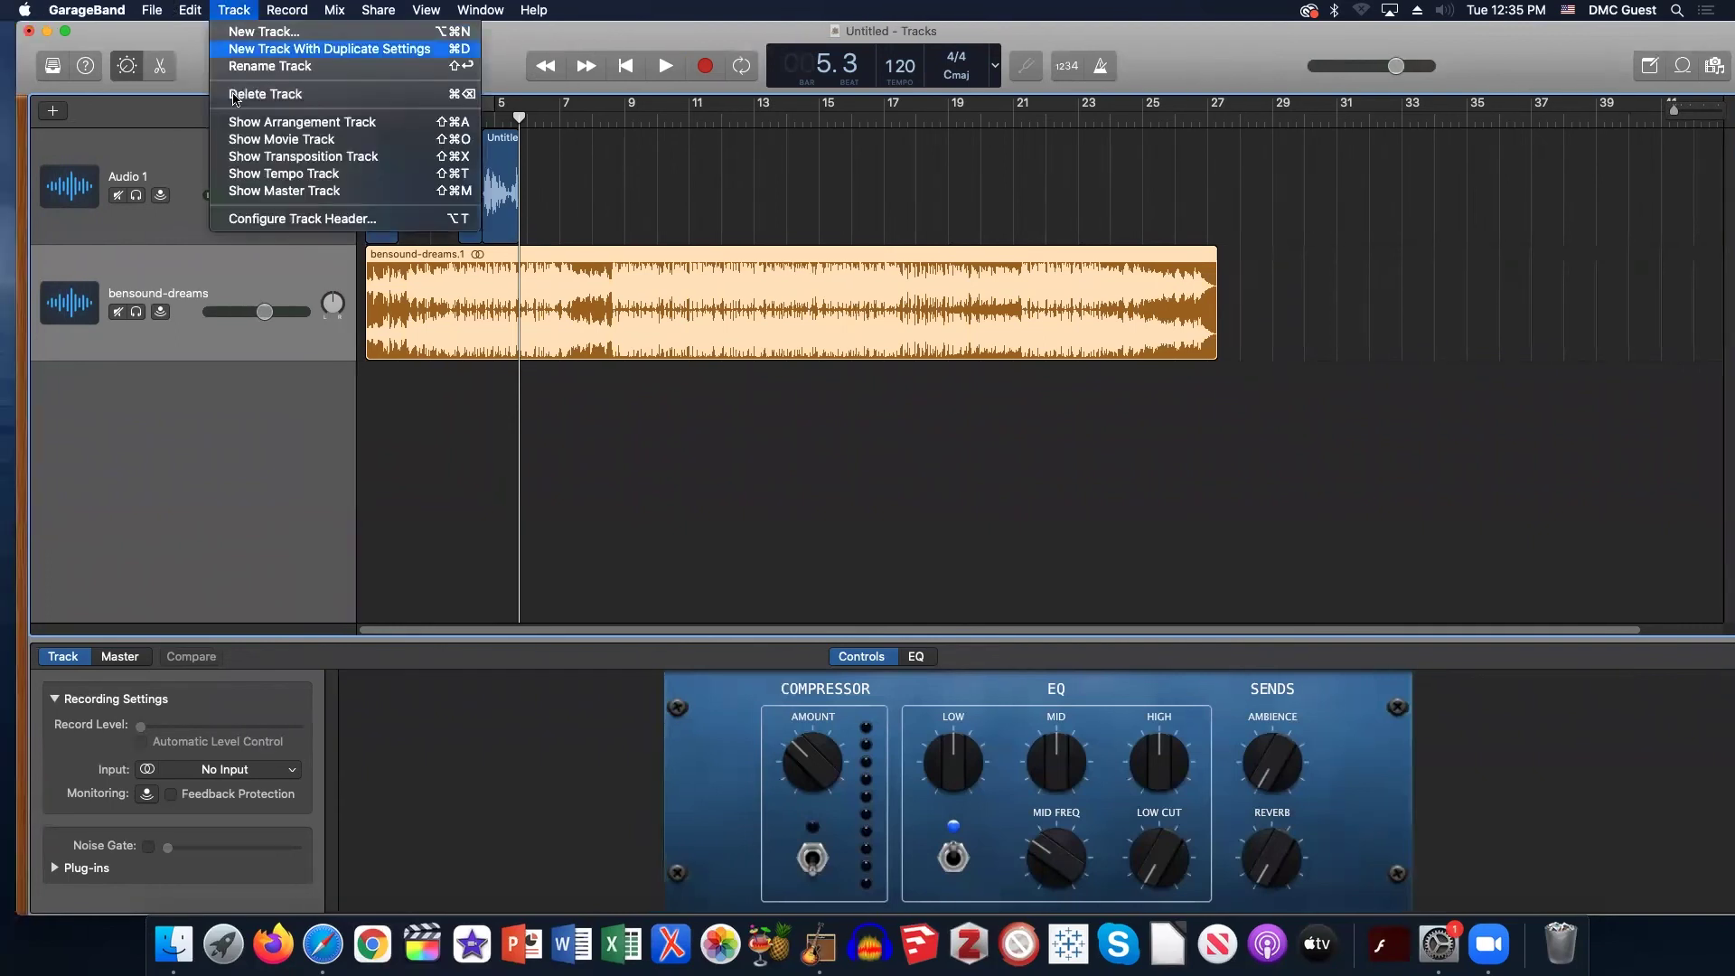
pyautogui.click(274, 229)
pyautogui.click(402, 309)
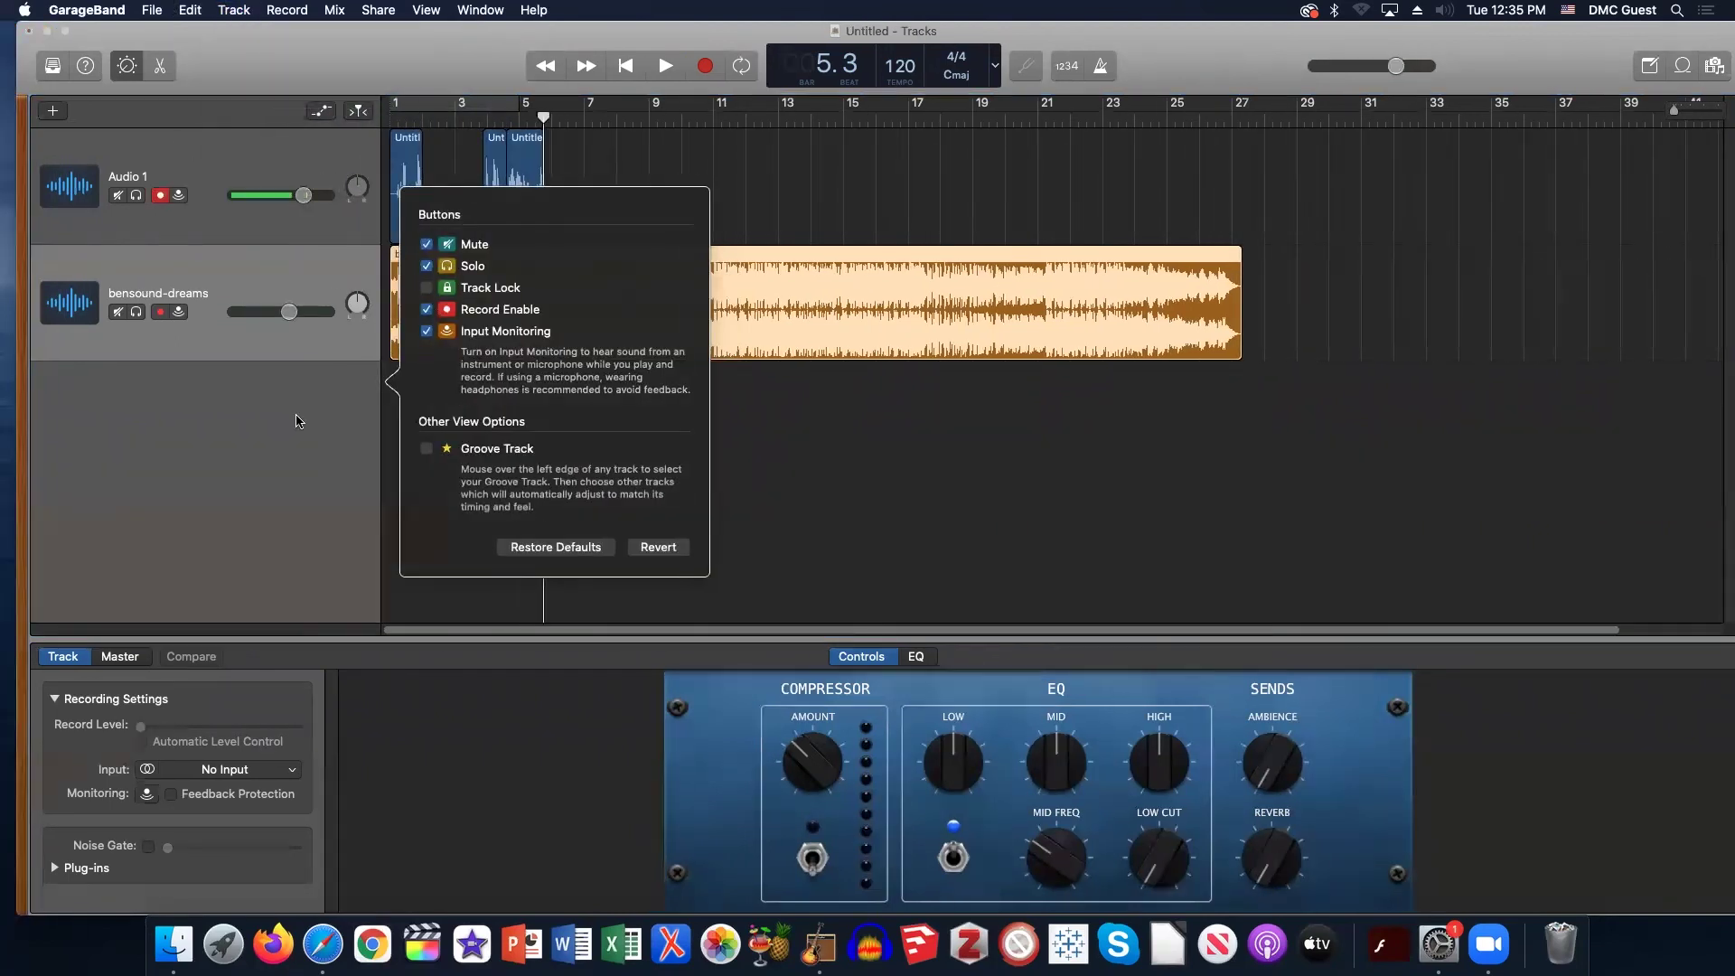
pyautogui.click(183, 221)
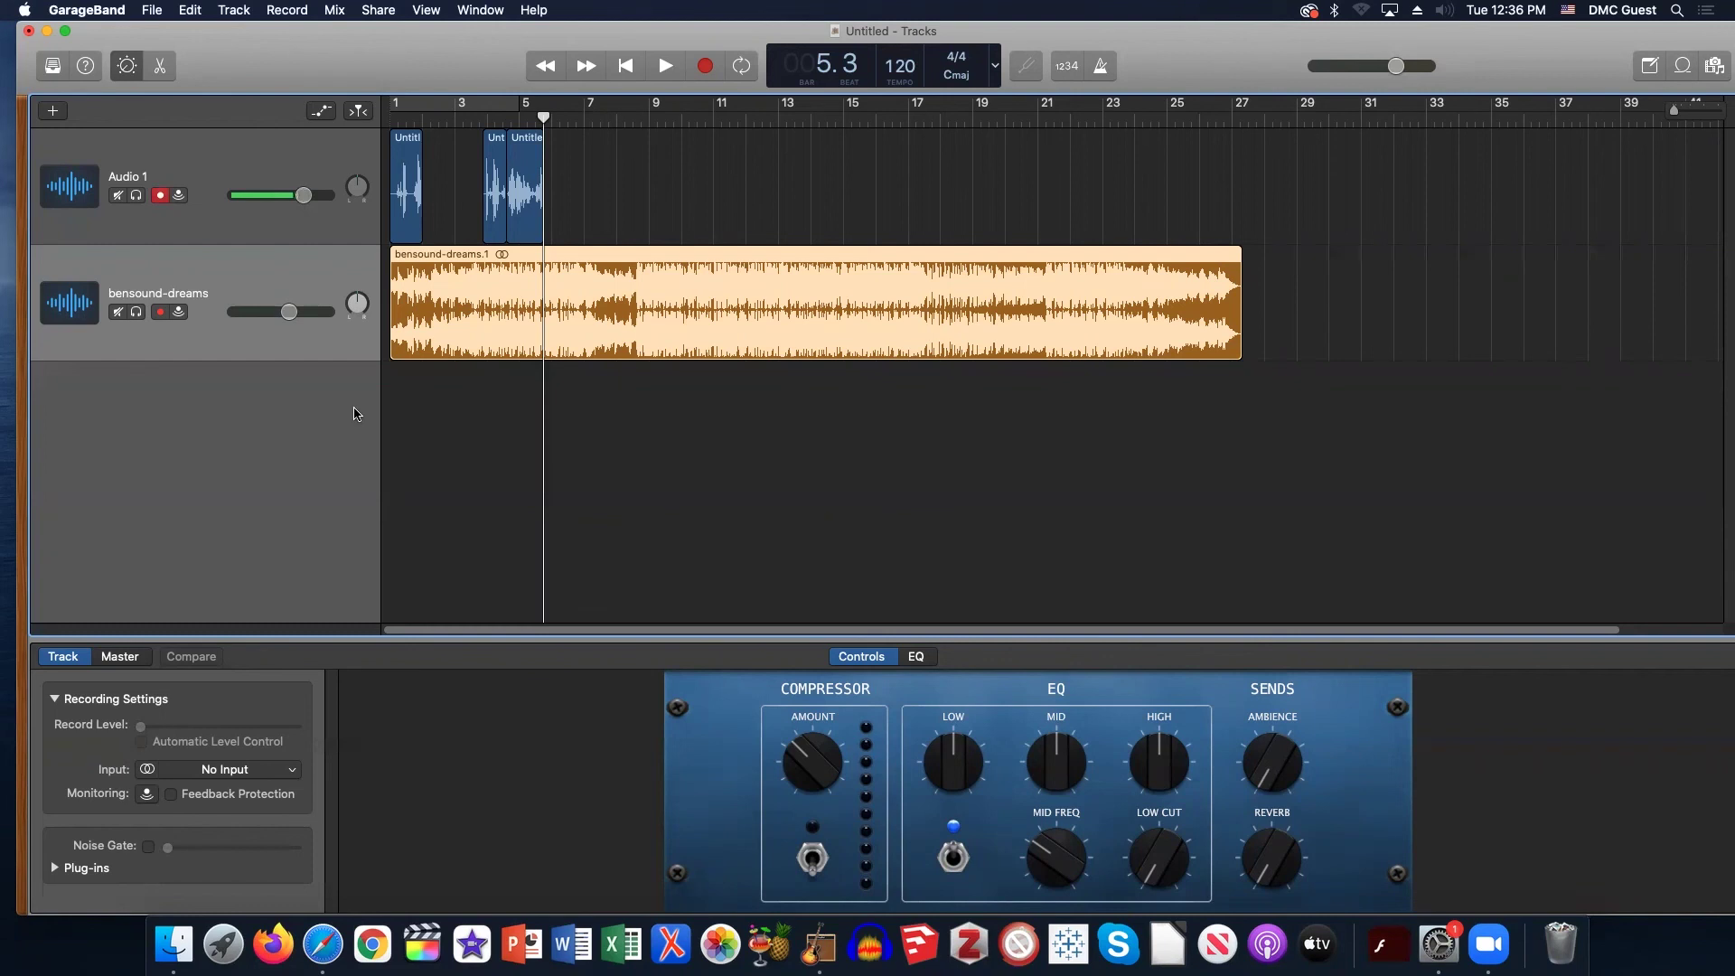
pyautogui.moveTo(310, 69); pyautogui.dragTo(295, 69)
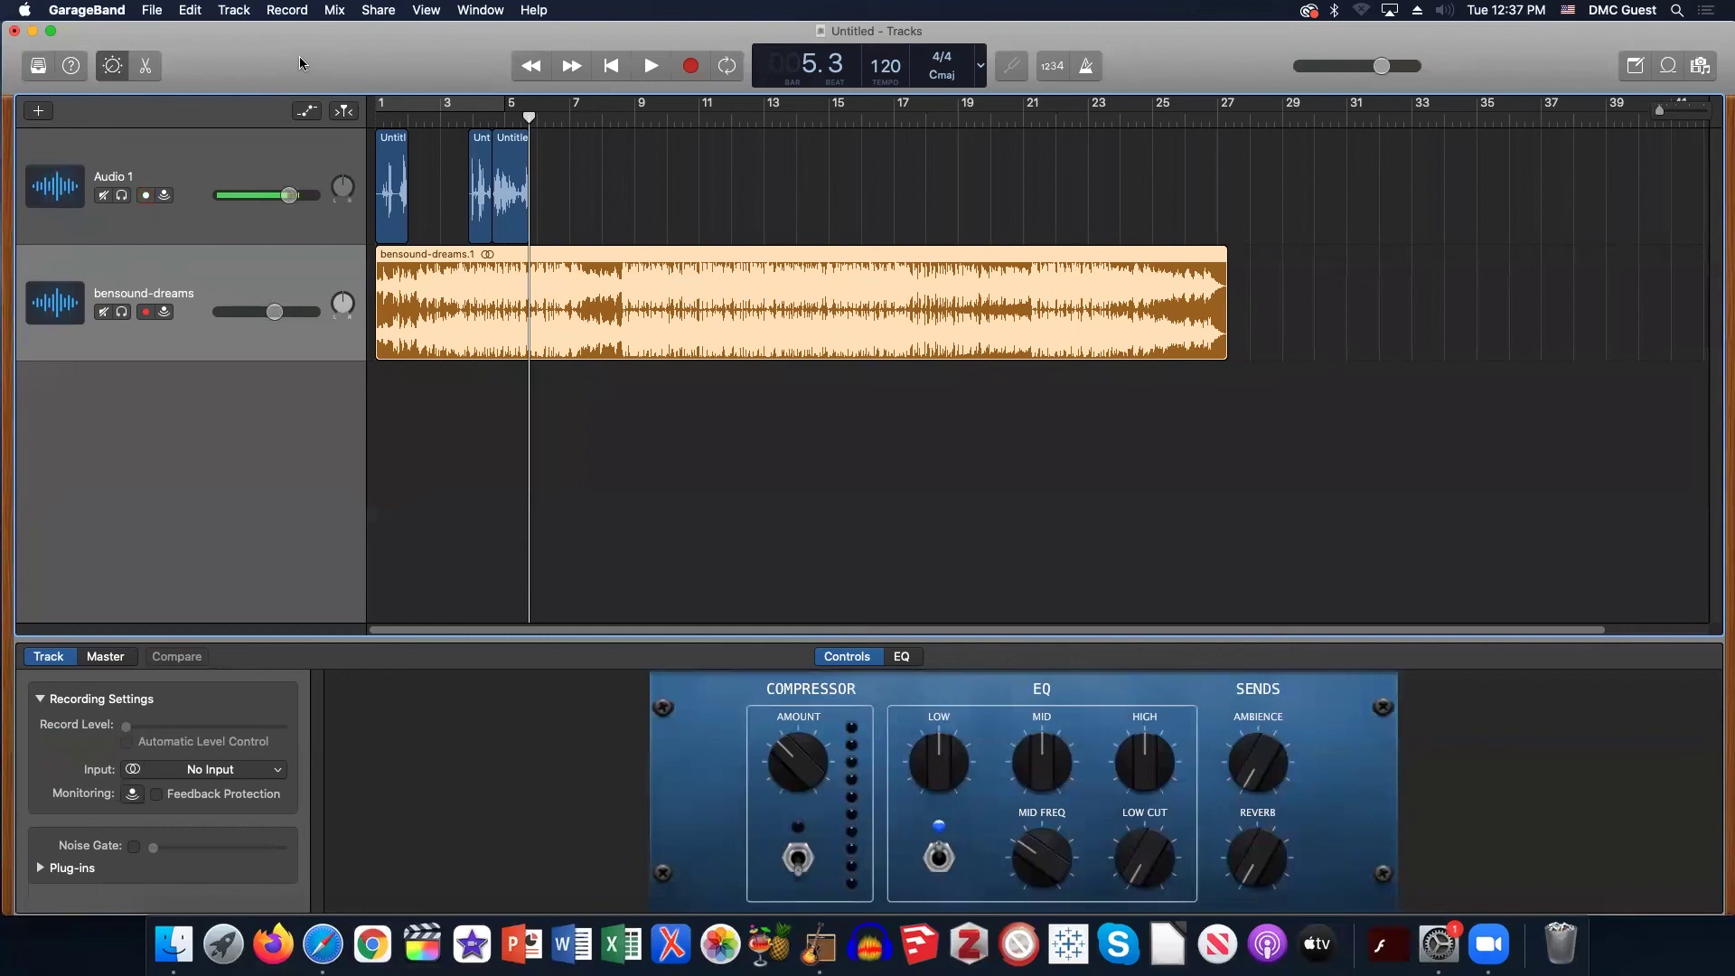
# Open the settings for exporting the song to disk and keep Desktop as the save location.
pyautogui.click(150, 10)
pyautogui.moveTo(366, 9)
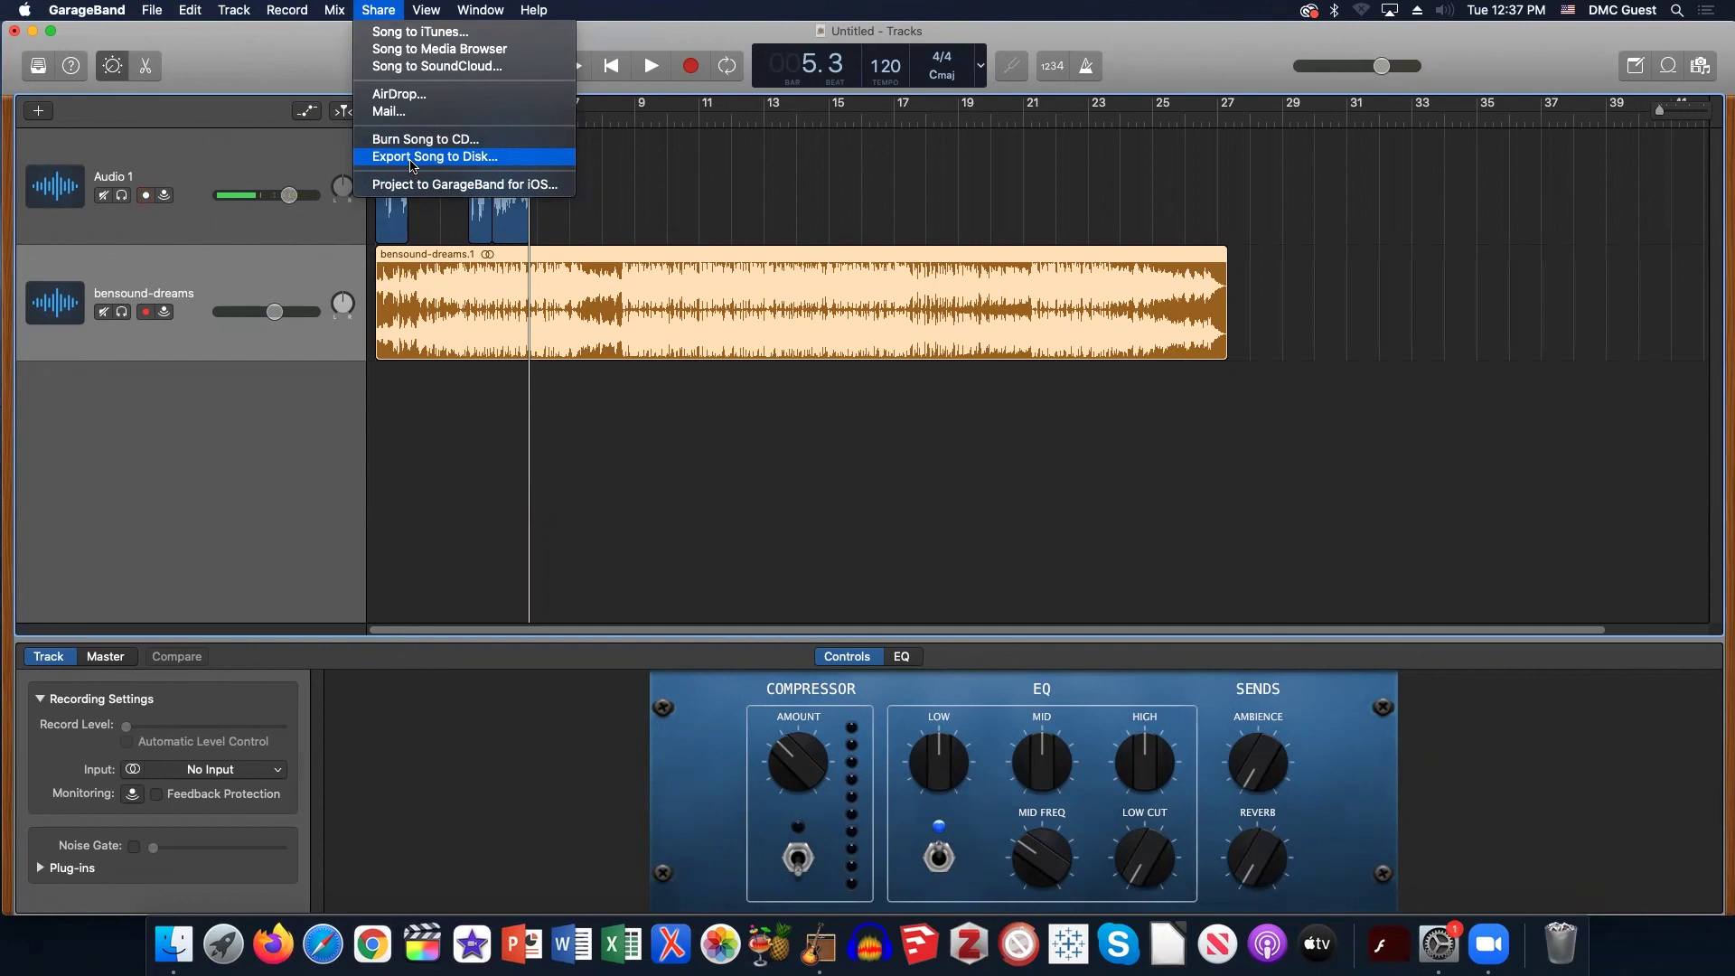
pyautogui.click(412, 158)
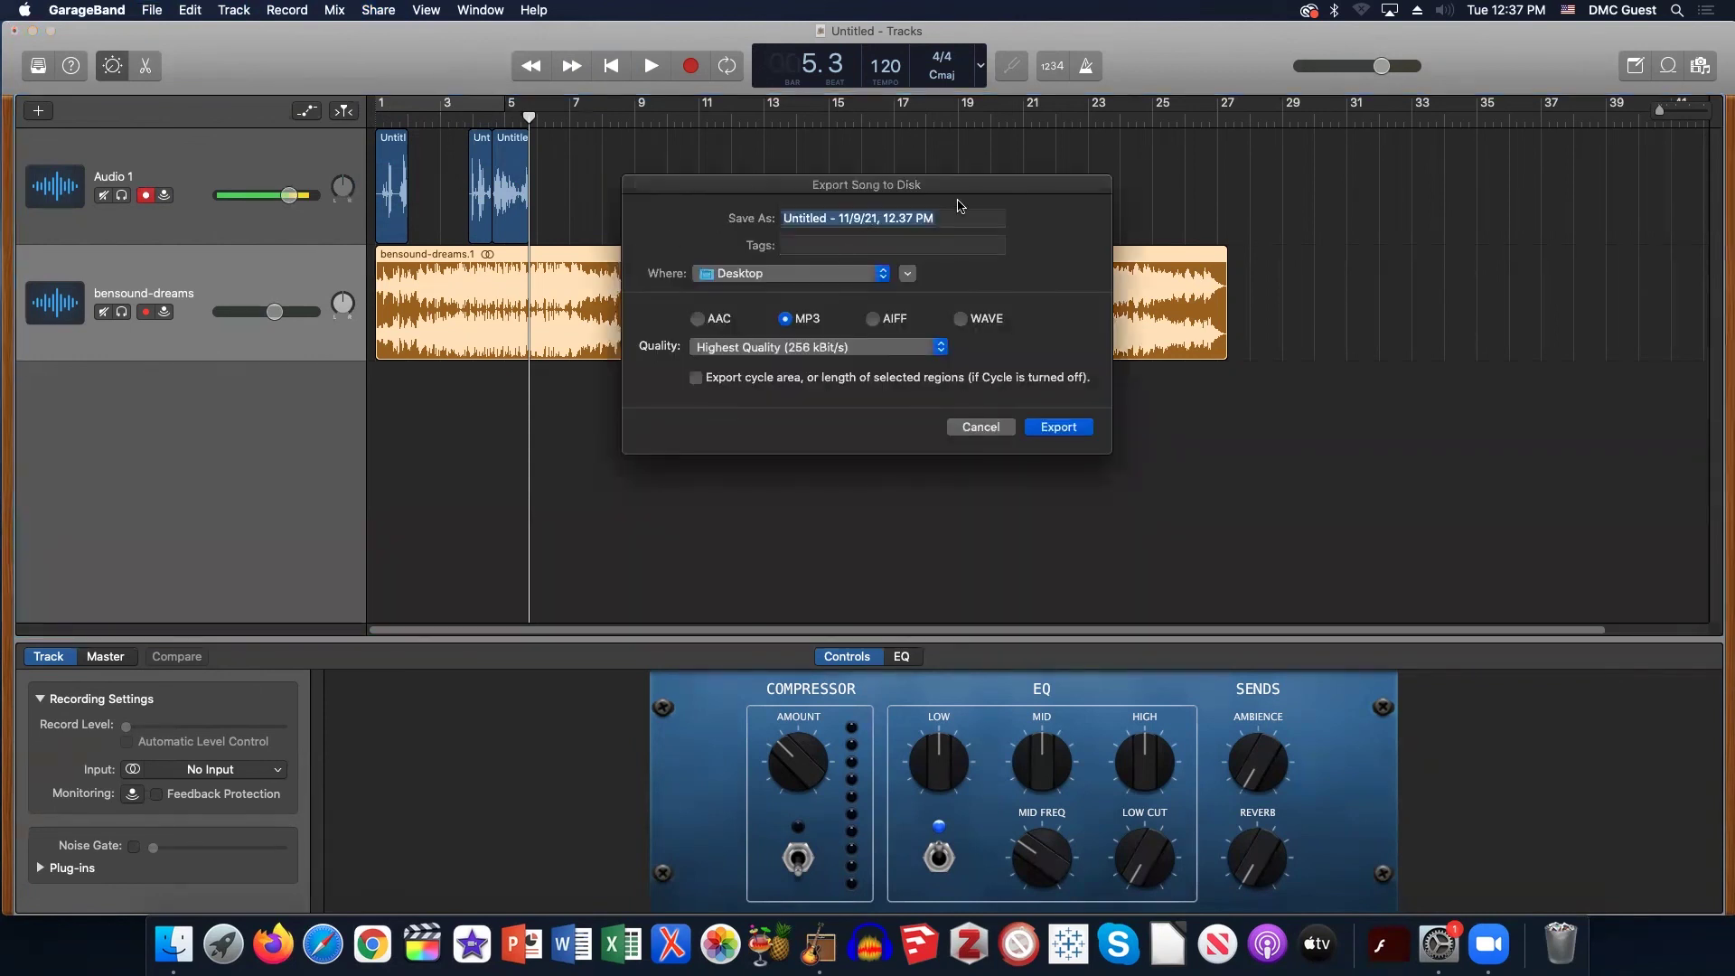
pyautogui.click(867, 275)
pyautogui.click(867, 276)
# Switch the export format to WAVE and try the Uncompressed 24-bit quality before returning to Uncompressed 16-bit (CD Quality).
pyautogui.click(961, 320)
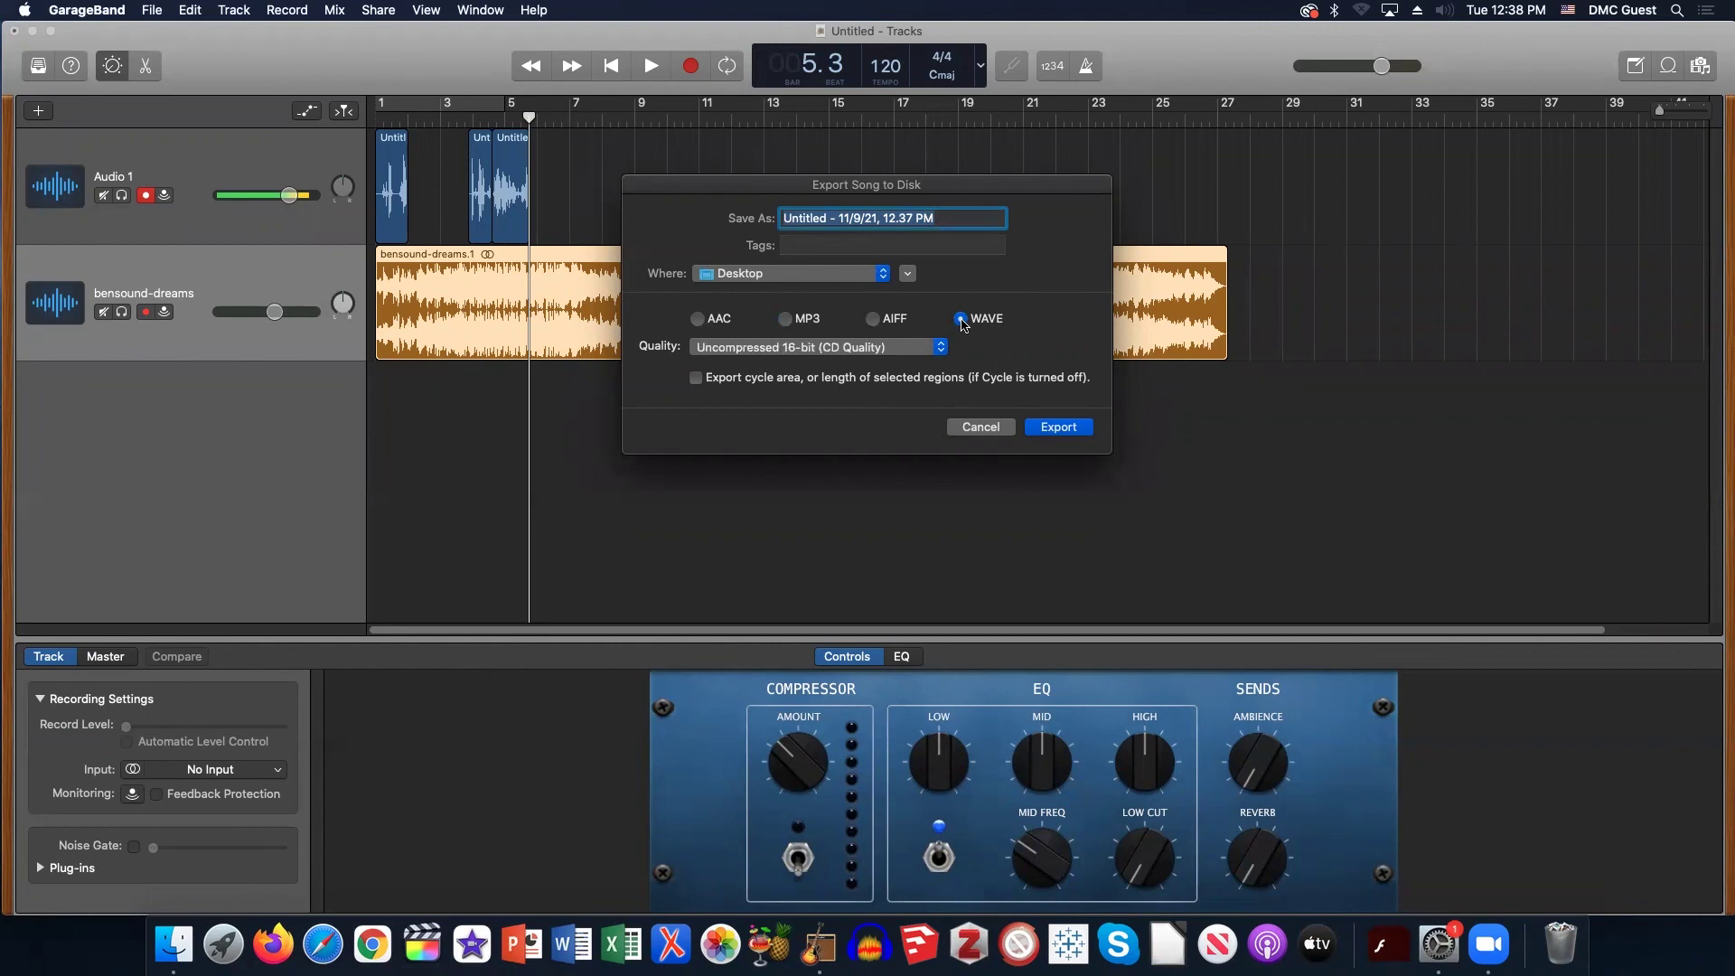
pyautogui.click(855, 348)
pyautogui.click(856, 349)
pyautogui.click(857, 349)
pyautogui.click(855, 364)
pyautogui.click(851, 344)
pyautogui.click(759, 334)
# Change the export format to MP3 and choose Highest Quality (256 kBit/s) from its quality options.
pyautogui.click(805, 321)
pyautogui.click(842, 349)
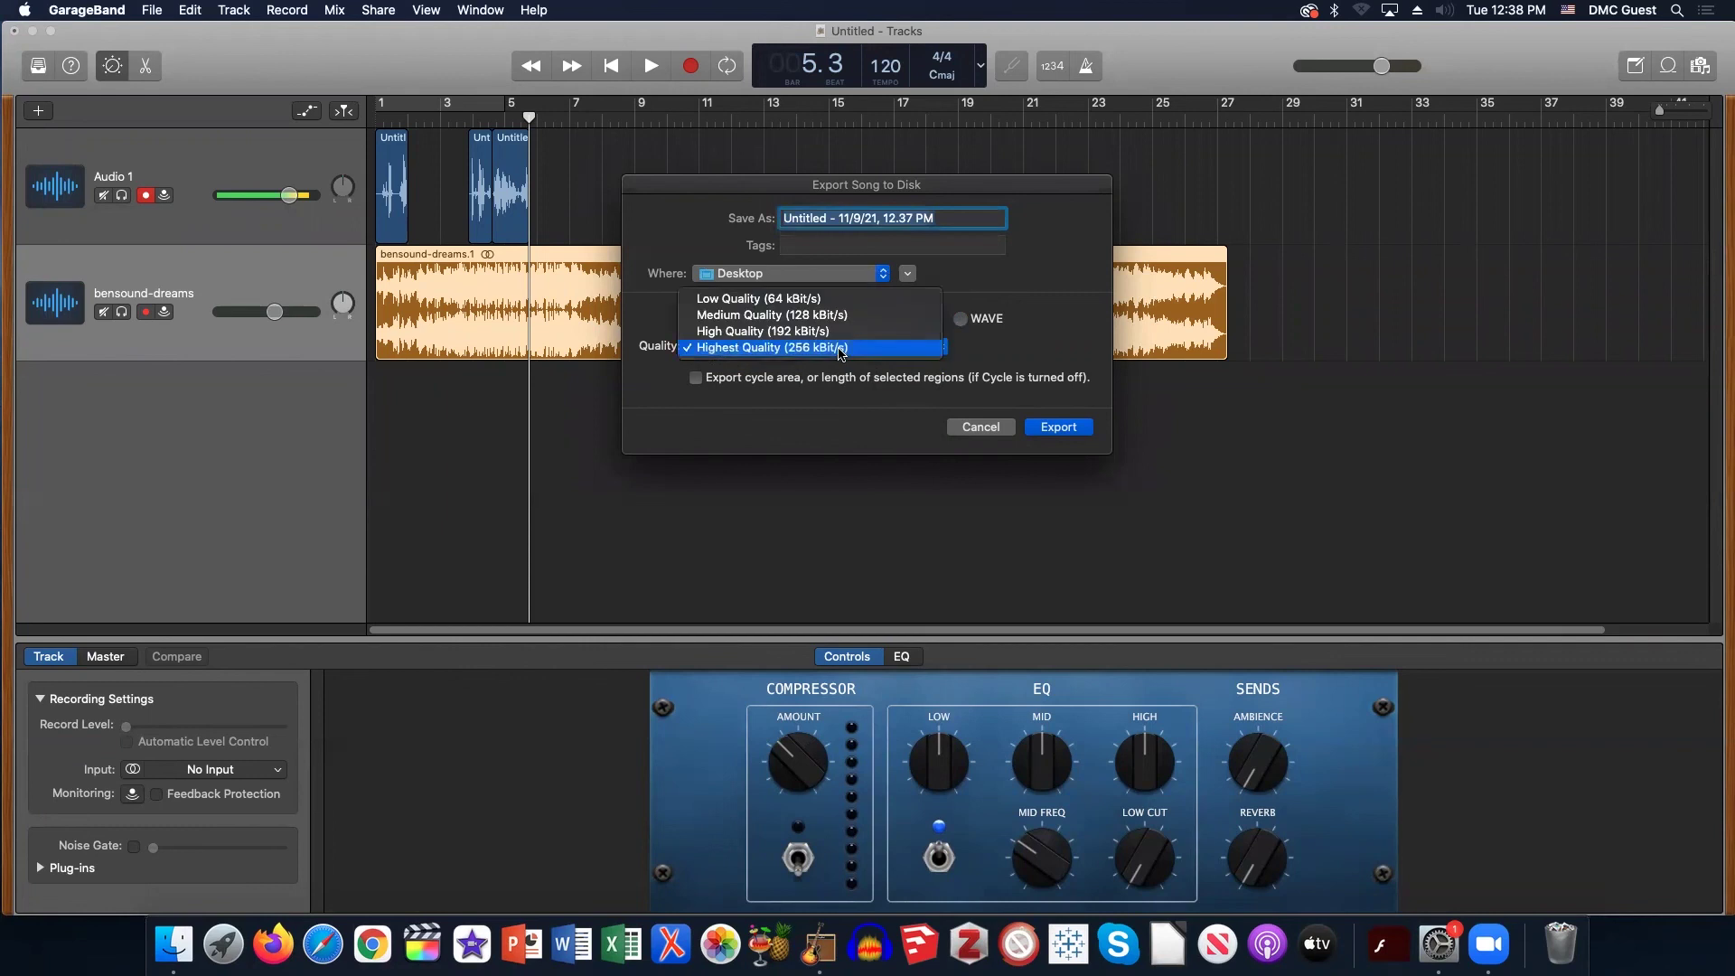
pyautogui.click(841, 350)
# Go back to the WAVE format and compare its uncompressed 24-bit and 16-bit quality settings again.
pyautogui.click(961, 318)
pyautogui.click(865, 349)
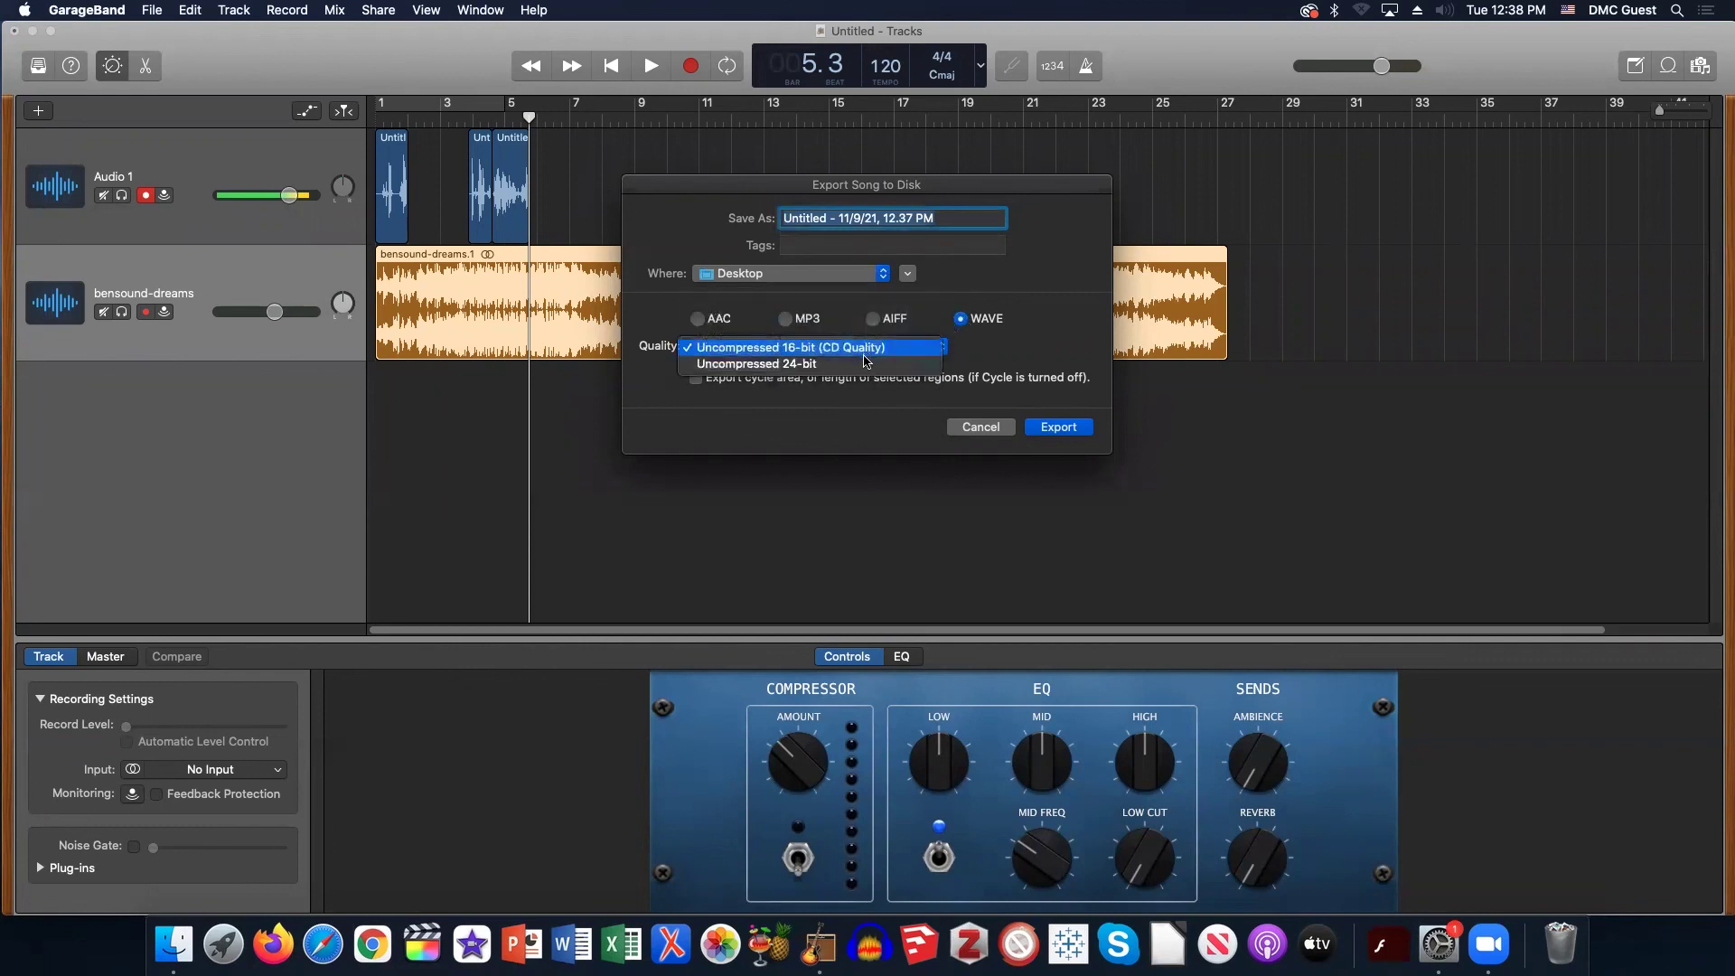
pyautogui.click(854, 366)
pyautogui.click(849, 345)
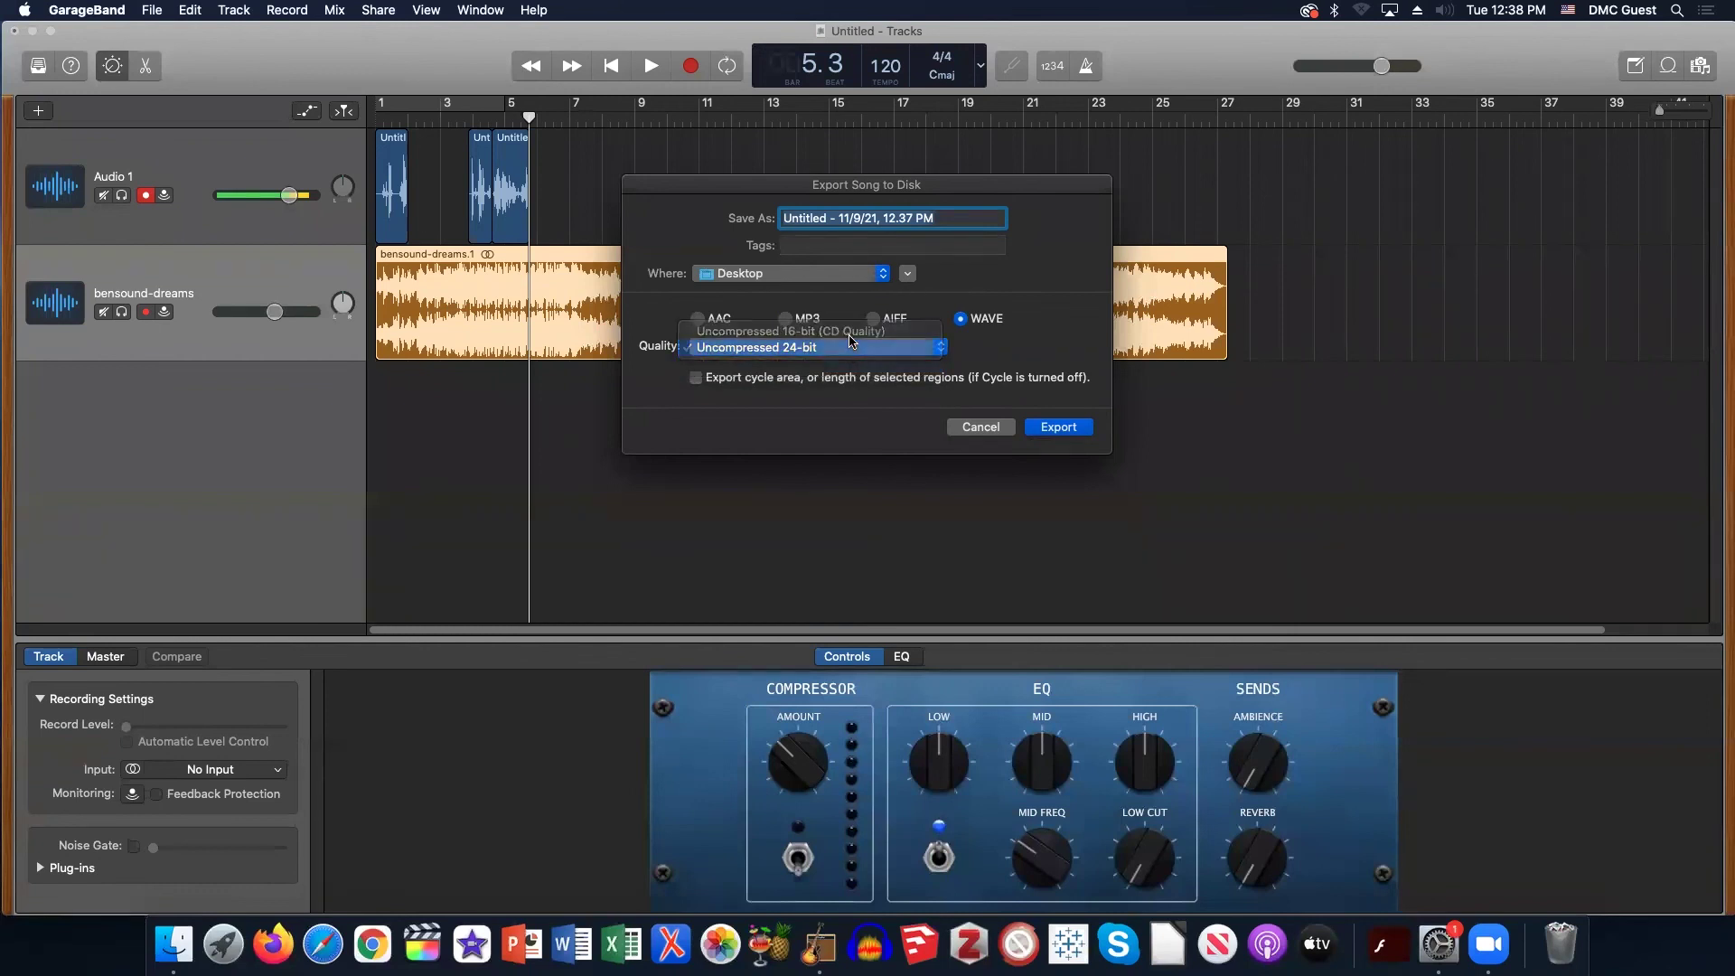
pyautogui.click(829, 330)
# Set the export format to MP3 at Highest Quality (256 kBit/s) and export the song to the Desktop.
pyautogui.click(786, 319)
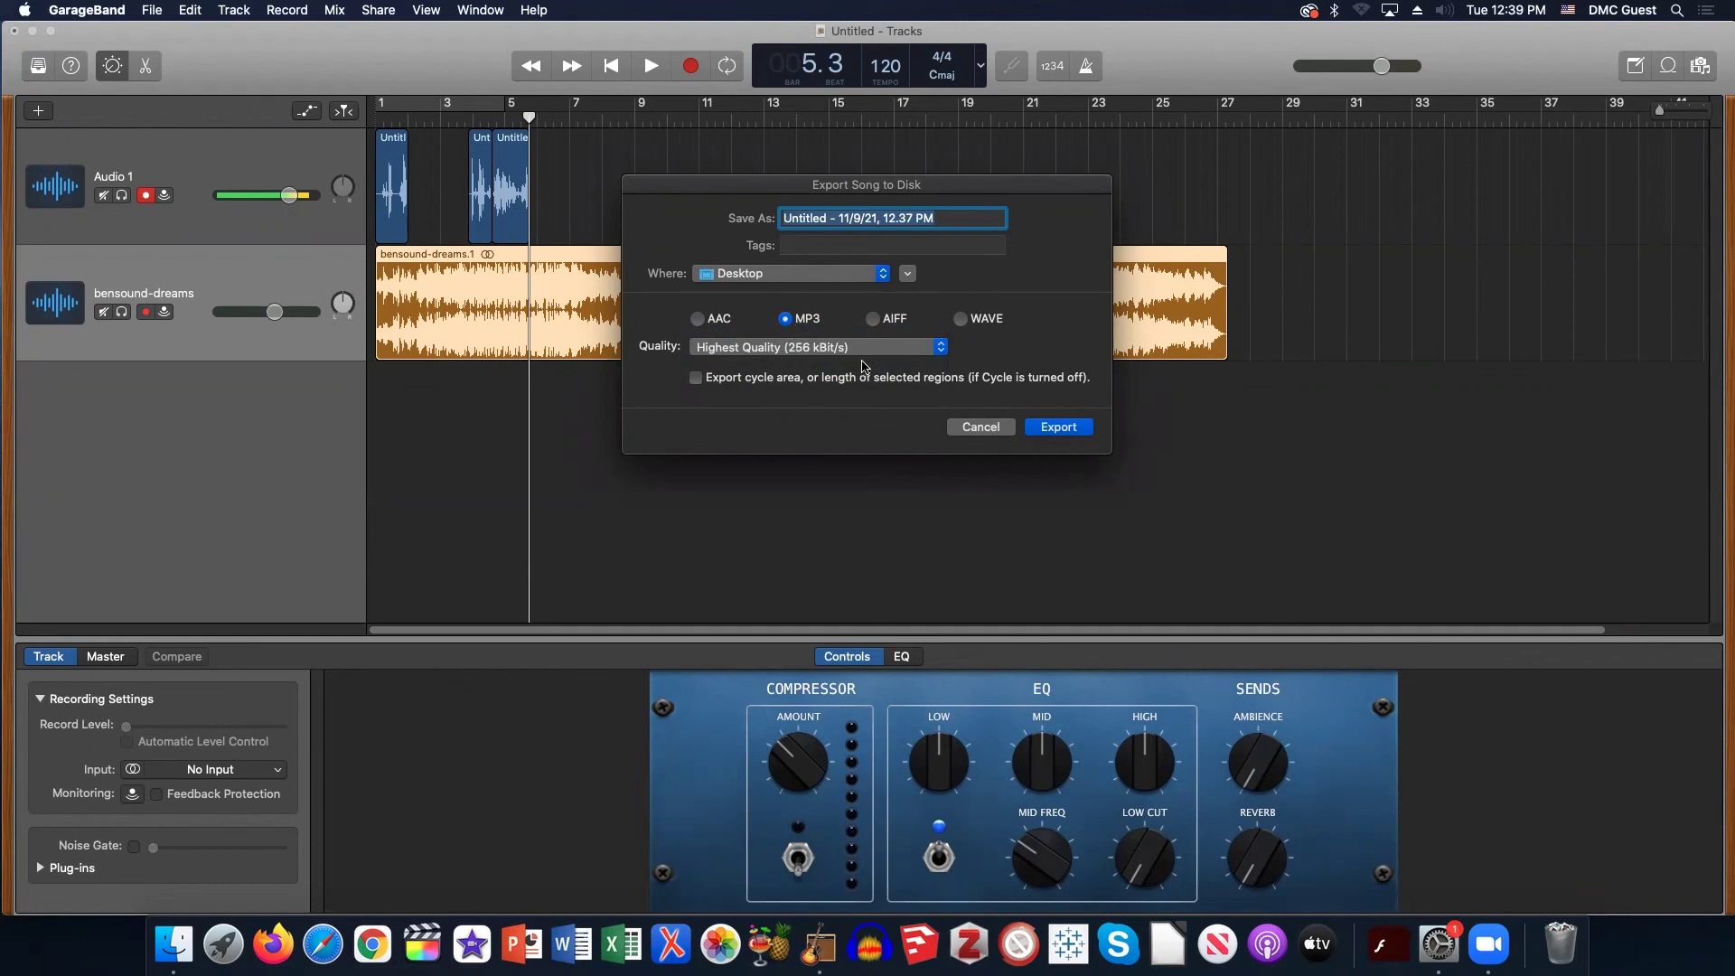
pyautogui.click(1059, 429)
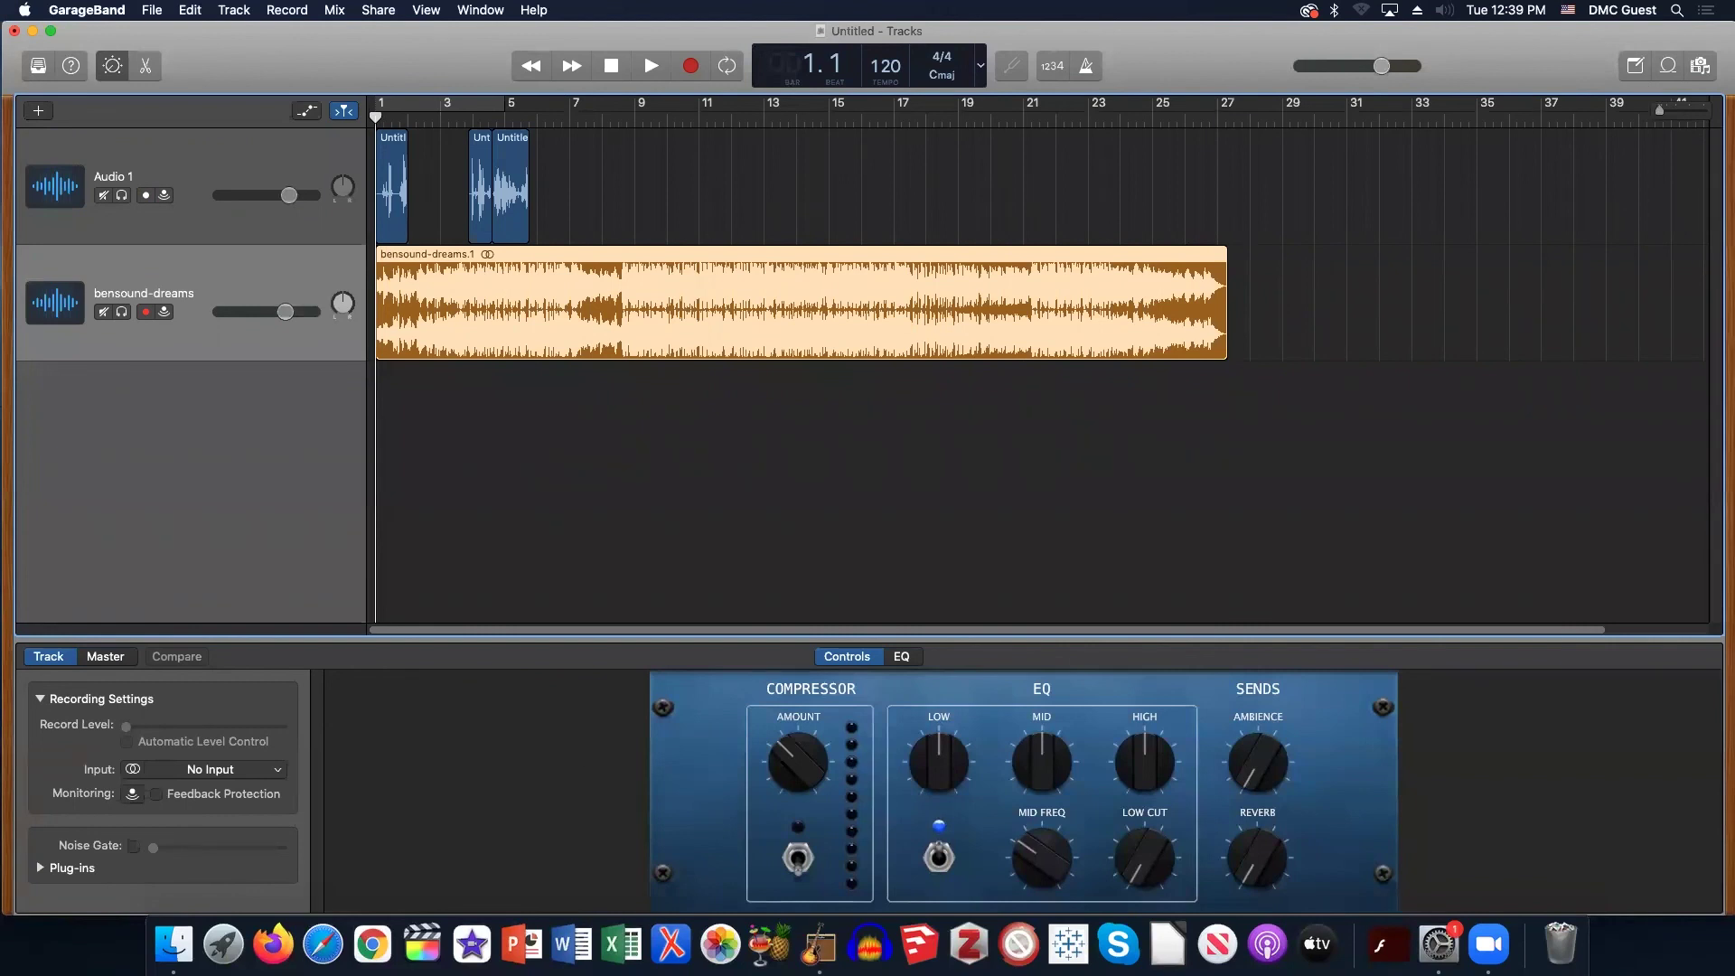
# Switch to Finder to check the Desktop folder for the exported MP3, and return to the GarageBand project.
pyautogui.click(175, 945)
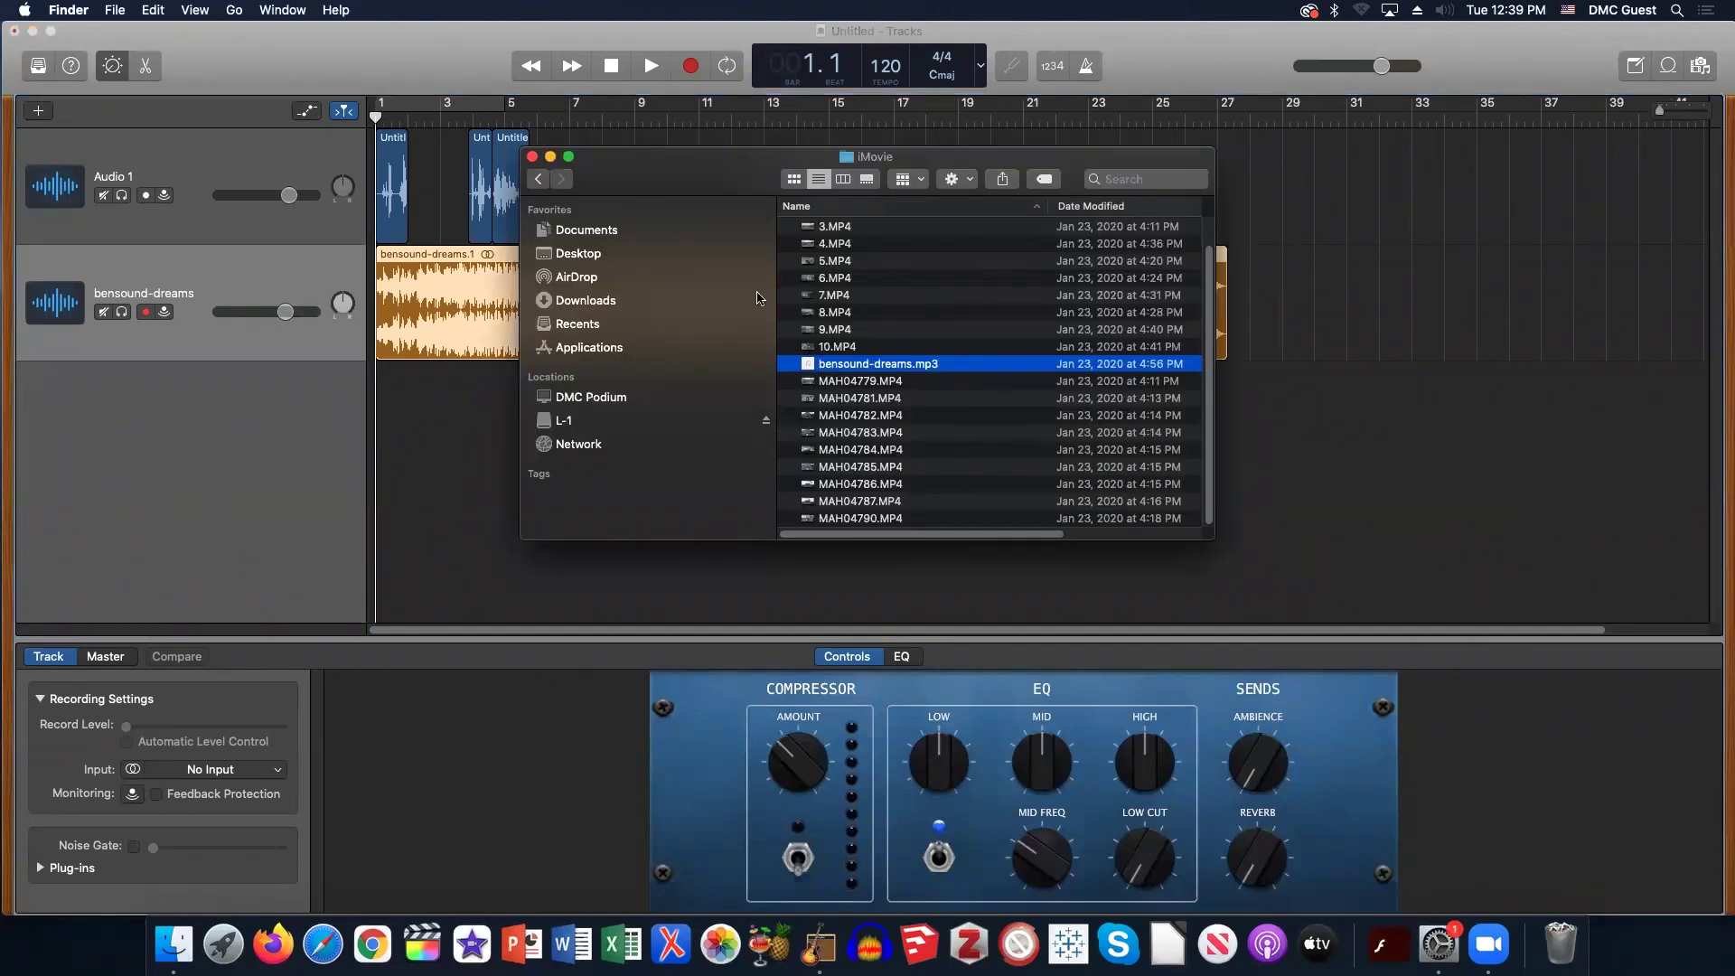
pyautogui.click(579, 255)
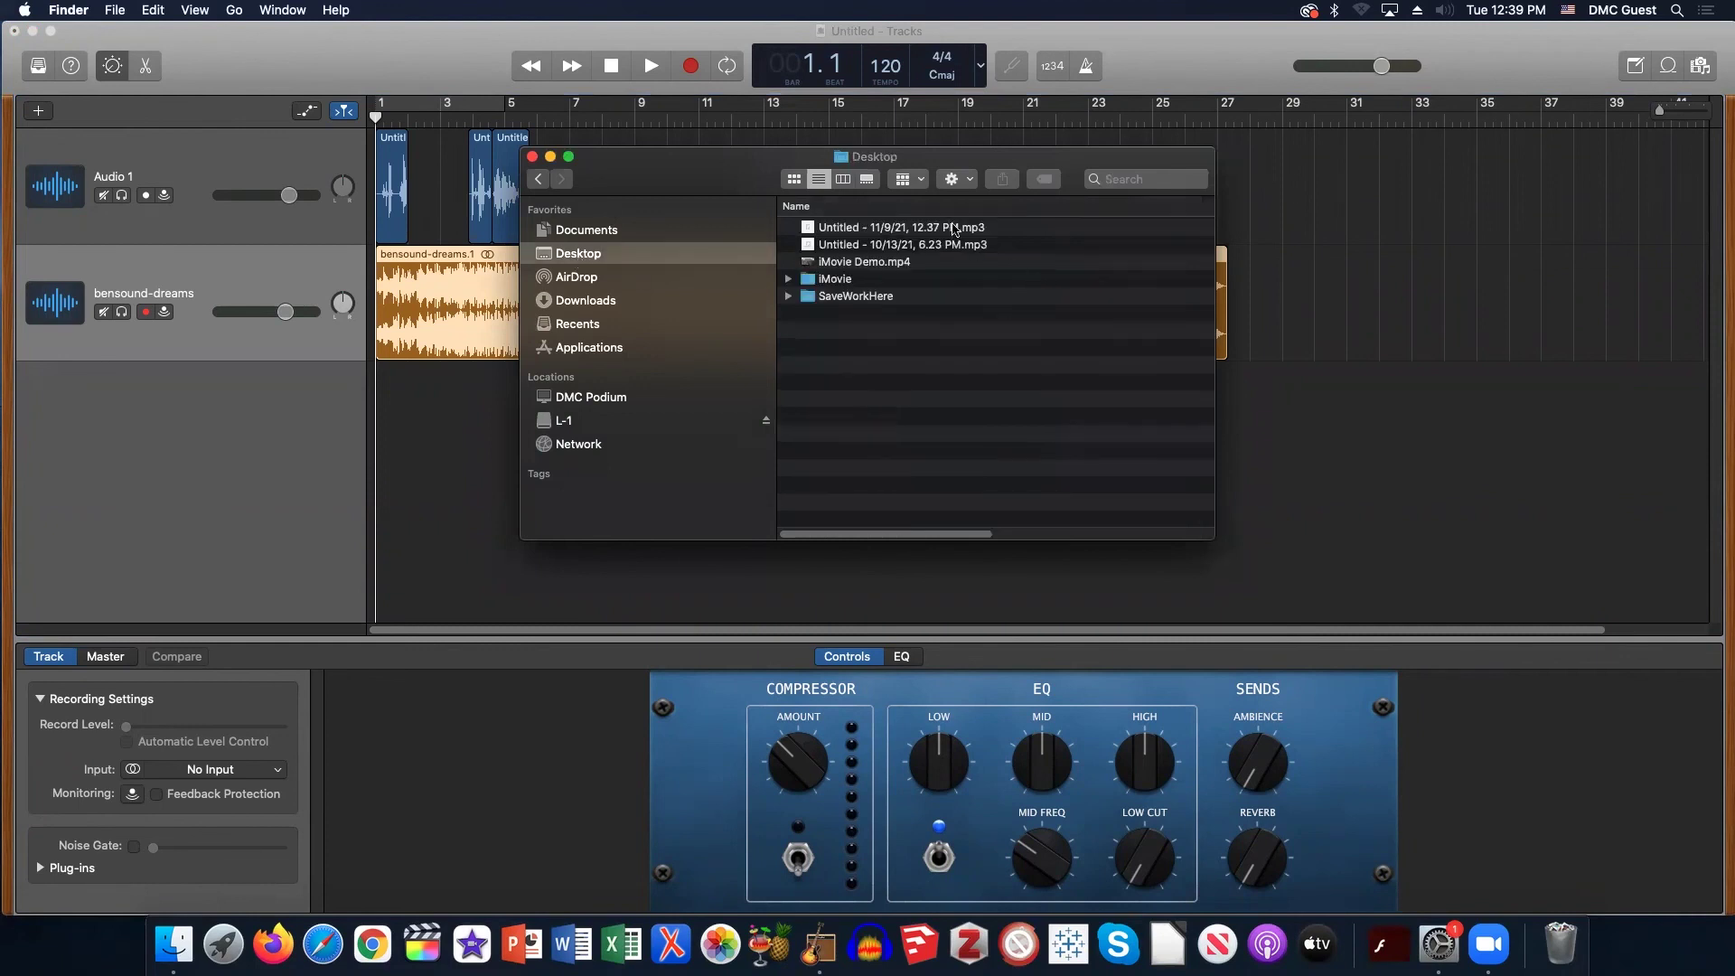
pyautogui.click(1328, 303)
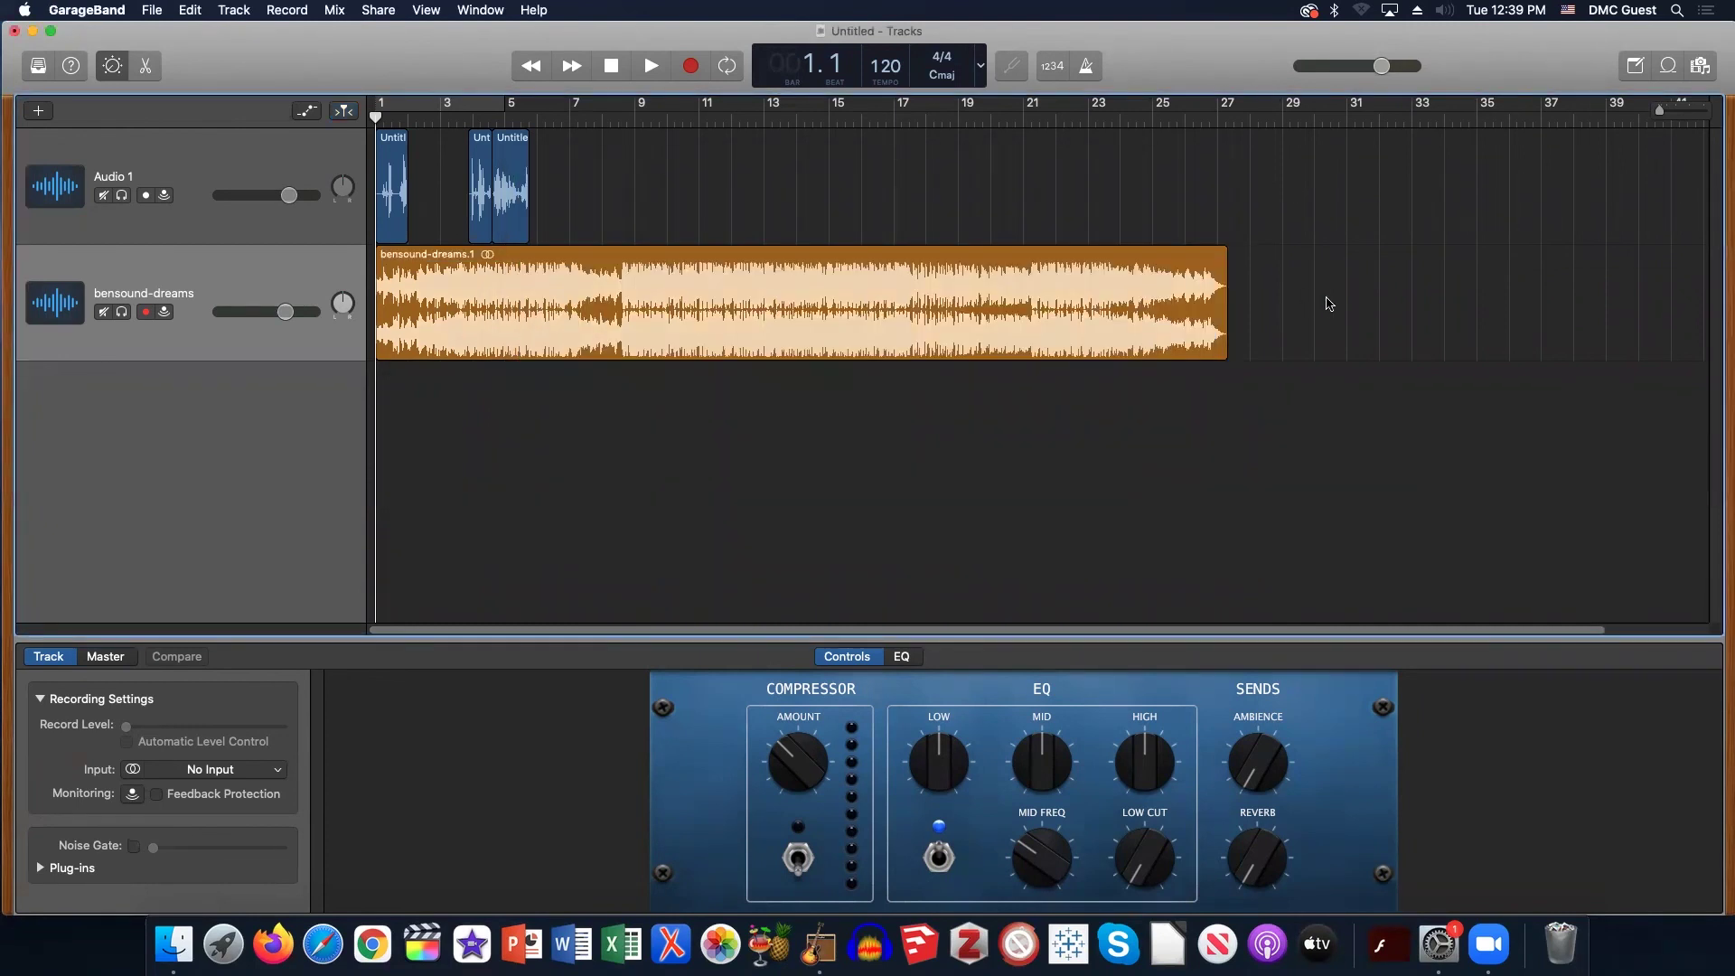